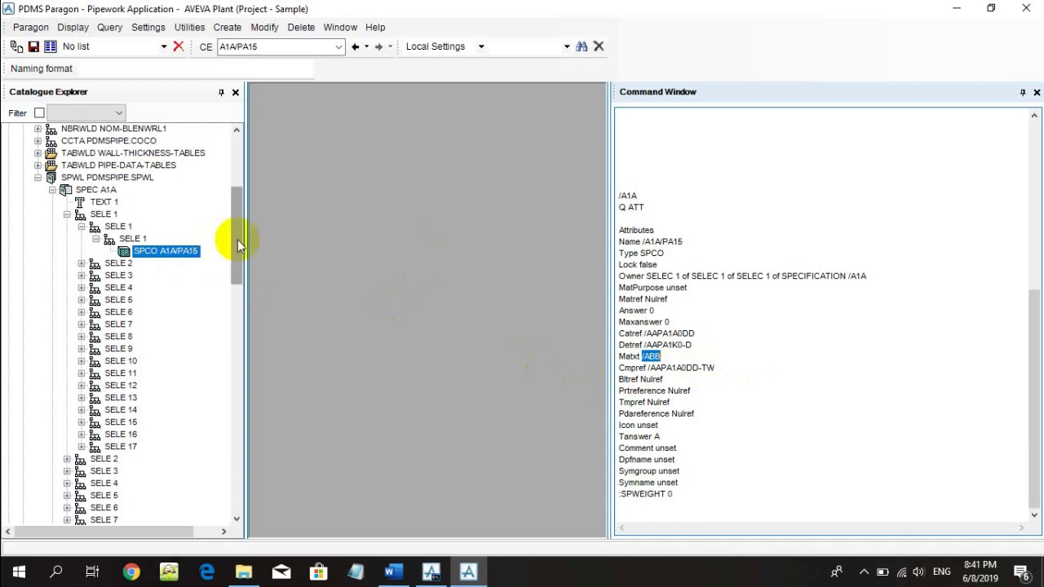
Scroll Catalogue Explorer to SPEC A1A, make it the current element and collapse SELE 1
click(237, 200)
mouse_move(236, 200)
mouse_down()
mouse_move(238, 155)
mouse_move(233, 183)
mouse_up()
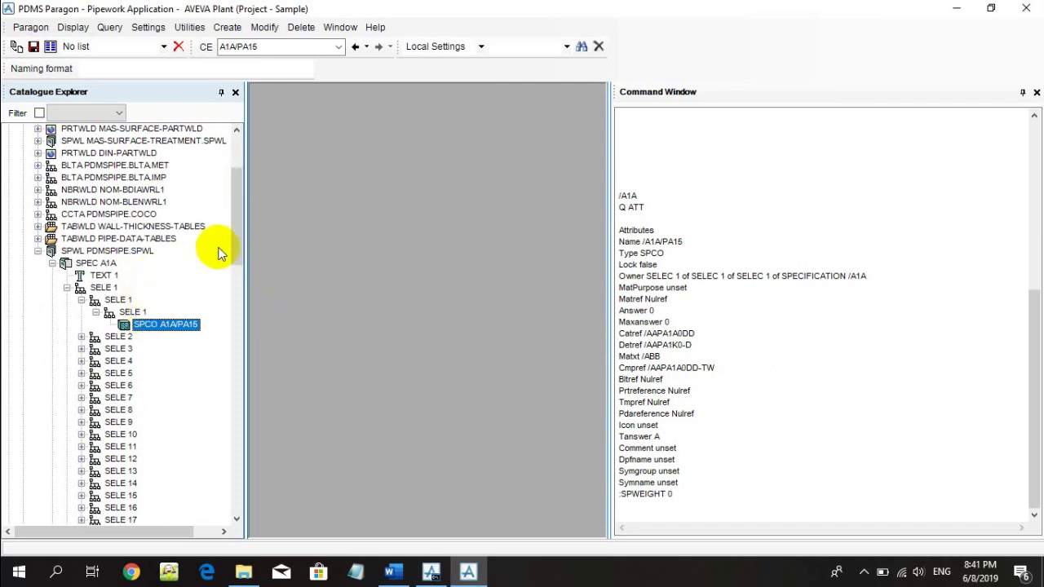
mouse_move(239, 222)
mouse_down()
mouse_move(237, 157)
mouse_move(237, 208)
mouse_up()
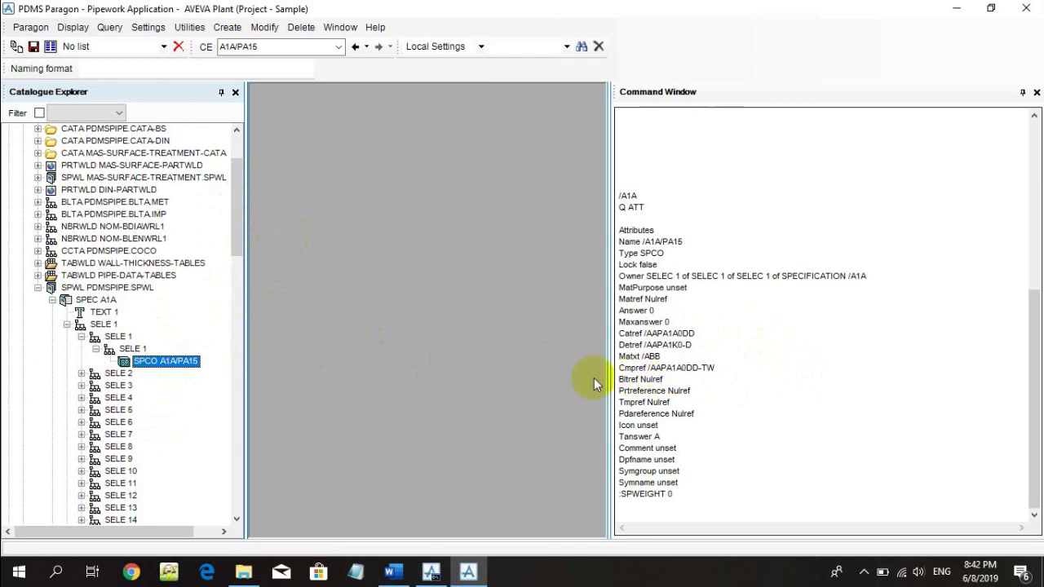
drag(239, 247, 239, 264)
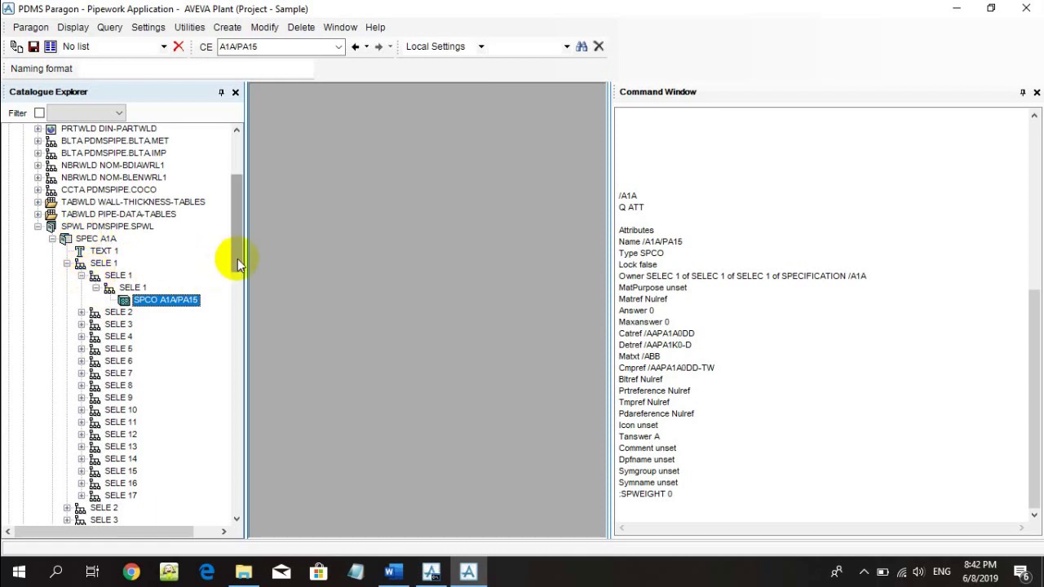
drag(235, 256, 236, 269)
click(95, 190)
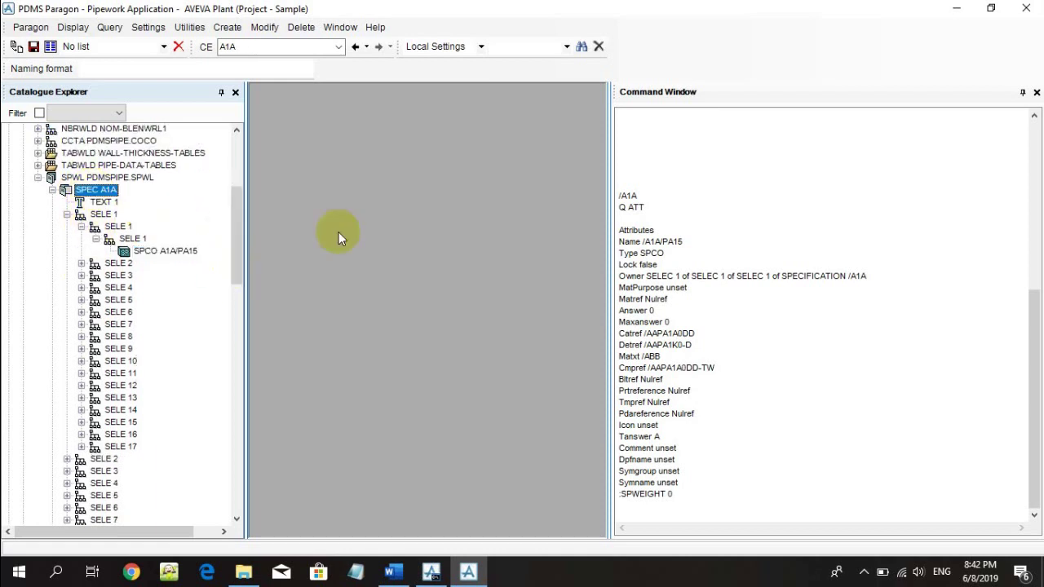
click(67, 215)
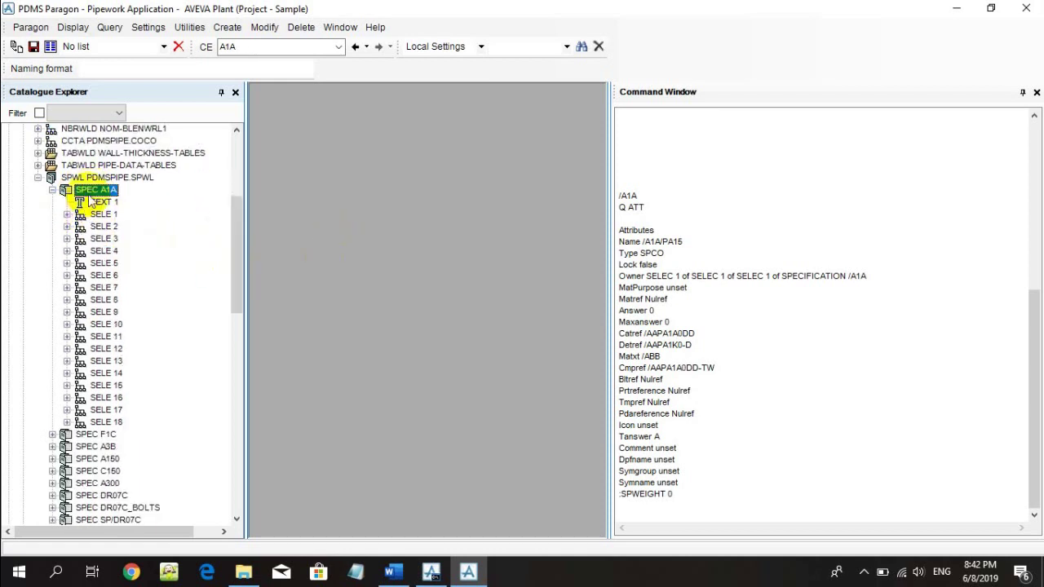
Open the A1A Specification editor from Modify > Specification, widen it, and drop down Headings
click(273, 29)
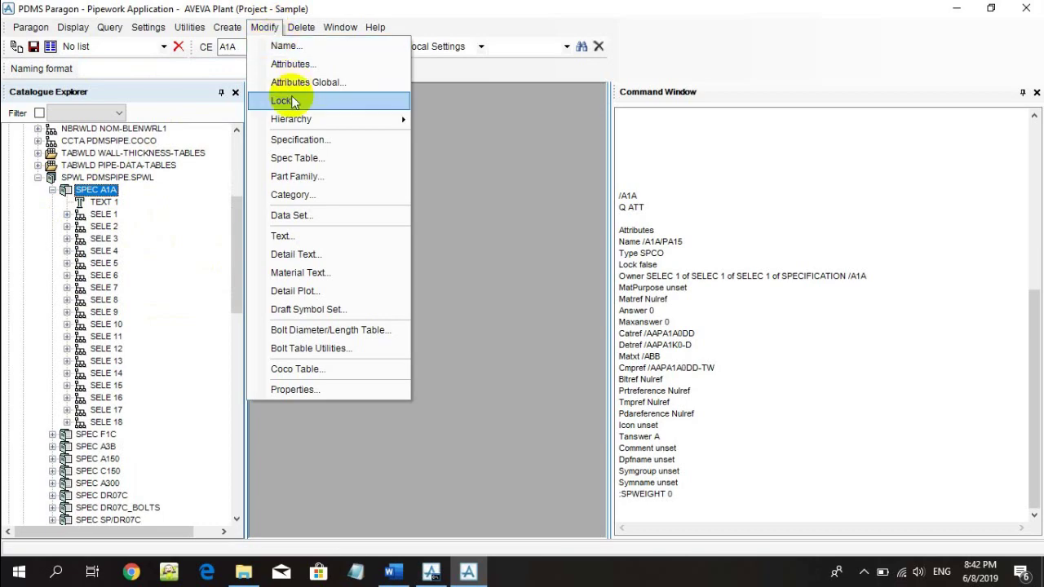
click(285, 138)
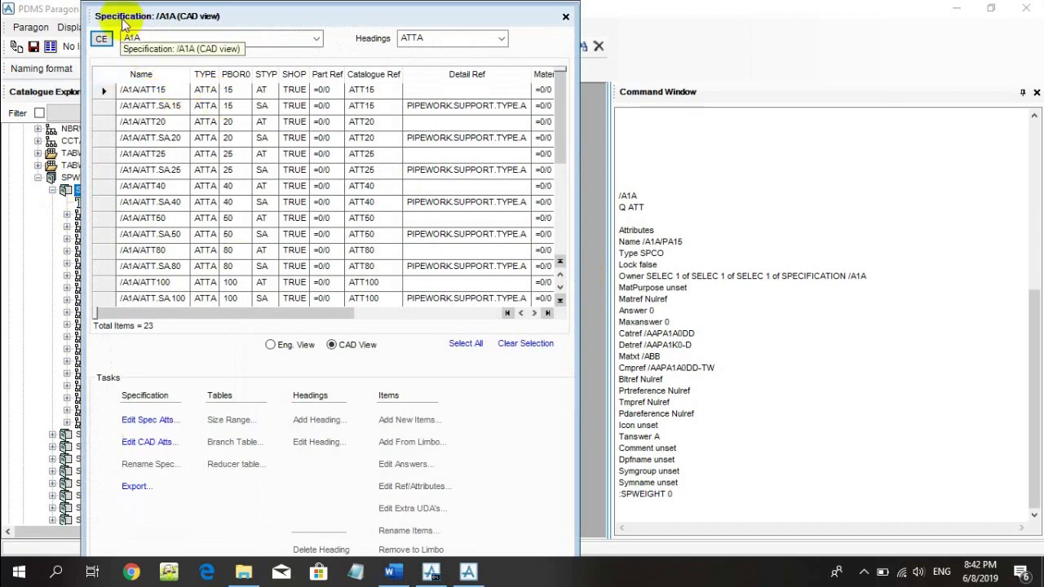
drag(577, 231, 1006, 266)
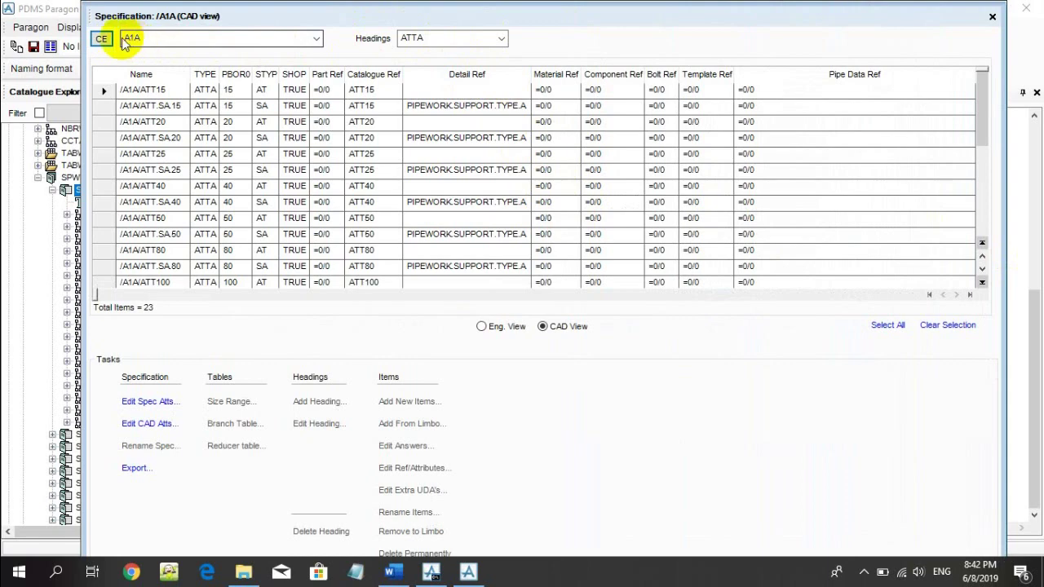
click(150, 38)
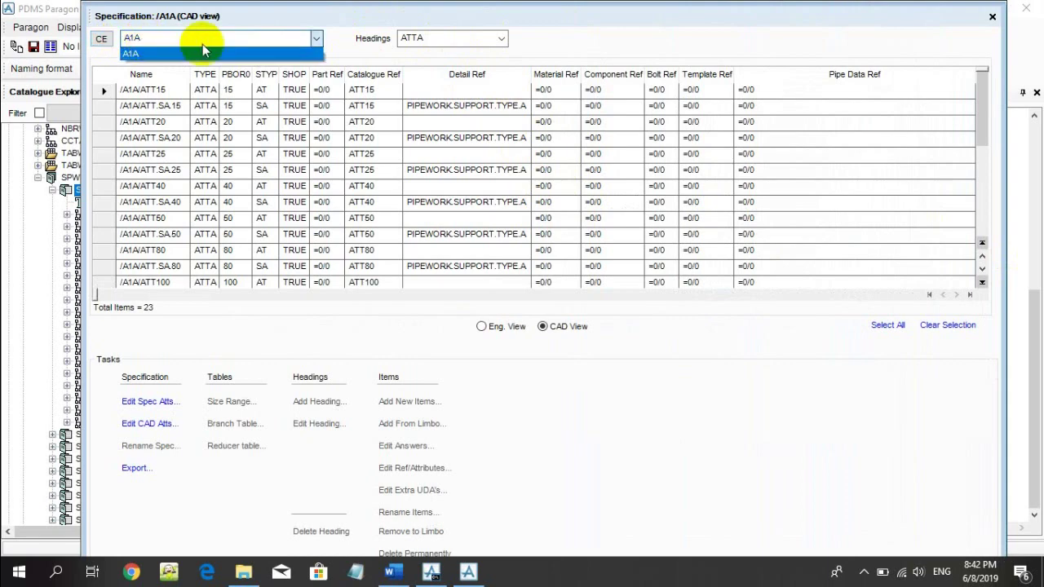
click(131, 43)
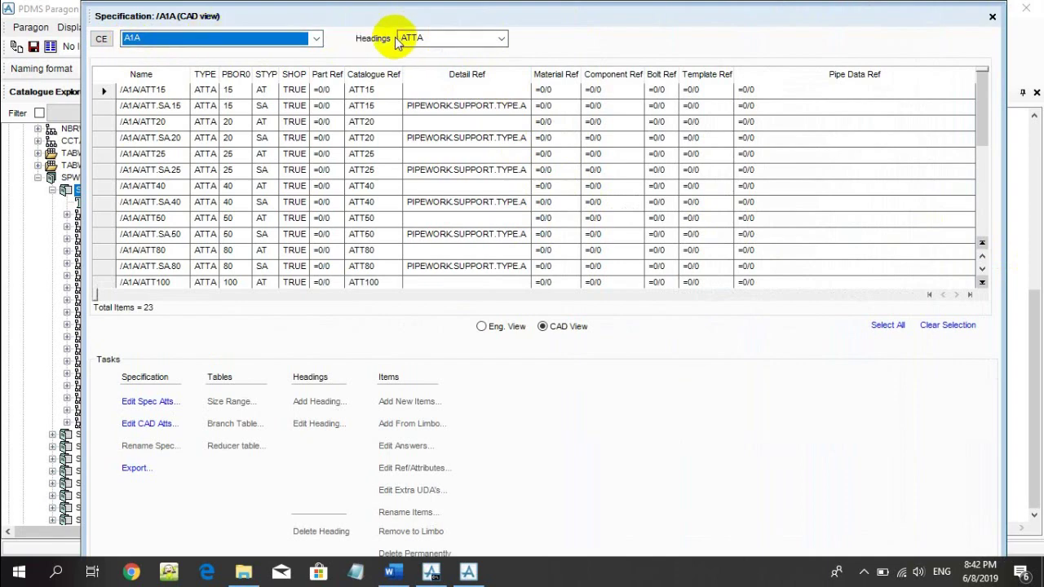
click(421, 37)
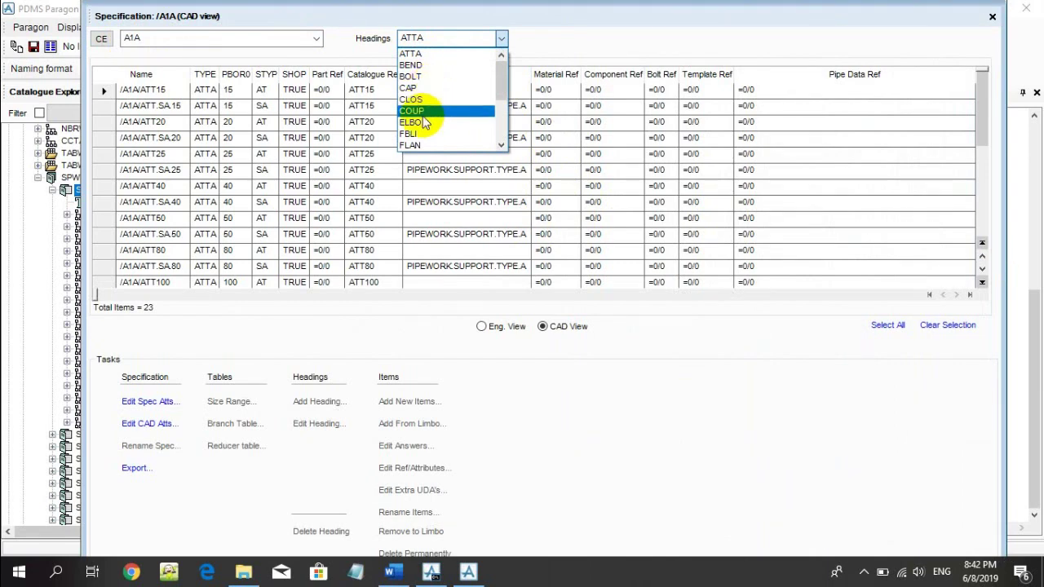
drag(502, 98, 504, 112)
Show FLAN items sorted by PBOR0, select /A1A/FRF:15 and widen the PBOR0 column
click(473, 99)
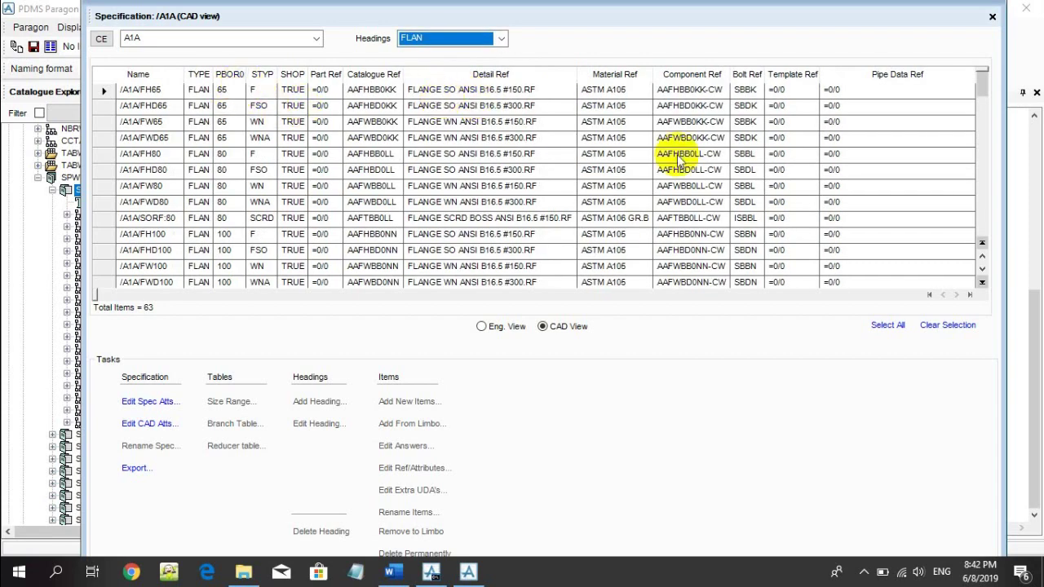
click(228, 74)
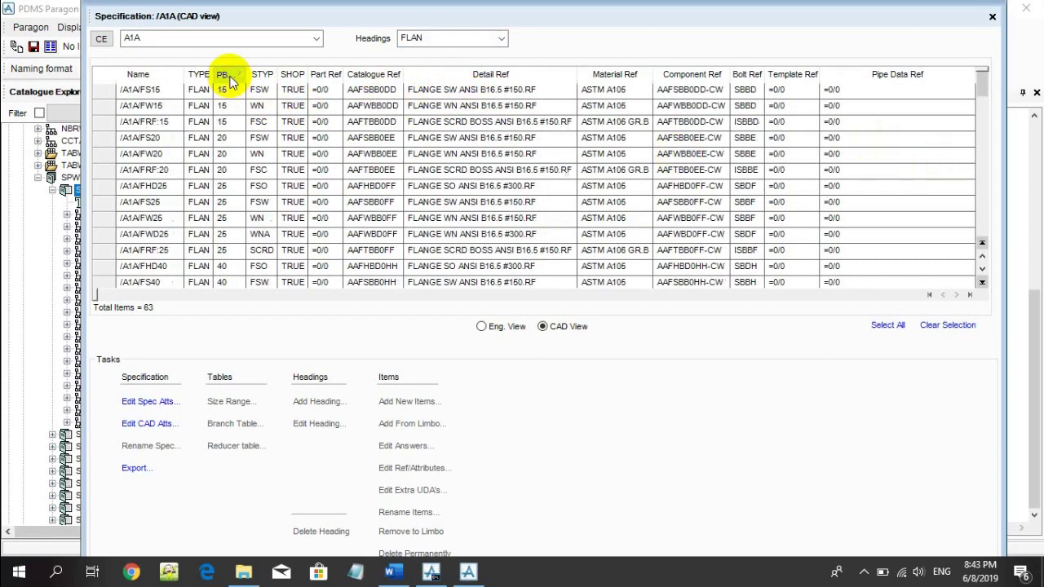
click(151, 124)
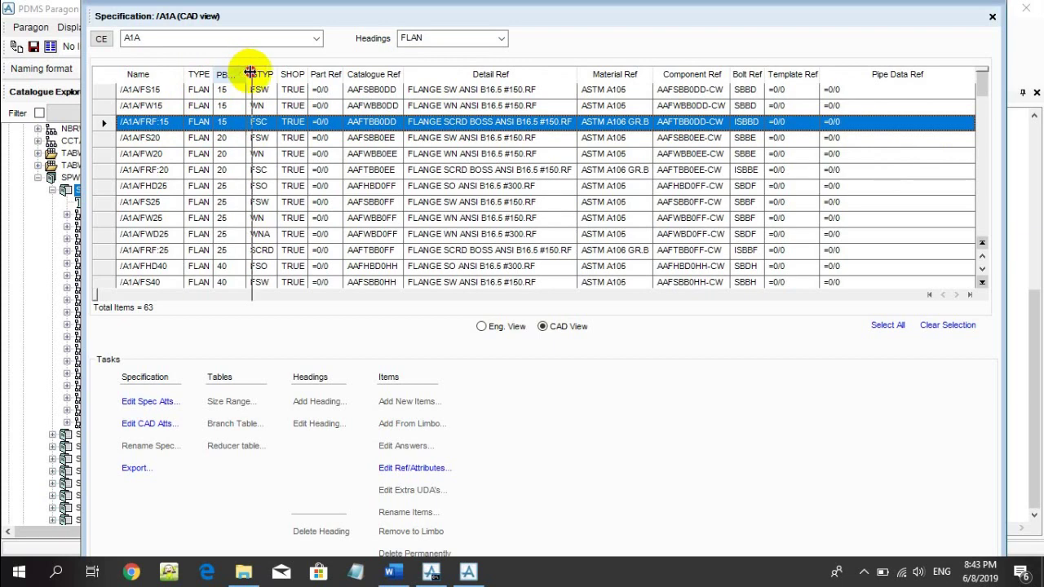
drag(245, 71, 250, 73)
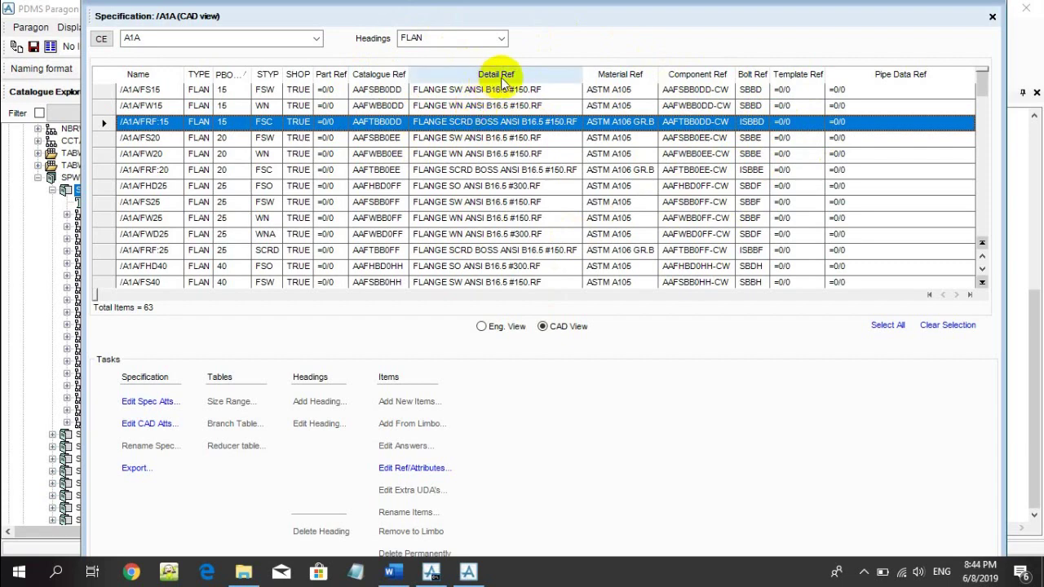
Navigate from the selected flange row to its detail text AAFTBB0-D in the catalogue
right_click(453, 115)
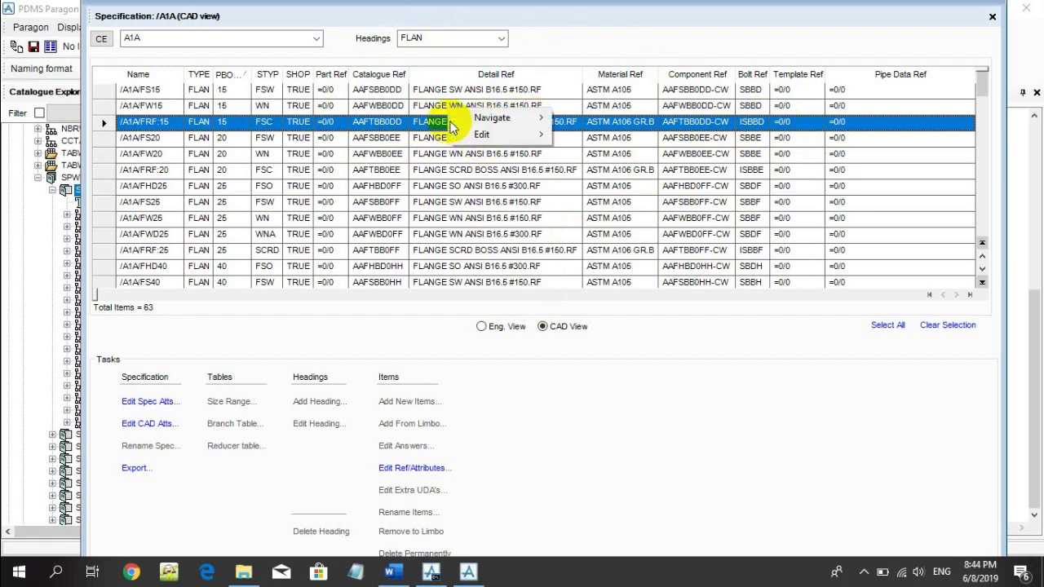
mouse_move(490, 119)
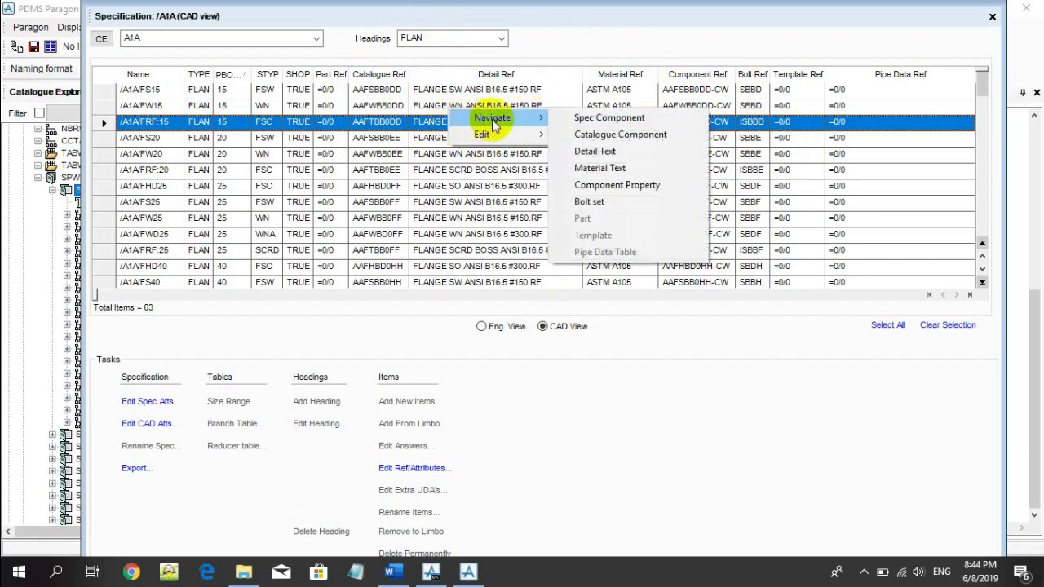
click(595, 151)
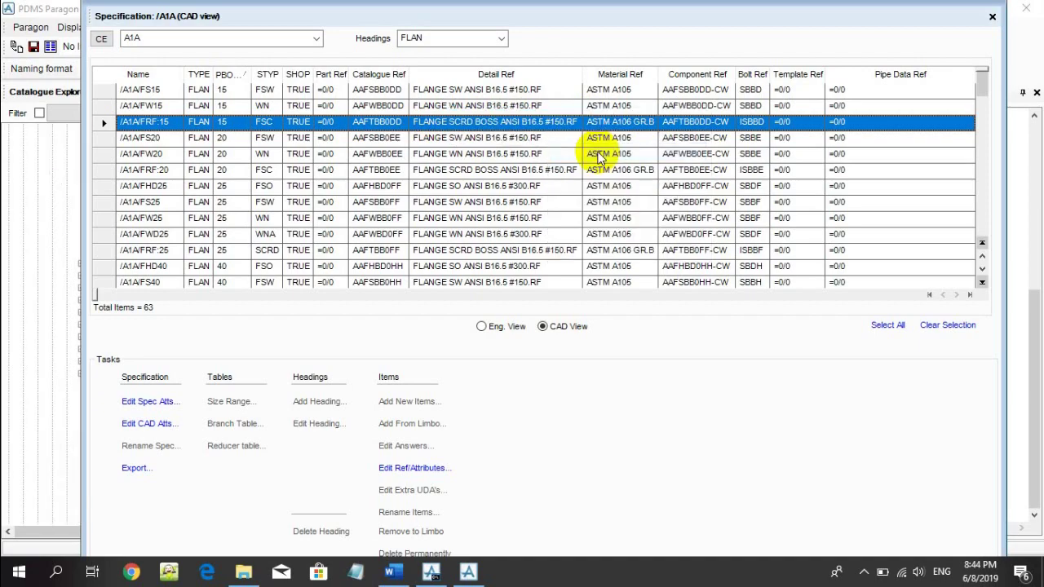
Dock the Specification table at the top of the main window and clear the Command Window
double_click(755, 14)
drag(666, 200, 522, 101)
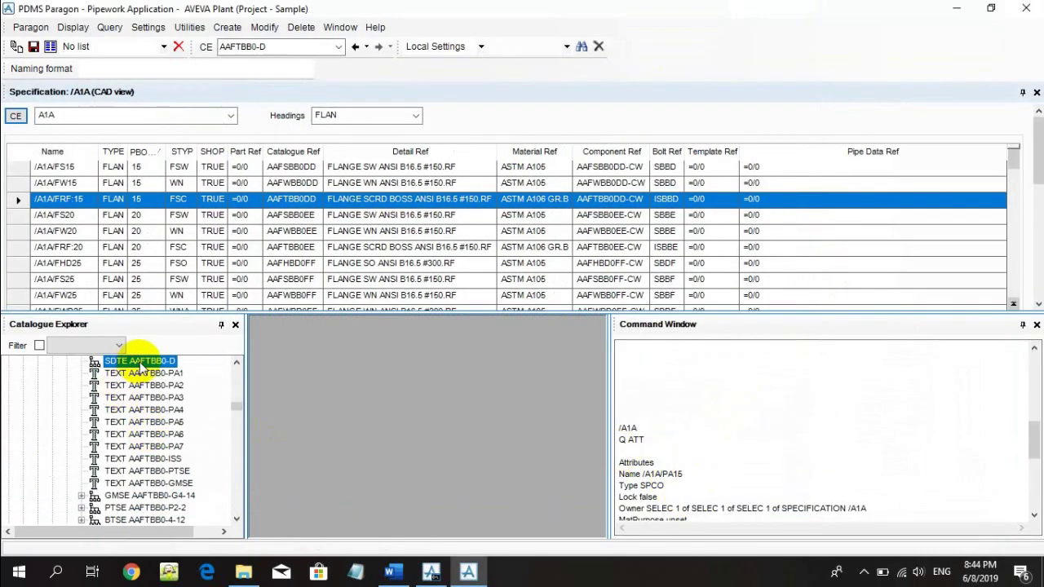
scroll(653, 439, down, 3)
double_click(653, 440)
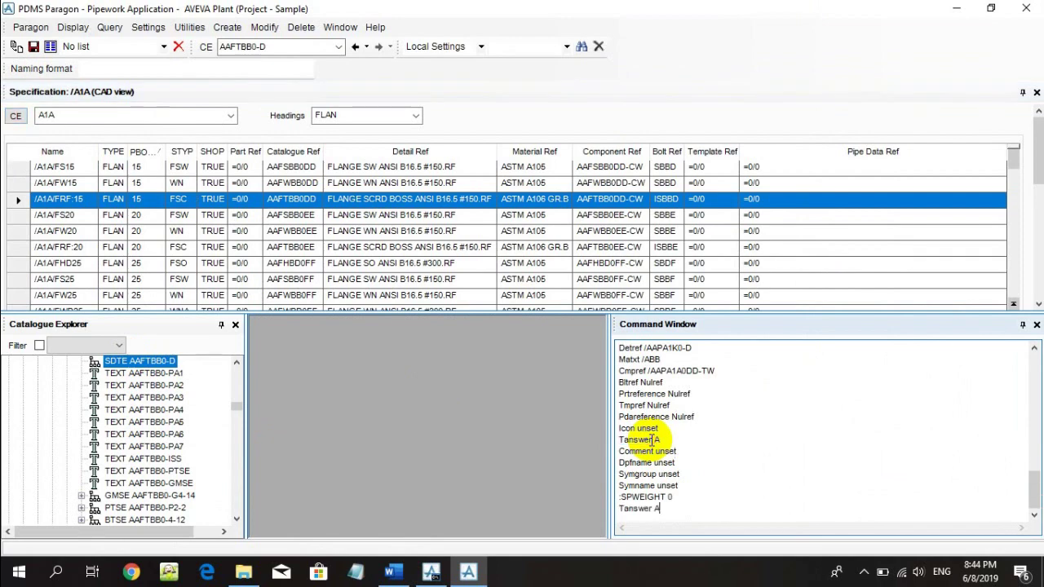
right_click(731, 519)
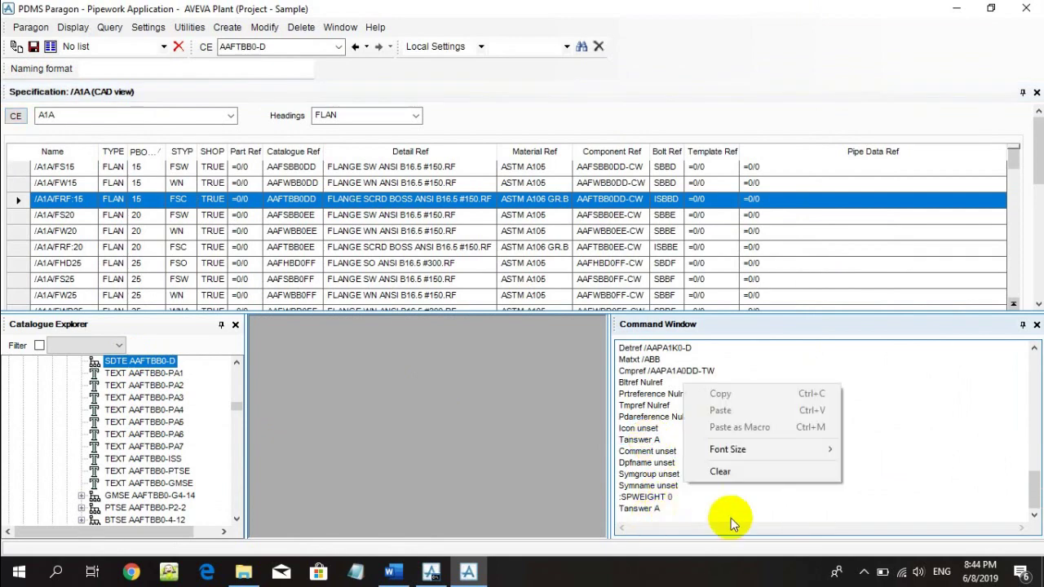
click(740, 482)
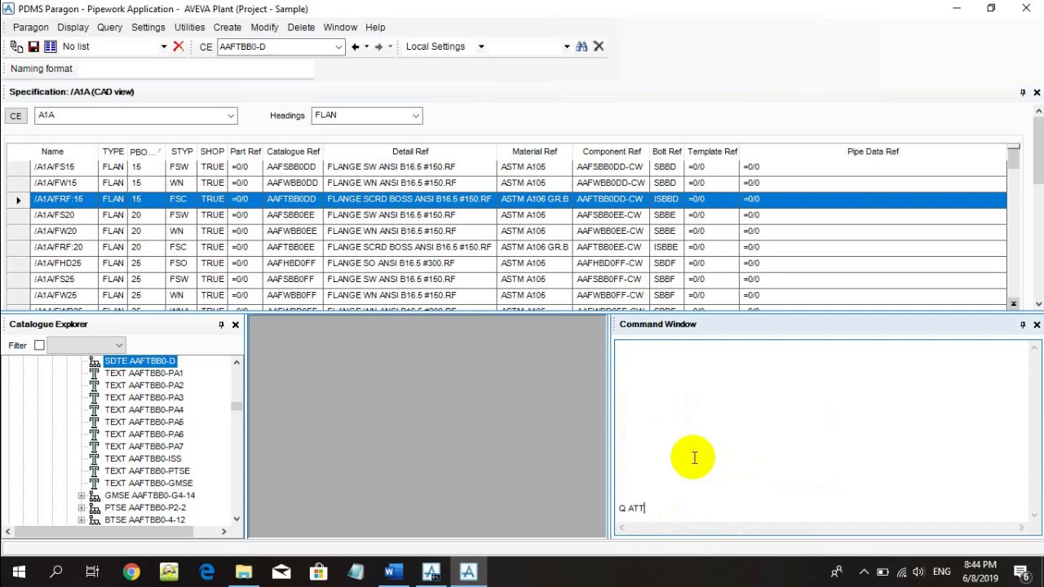
List AAFTBB0-D's attributes with Q ATT and copy its Rtext line into the command input
key(Return)
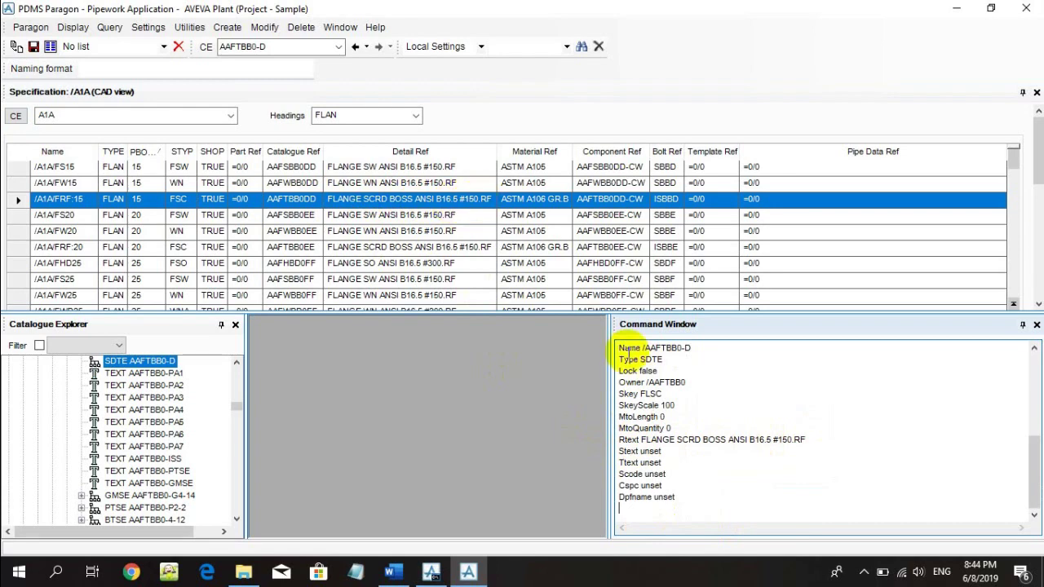
click(792, 440)
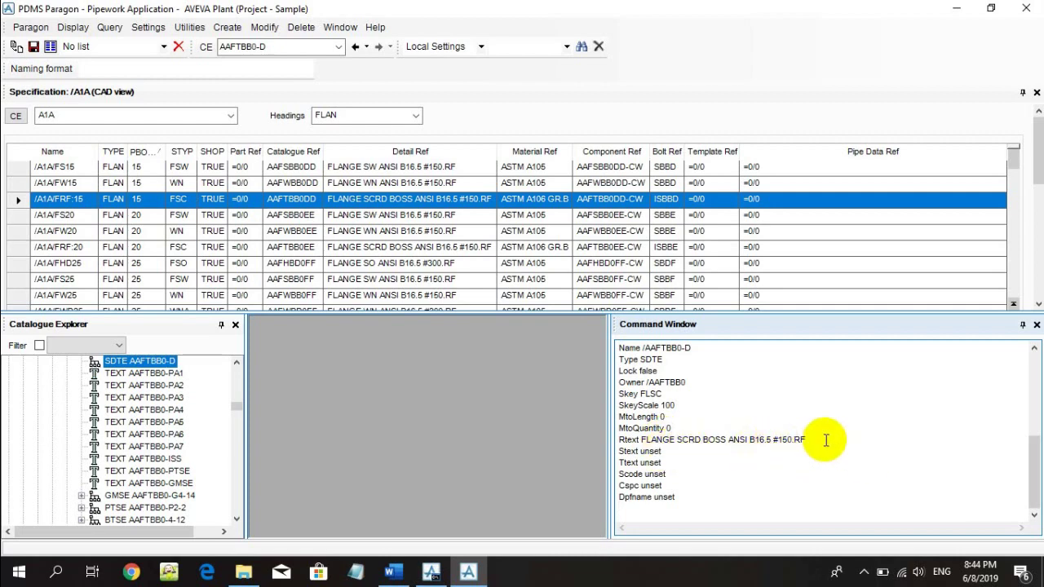
key(Return)
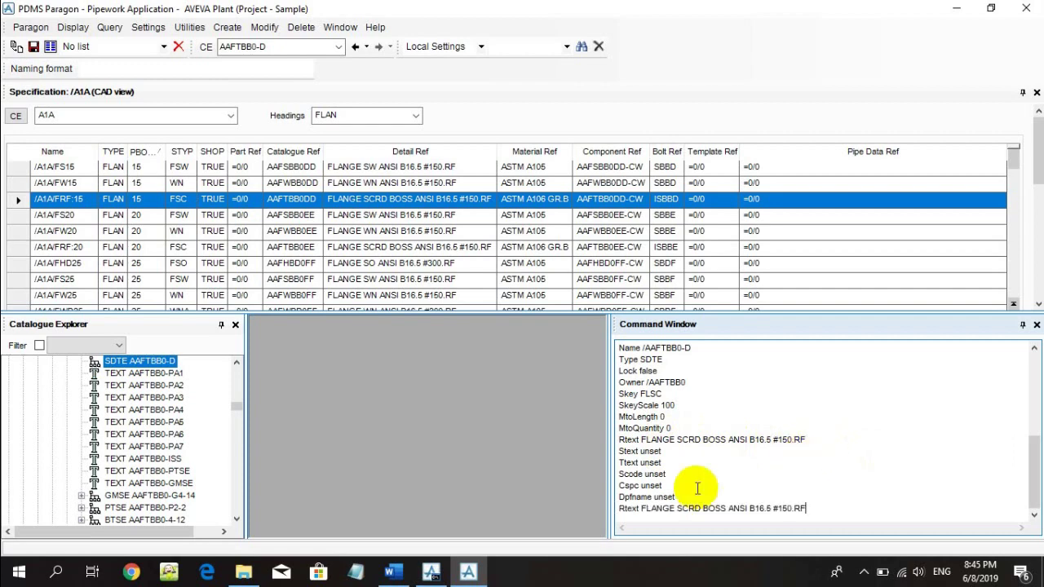
Quote the Rtext value, change it to 'FLANGE SCRD BOSS ANSI B16.5 #150.FF' and run it
click(644, 507)
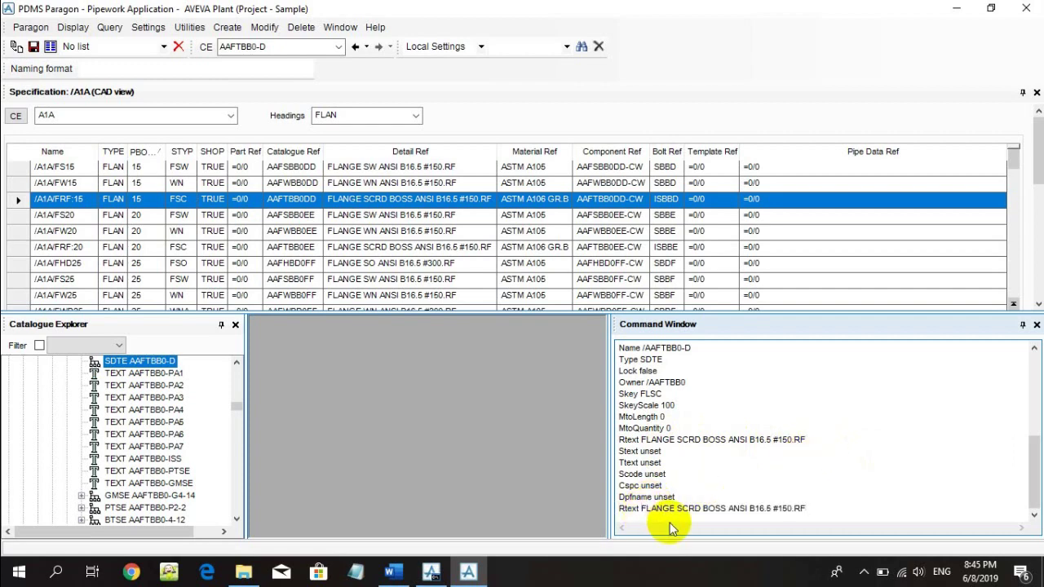
text(')
scroll(656, 520, up, 1)
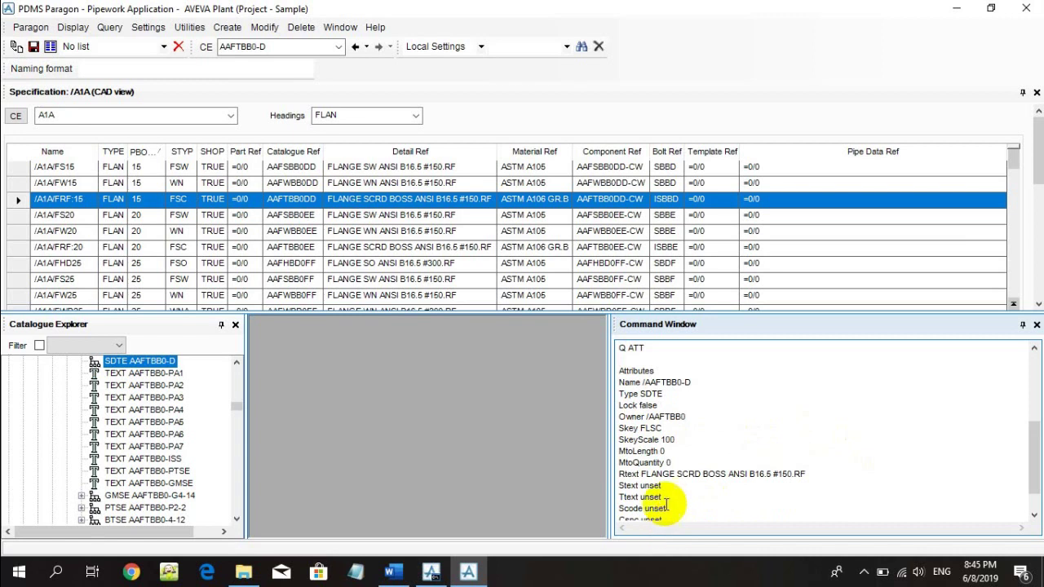
scroll(664, 515, down, 1)
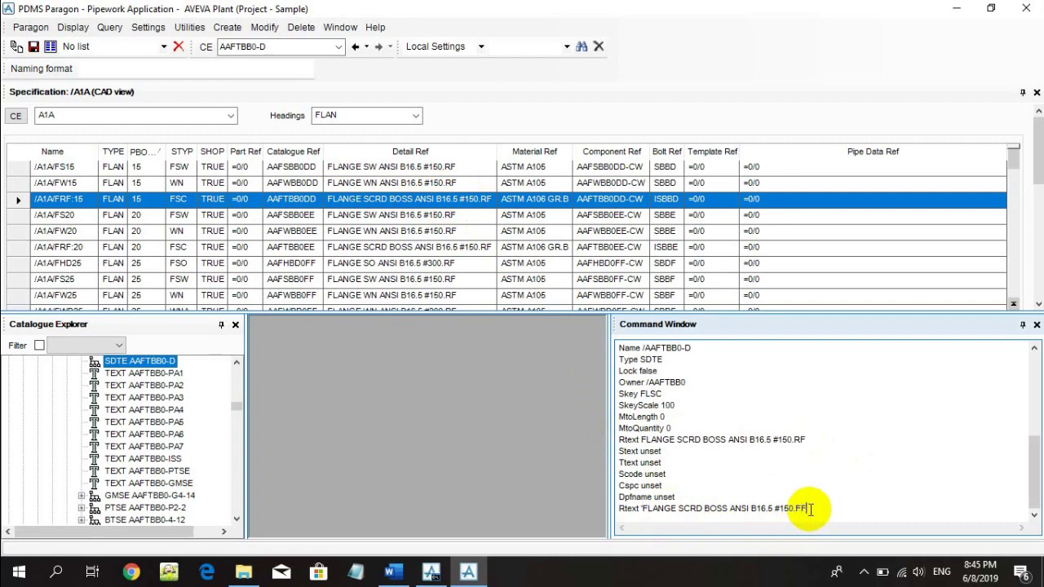
key(Return)
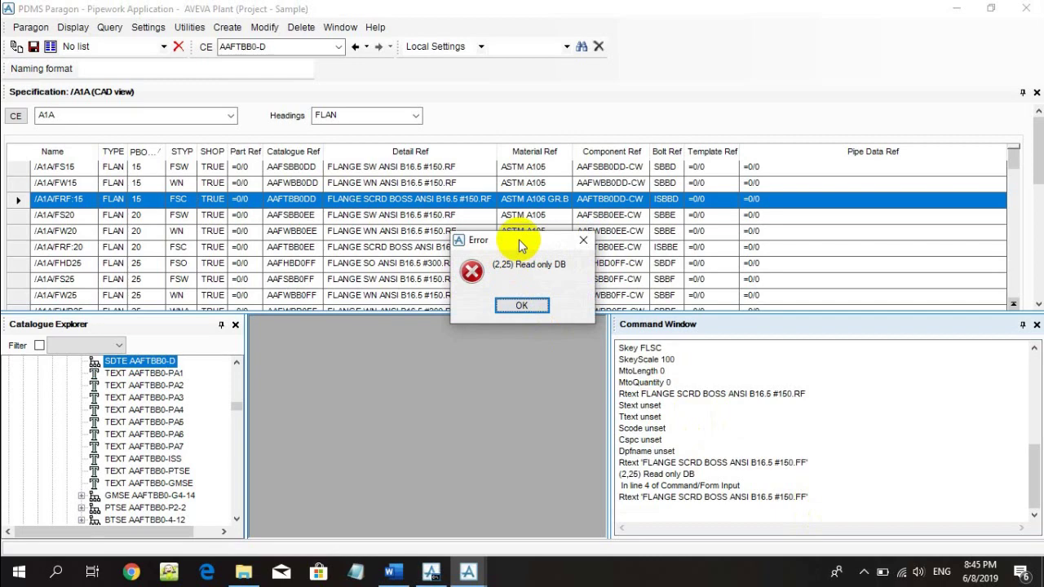
Move the '(2,25) Read only DB' error dialog aside and close it
drag(520, 245, 520, 256)
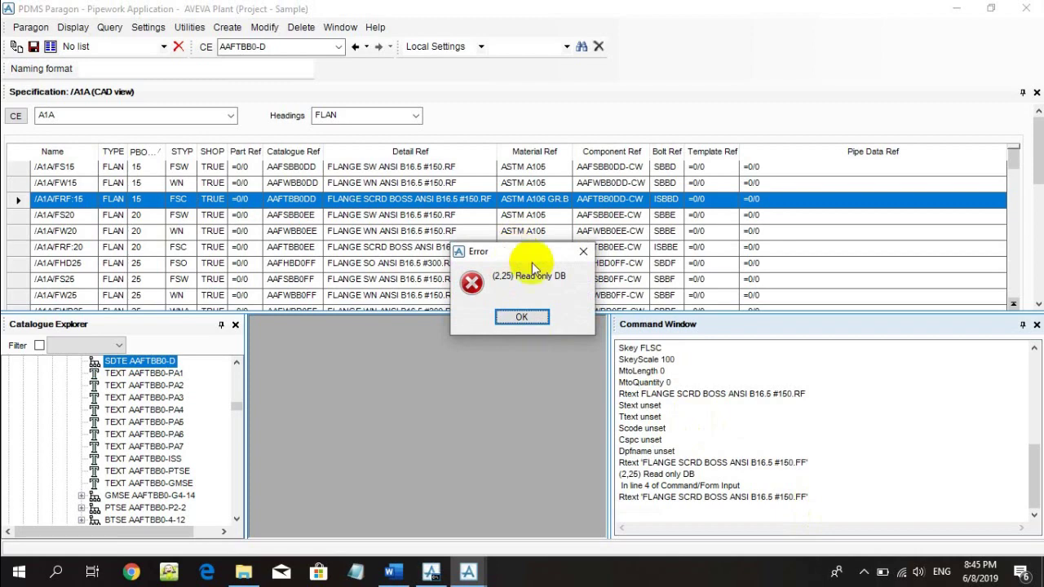
drag(522, 257, 527, 302)
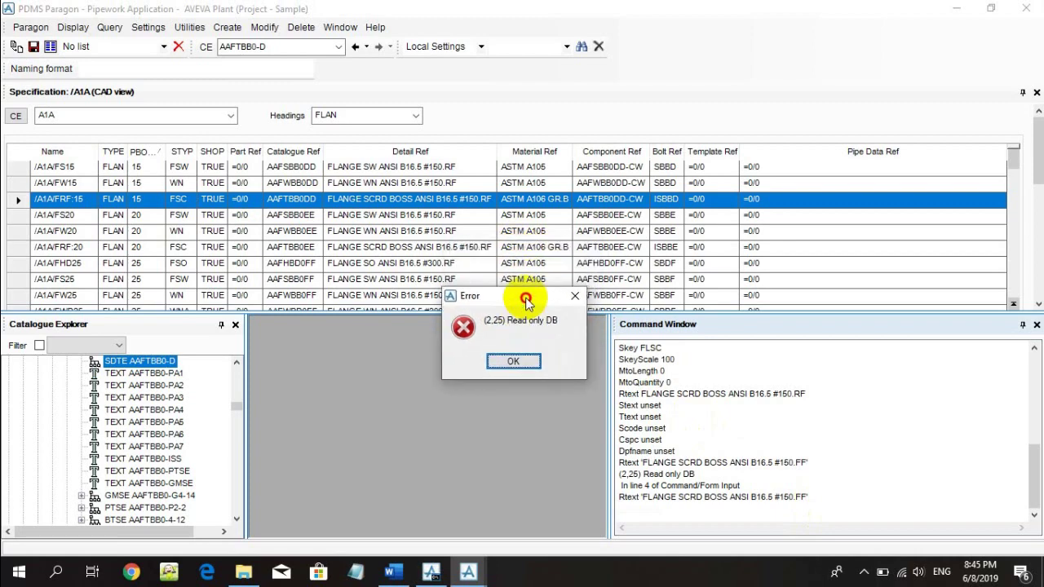
click(576, 297)
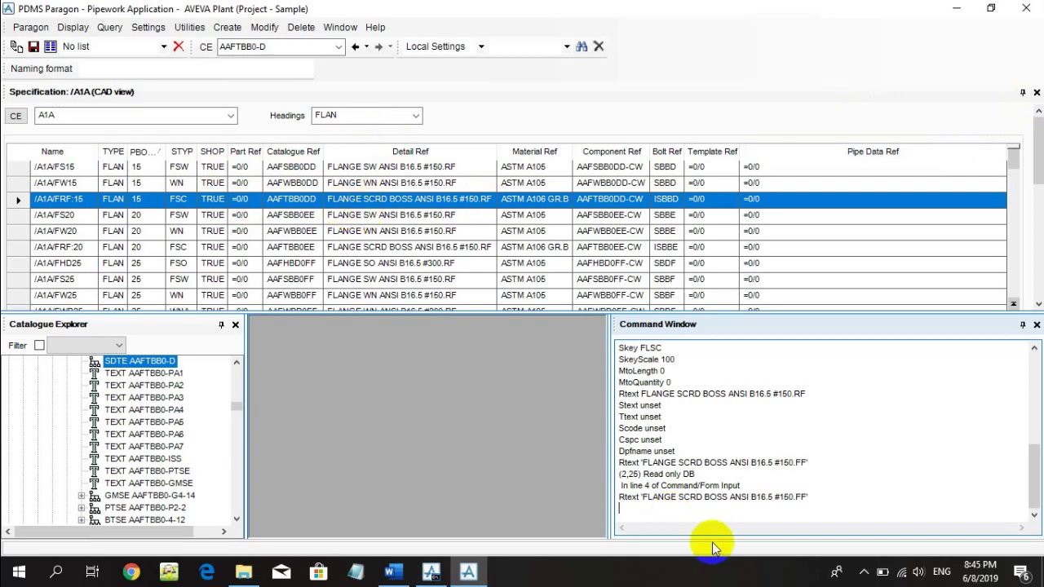
Close the Specification panel, then select and collapse MASTER/PIPECATA in Catalogue Explorer
click(1037, 92)
drag(235, 243, 236, 135)
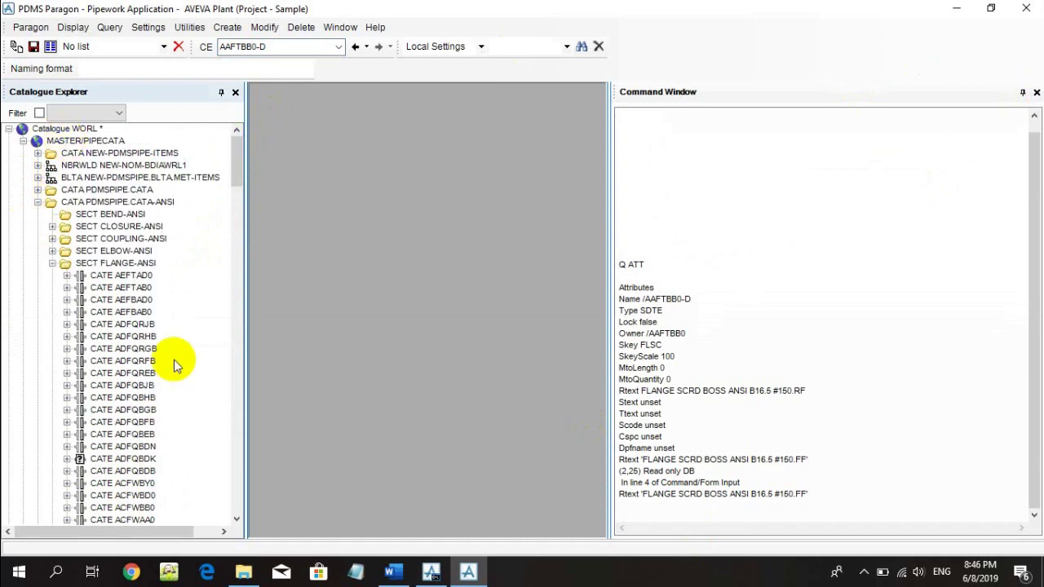
mouse_move(238, 181)
mouse_down()
mouse_move(237, 249)
mouse_move(248, 166)
mouse_up()
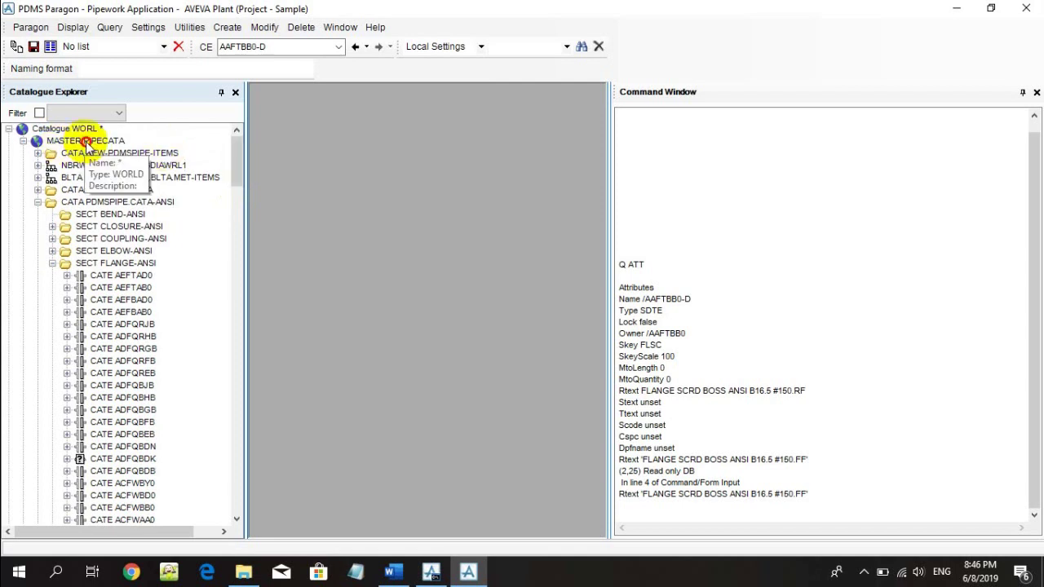
click(104, 142)
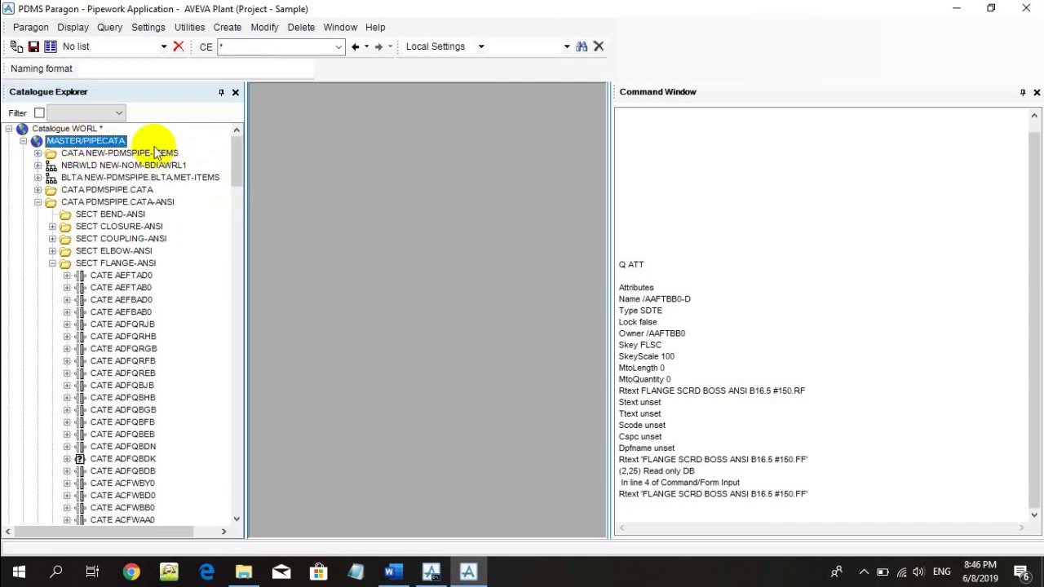
click(23, 142)
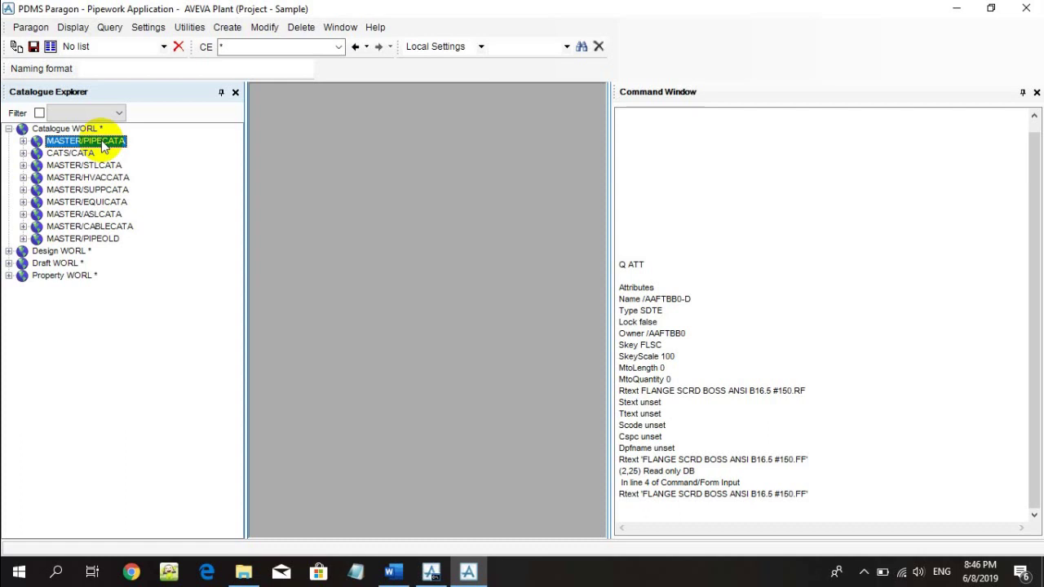
Run the ADMIN command to switch to the Admin module and bring its window forward
click(662, 516)
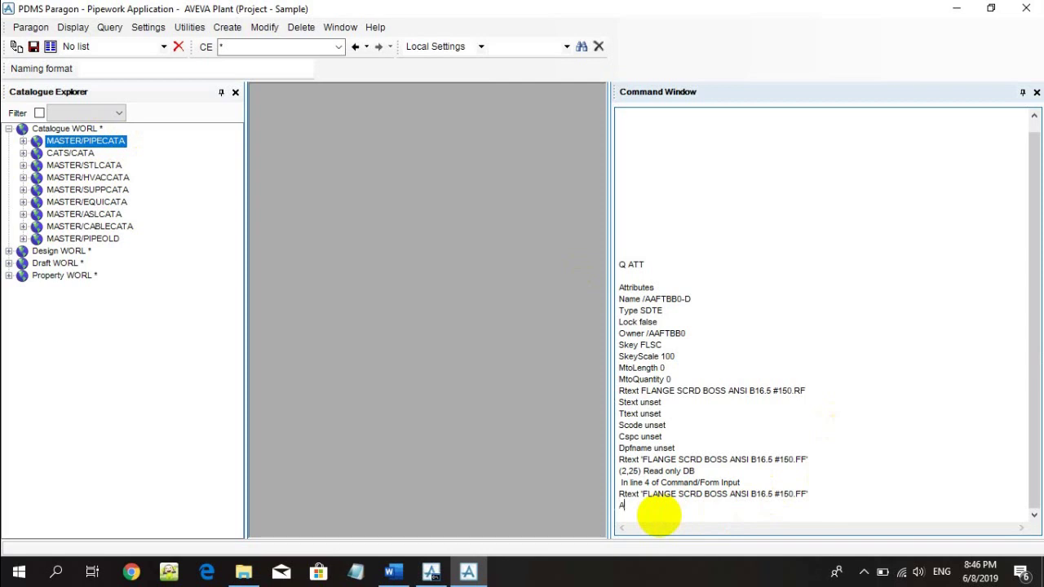
key(Return)
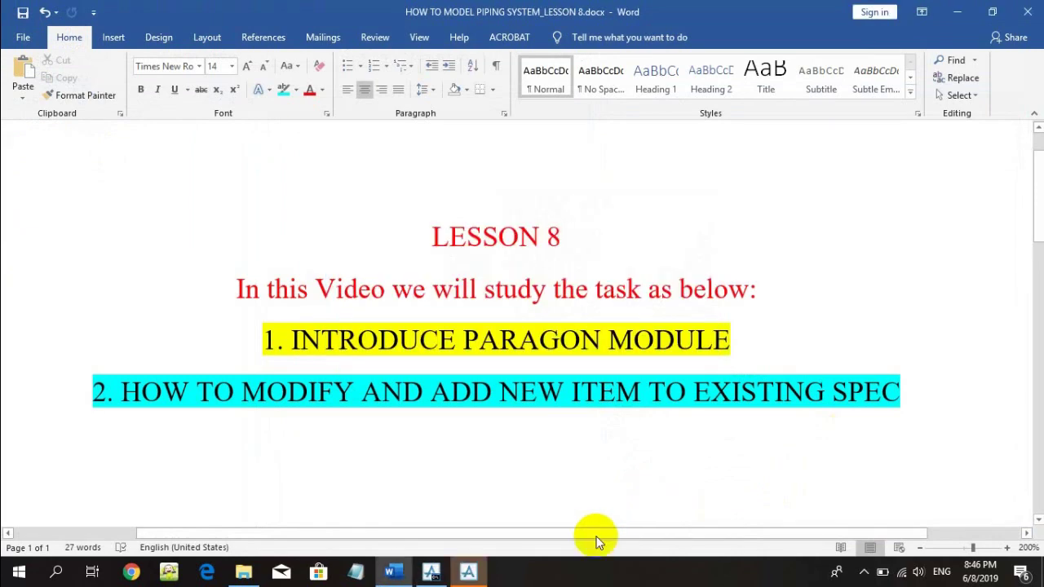
click(467, 572)
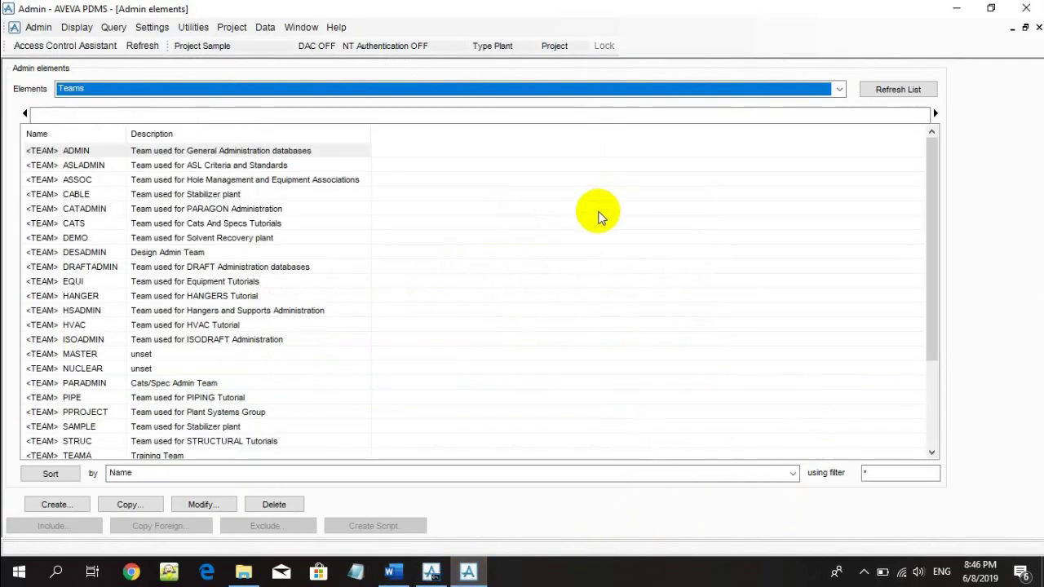
click(268, 89)
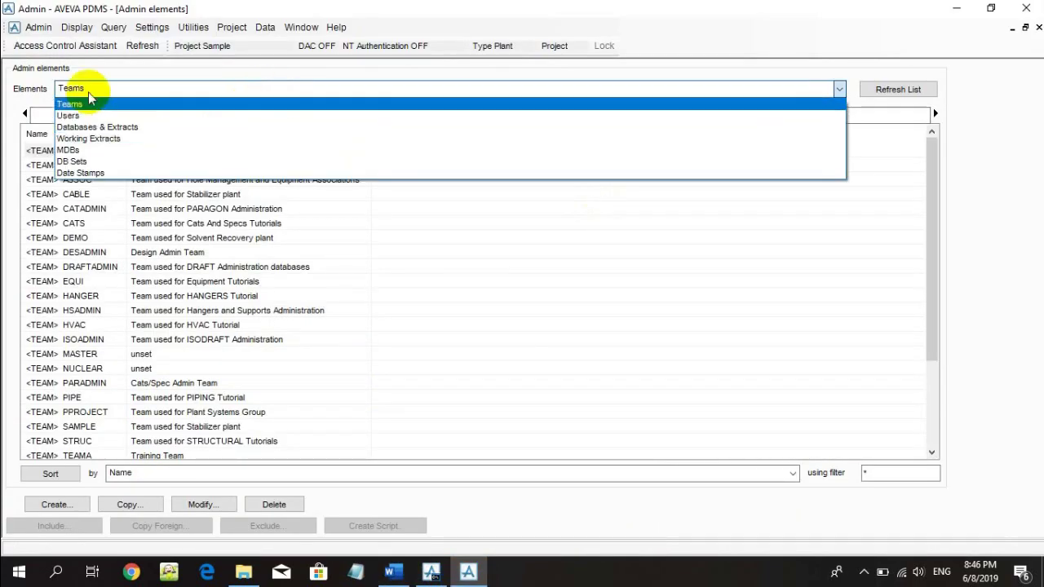
List Databases & Extracts and select the MASTER/PIPECATA catalogue database
click(75, 128)
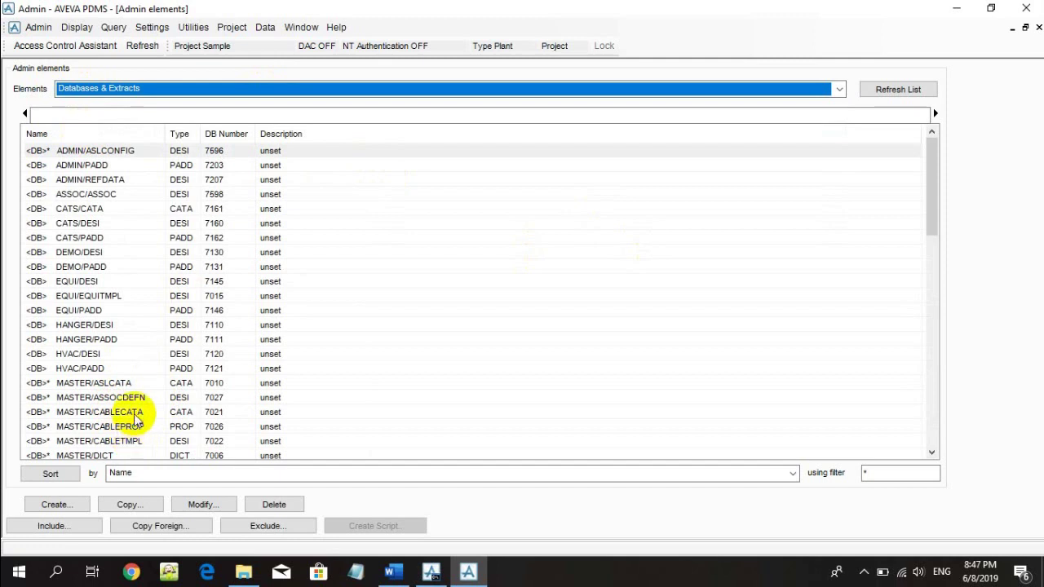
click(135, 414)
scroll(134, 421, down, 4)
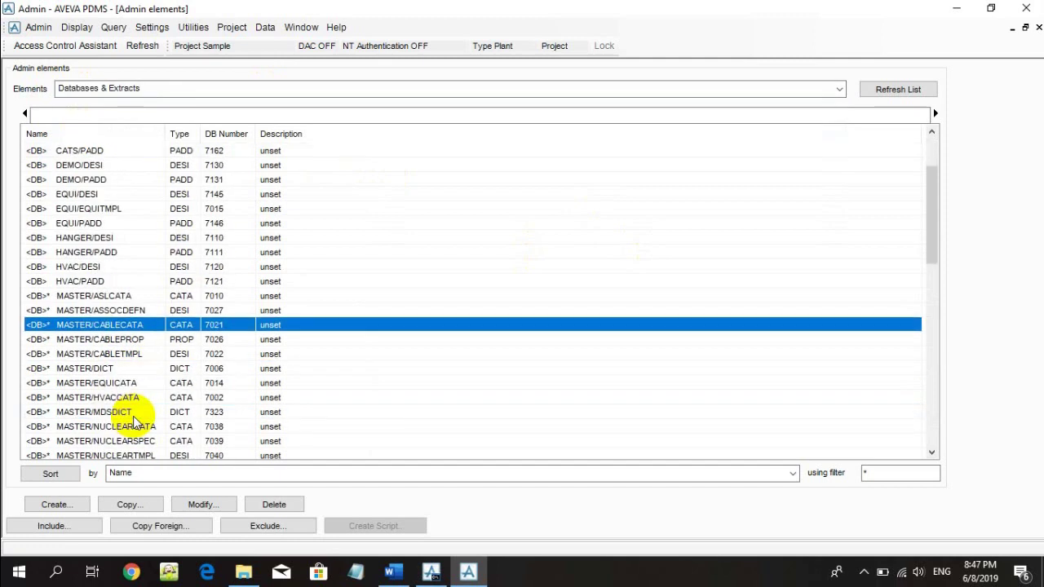
click(106, 397)
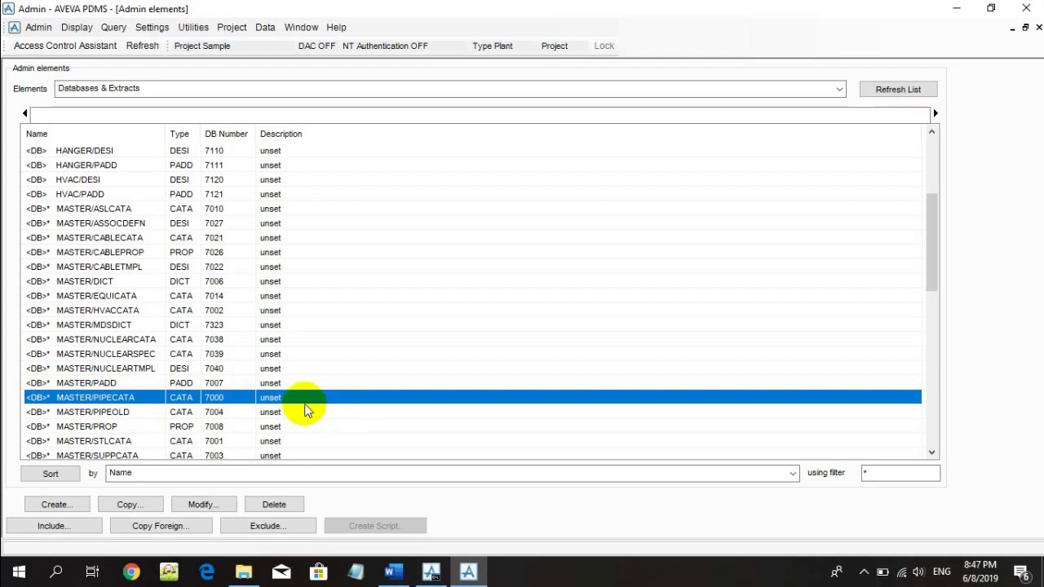
scroll(302, 405, down, 1)
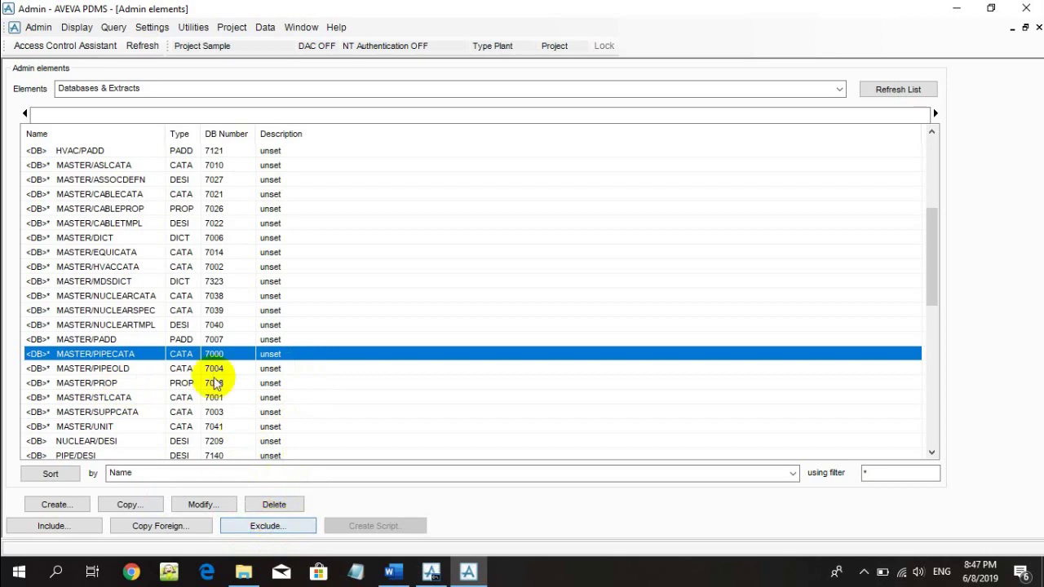
Exclude foreign database MASTER/PIPECATA from project SAM, confirm with Yes, and dismiss the window
click(268, 527)
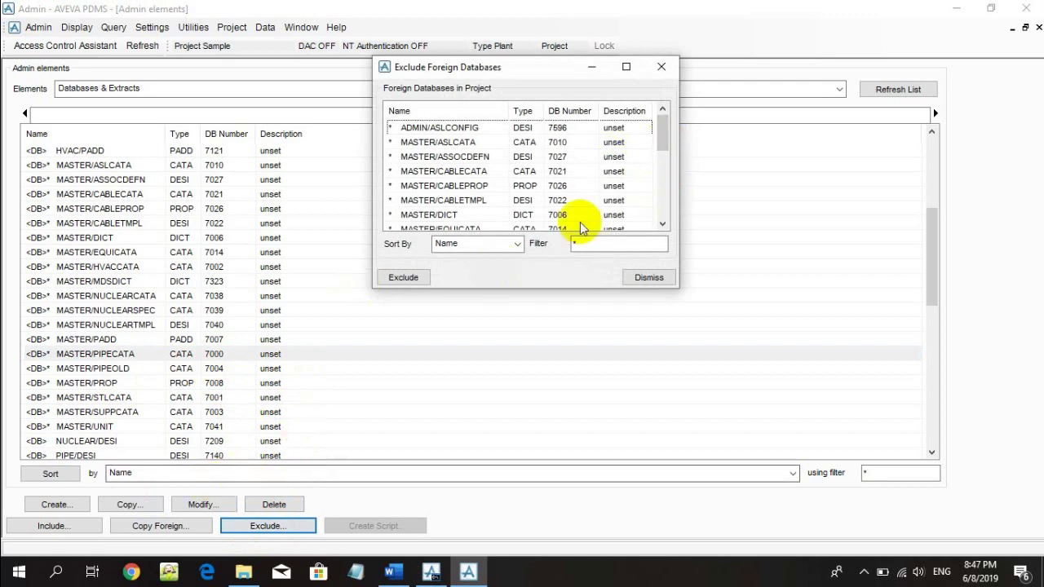
drag(660, 128, 665, 150)
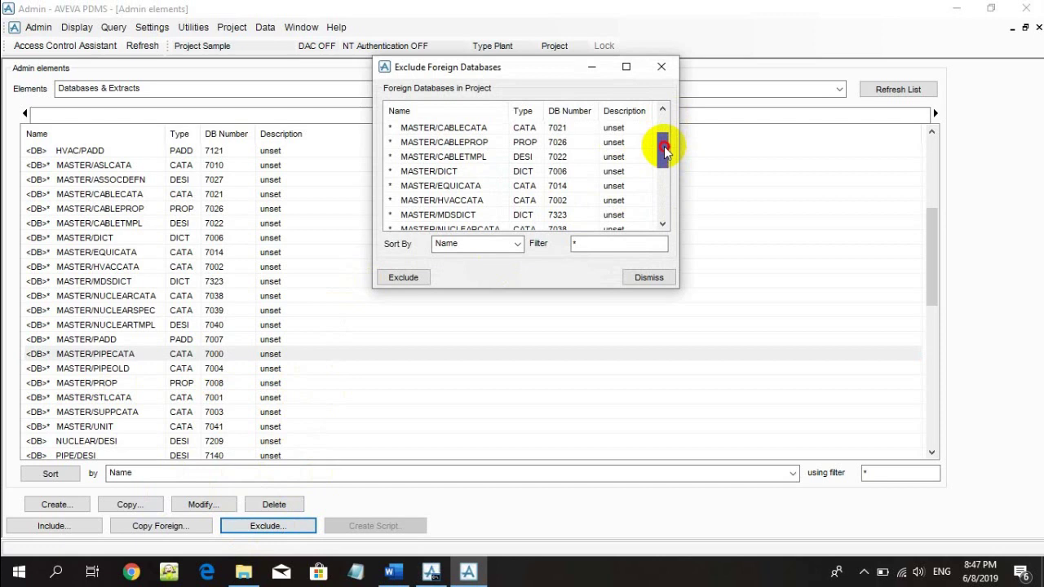
drag(665, 151, 664, 180)
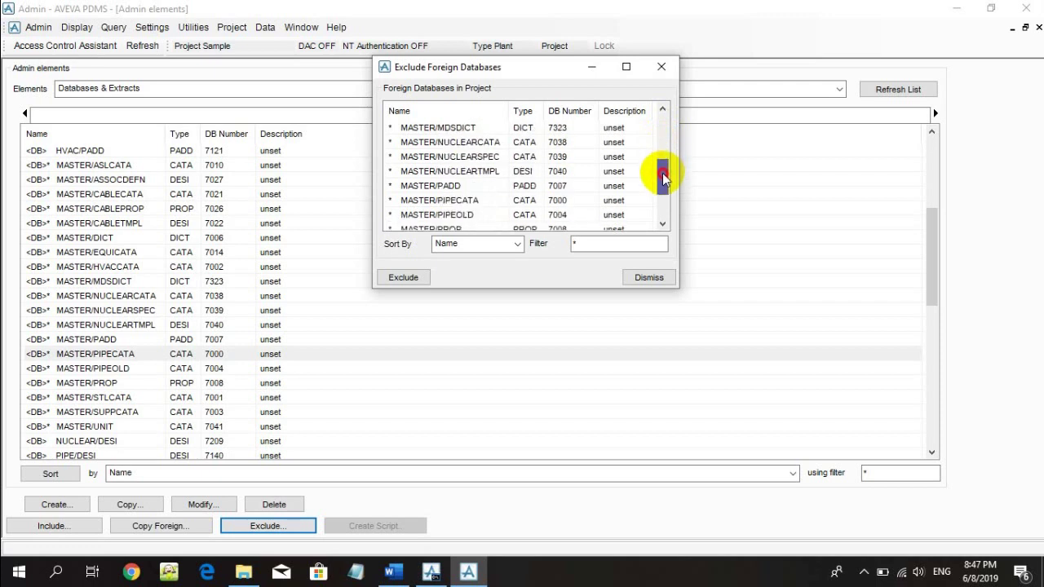
click(526, 200)
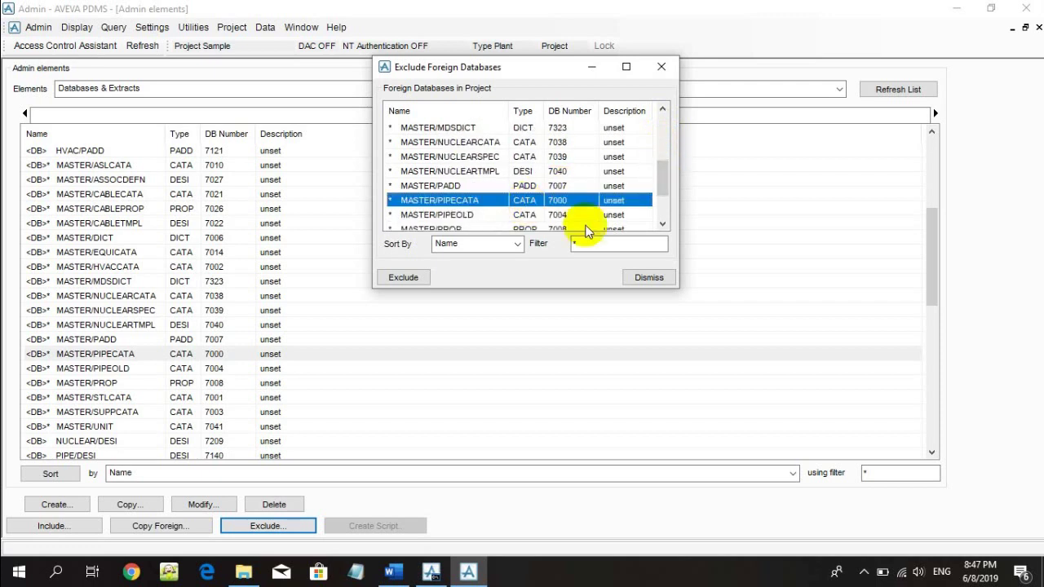
click(403, 278)
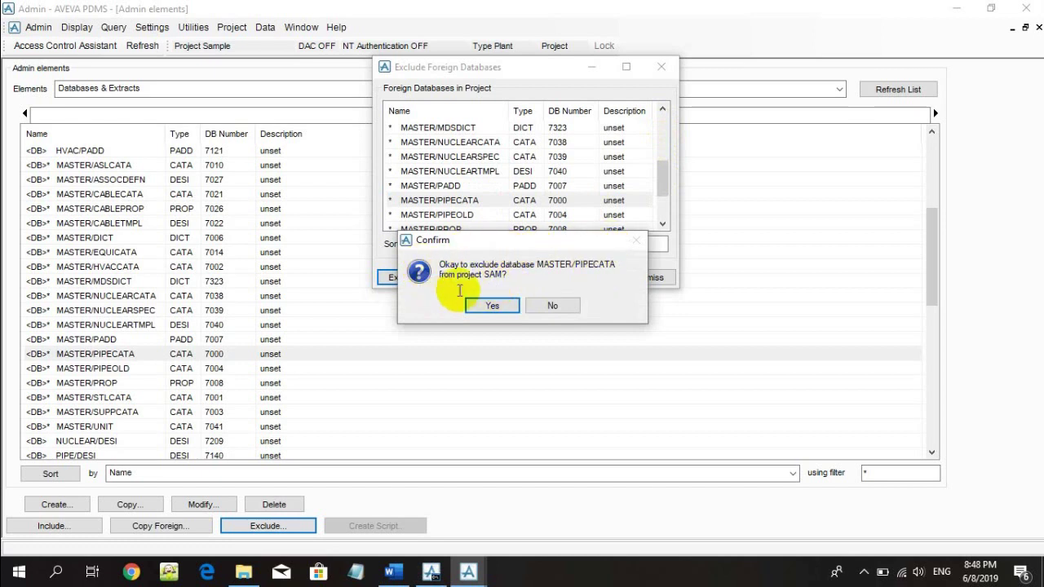
click(489, 308)
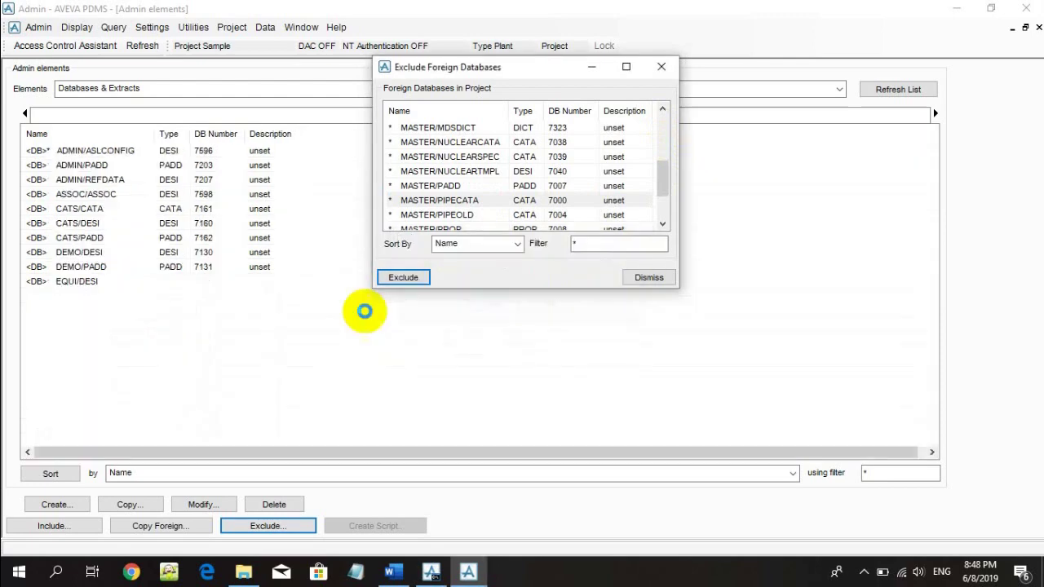
click(645, 282)
scroll(239, 354, down, 1)
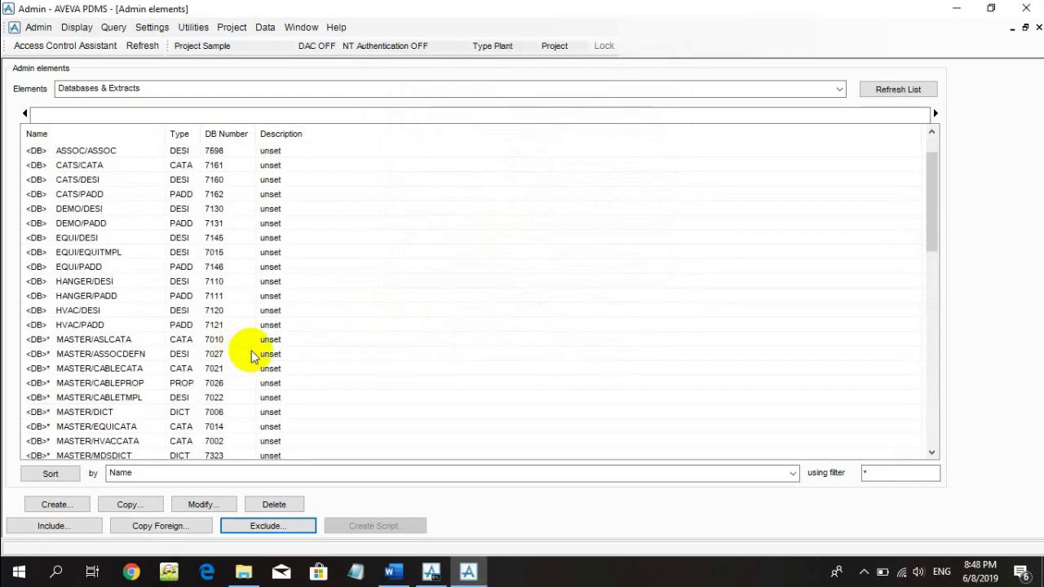
scroll(253, 356, down, 4)
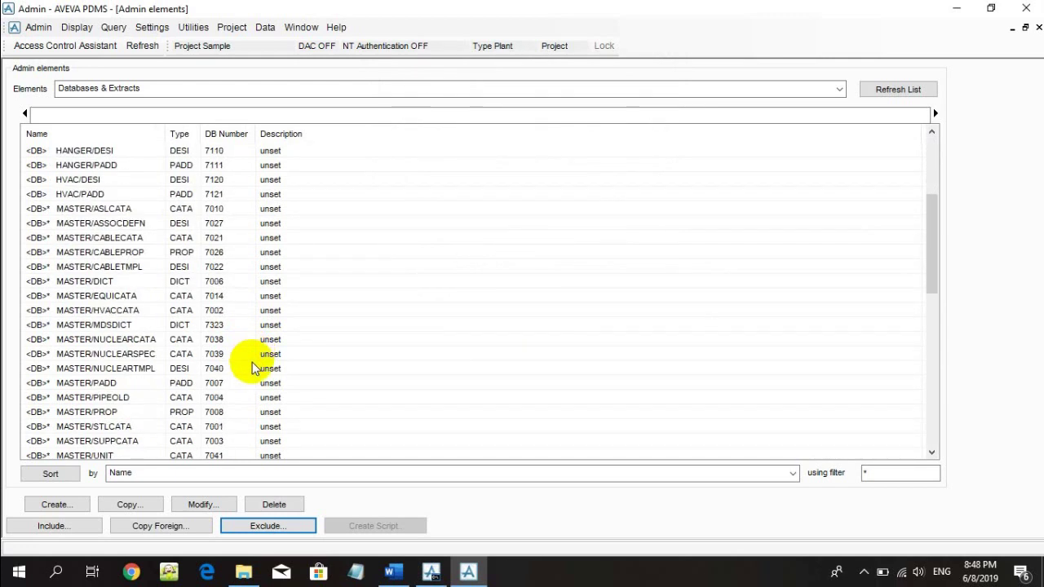
scroll(253, 369, down, 2)
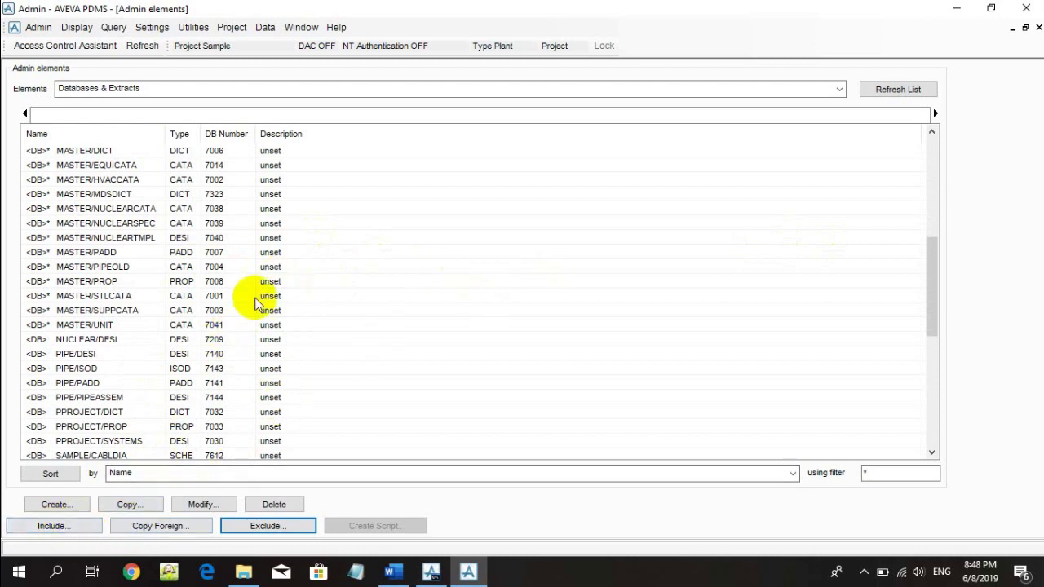
click(56, 326)
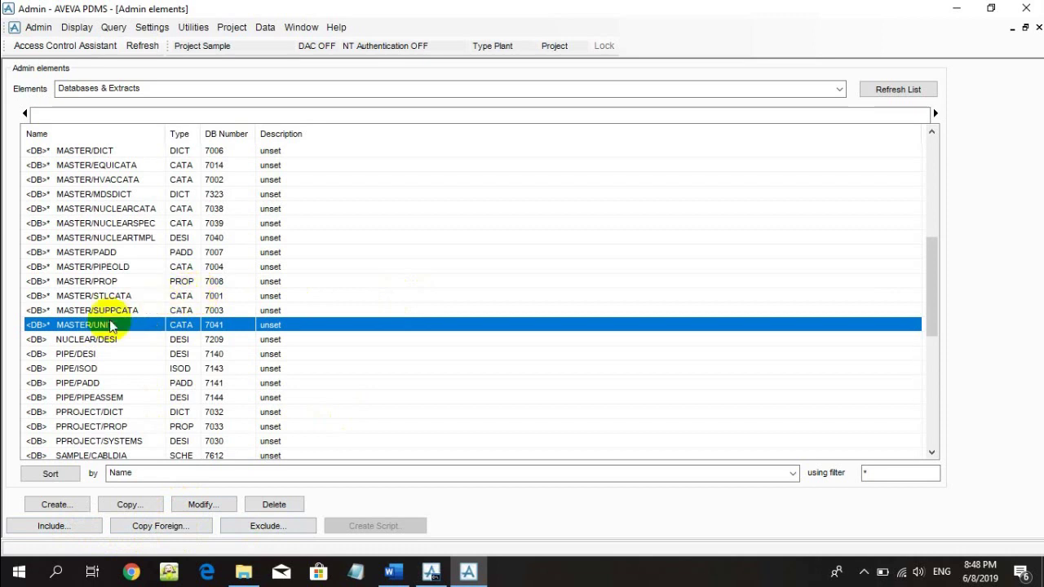
Start a foreign database copy from the Master project, entering its username and password
click(178, 530)
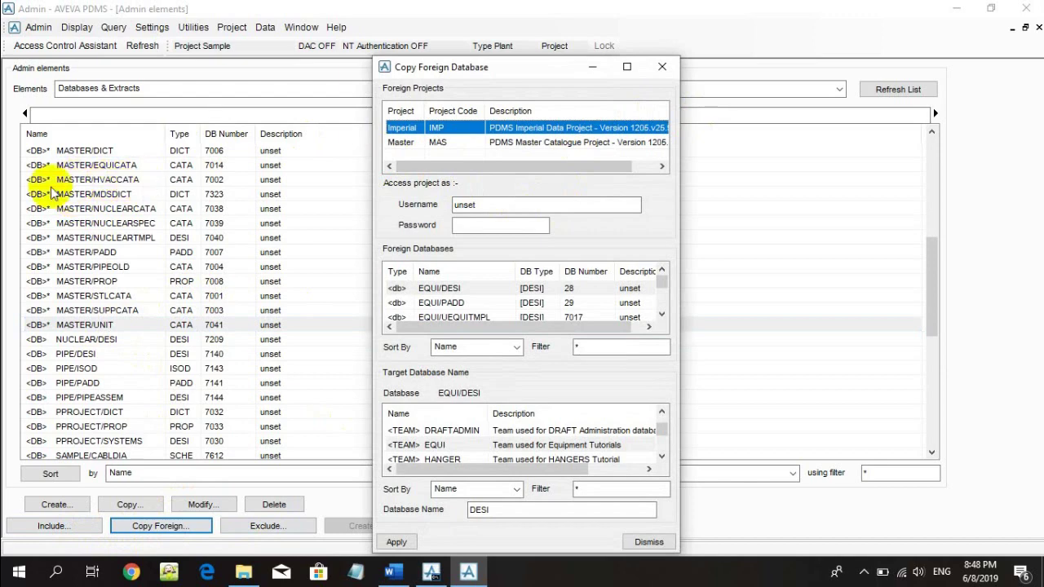
click(424, 142)
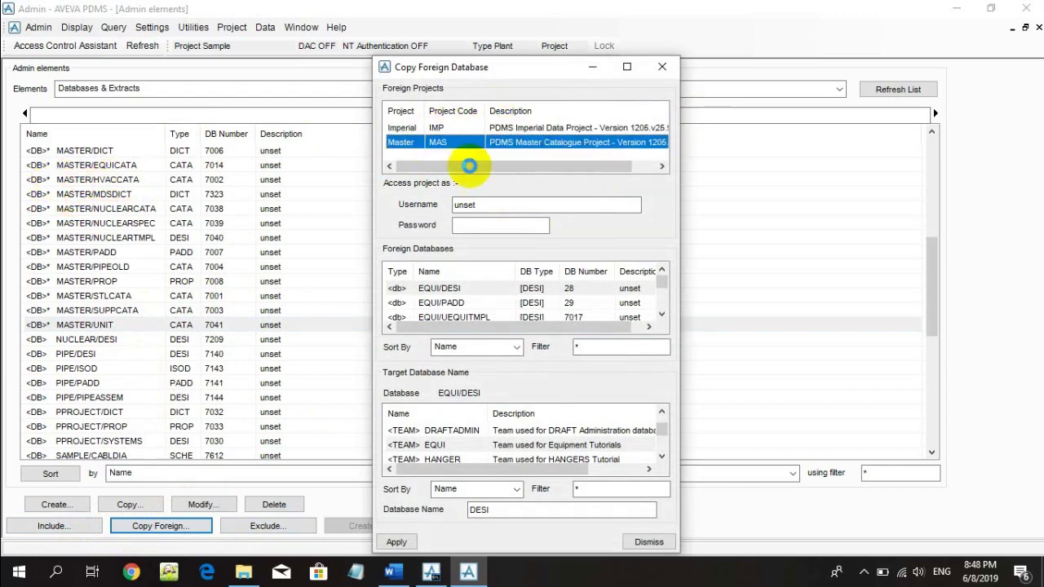
double_click(497, 204)
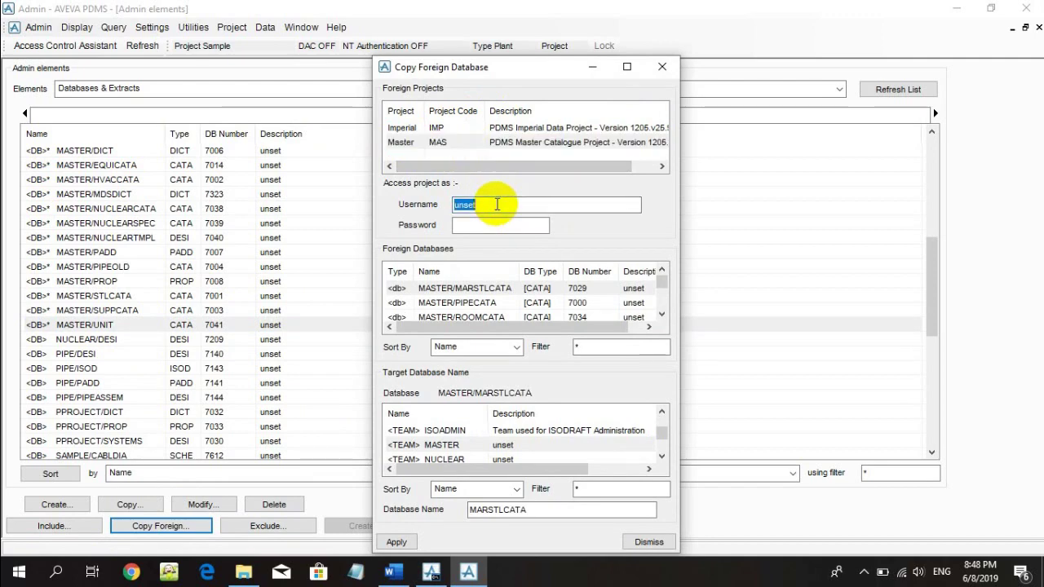
text(SYS)
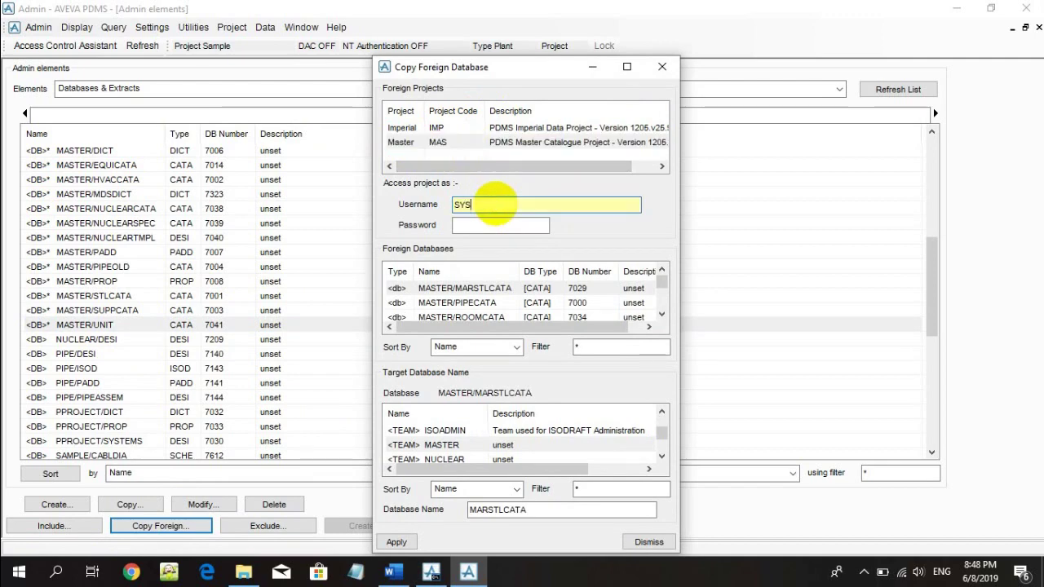
text(TEM)
key(Tab)
text(X)
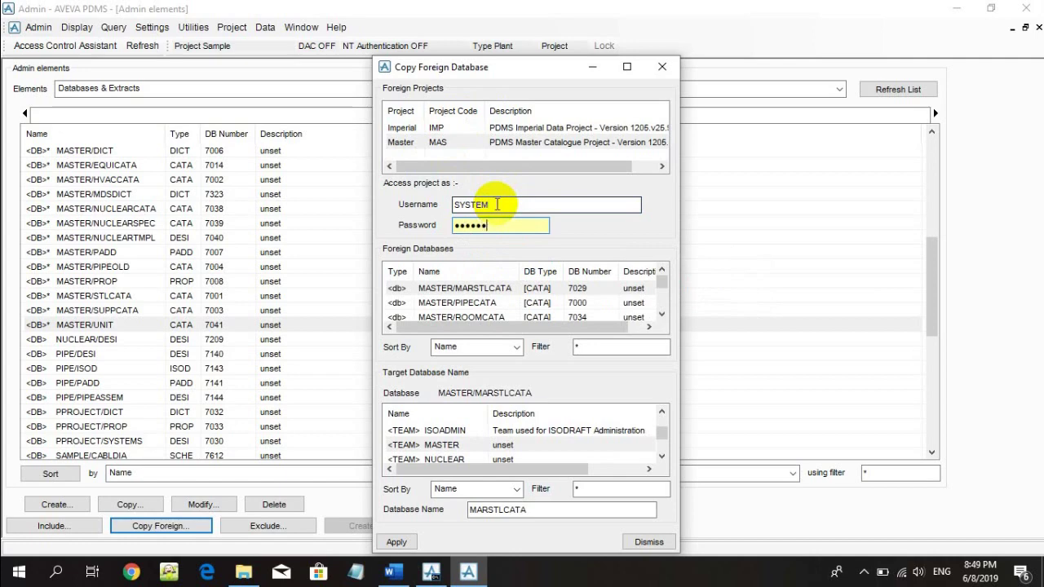
Copy MASTER/PIPECATA into the project and close the Copy Foreign Database dialog
click(562, 305)
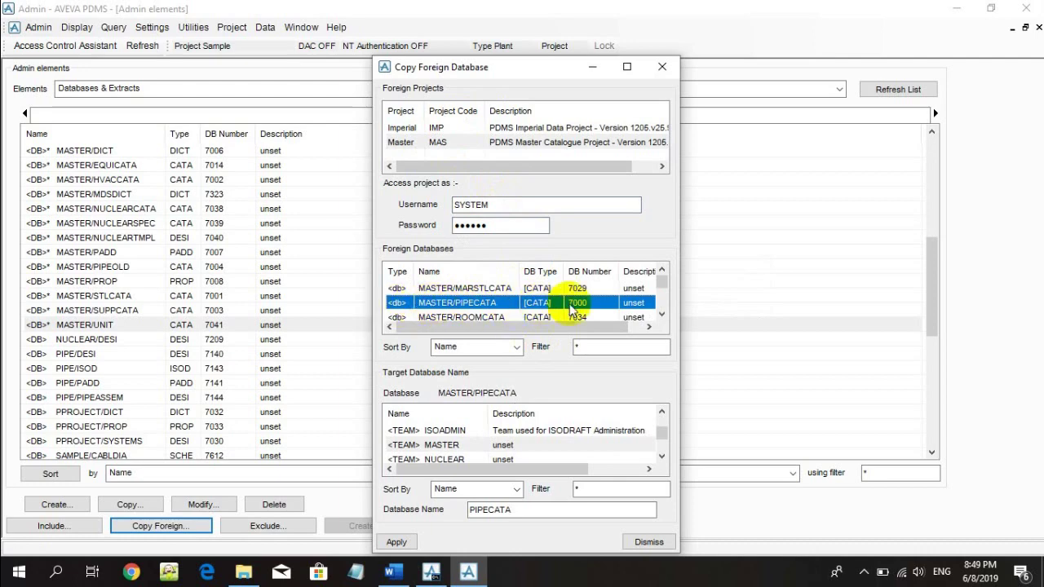
click(395, 544)
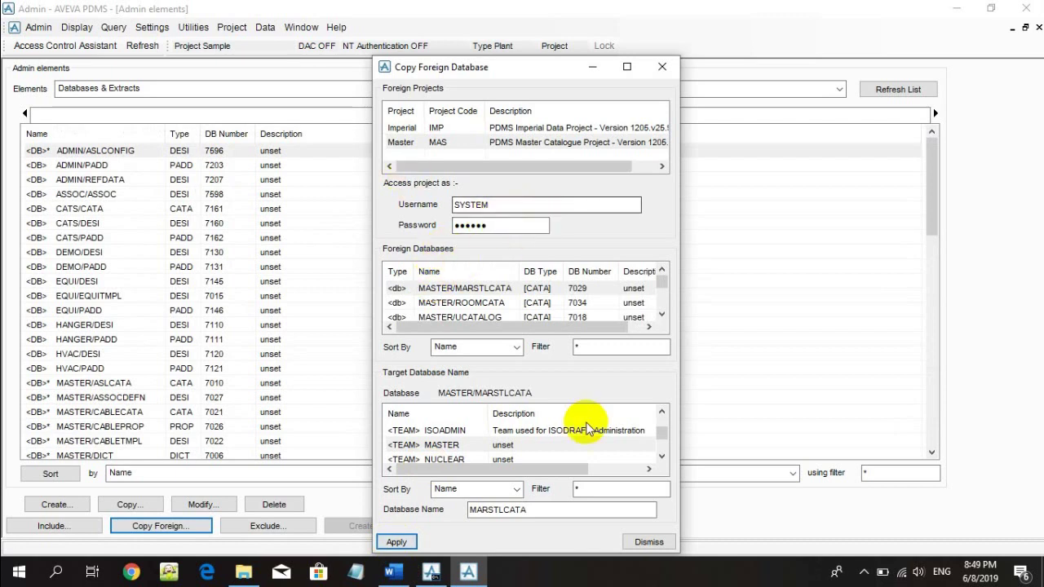
click(661, 542)
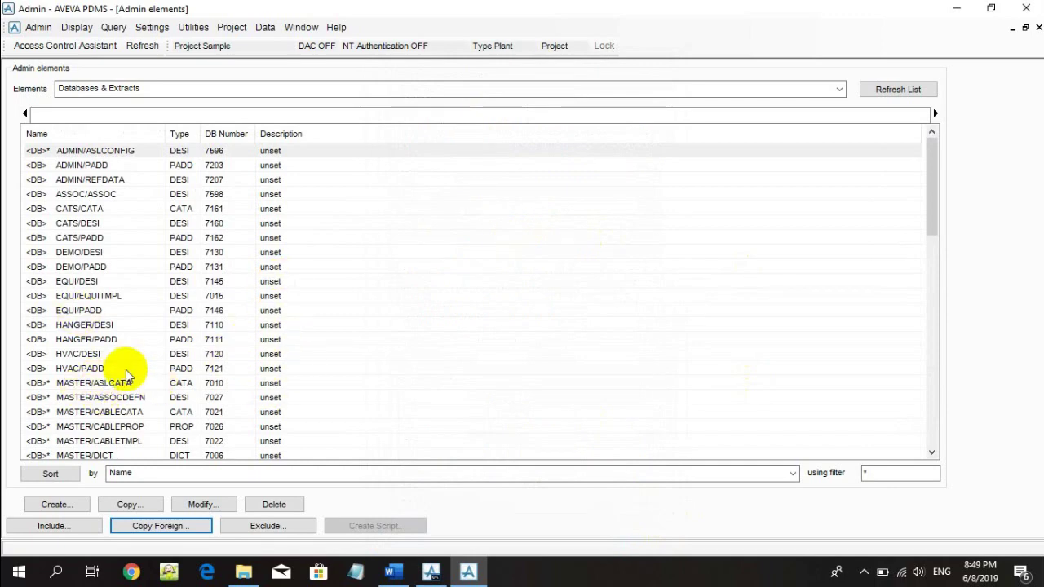
Select the copied MASTER/PIPECATA (CATA, 7000) database and bring up the Elements type choices
click(245, 397)
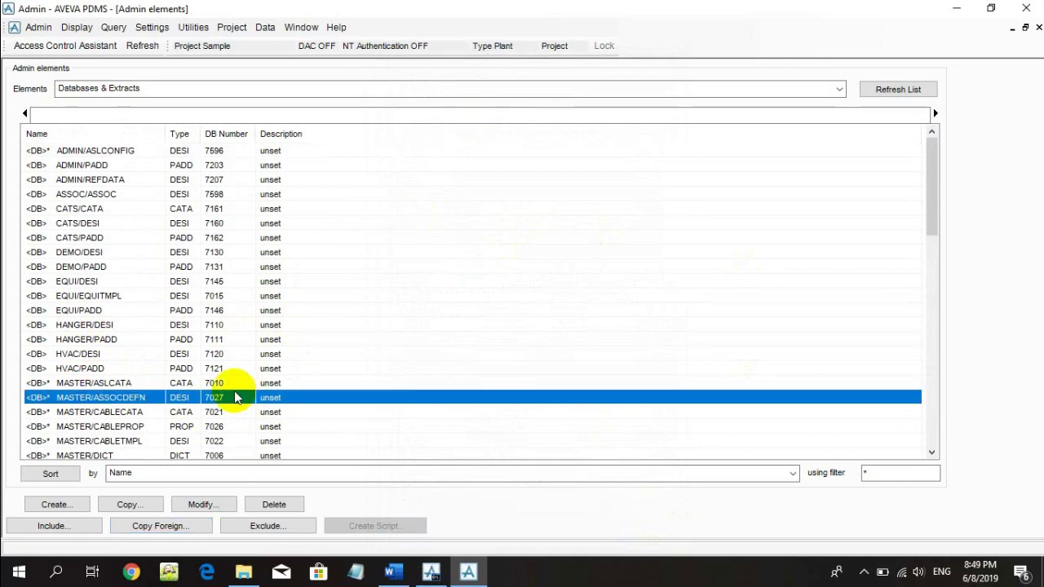
scroll(241, 398, down, 6)
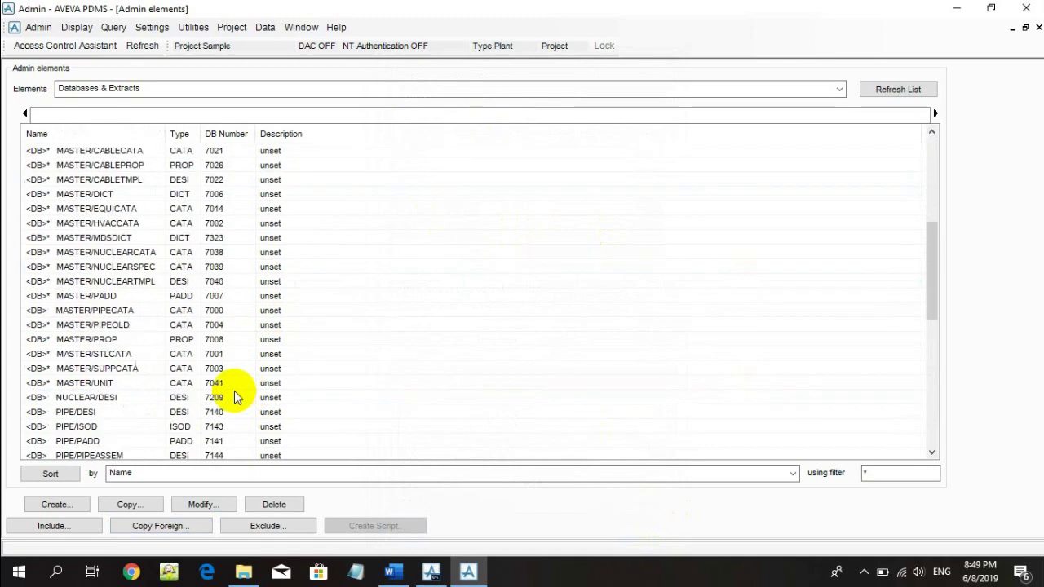
click(233, 310)
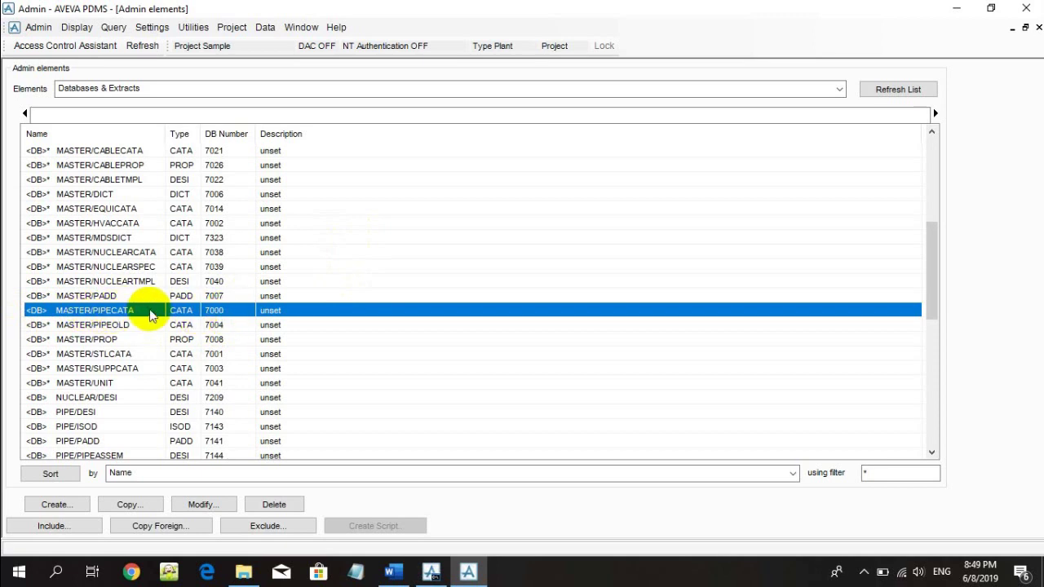
scroll(153, 315, up, 1)
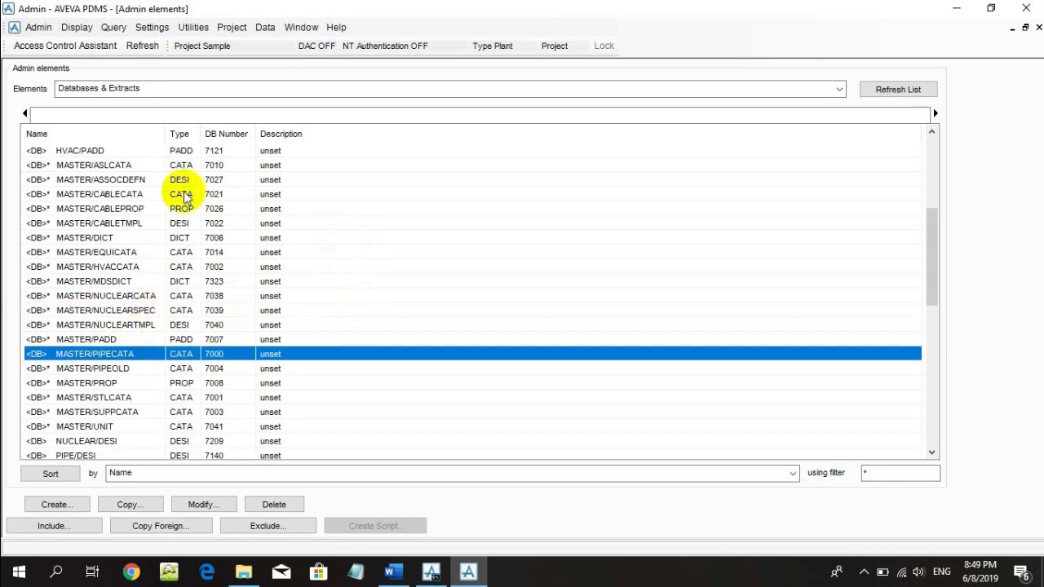
click(126, 89)
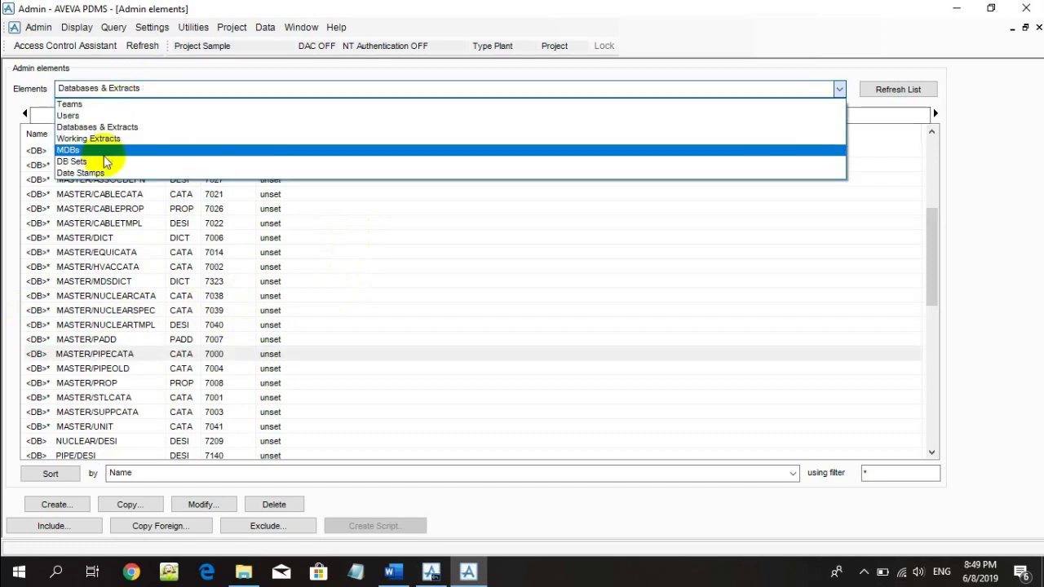
List the project's MDBs and start modifying the CATS MDB
click(131, 151)
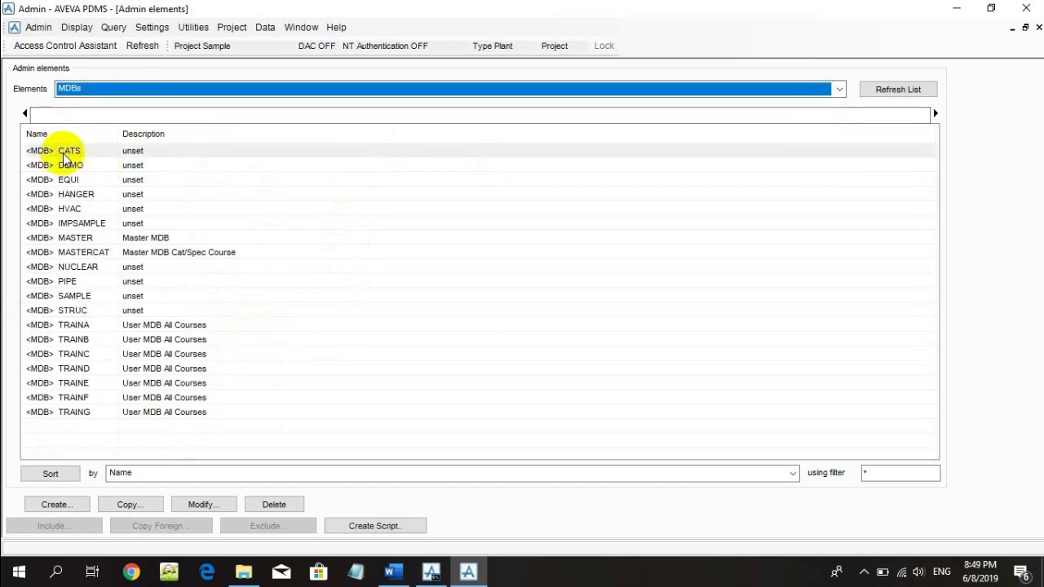
click(69, 153)
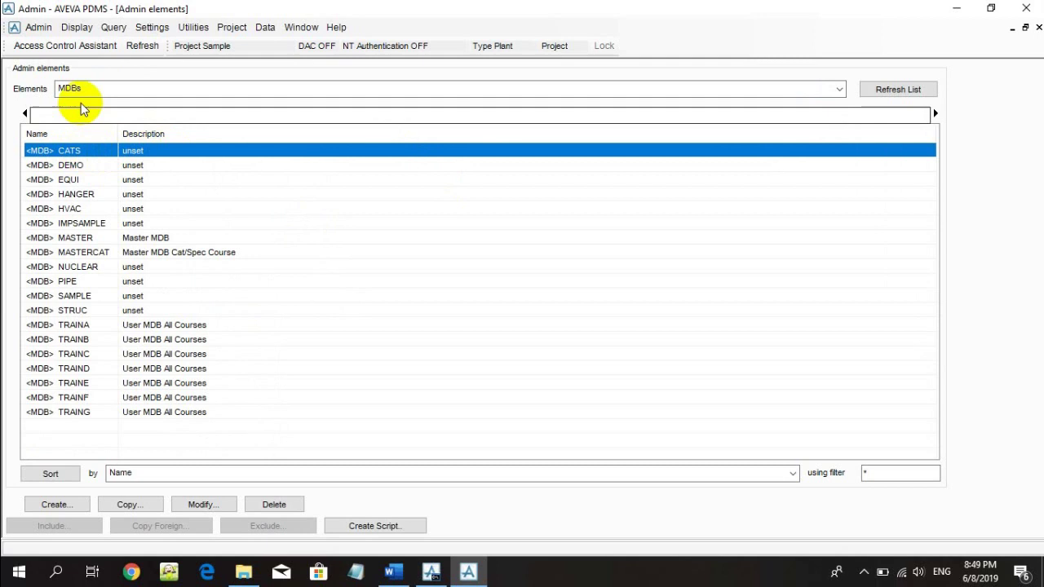
click(132, 89)
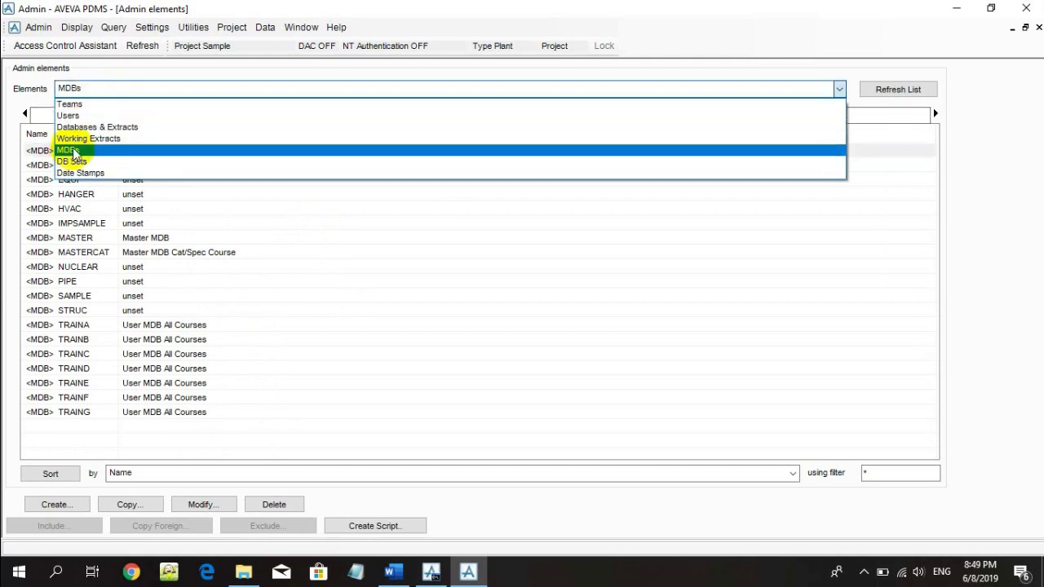
click(72, 151)
click(52, 153)
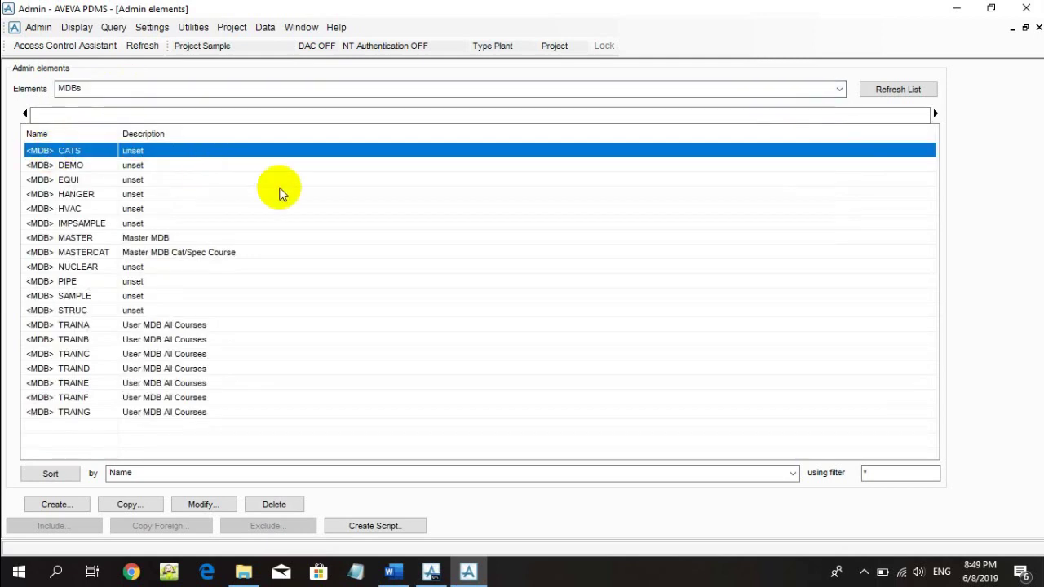
click(203, 505)
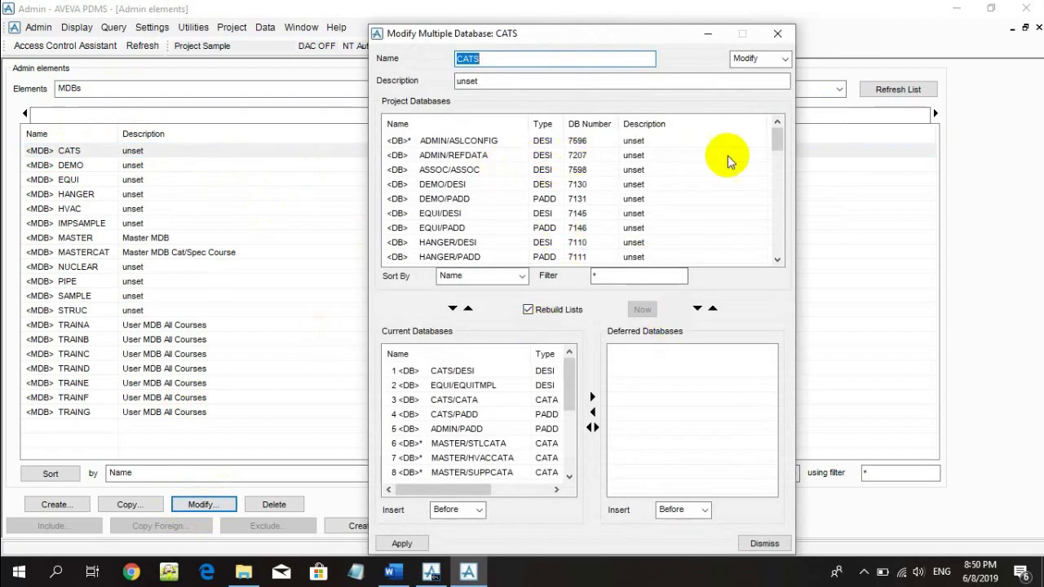
Insert MASTER/PIPECATA after ADMIN/PADD in CATS's current databases and apply the change
drag(778, 143, 772, 175)
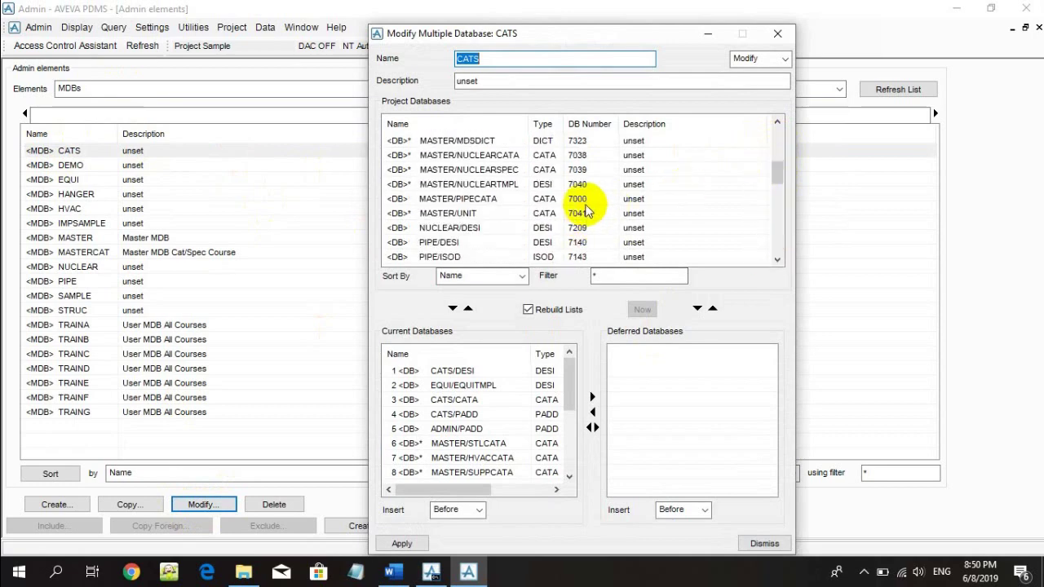
click(581, 199)
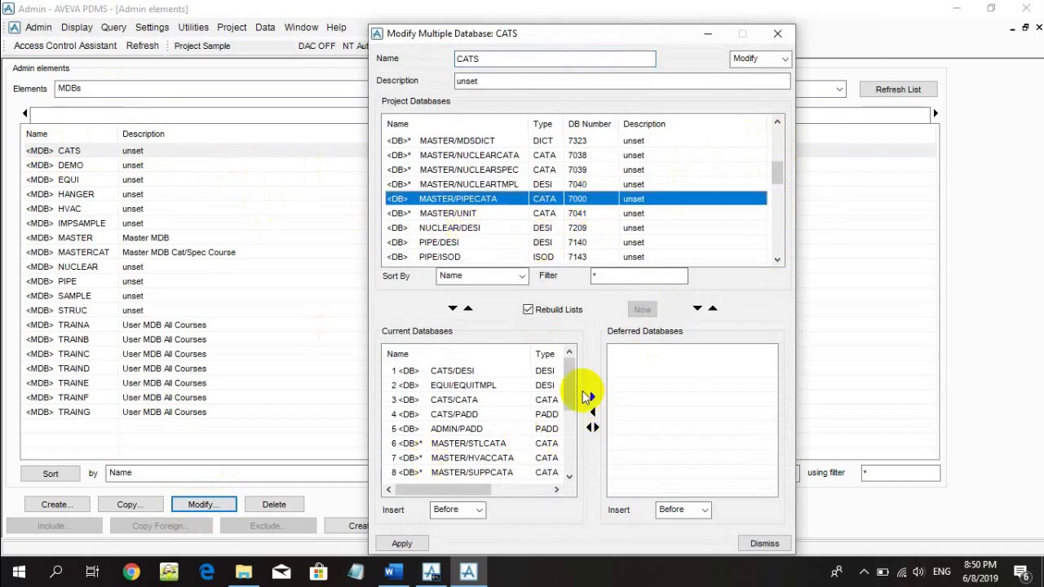
click(457, 430)
click(454, 510)
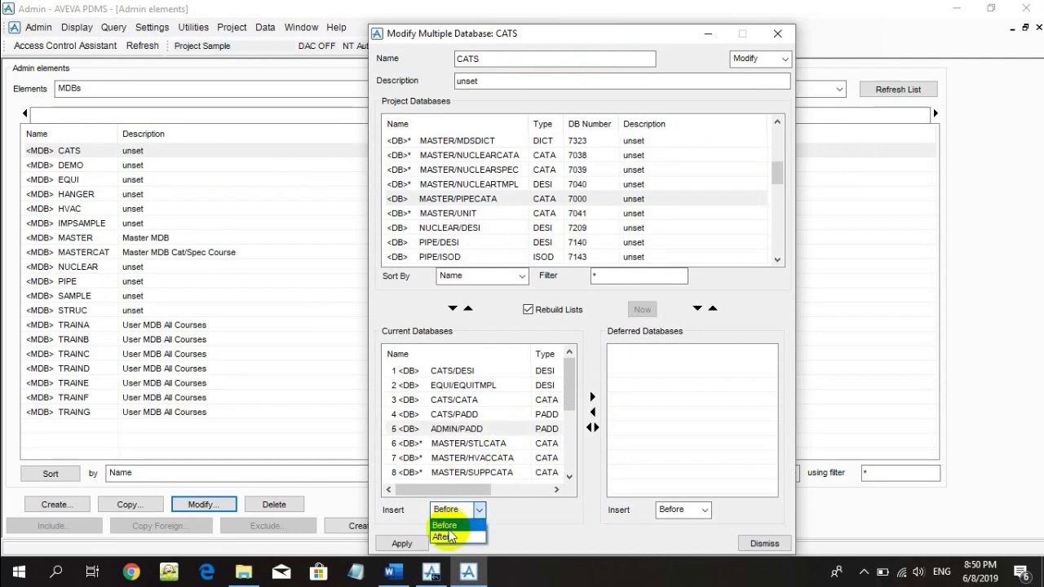
click(444, 537)
click(453, 308)
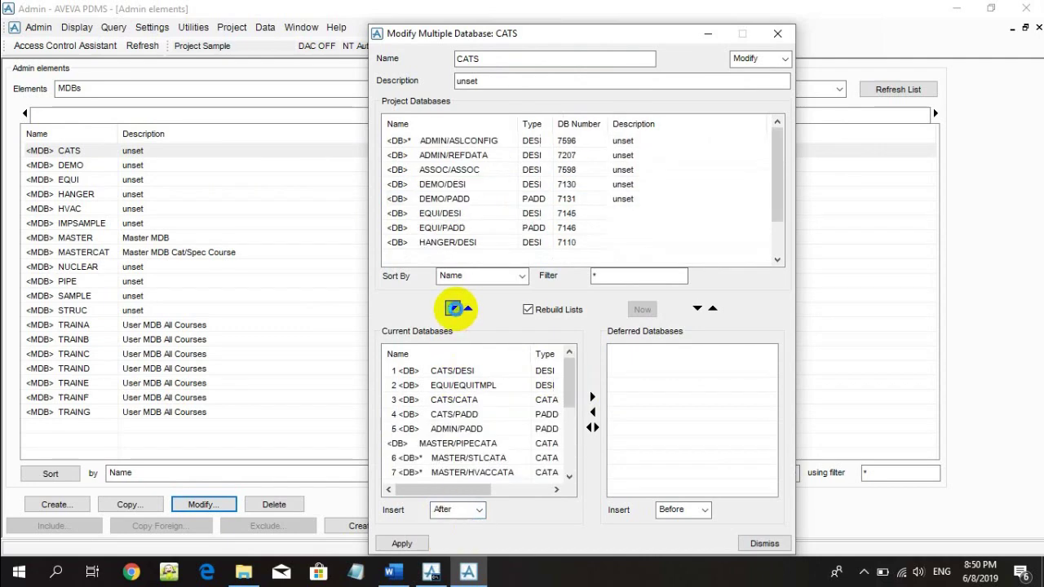
click(418, 543)
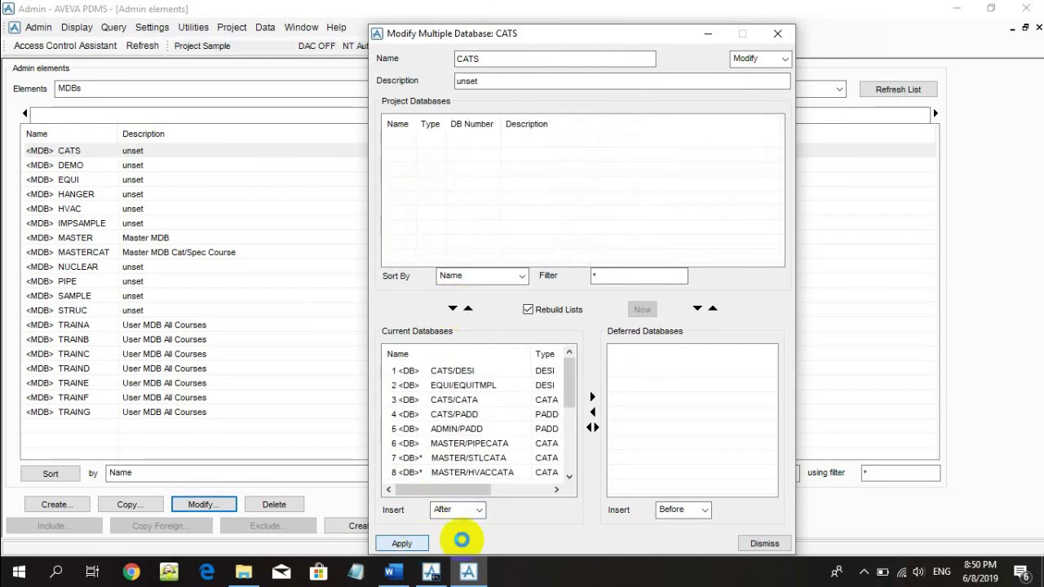
click(764, 544)
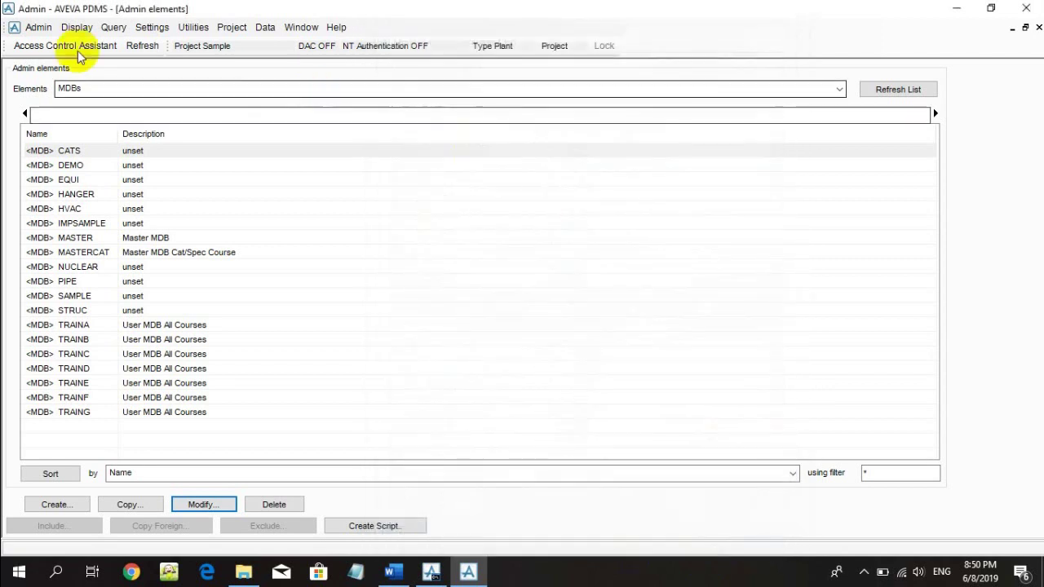
Save the admin work and then get the latest work
click(37, 26)
click(61, 46)
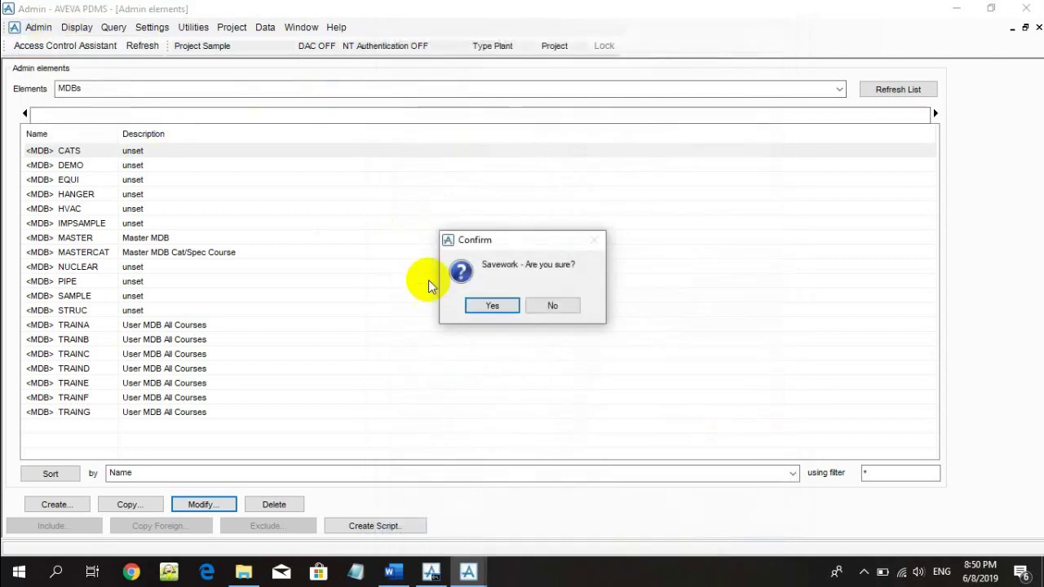
click(487, 303)
click(36, 27)
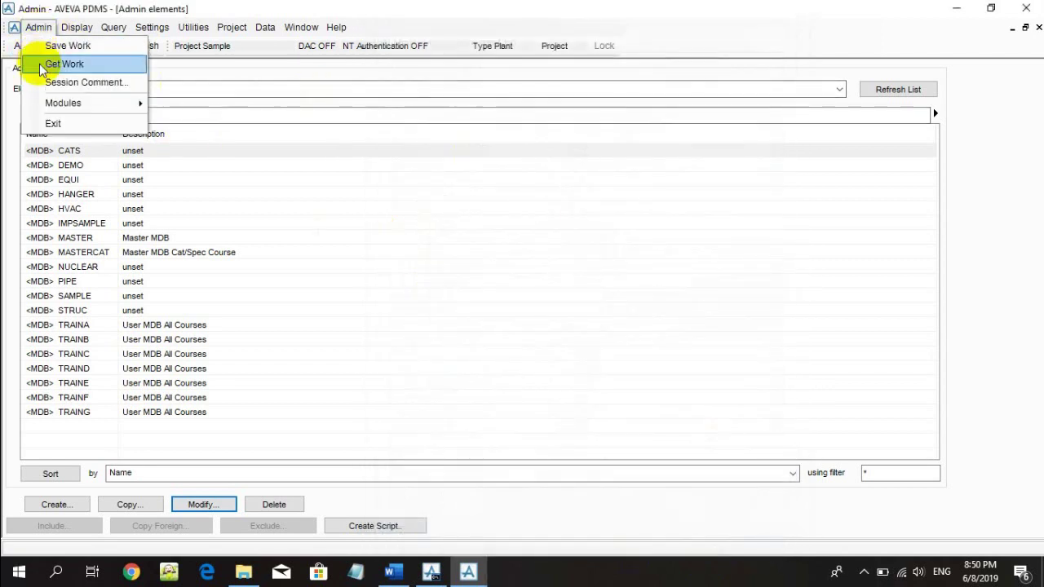
click(51, 63)
click(484, 303)
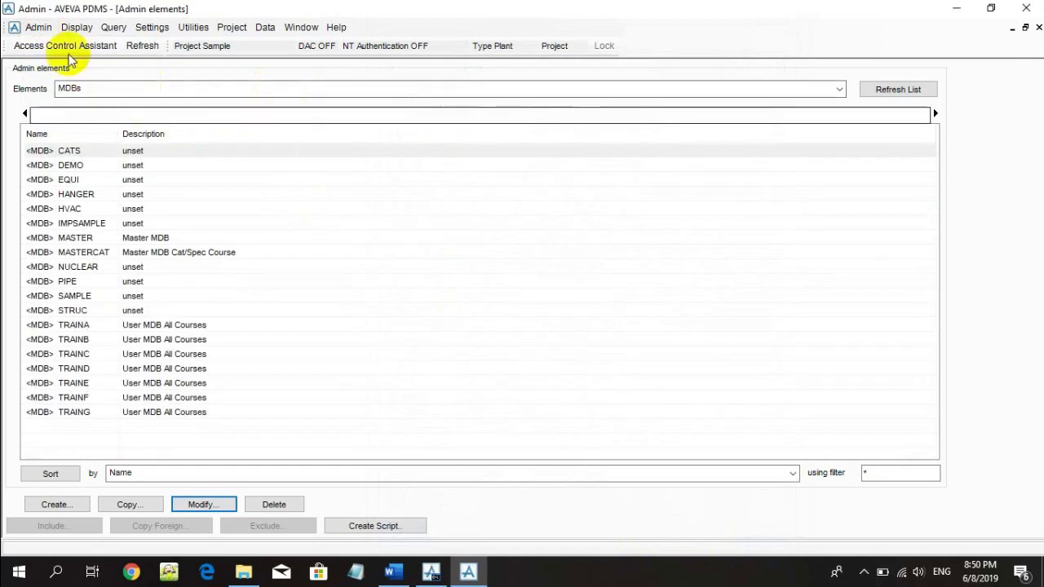
Switch from Admin to the Paragon module
click(36, 27)
mouse_move(105, 109)
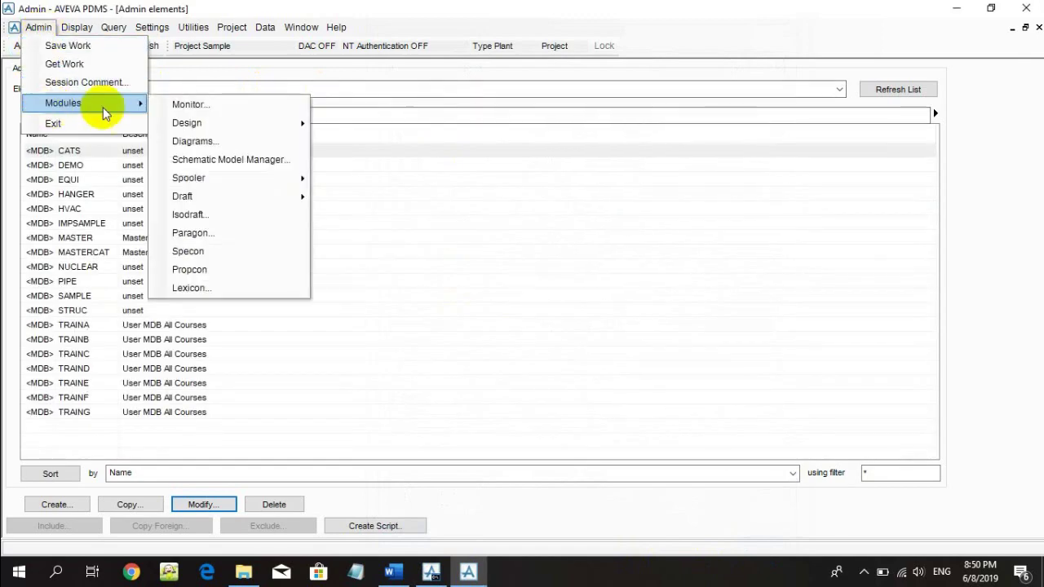
click(195, 235)
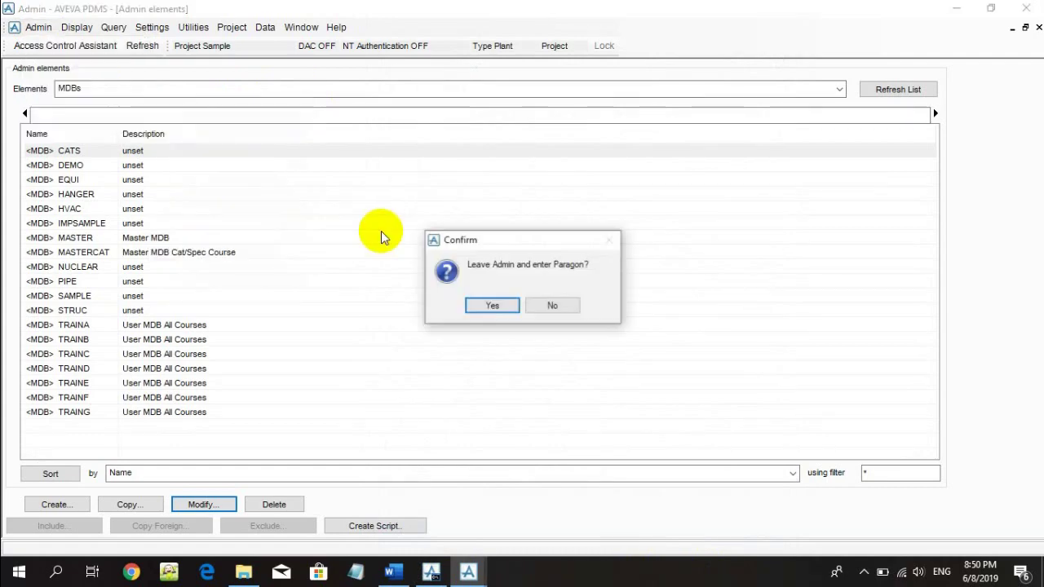
click(490, 304)
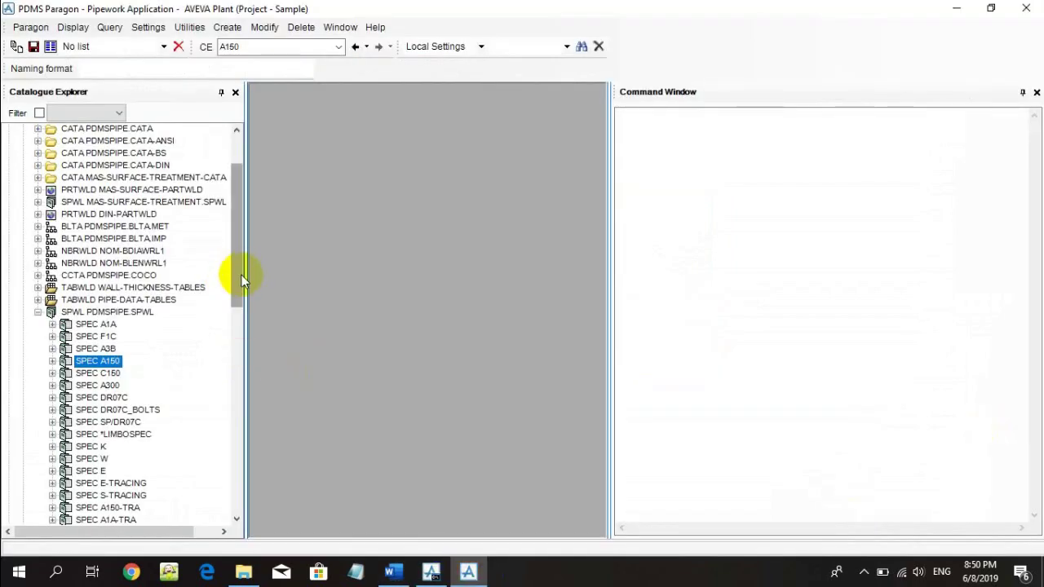
Make SPEC A1A the current element in the Catalogue Explorer
drag(242, 275, 238, 247)
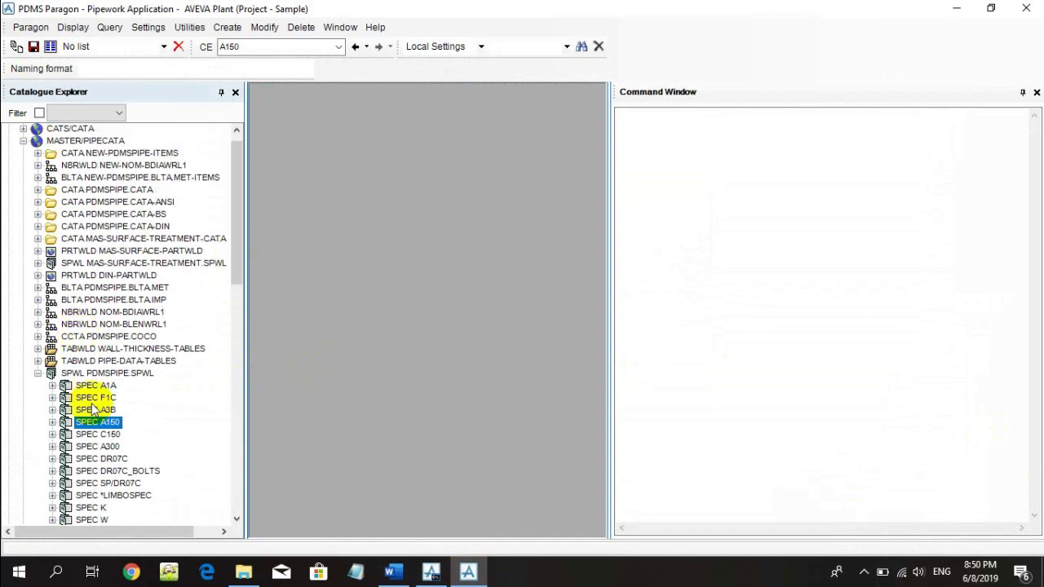
click(96, 386)
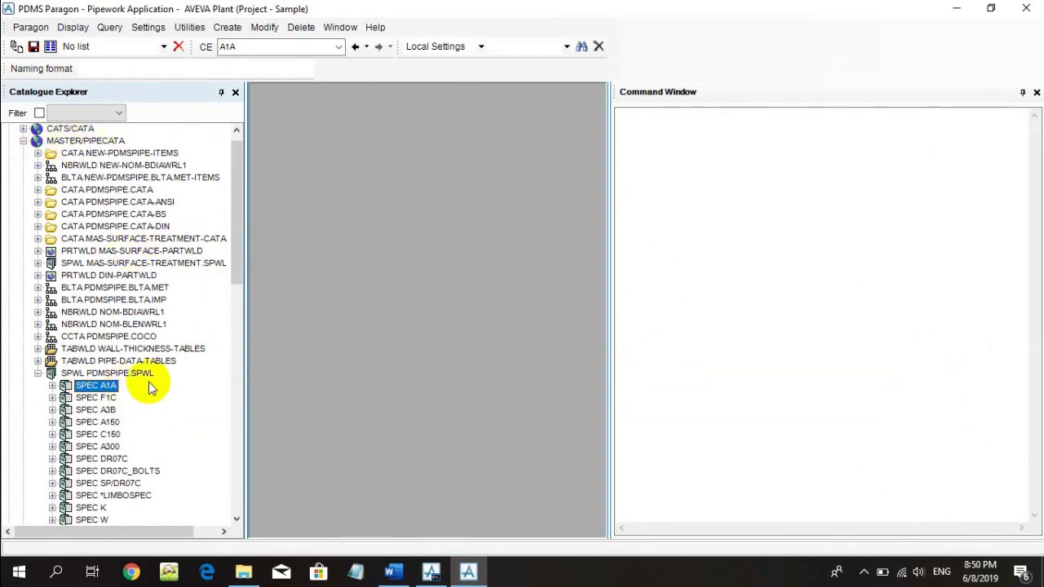
scroll(245, 209, up, 1)
scroll(245, 210, down, 2)
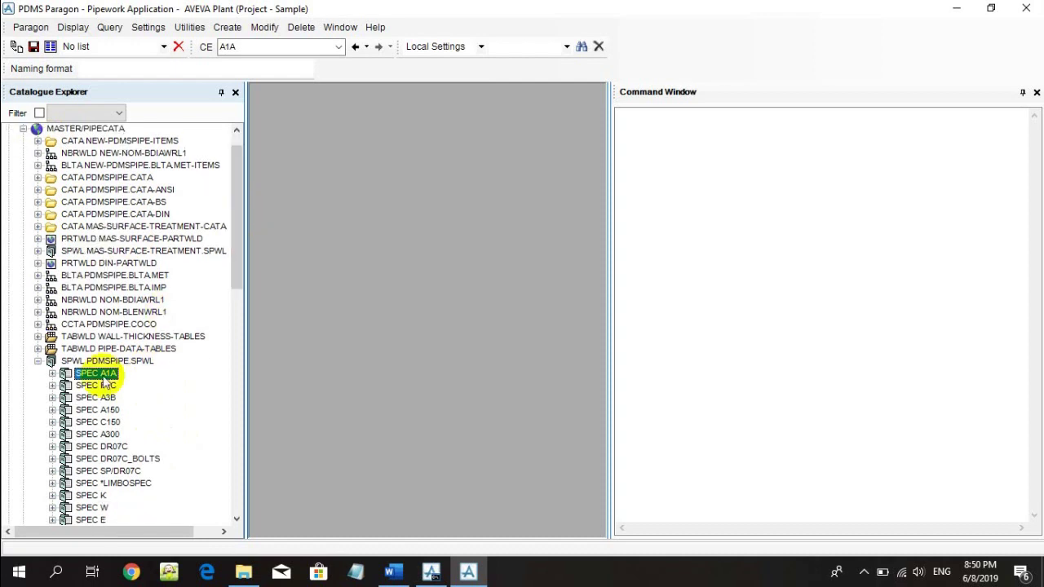
Open the A1A specification with FLAN headings and dock it across the top of the window
click(272, 29)
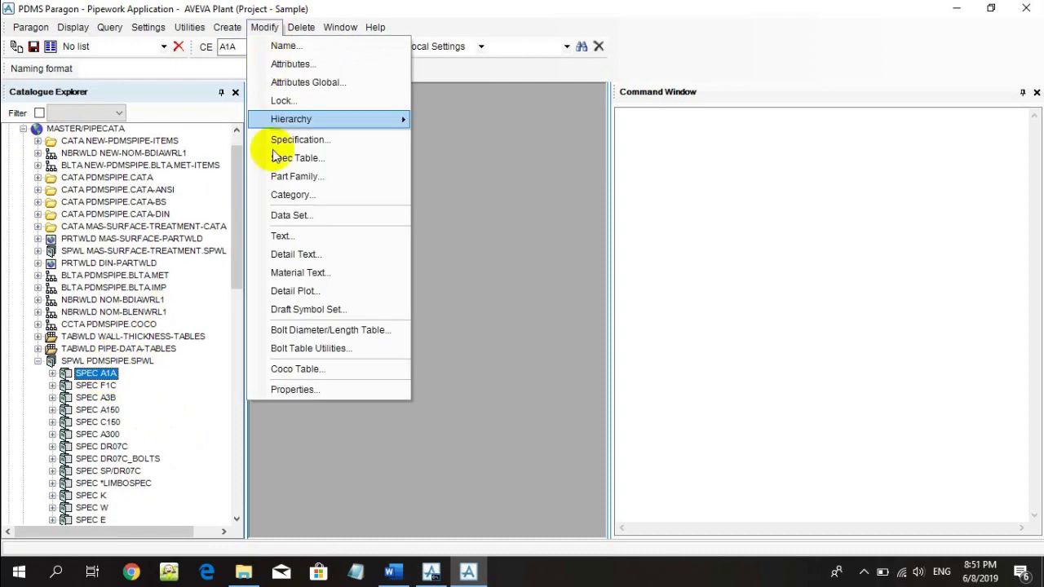
click(324, 142)
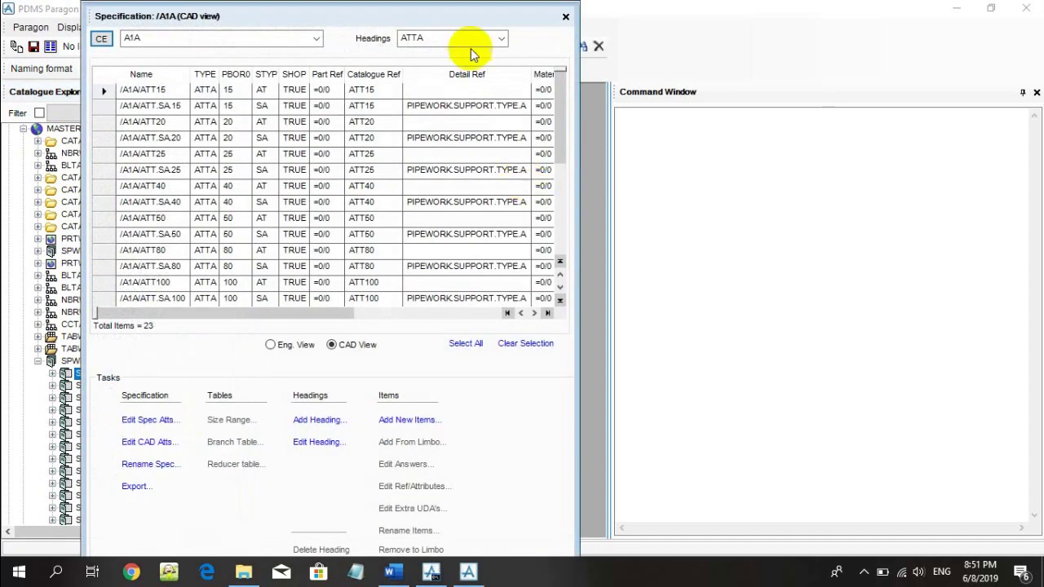
click(423, 145)
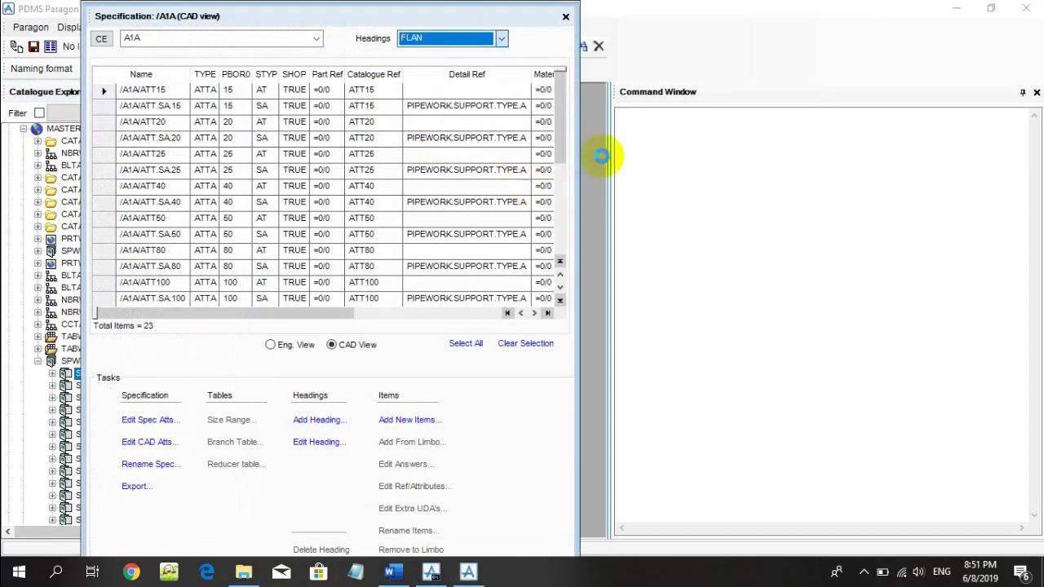
drag(591, 257, 524, 99)
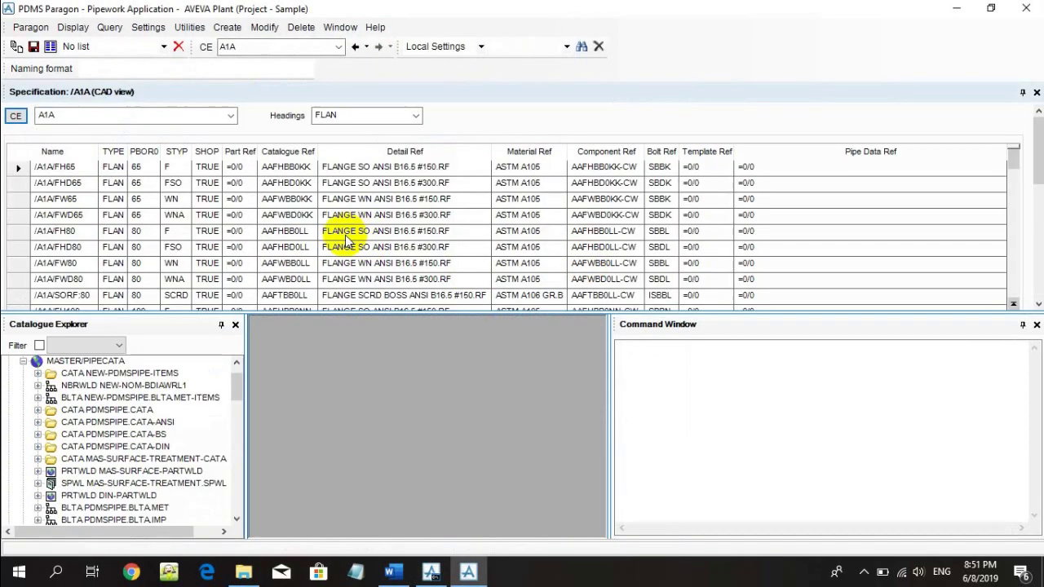
Select the /A1A/FW80 flange row and bring up its actions menu
click(139, 263)
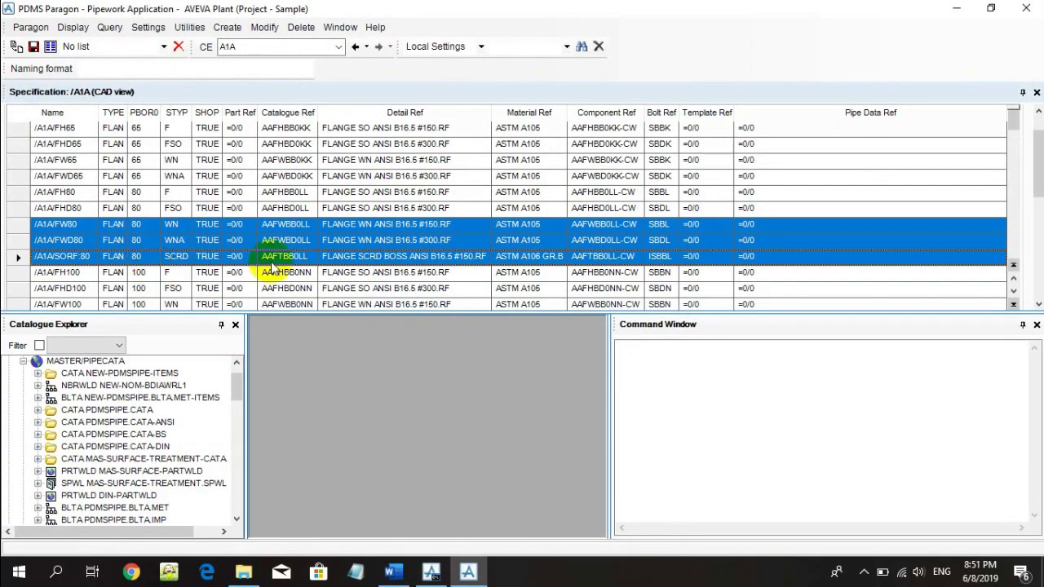
click(457, 226)
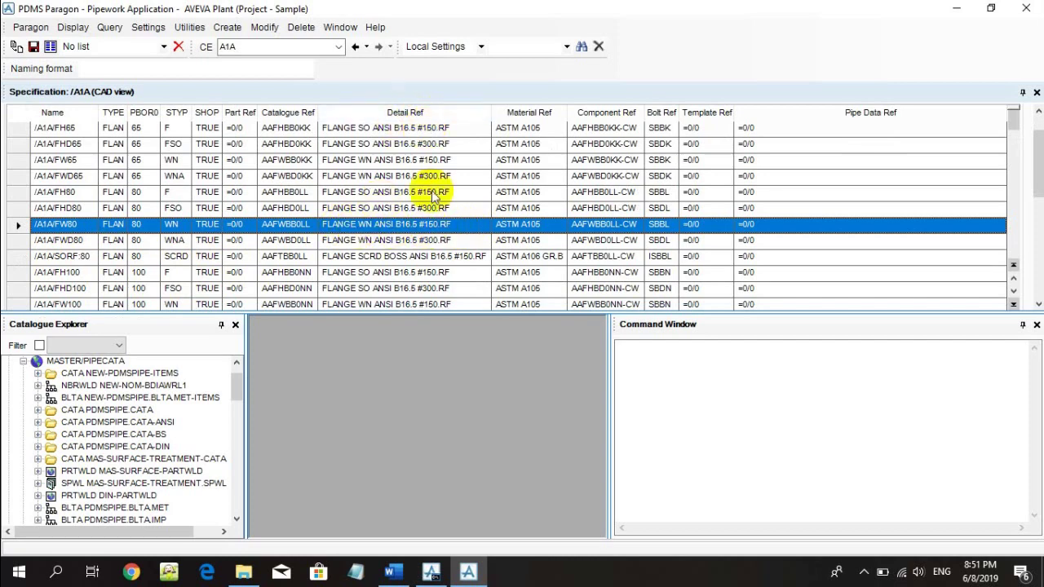
right_click(468, 220)
Navigate to FW80's detail text AAFWBB0-D and list its attributes with Q ATT
mouse_move(523, 224)
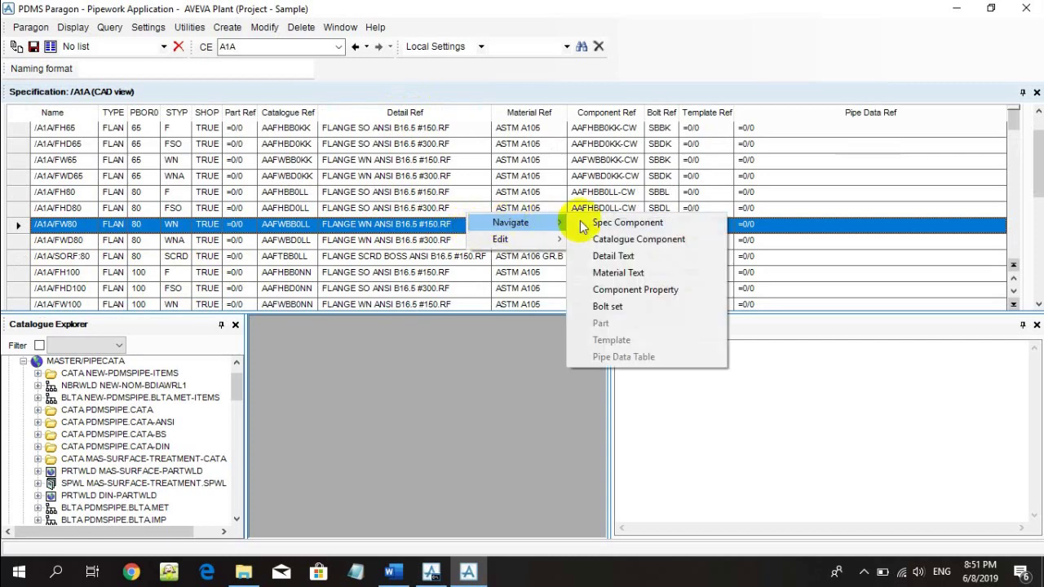
click(620, 256)
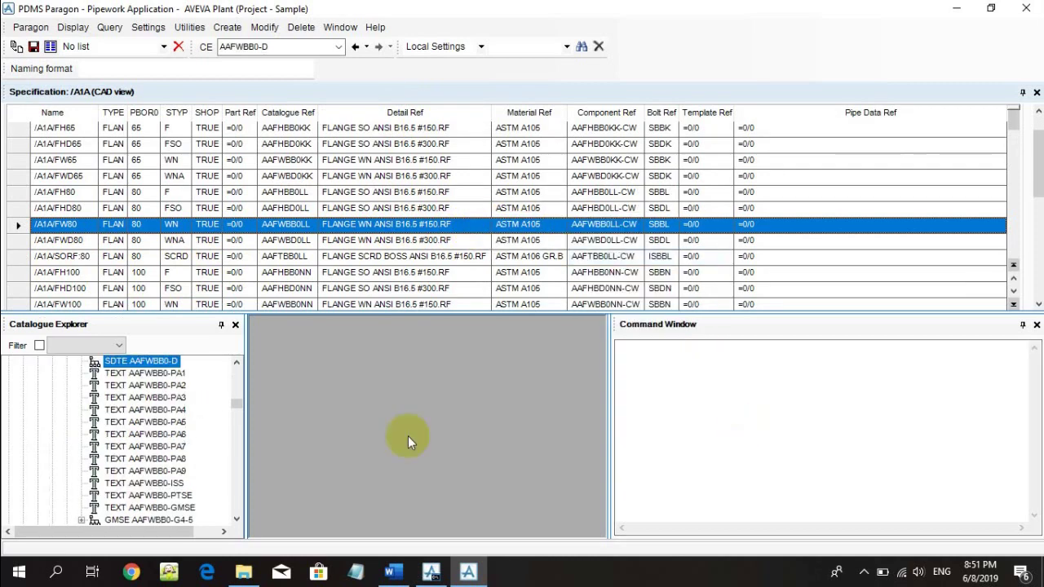
click(685, 401)
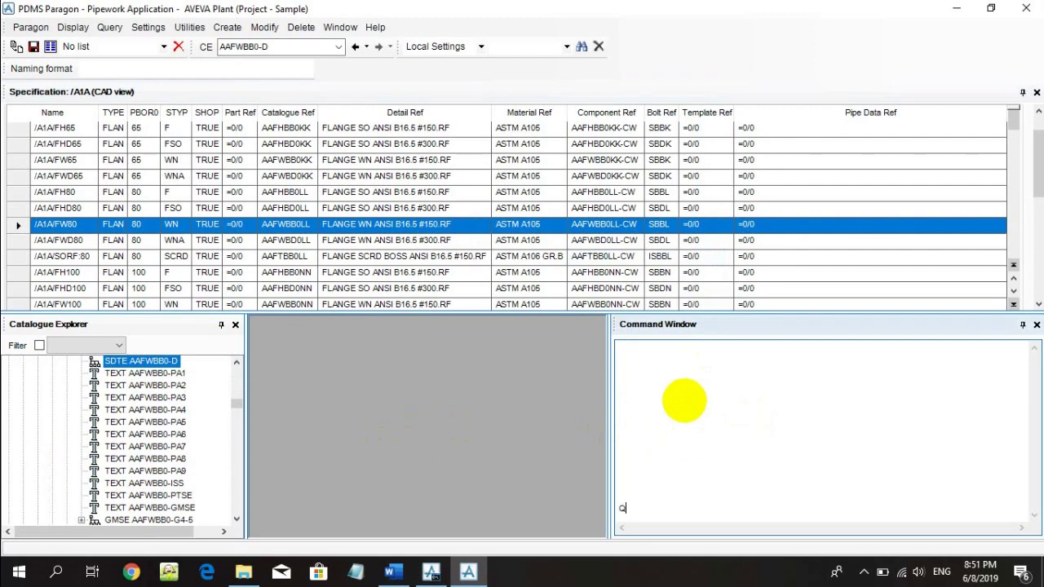
key(Return)
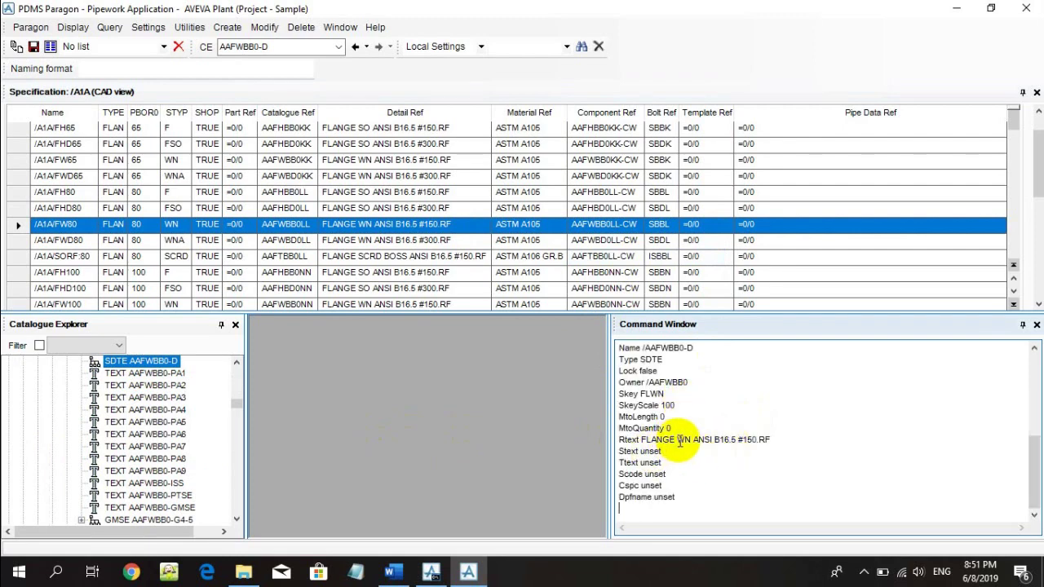
Change the detail text's Rtext to 'FLANGE WN ANSI B16.5 #150.FF'
double_click(679, 440)
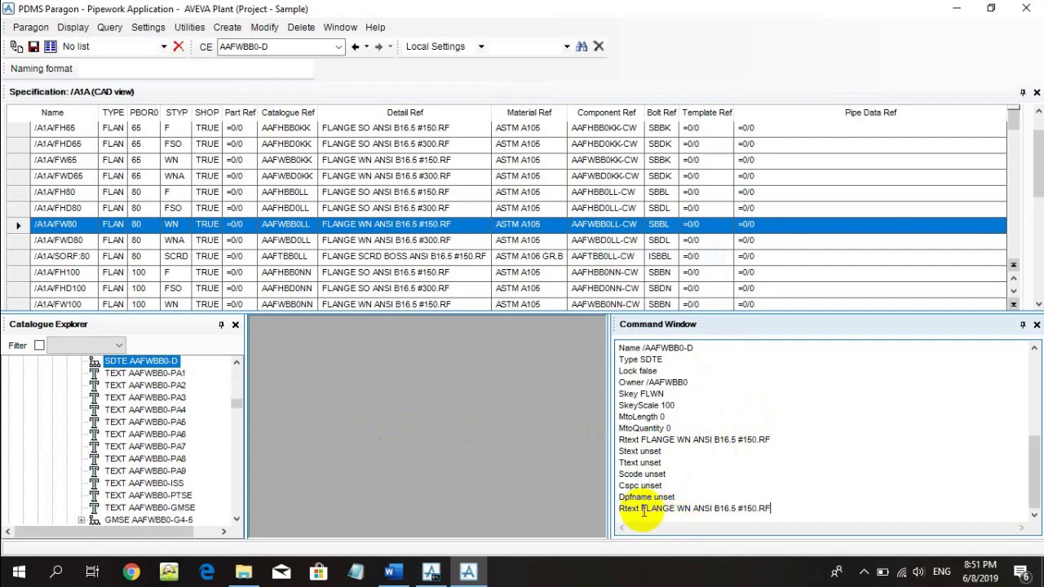
click(642, 509)
text(')
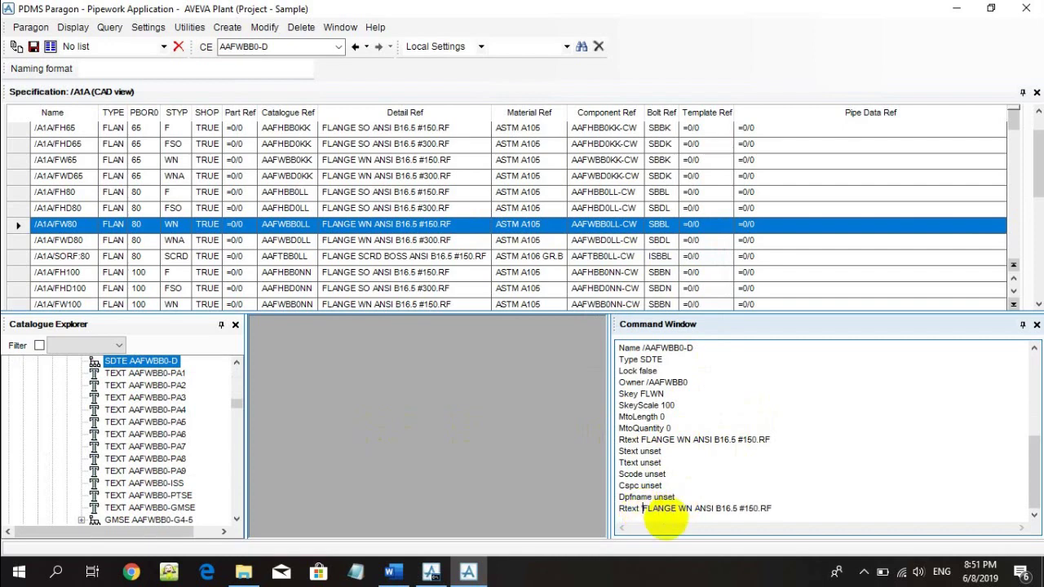
click(793, 511)
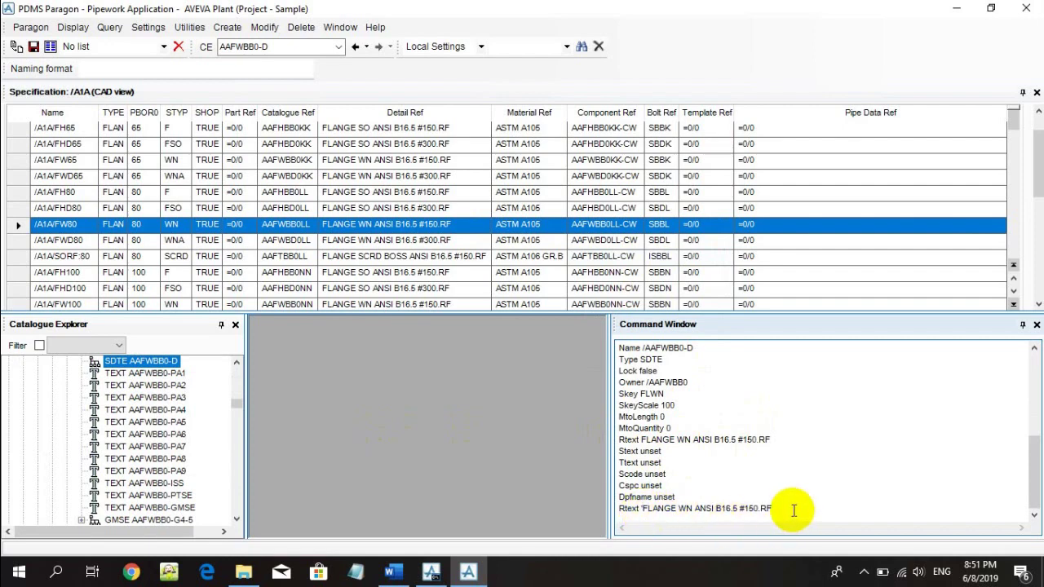
key(BackSpace)
key(BackSpace)
key(Return)
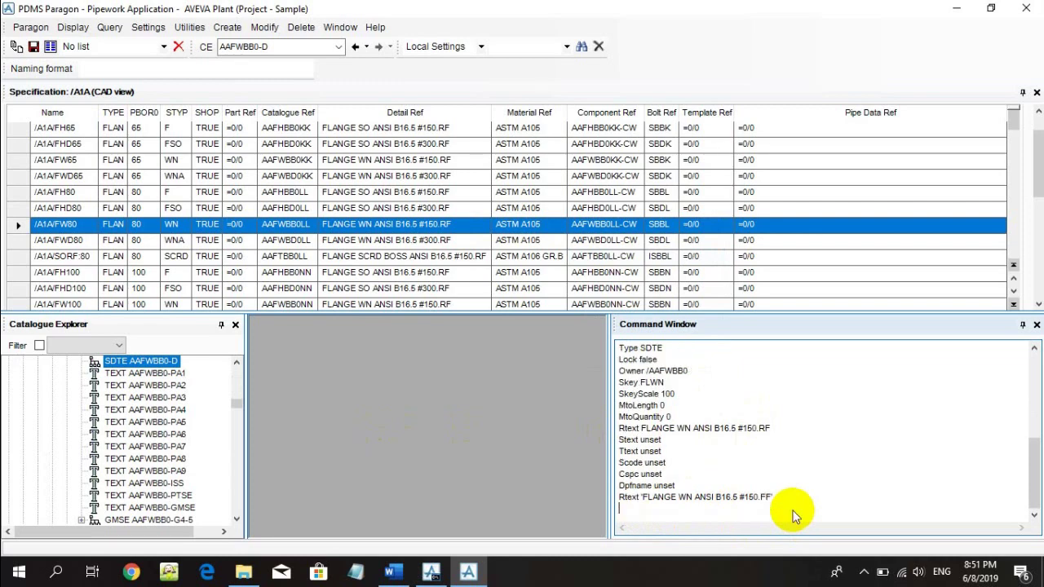
key(BackSpace)
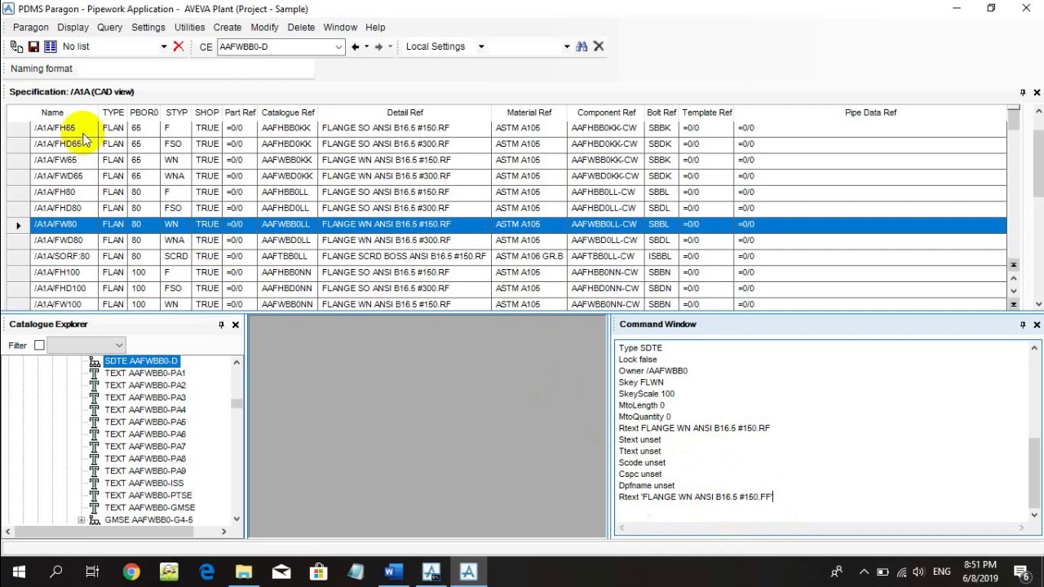
Save the Rtext change to the database
click(34, 47)
click(501, 310)
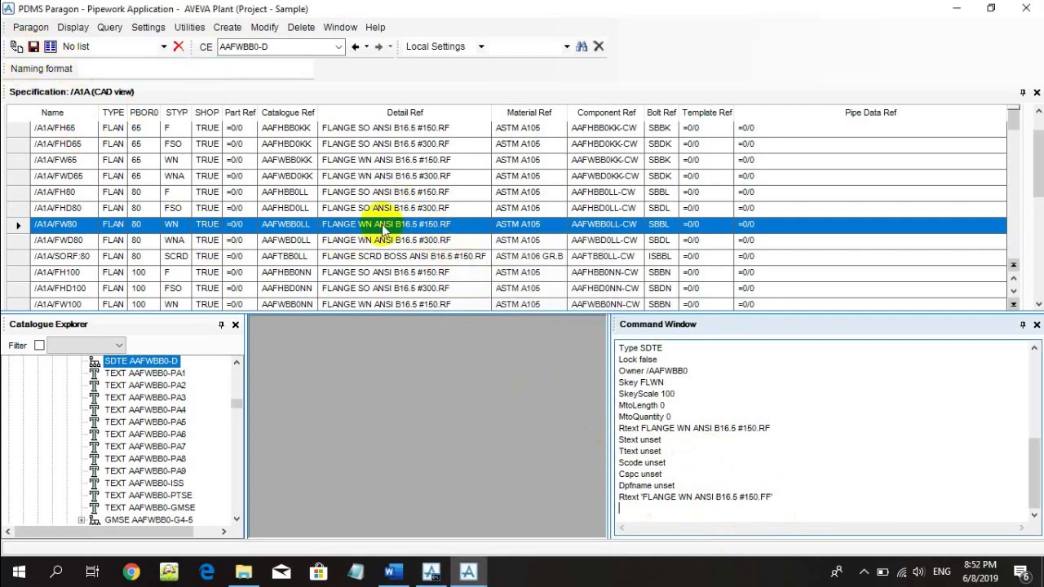
click(334, 231)
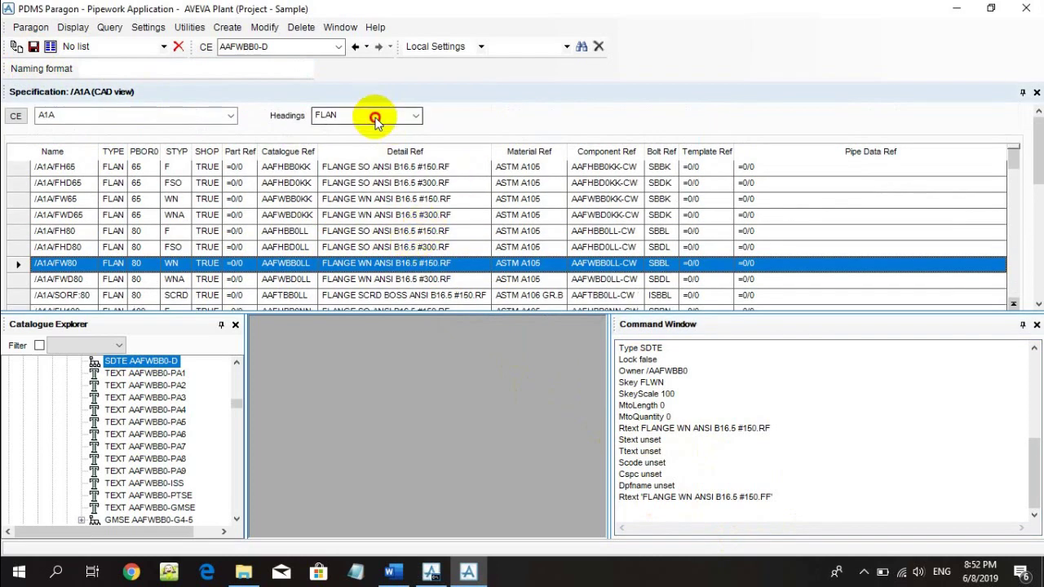
Reload the FLAN table via FTUB and select /A1A/FW80 to check its updated Detail Ref
click(375, 118)
click(368, 142)
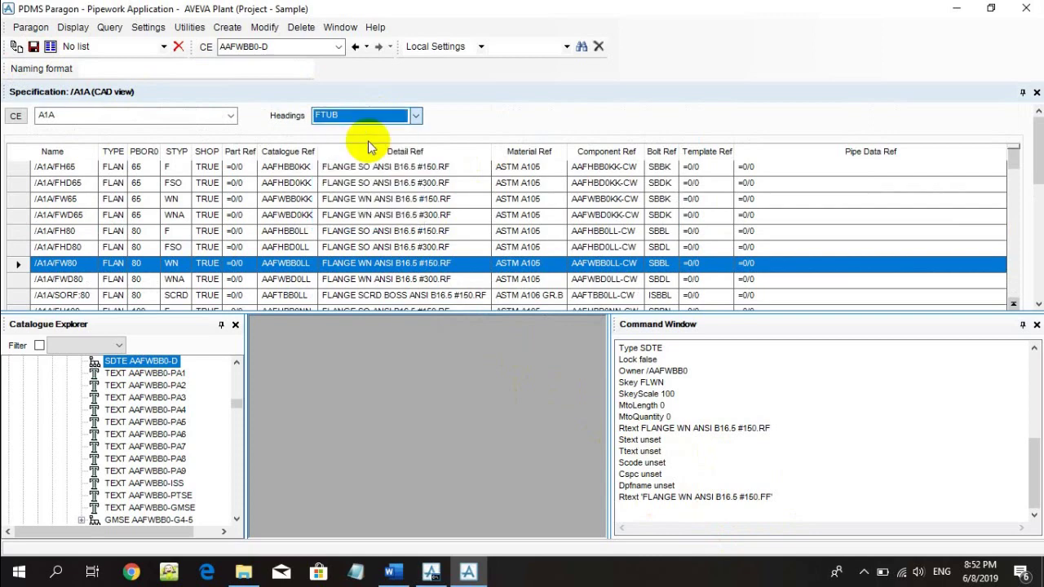
click(367, 115)
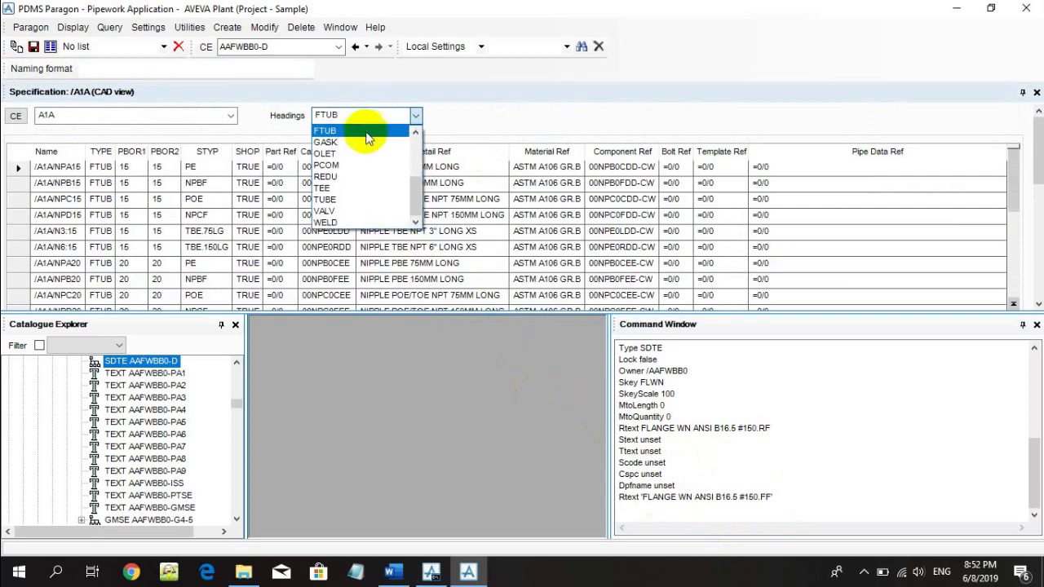
click(415, 133)
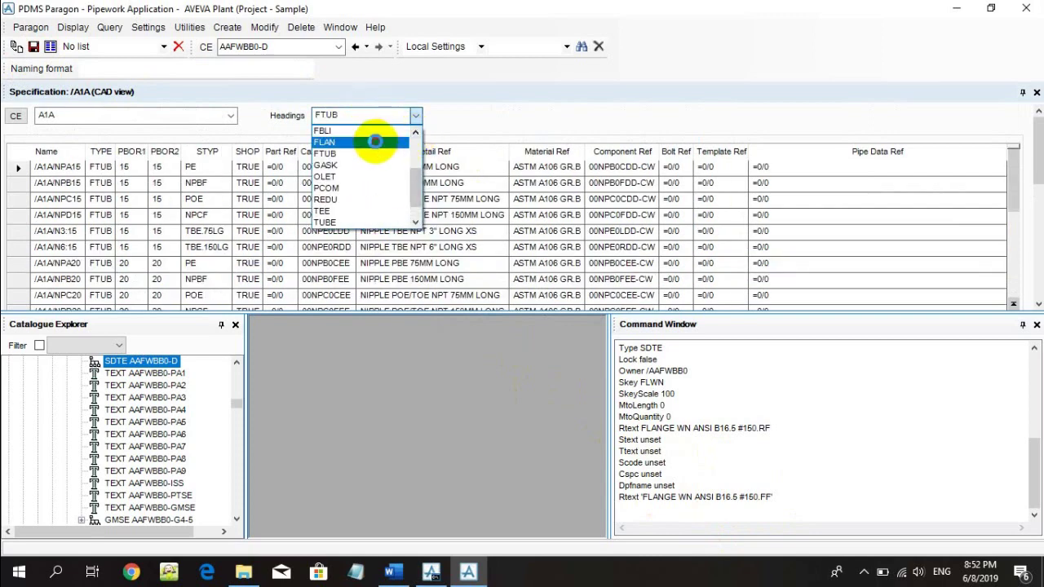
click(359, 134)
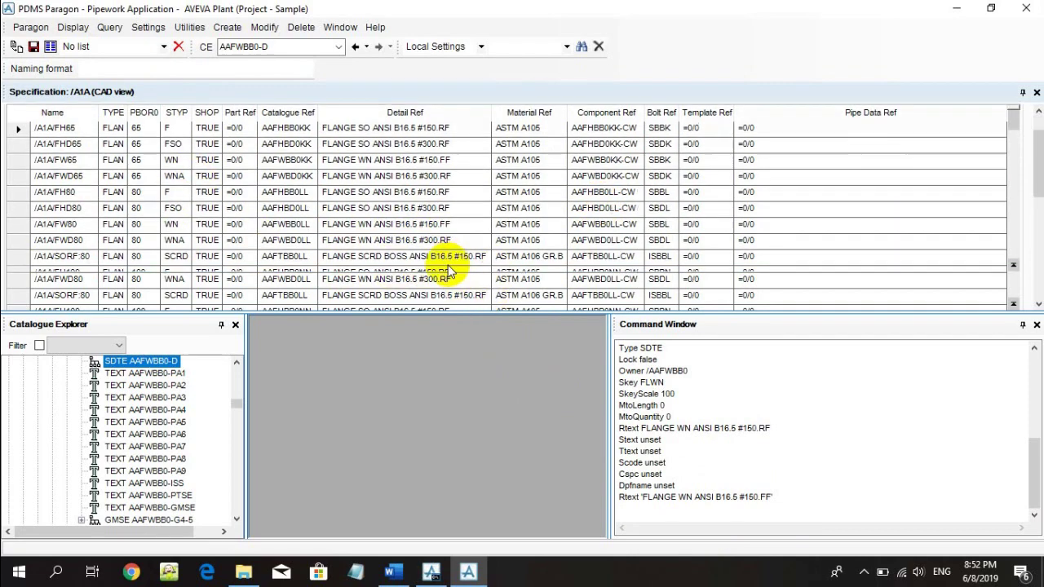
drag(443, 268, 443, 256)
click(408, 227)
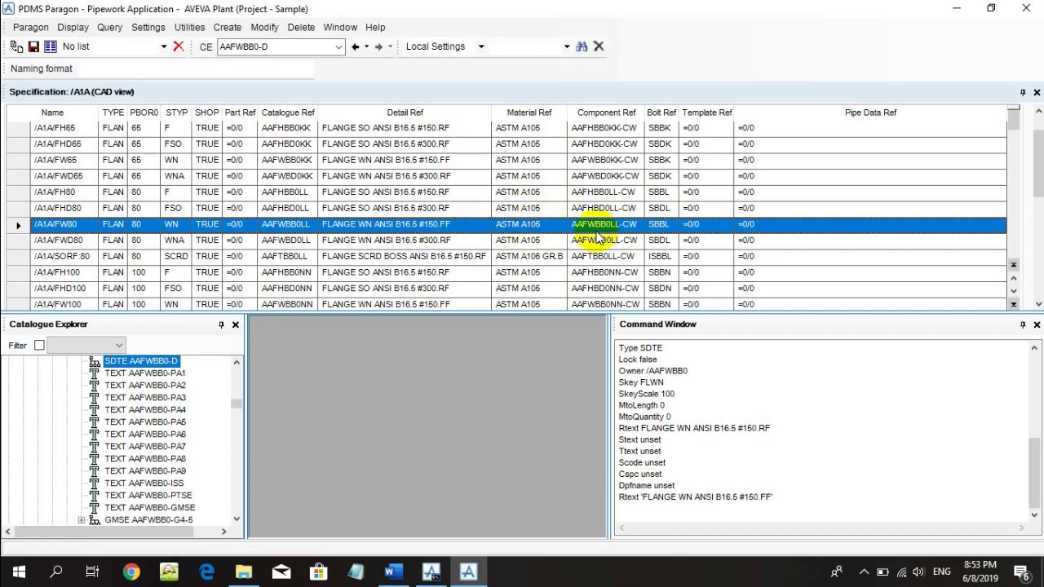
Navigate to FW80's material text A40 and list its attributes with Q ATT
right_click(538, 218)
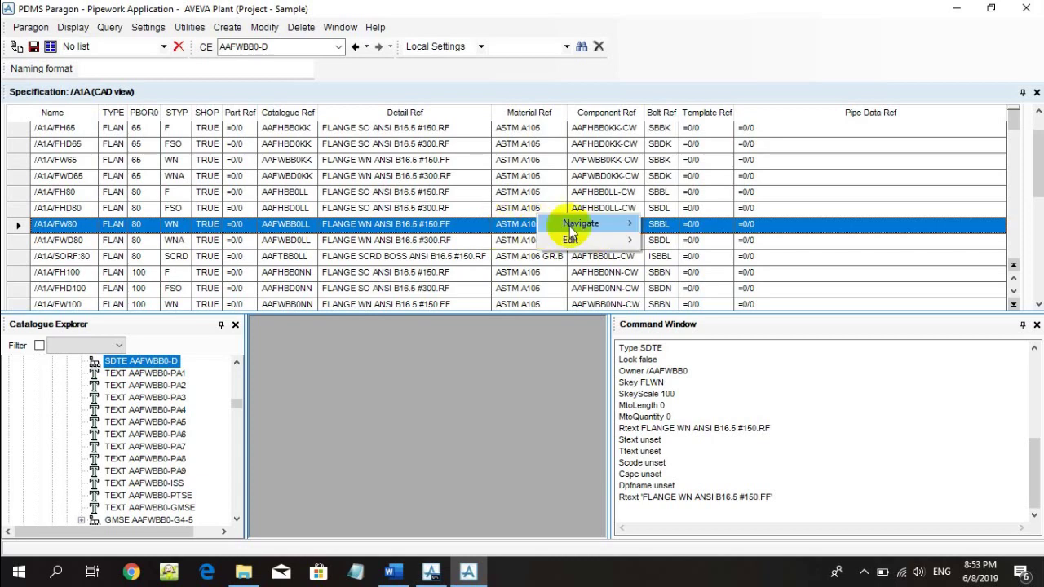
mouse_move(575, 227)
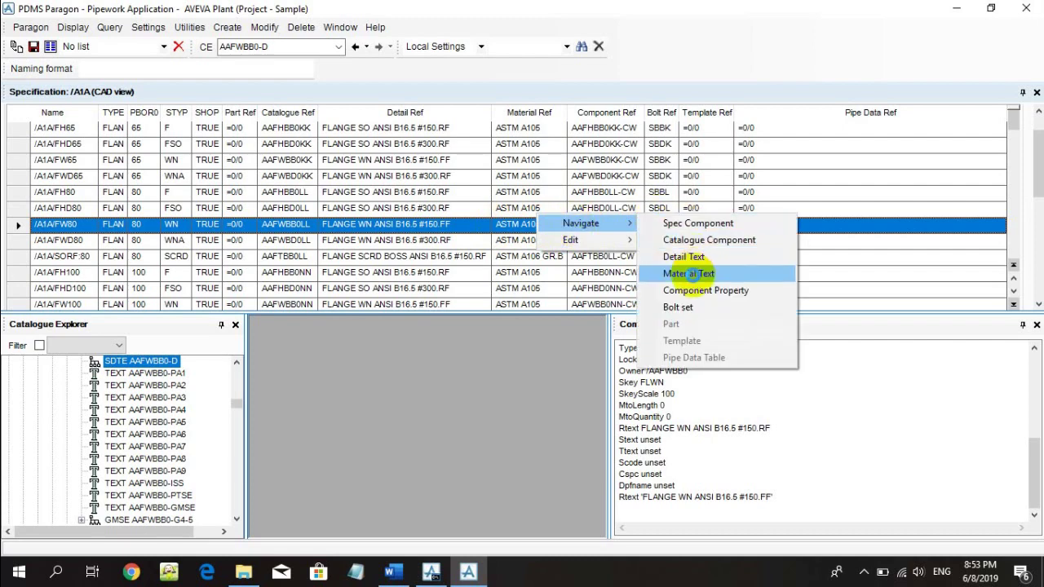
click(689, 274)
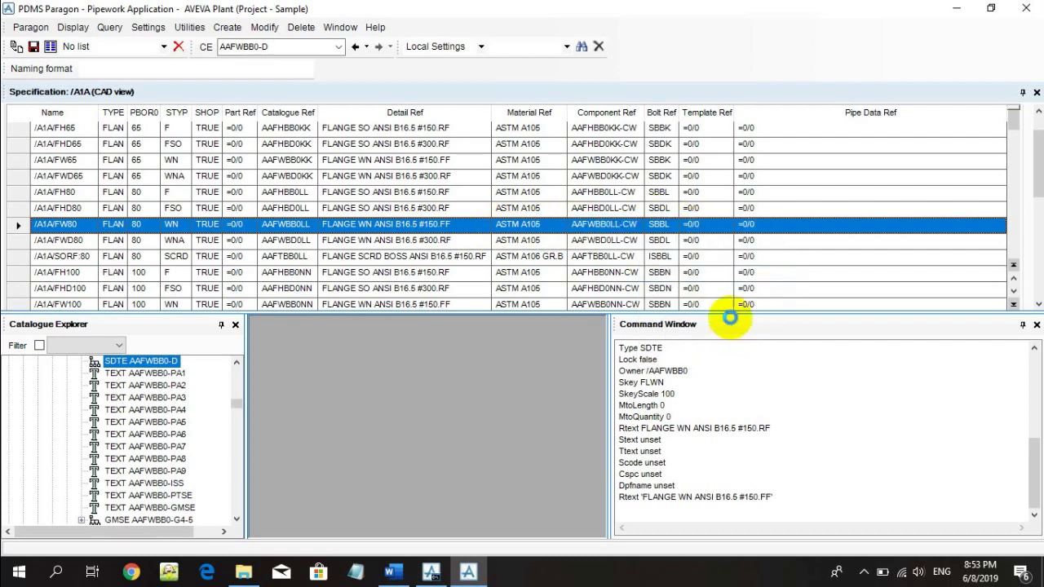
click(665, 515)
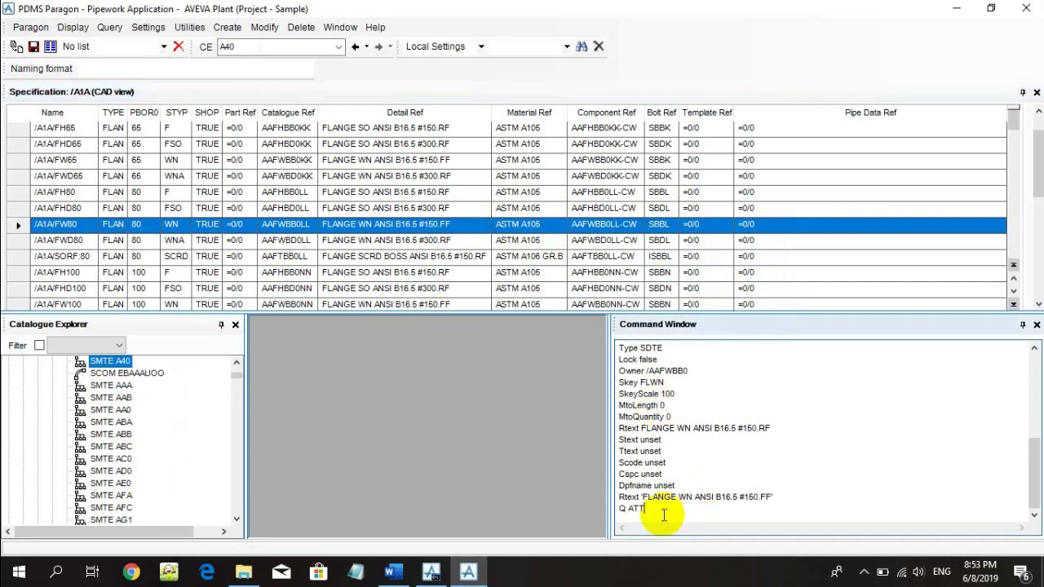
key(Return)
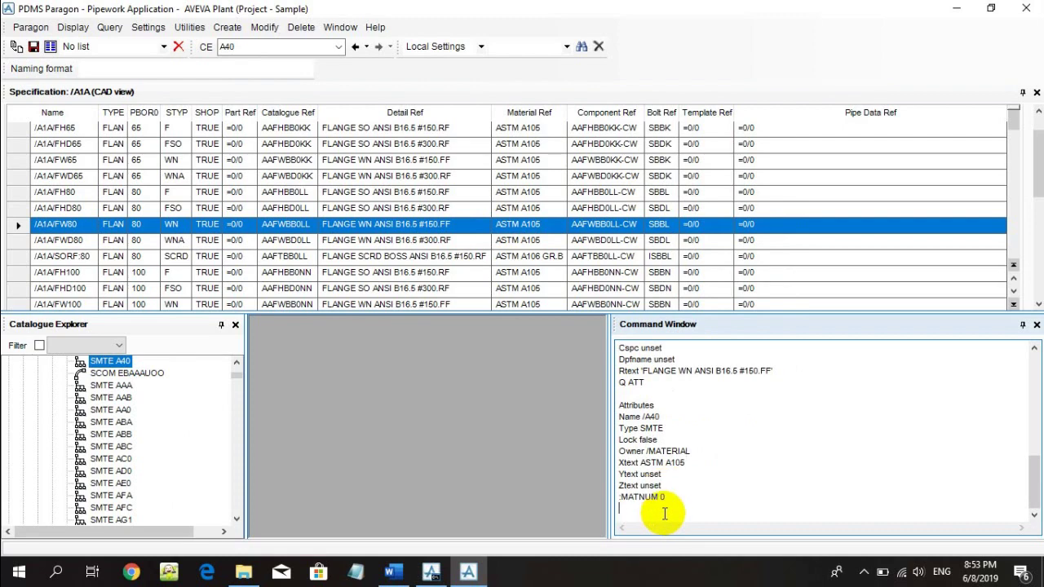
Change material text A40's Xtext from ASTM A105 to 'ASTM A105N'
double_click(691, 463)
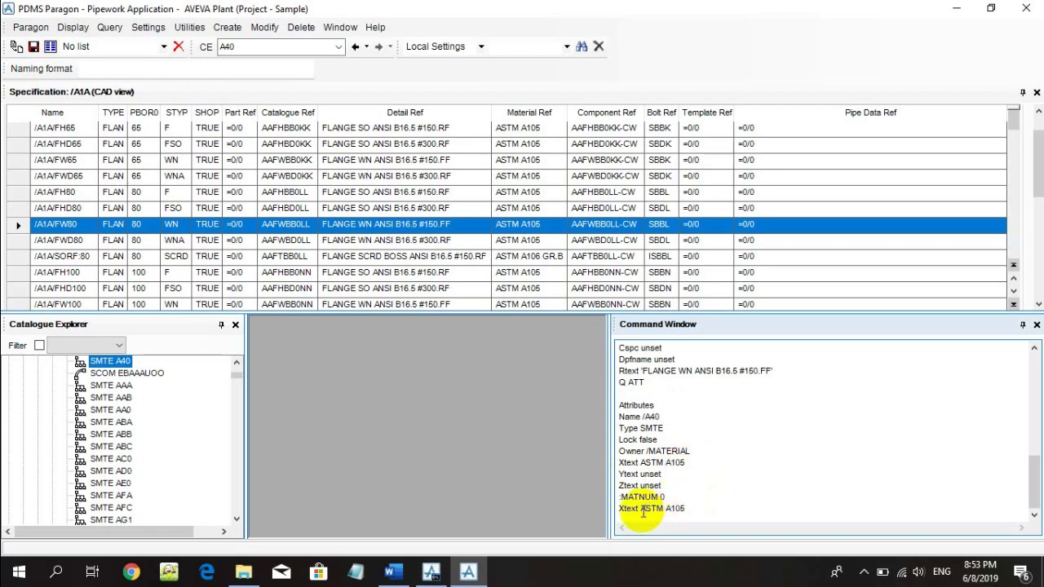
key(ctrl+Left)
key(ctrl+Left)
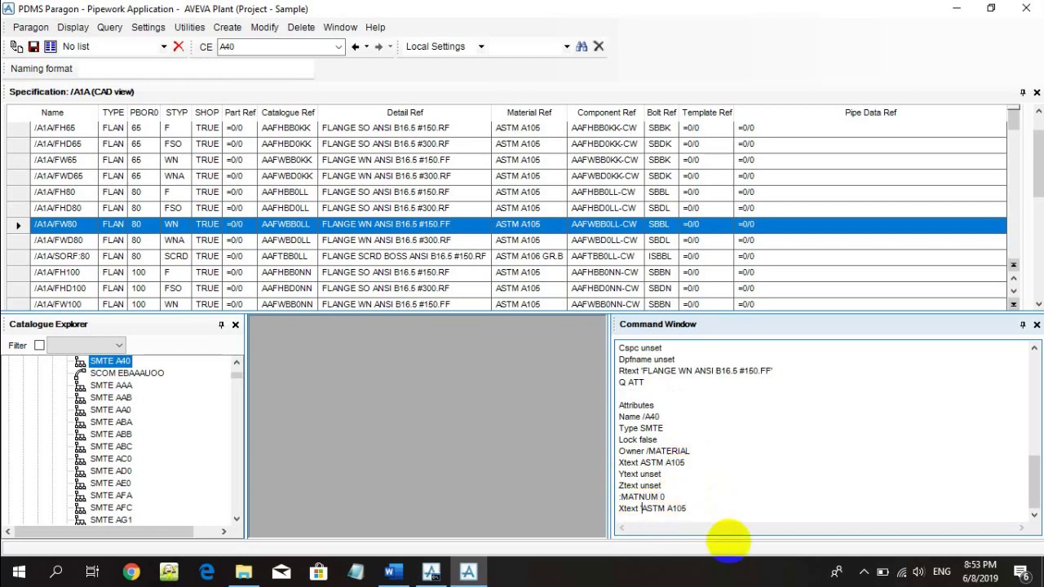
click(714, 510)
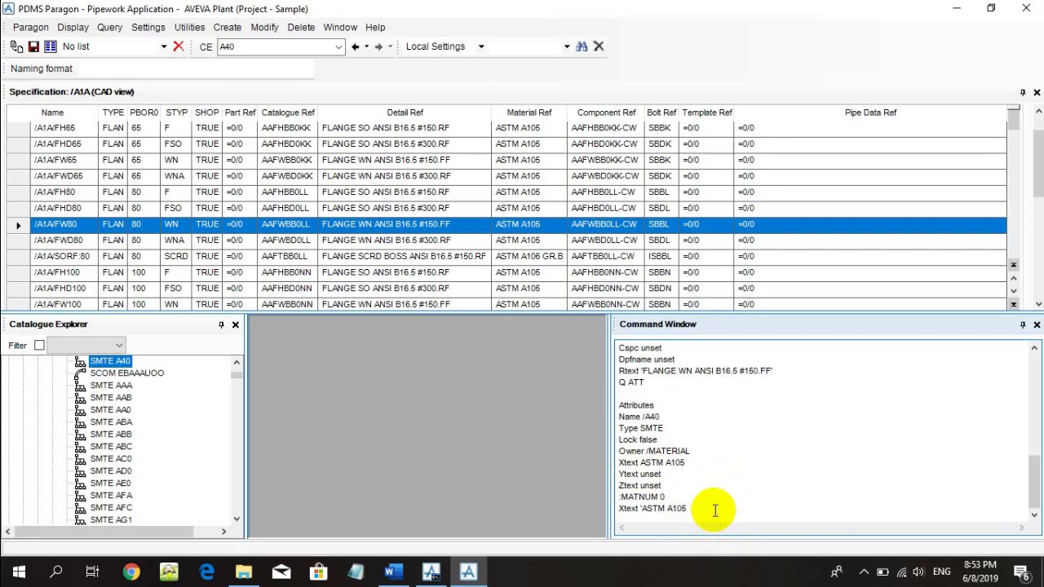
text(N')
key(Return)
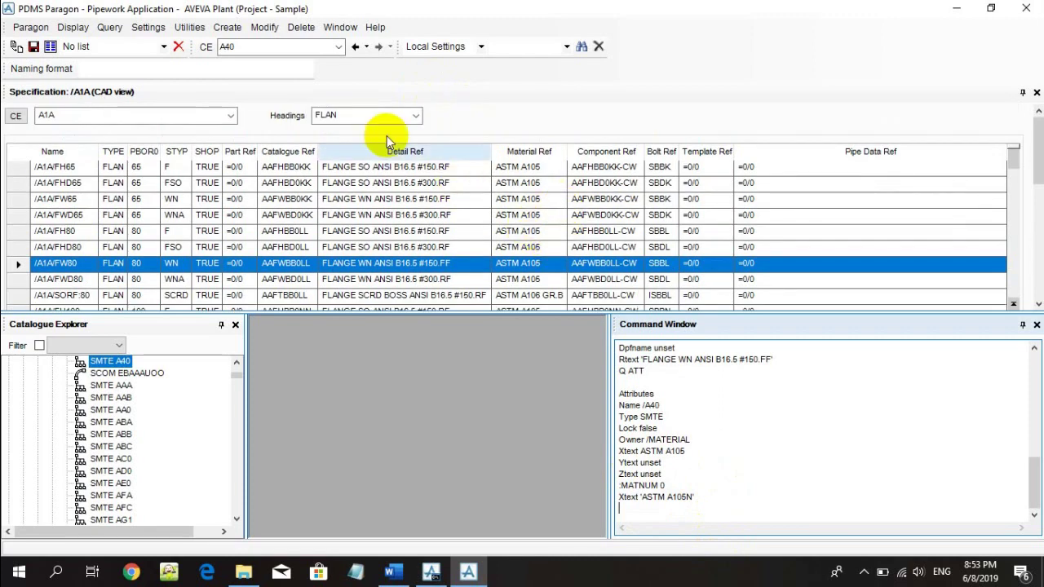
Refresh the FLAN table and review the /A1A/FH80 and /A1A/FHD80 flange rows
click(368, 116)
click(353, 131)
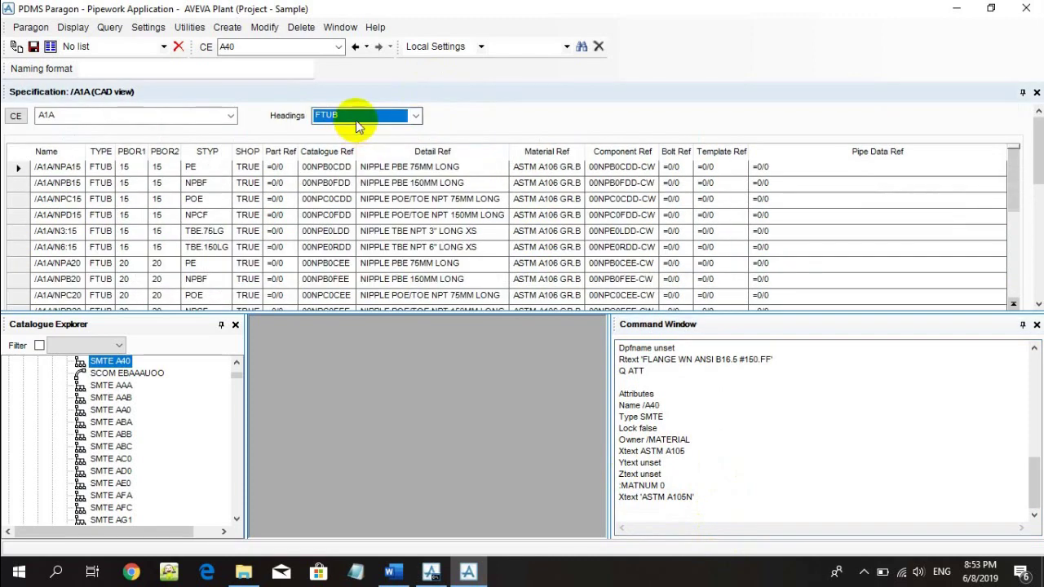
click(356, 118)
click(353, 155)
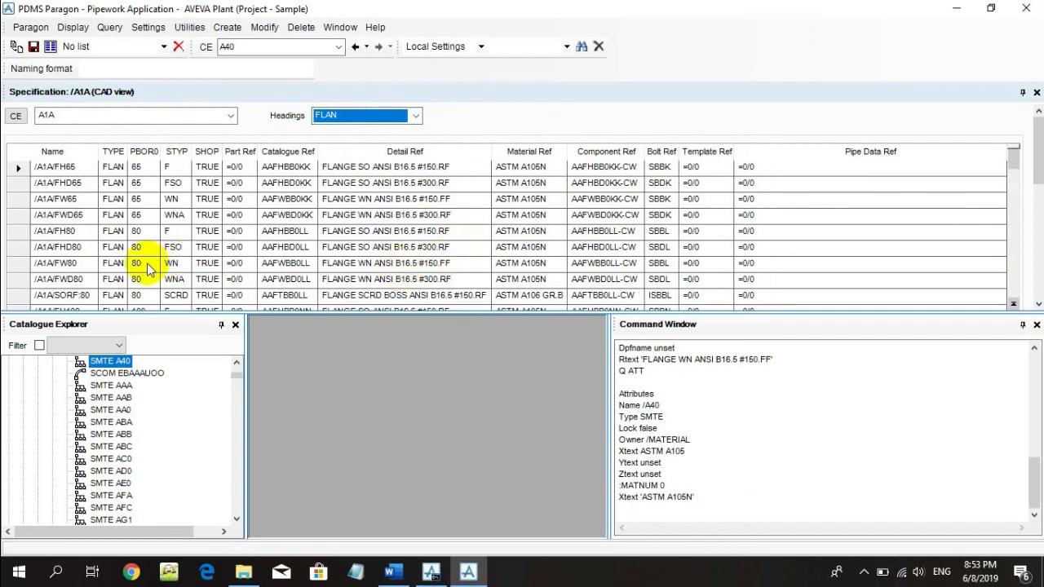
click(149, 270)
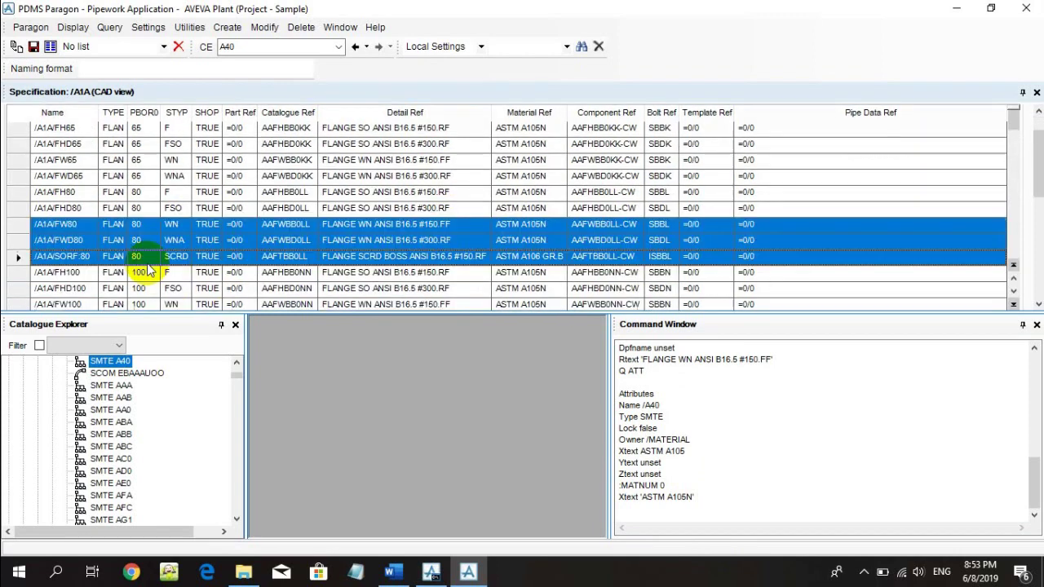
click(550, 192)
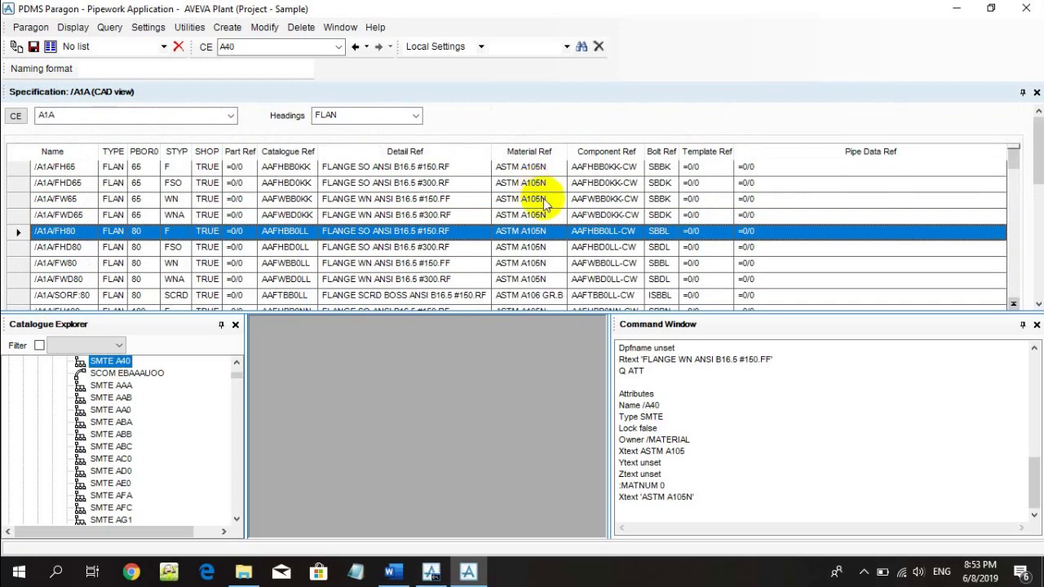
click(530, 246)
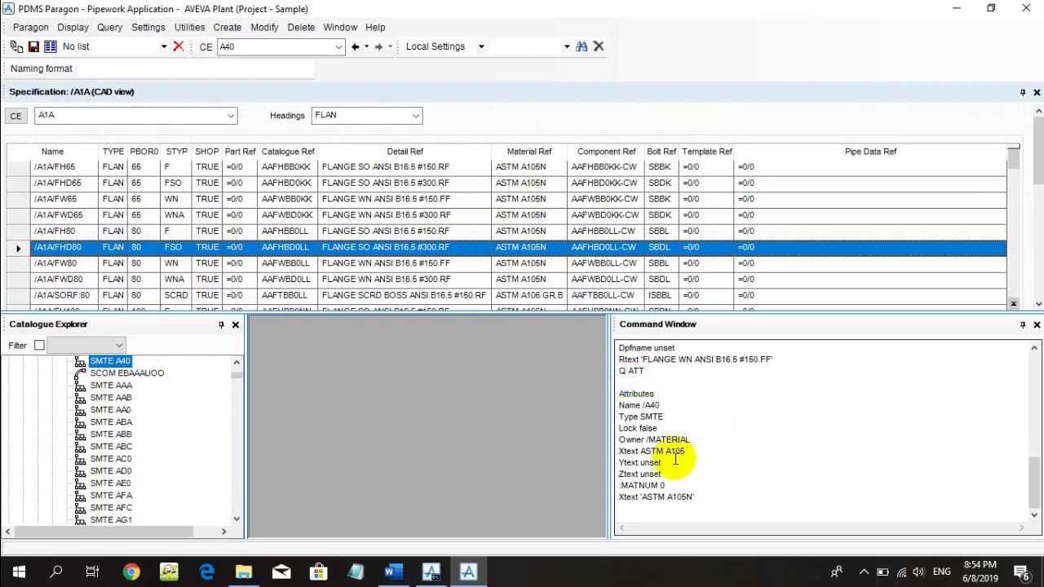
Select /A40 in the command output and open DS-003.doc from the CATALOGUE folder
double_click(653, 406)
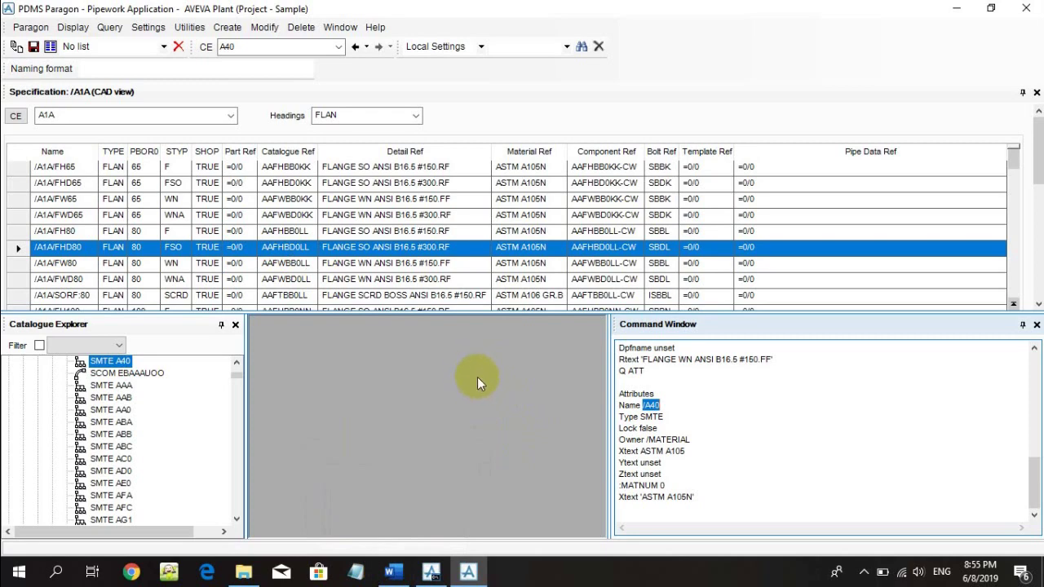
click(243, 572)
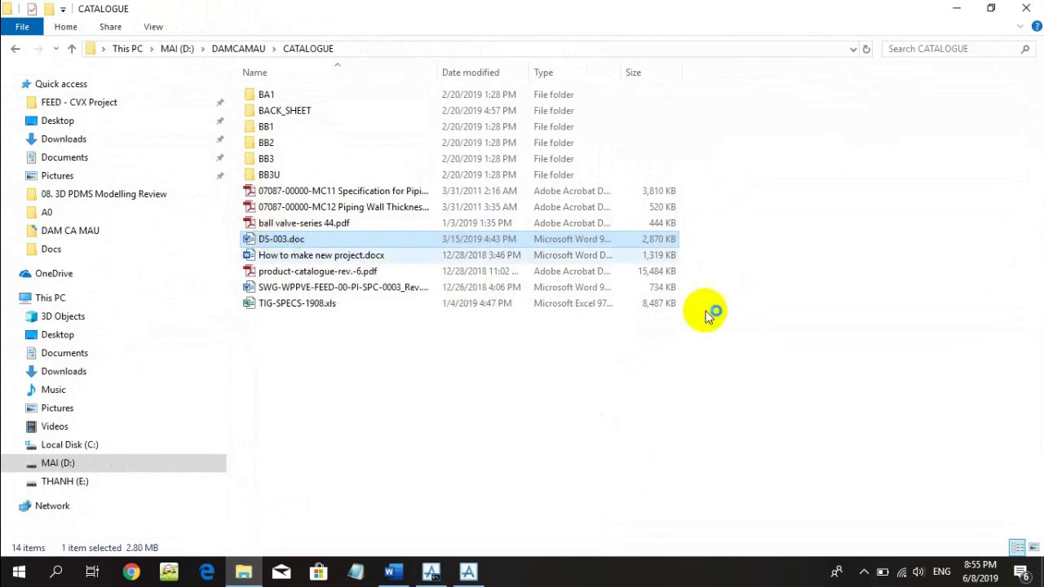
key(alt+Tab)
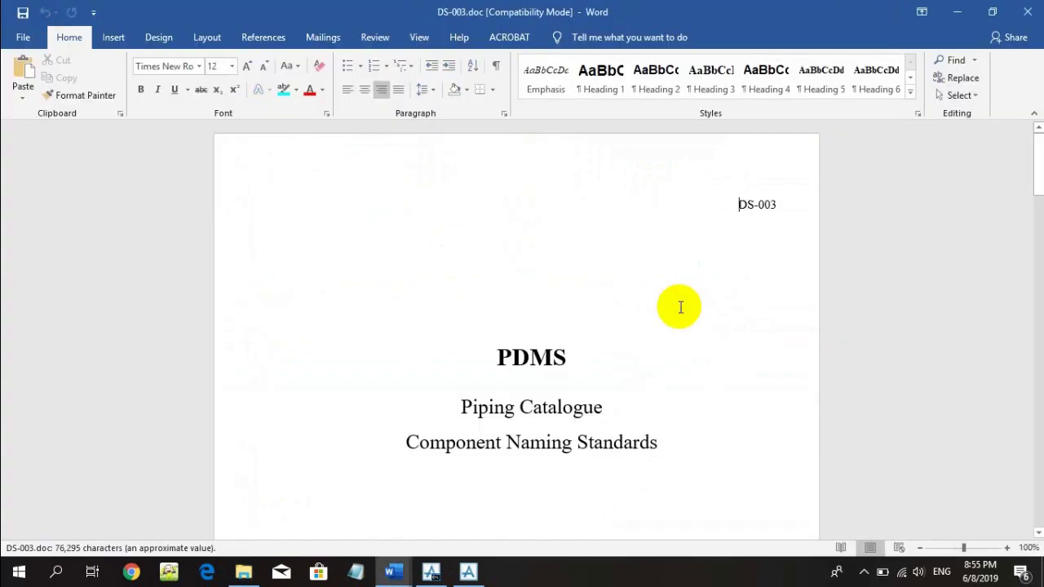
Scroll DS-003.doc to the Flange : Standards page and inspect the Std/F code box
scroll(598, 367, down, 1)
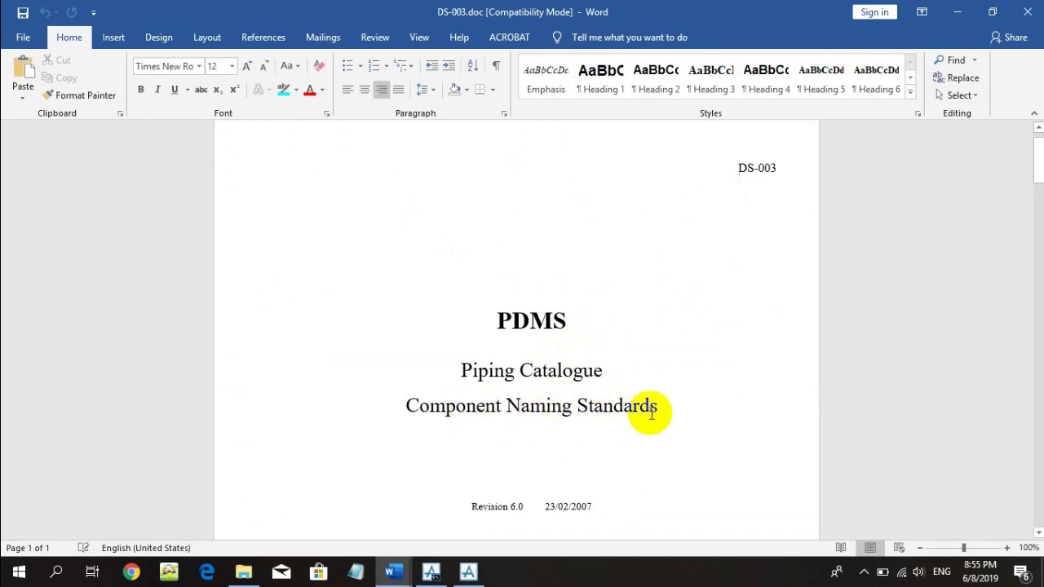
scroll(653, 413, down, 18)
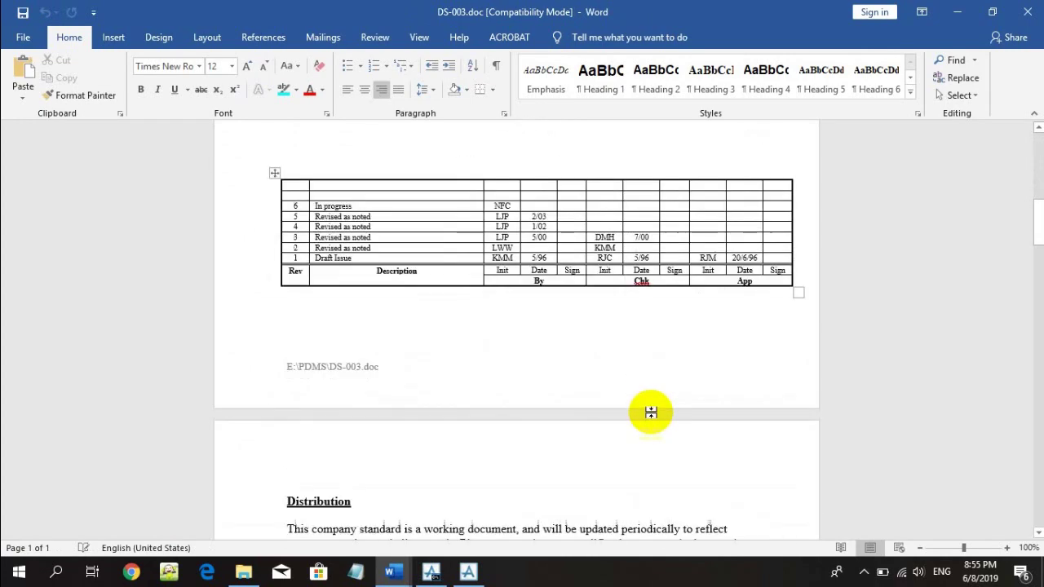
scroll(653, 413, down, 12)
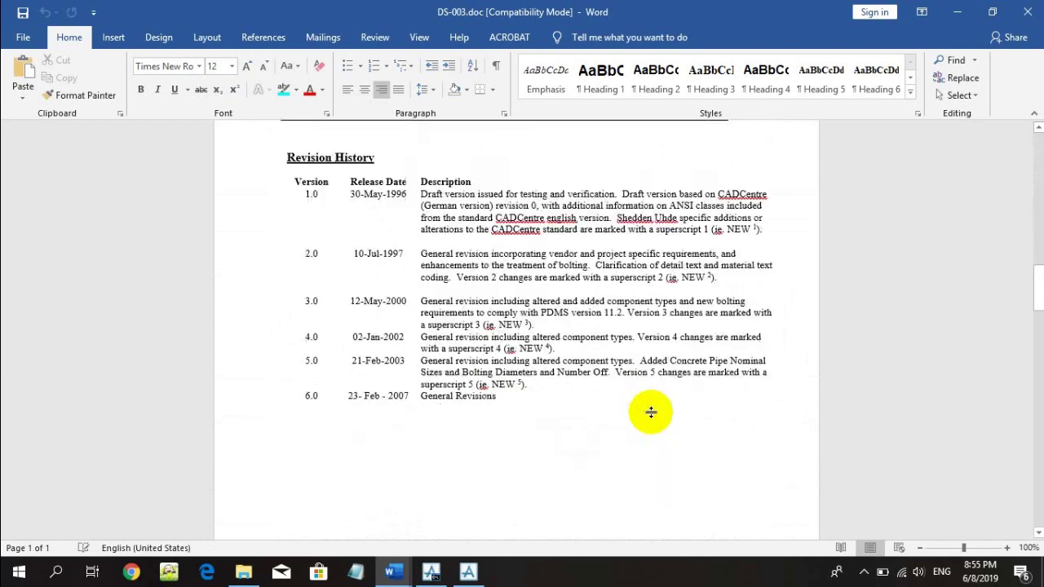
scroll(653, 413, down, 12)
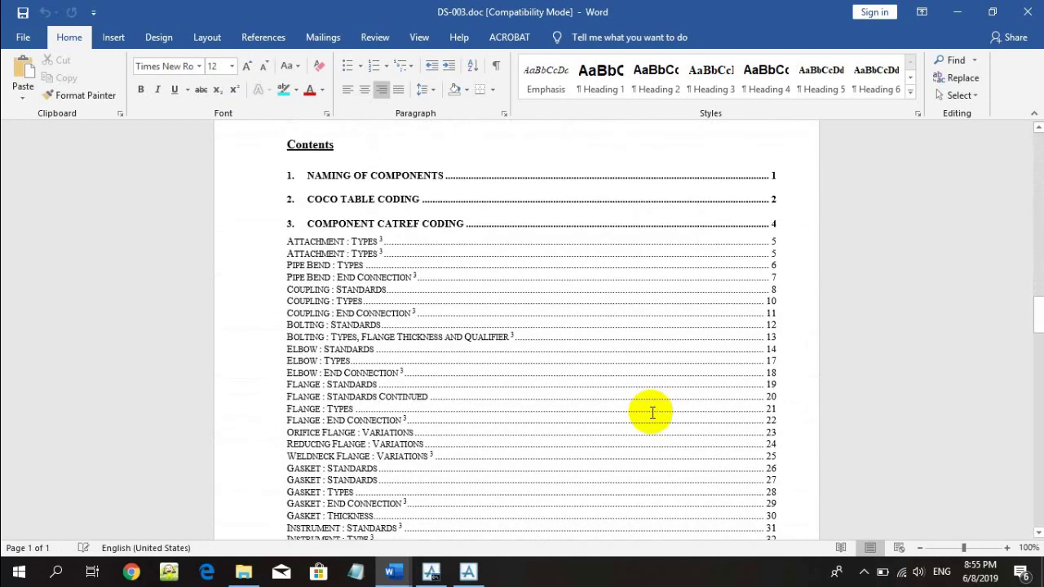
scroll(375, 347, down, 3)
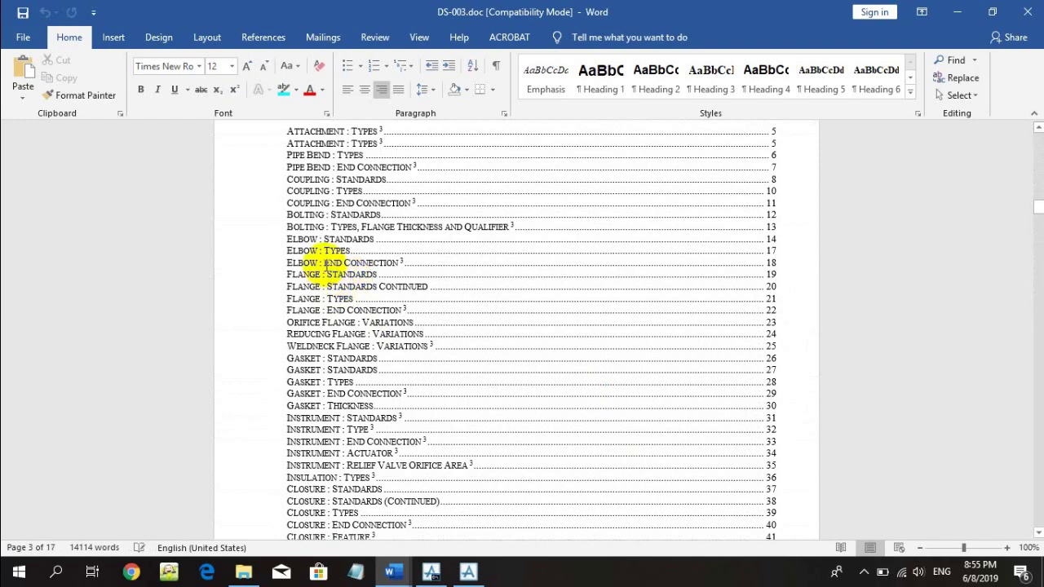
key(ctrl+a)
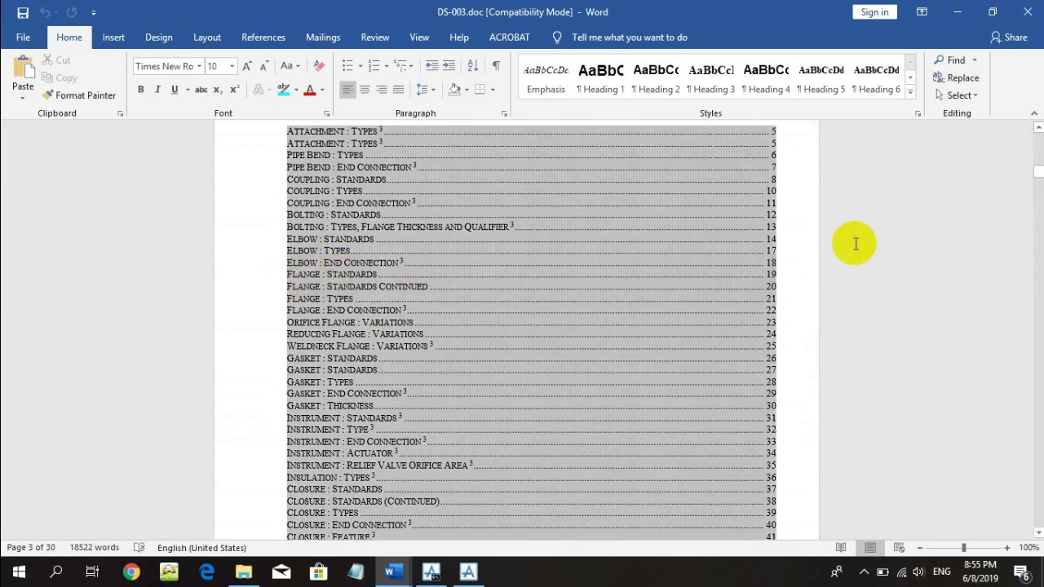
drag(1036, 167, 1033, 380)
scroll(582, 237, up, 5)
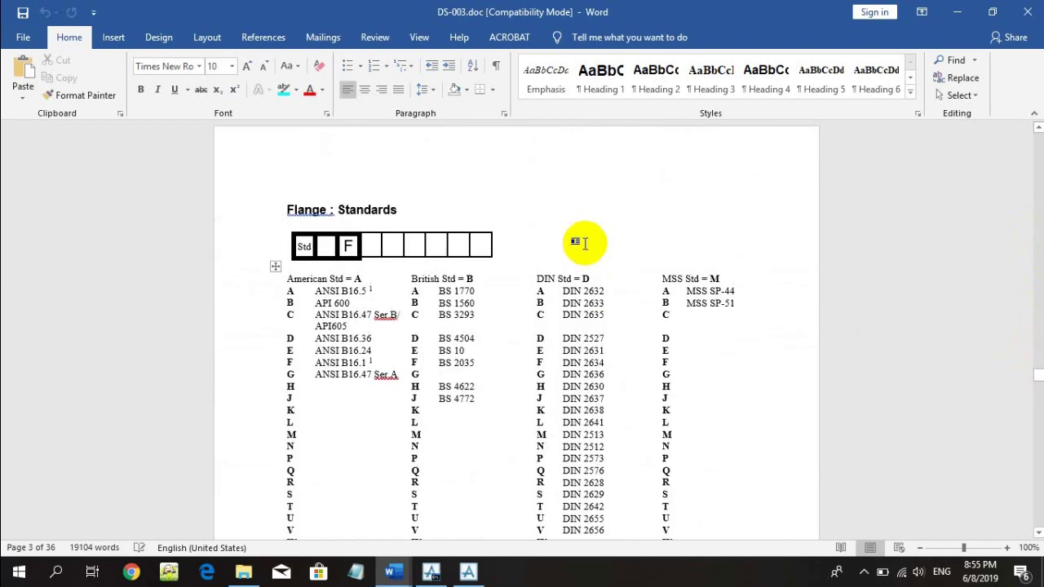
click(324, 245)
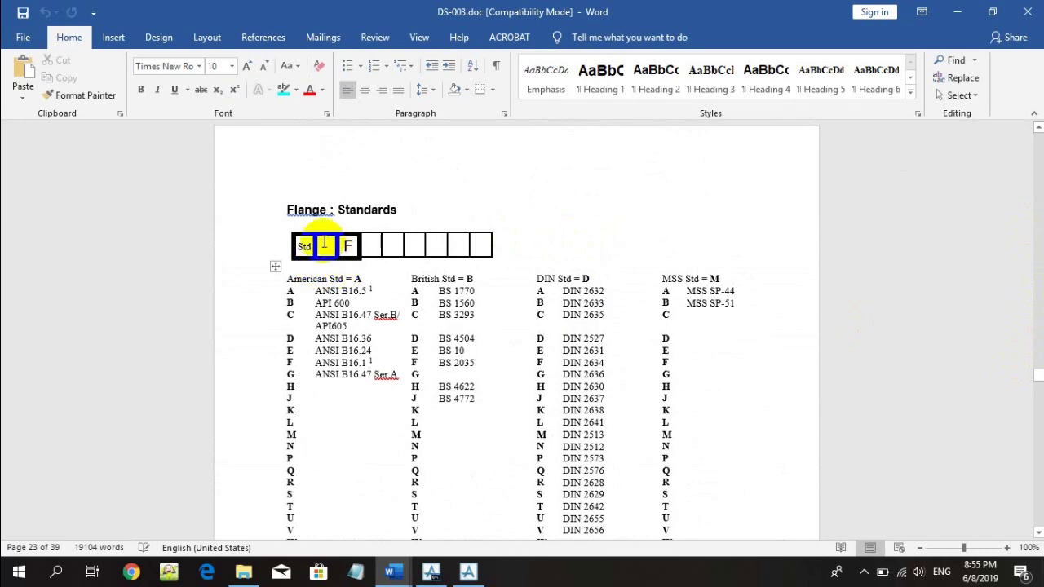
click(304, 251)
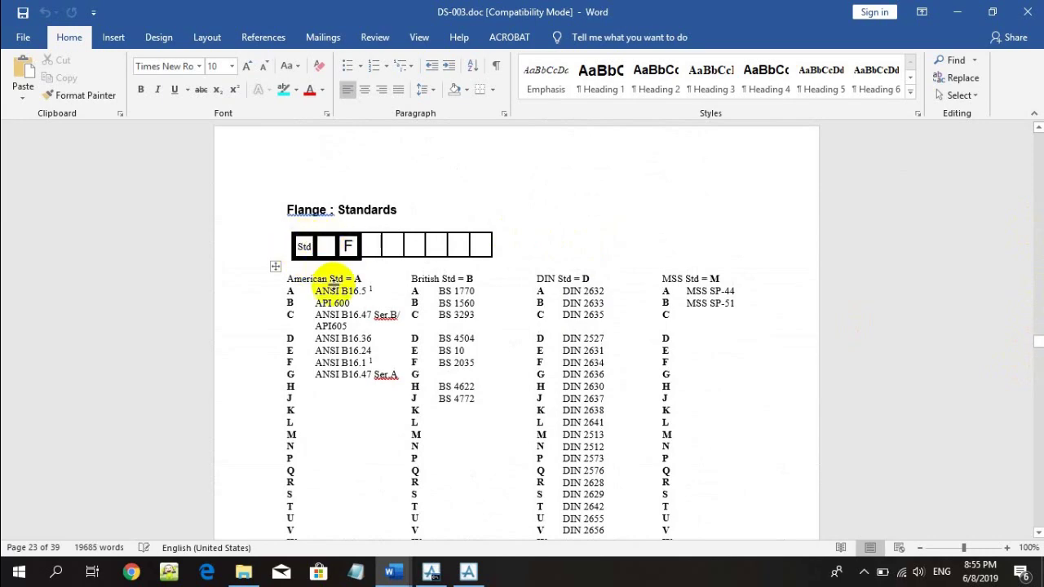
click(478, 575)
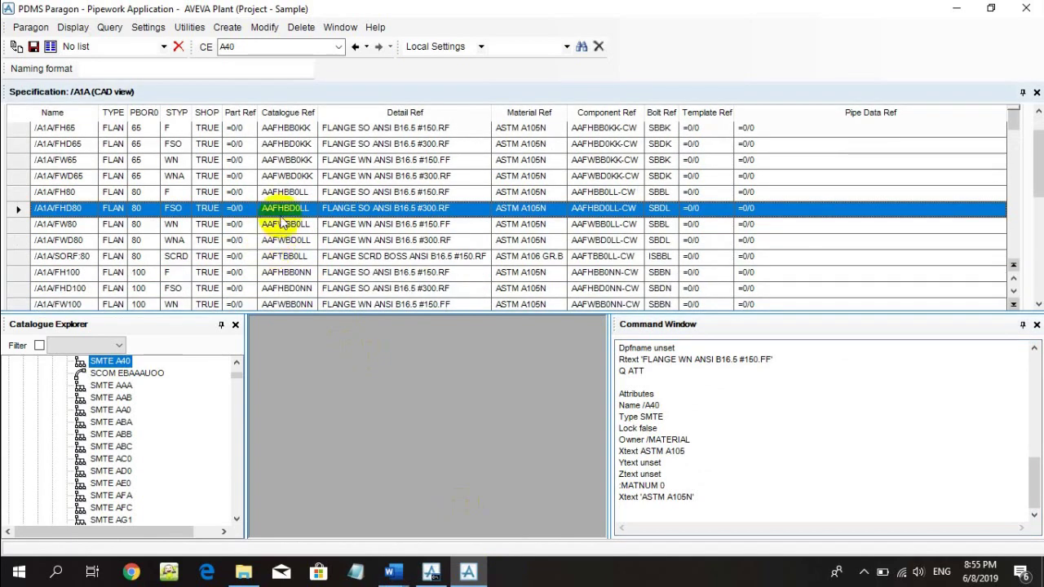
Navigate to the FHD80 spec component and list its attributes with Q ATT
right_click(283, 208)
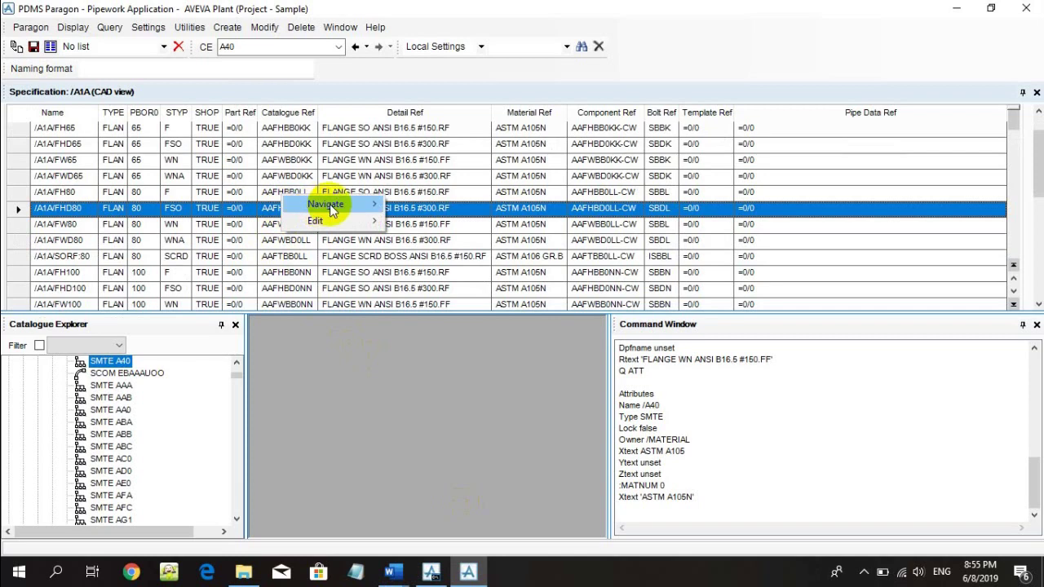
mouse_move(329, 204)
click(416, 204)
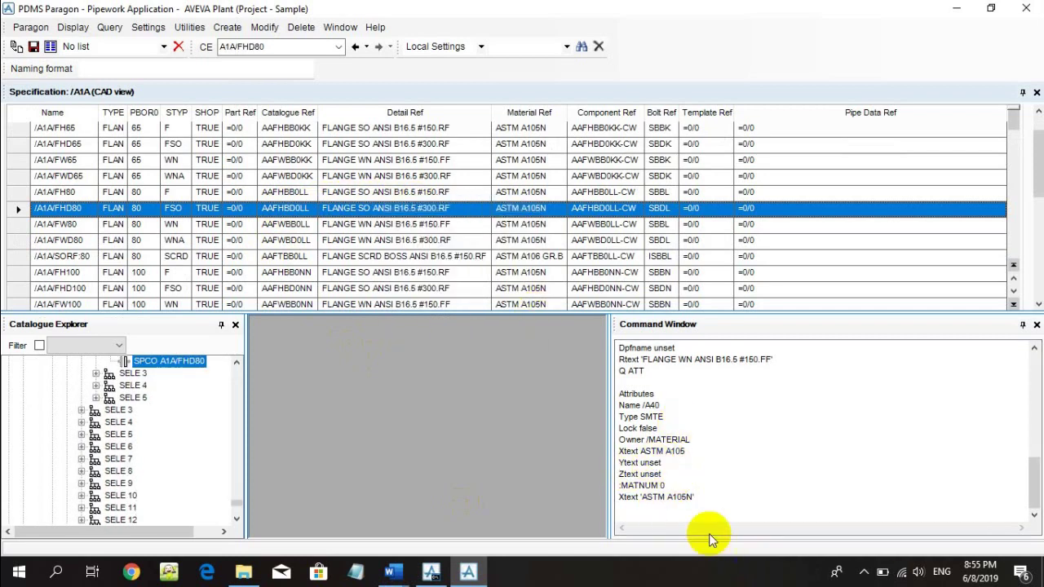
click(649, 513)
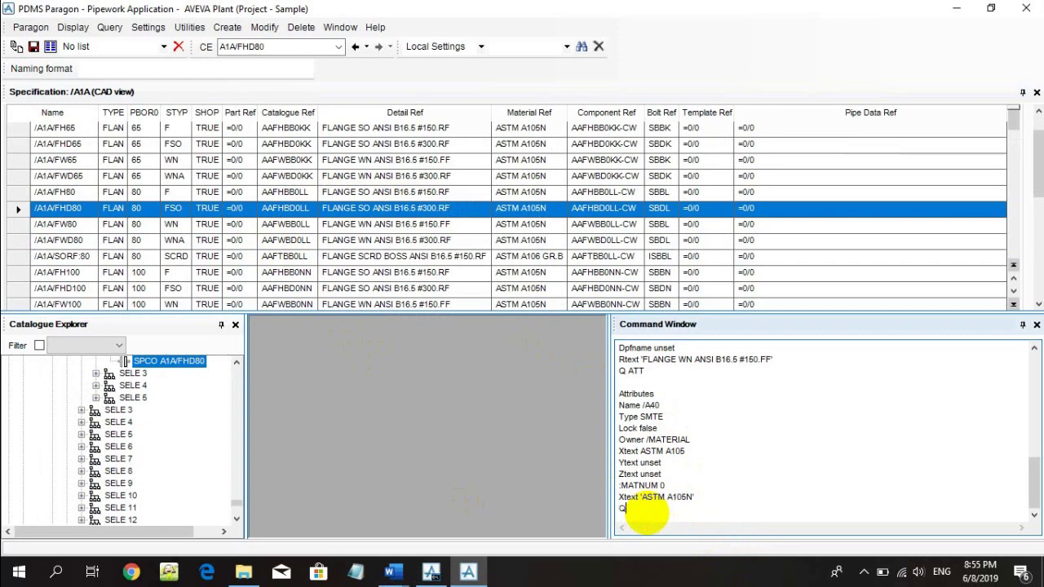
key(Return)
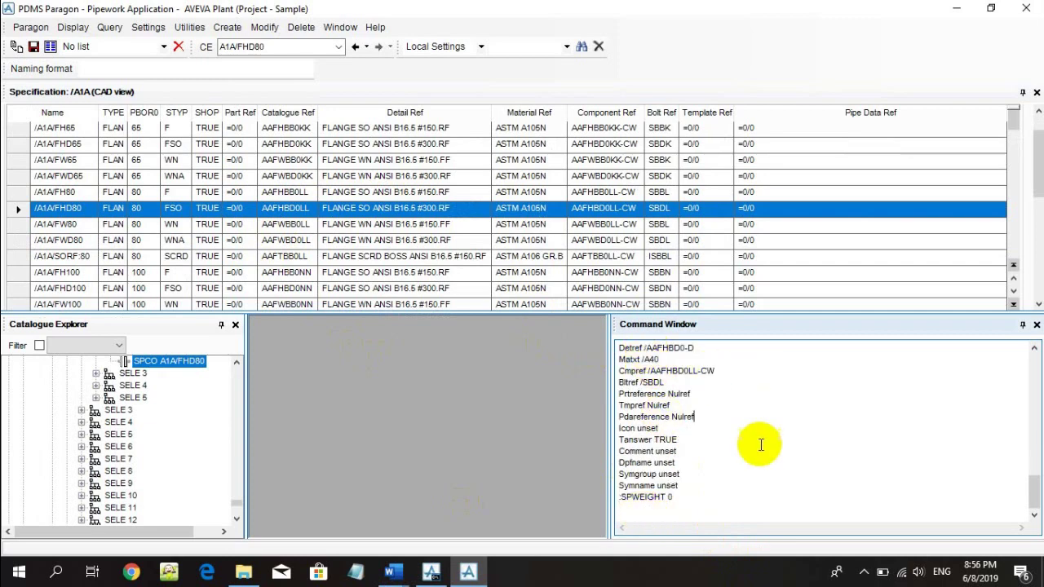
Copy FHD80's Catref value /AAFHBD0LL from the command output
scroll(760, 449, up, 1)
drag(643, 372, 662, 371)
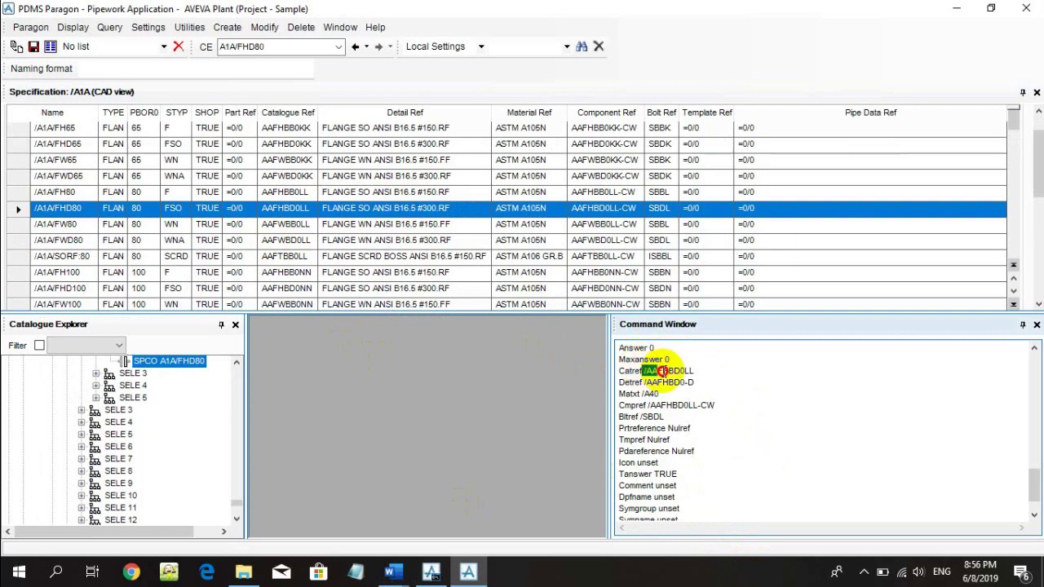
click(648, 372)
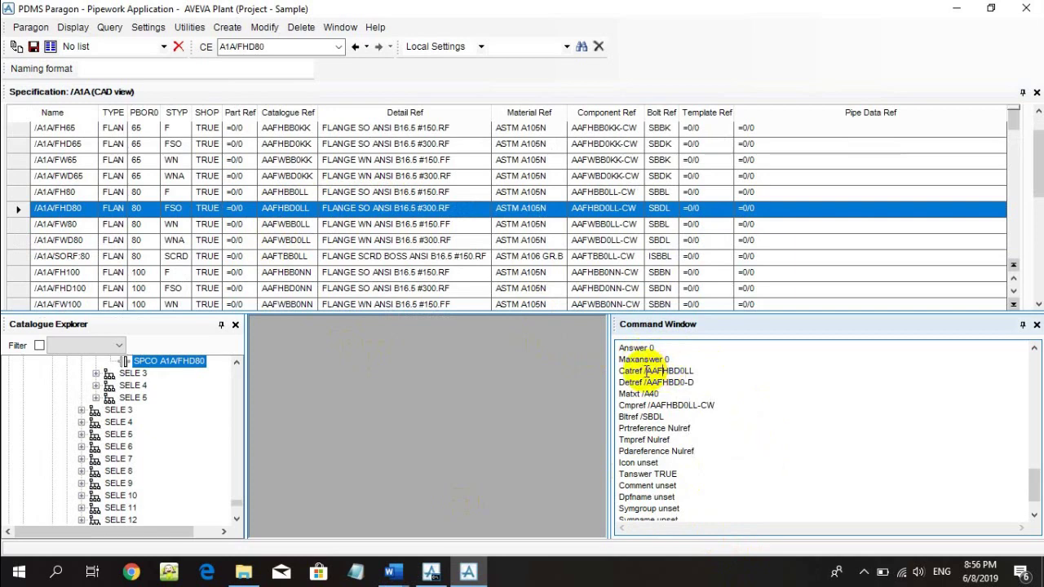
drag(643, 372, 694, 372)
right_click(683, 371)
click(722, 381)
Paste /AAFHBD0LL into a new Notepad note, enlarge the text and select the AA prefix
click(357, 573)
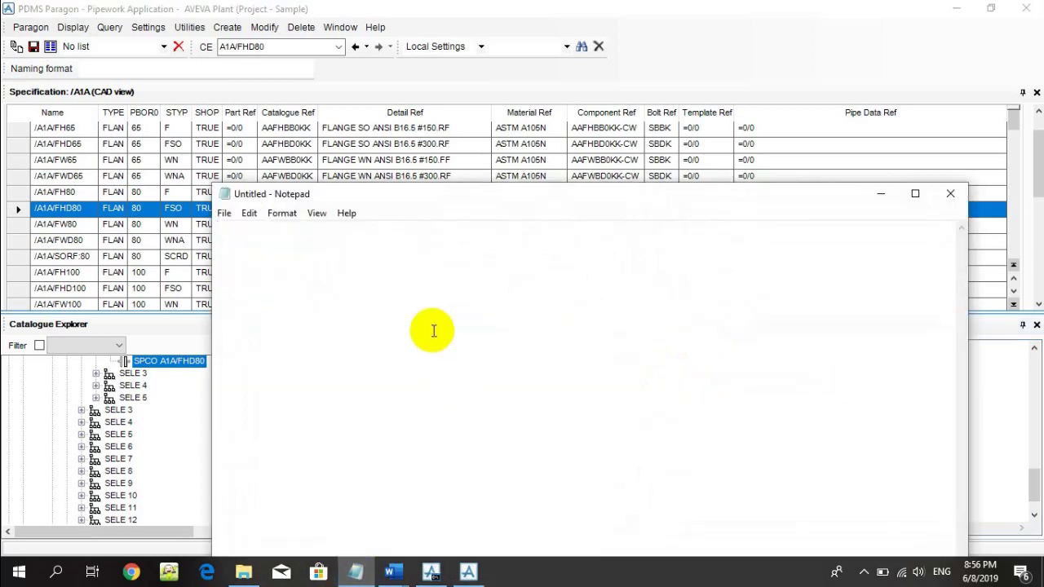
key(ctrl+v)
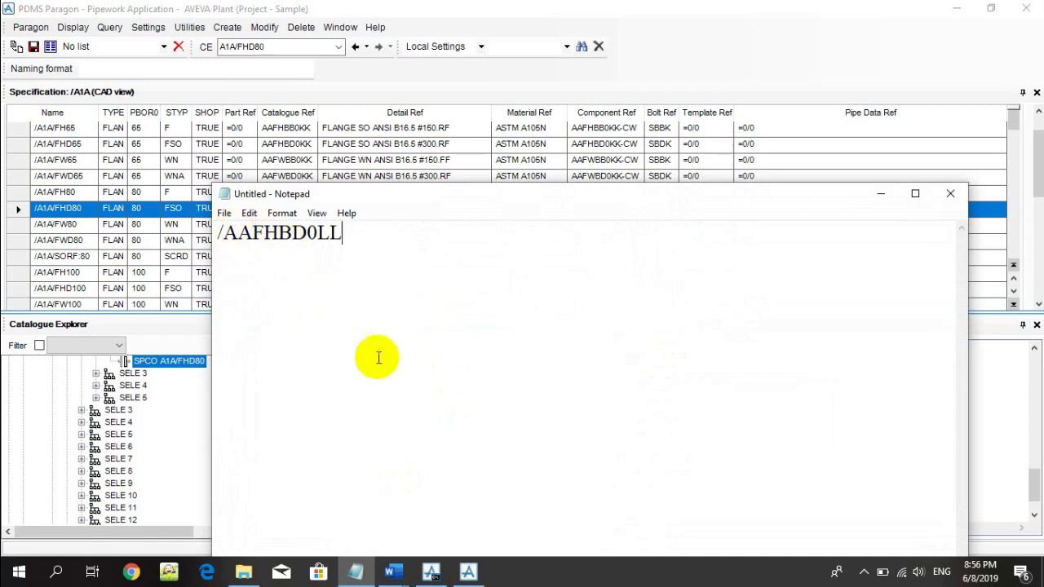
ctrl+scroll(390, 345, up, 12)
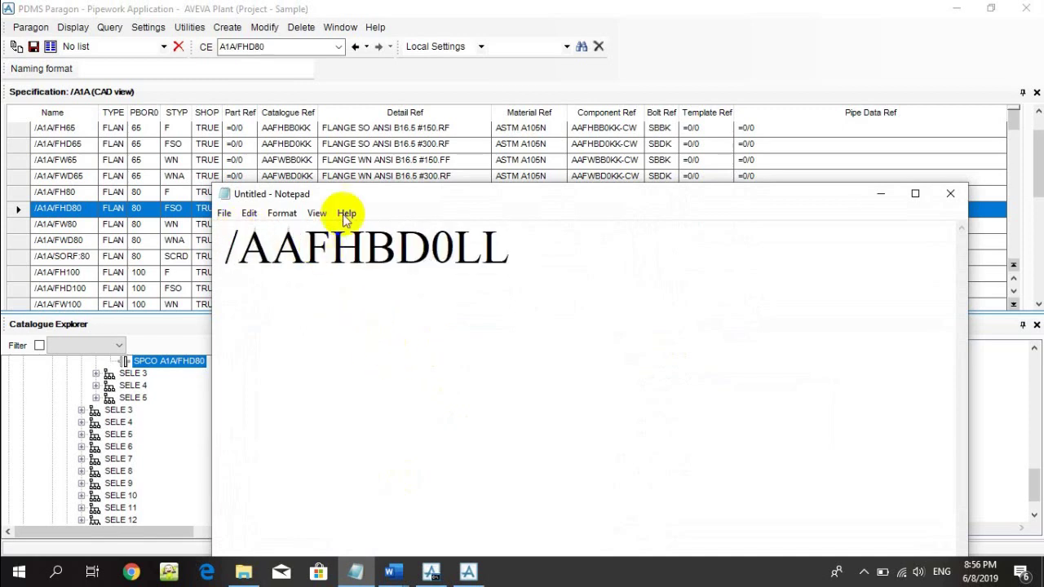
drag(295, 257, 238, 255)
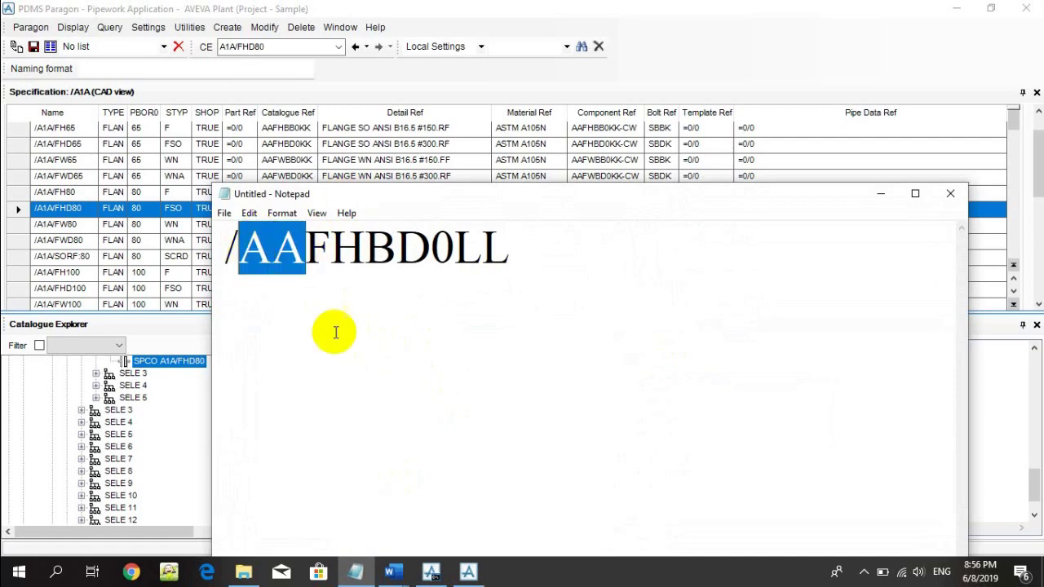
In DS-003.doc, select the F code letter in the Flange Standards code box
mouse_move(405, 574)
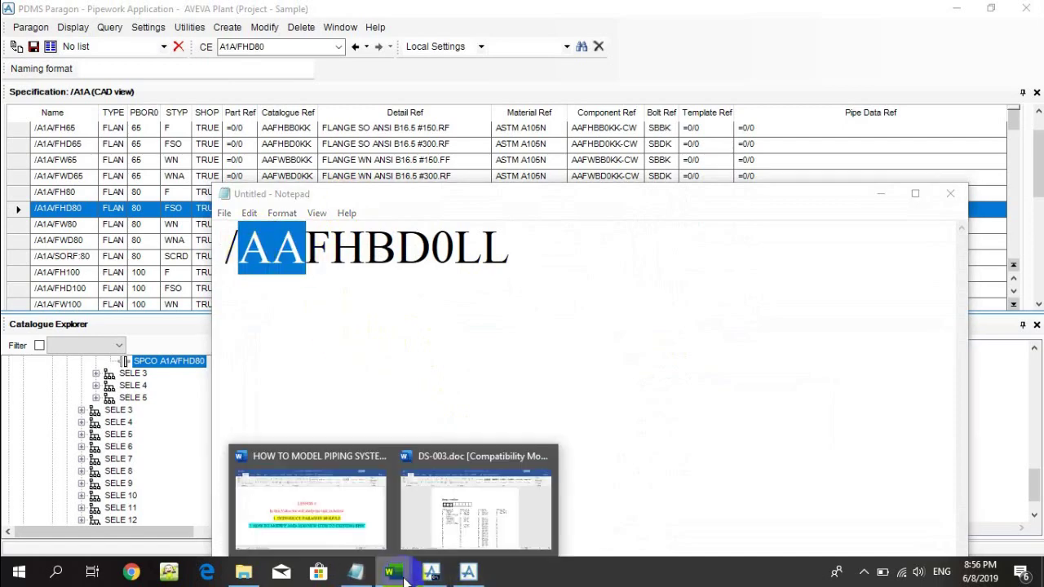
click(465, 529)
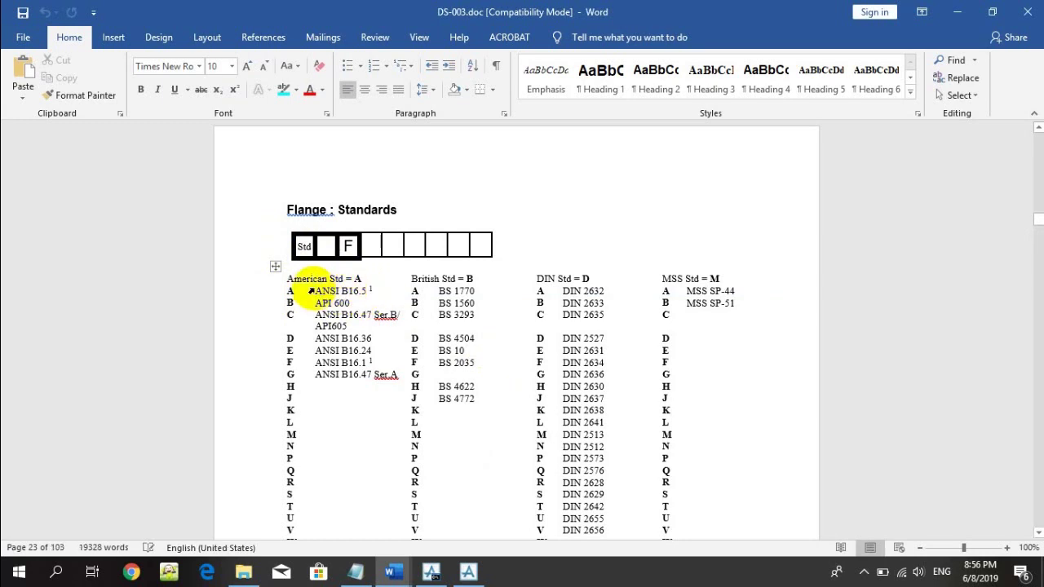
click(314, 246)
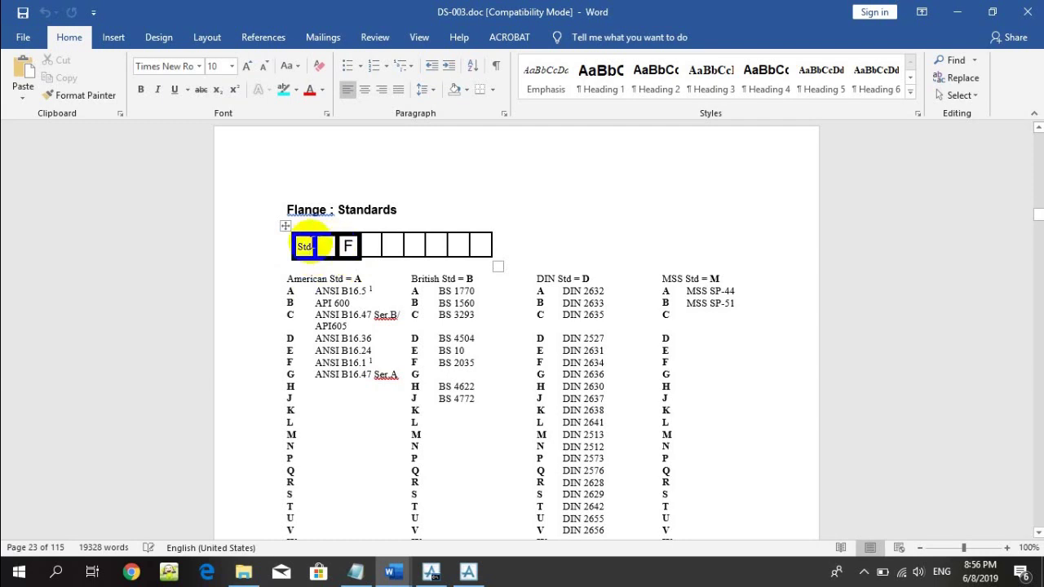
double_click(303, 246)
click(298, 245)
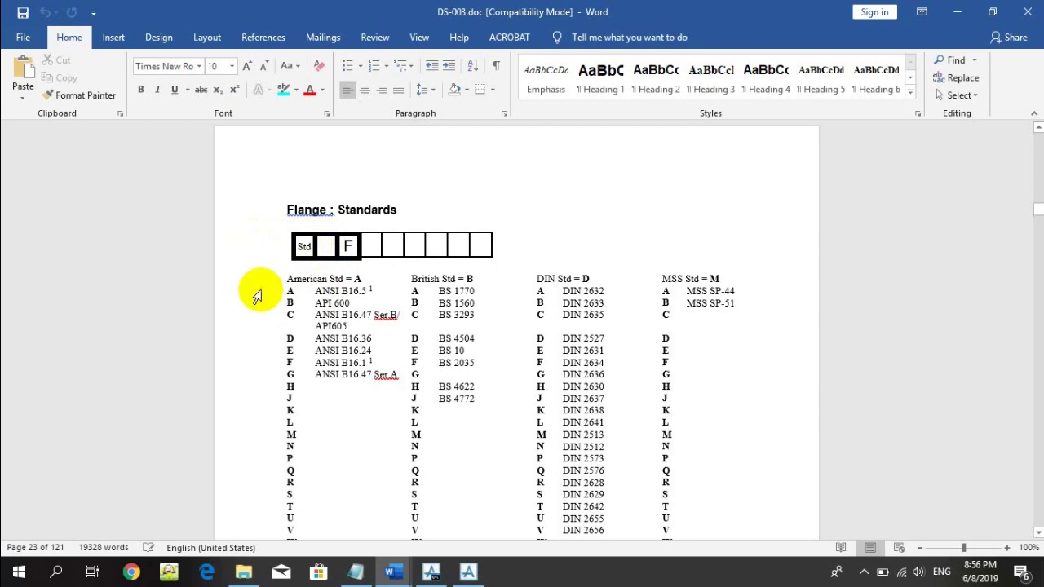
double_click(354, 247)
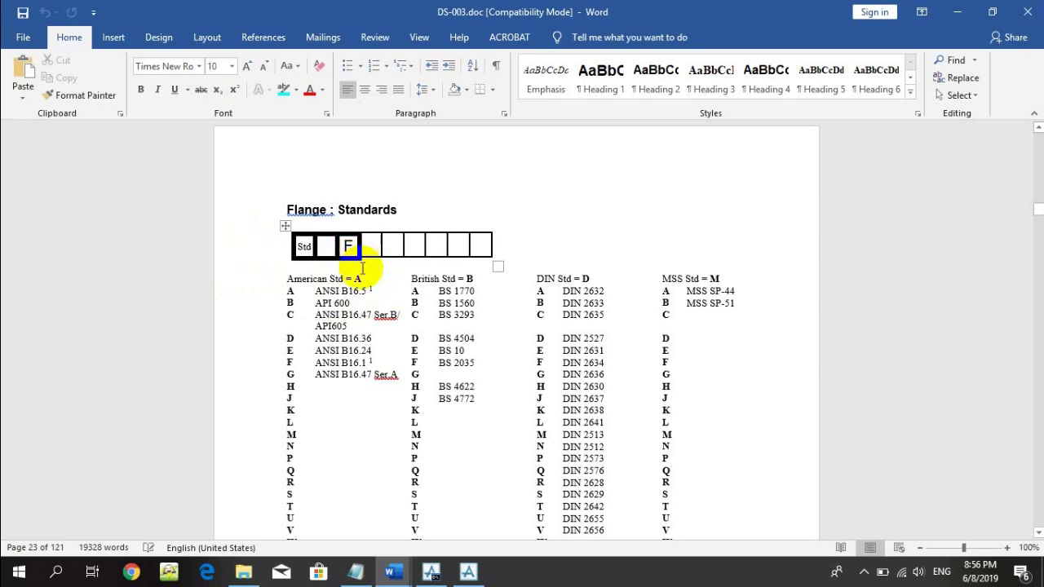
Scroll to the Flange : Types page and place the caret after F
scroll(357, 266, down, 20)
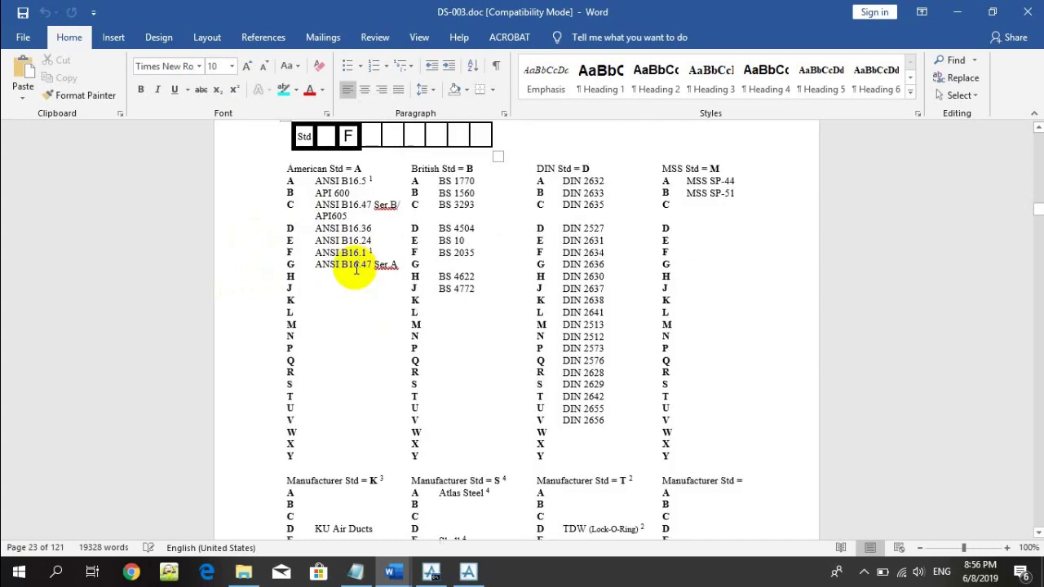
scroll(363, 462, down, 20)
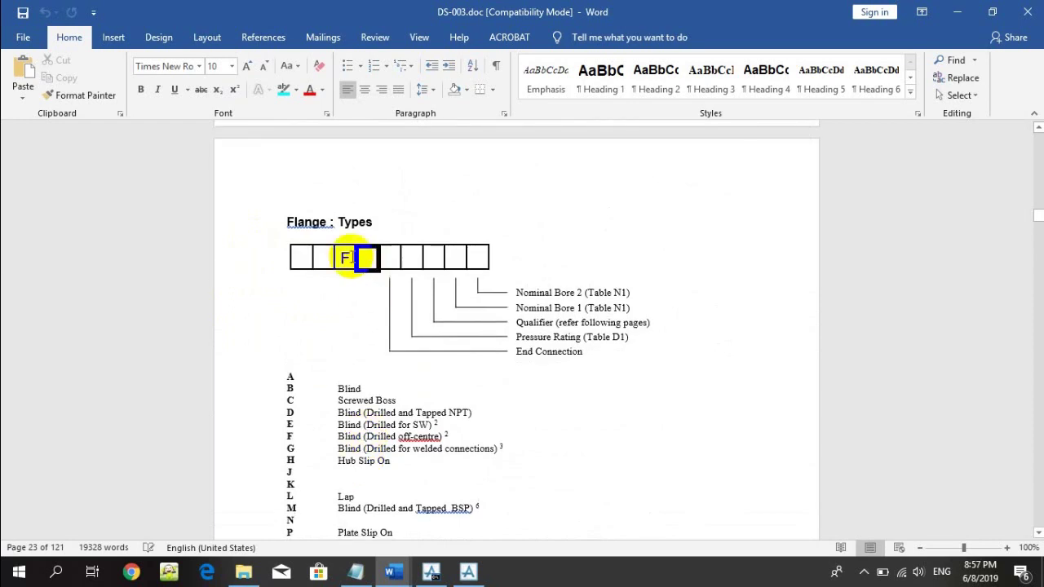
click(369, 260)
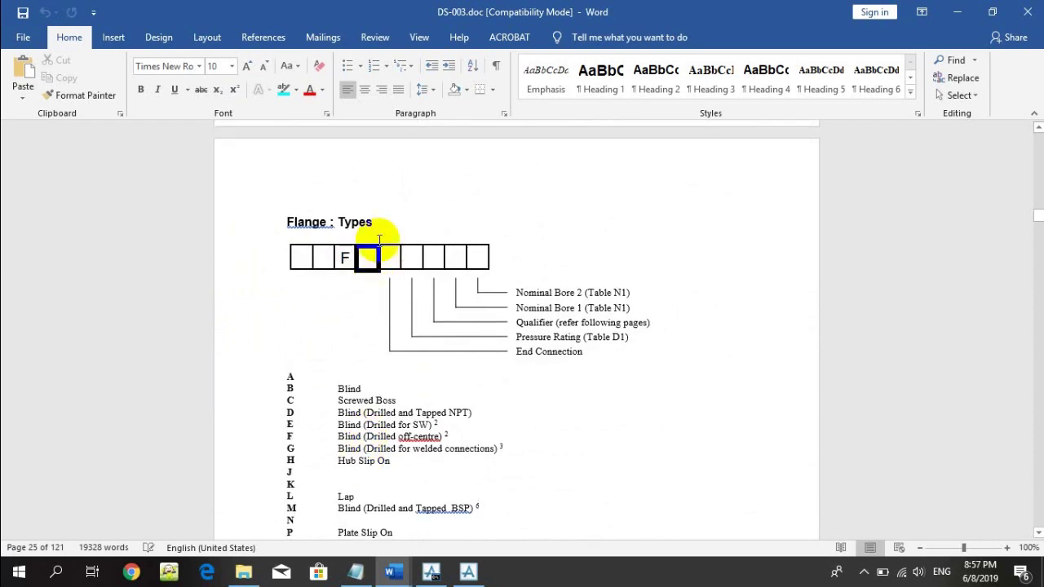
Match type letter H in the Notepad code to Slip On in DS-003's Hub Slip On row
click(356, 572)
drag(310, 244, 348, 250)
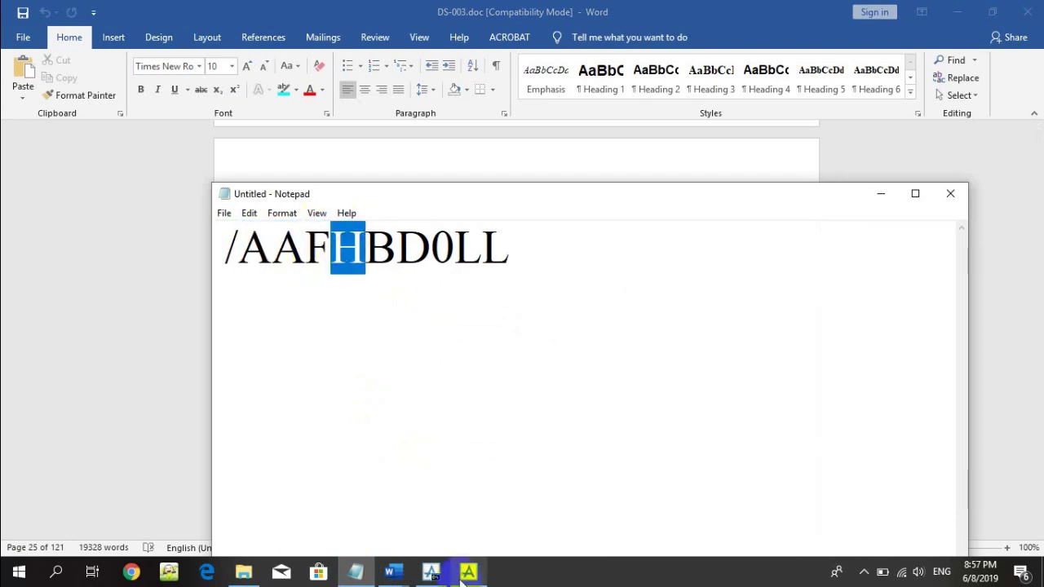
mouse_move(412, 575)
click(441, 514)
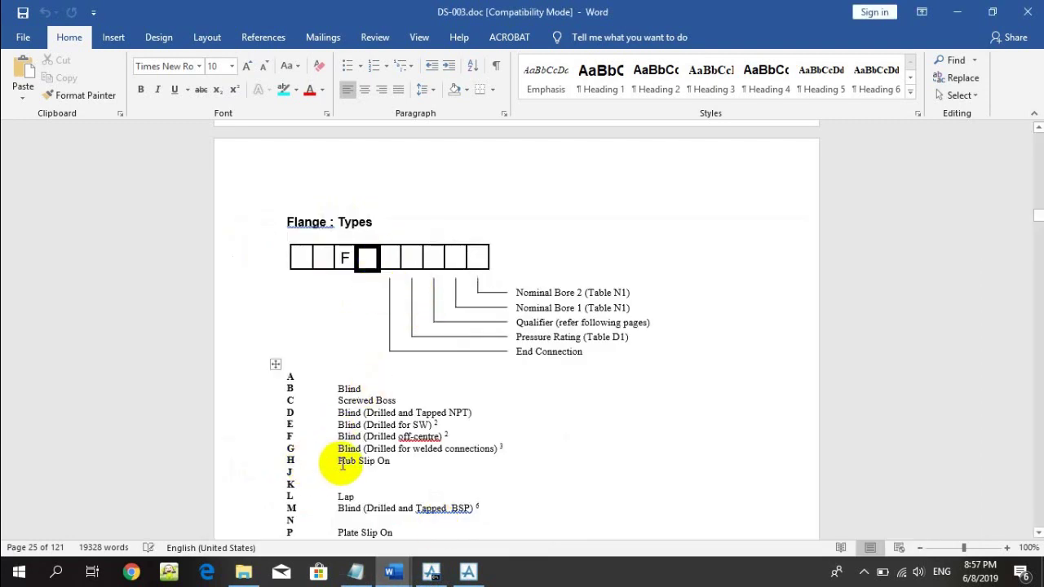
drag(359, 463, 390, 463)
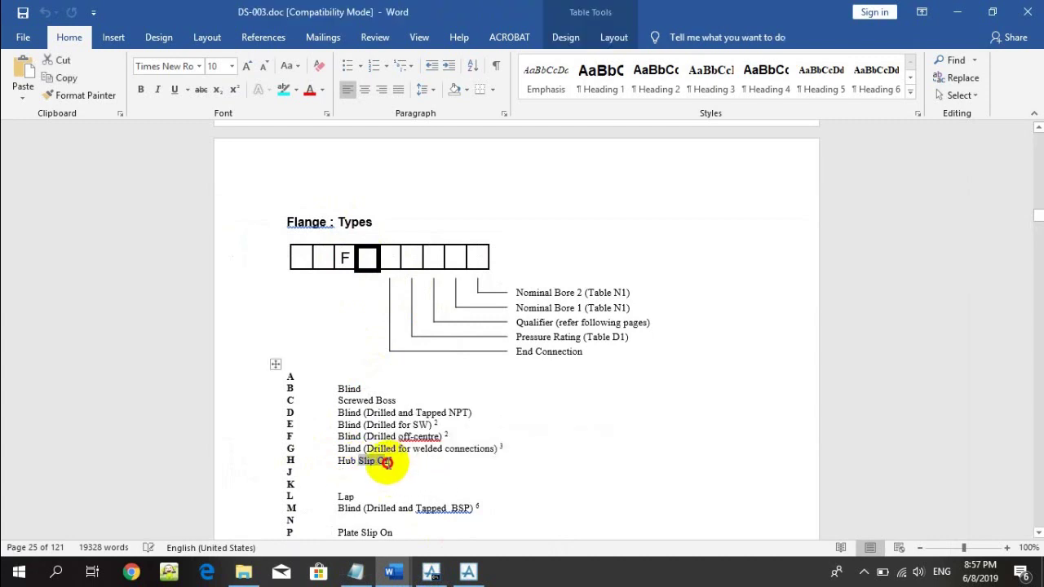
Cross-check against the Paragon spec table, then scroll further through the flange type list
click(469, 573)
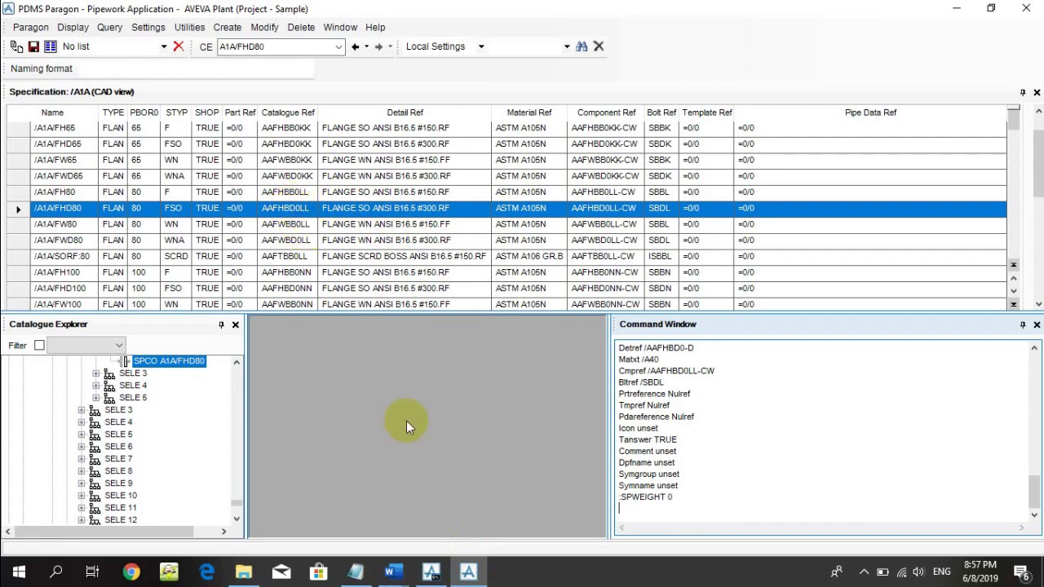
click(394, 571)
click(435, 539)
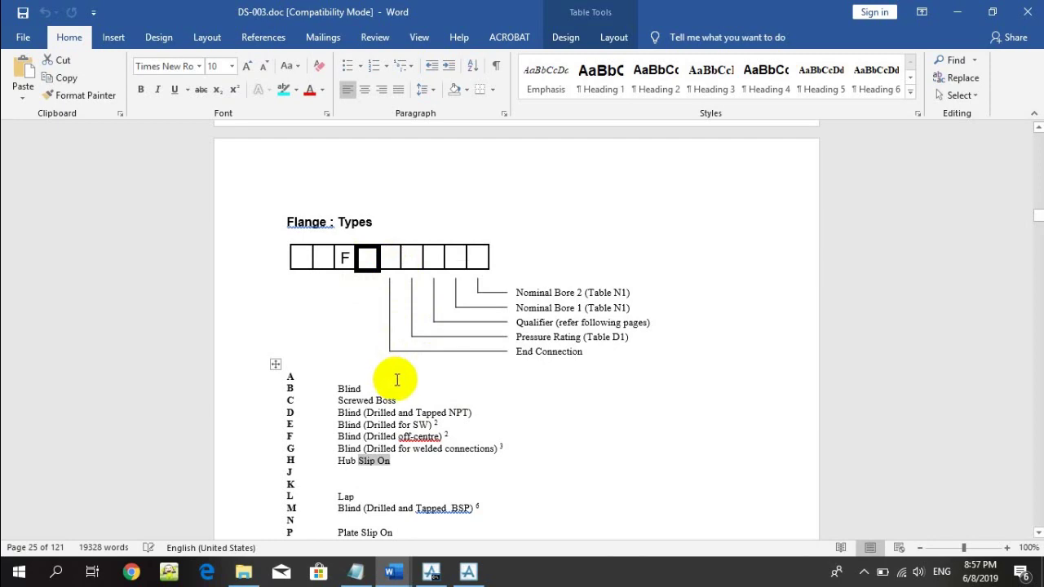
scroll(397, 380, down, 15)
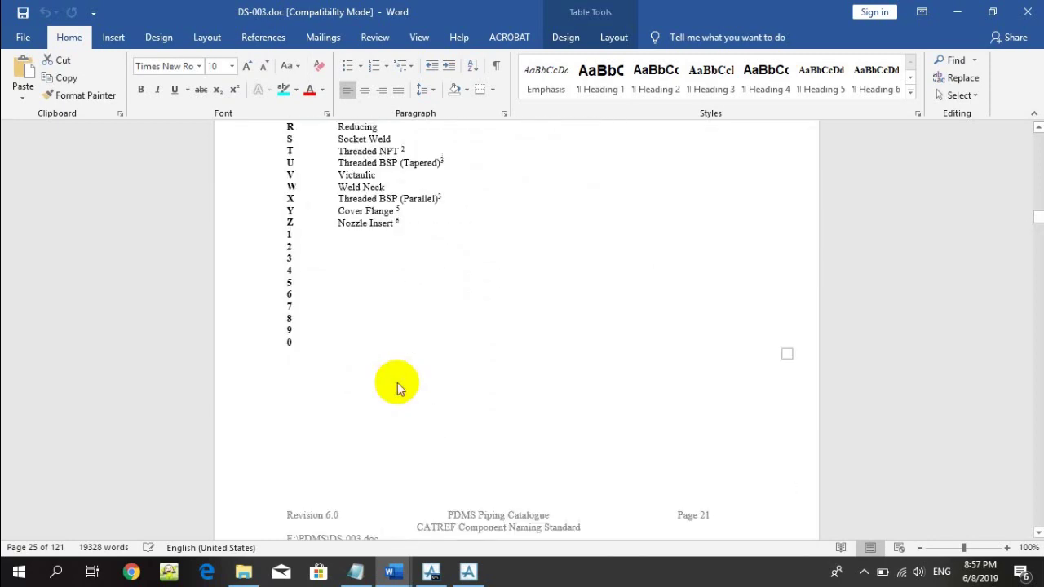
Match letter B in the Notepad code to Raised Face in DS-003's End Connection list
scroll(398, 379, down, 5)
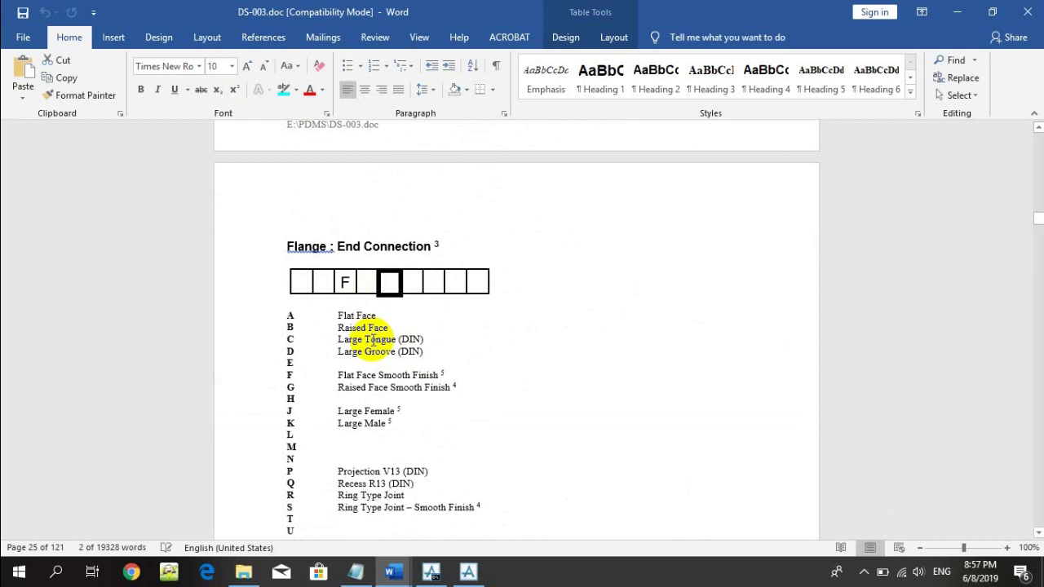
click(359, 572)
drag(365, 248, 396, 253)
click(463, 571)
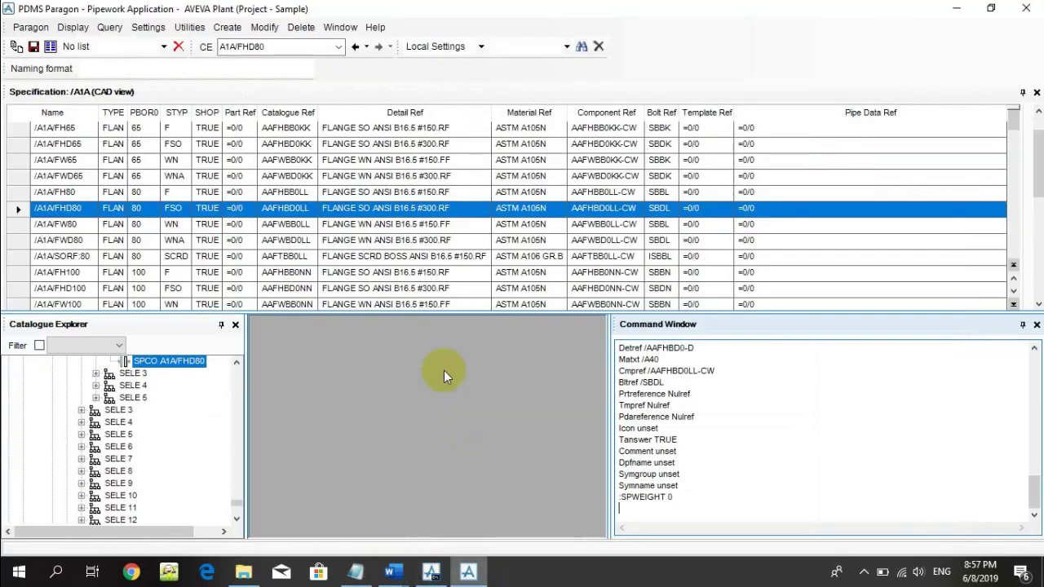
mouse_move(394, 571)
click(457, 518)
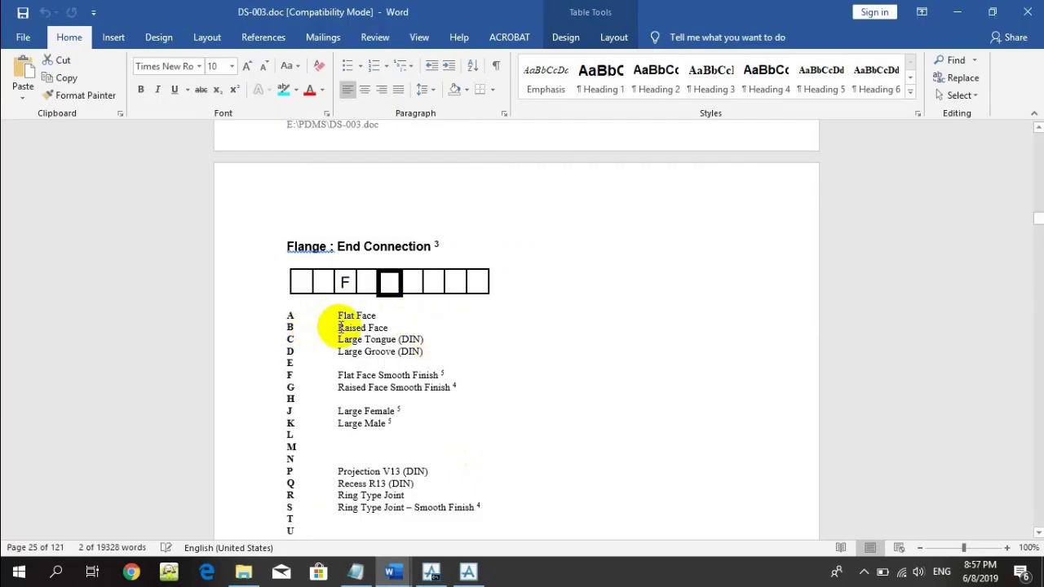
drag(339, 327, 388, 327)
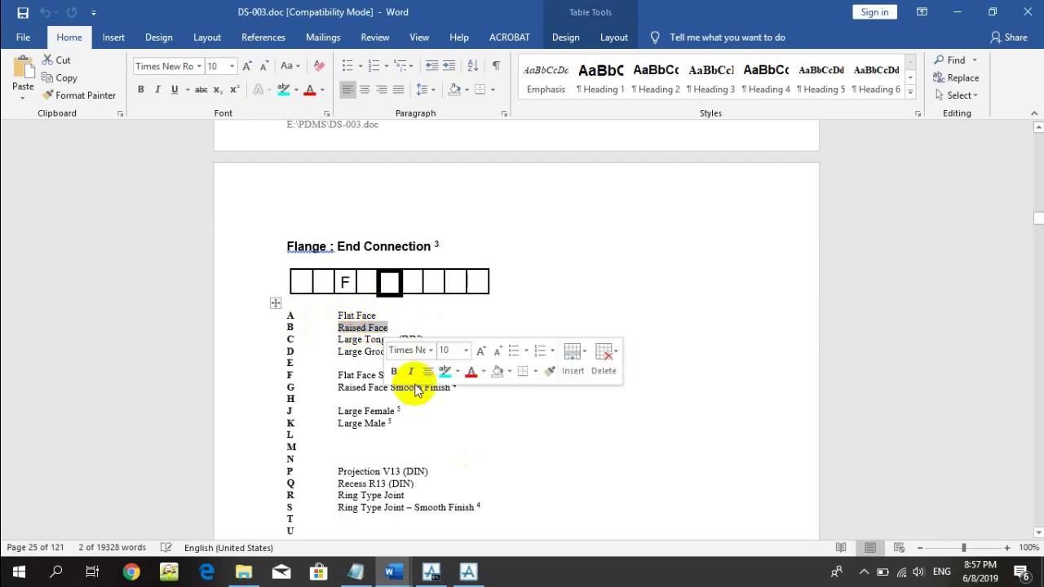
Cross-check Raised Face against Paragon and scroll through the End Connection codes
click(460, 571)
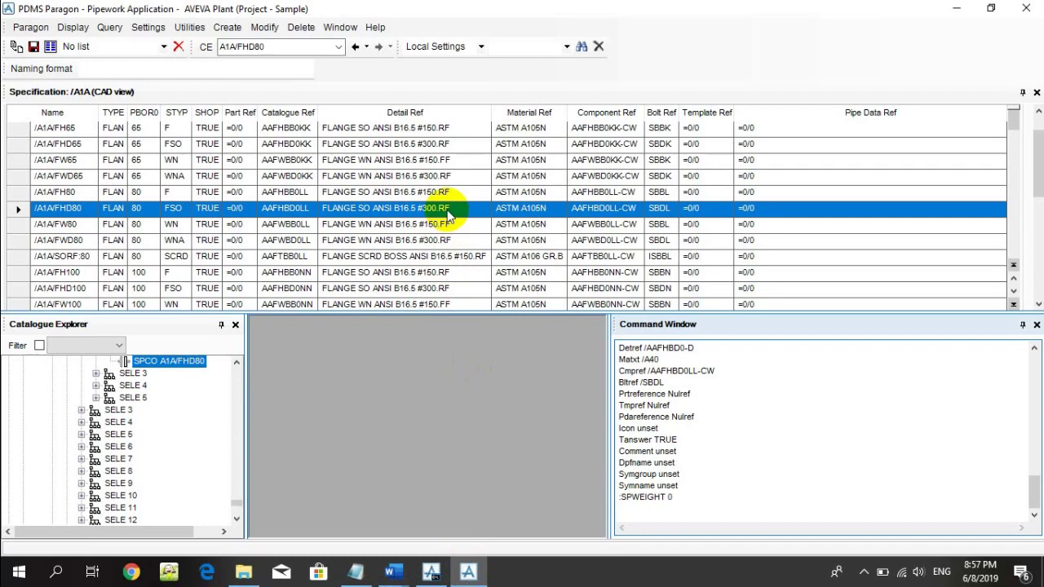
click(470, 574)
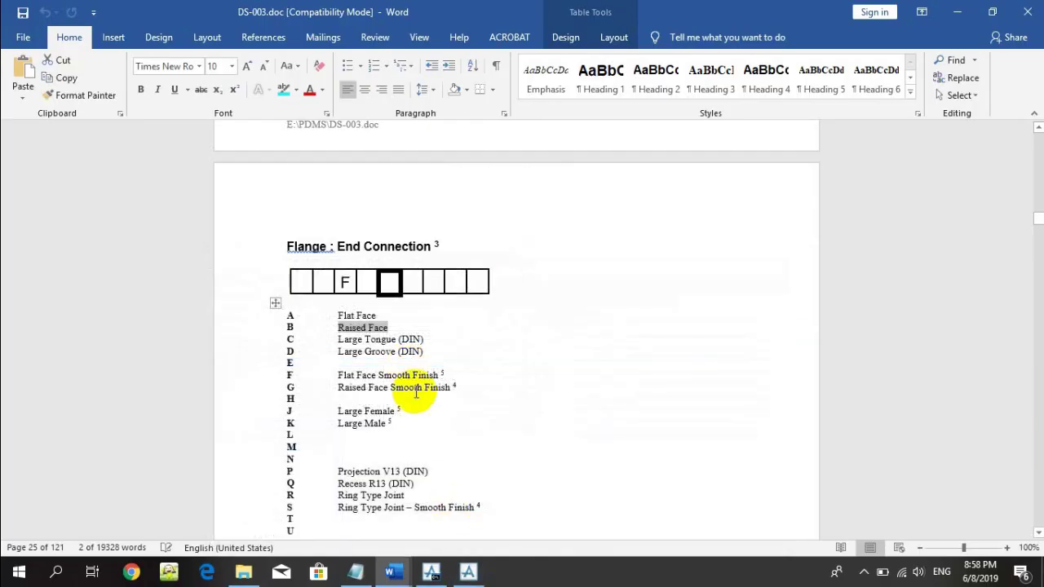
click(371, 282)
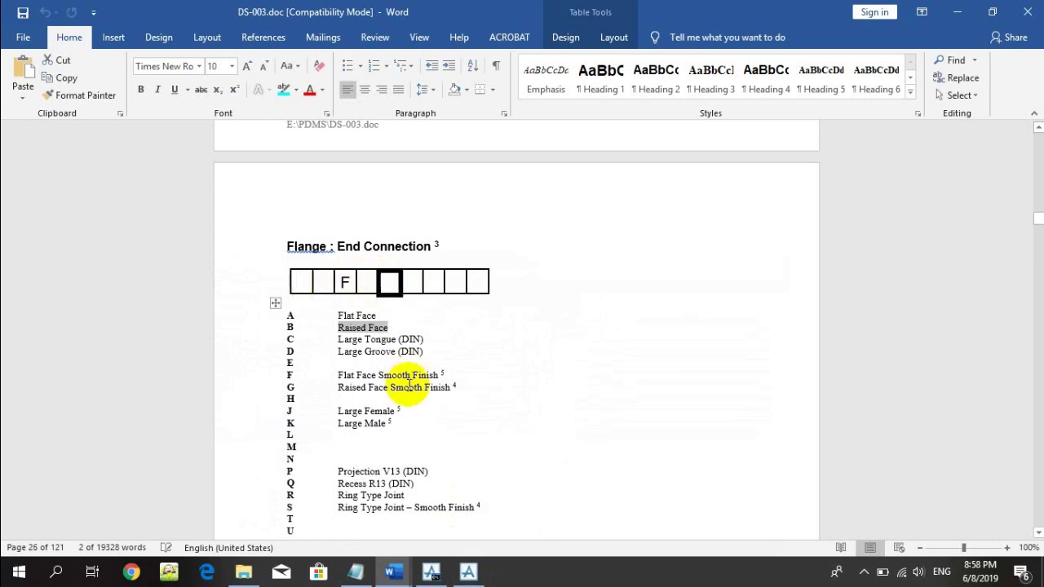
scroll(410, 387, down, 3)
scroll(409, 387, down, 15)
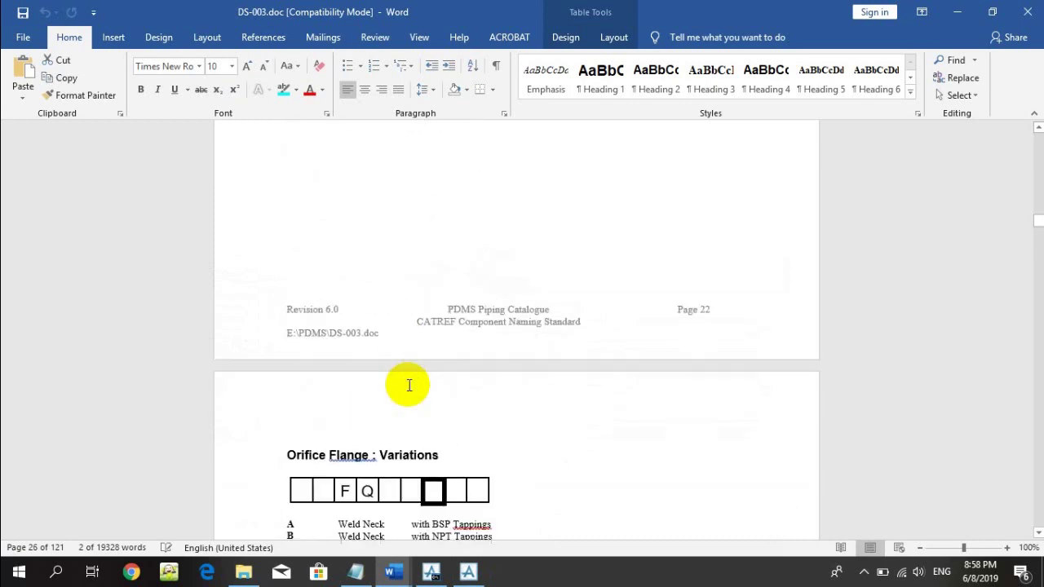
scroll(408, 385, up, 15)
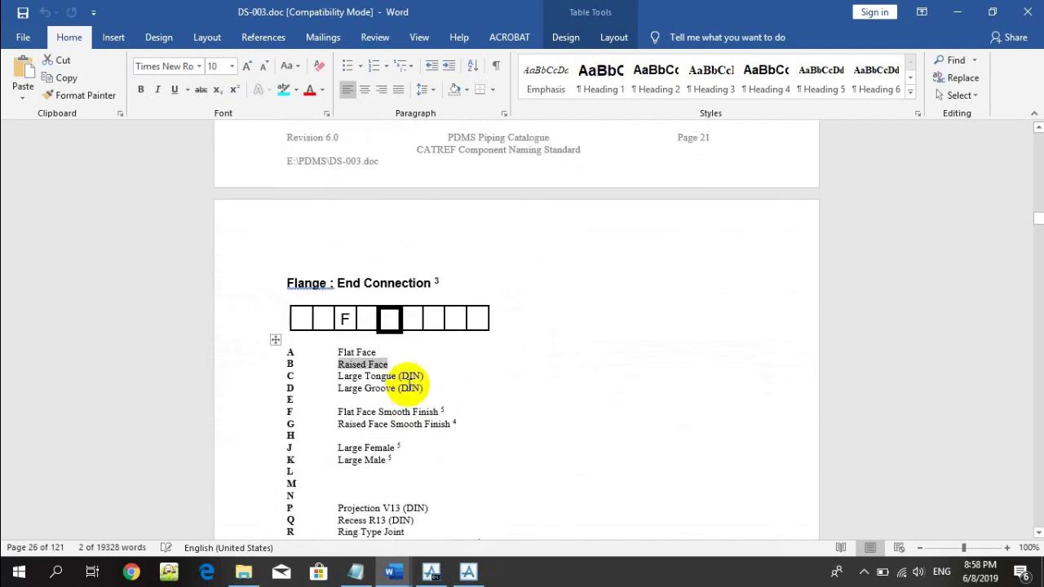
scroll(408, 384, down, 1)
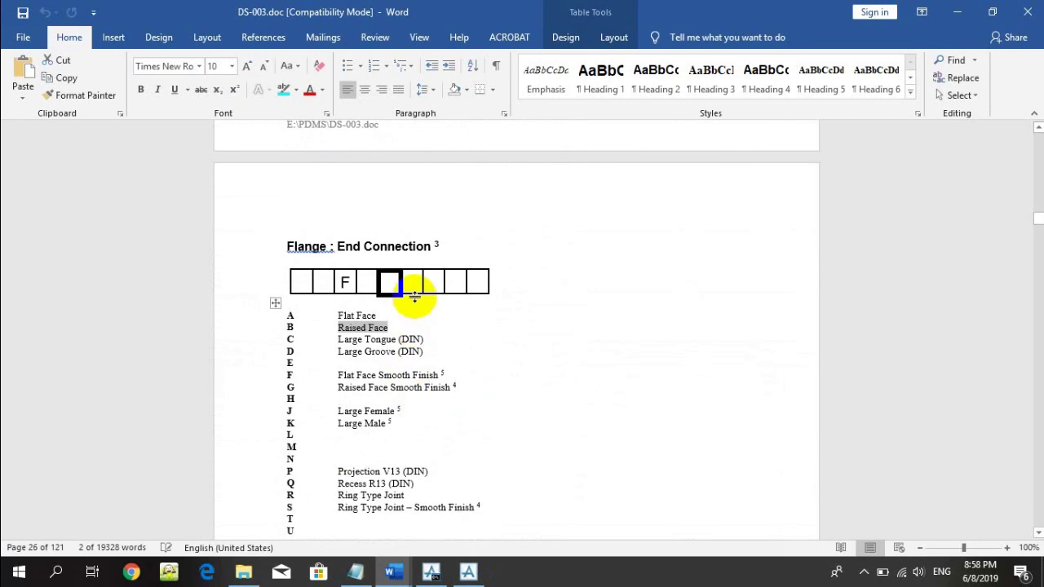
scroll(408, 345, down, 2)
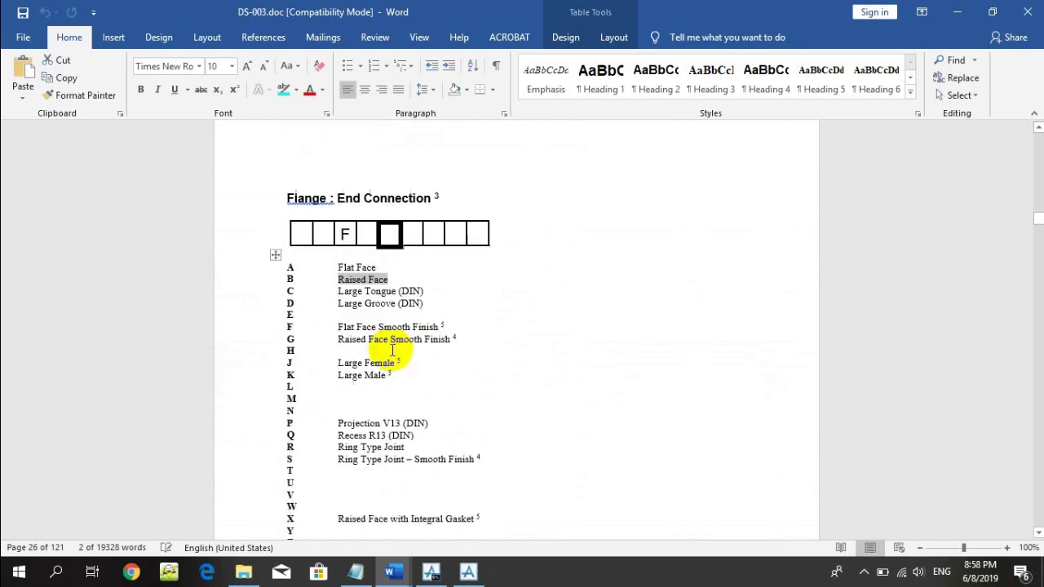
click(359, 573)
Select letter D in the Notepad code and mark the orifice flange variation position in DS-003
drag(399, 249, 429, 250)
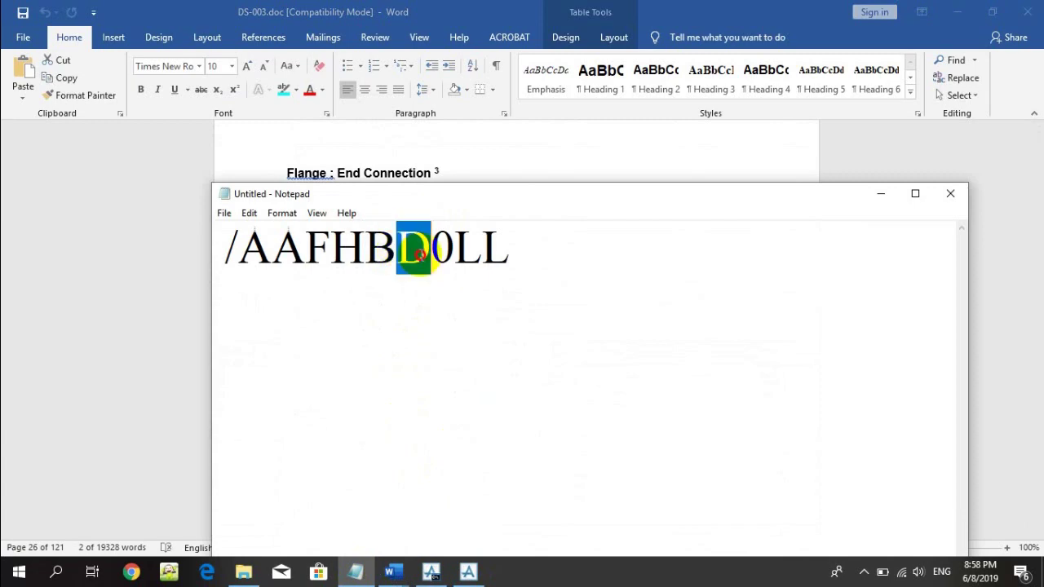
click(471, 571)
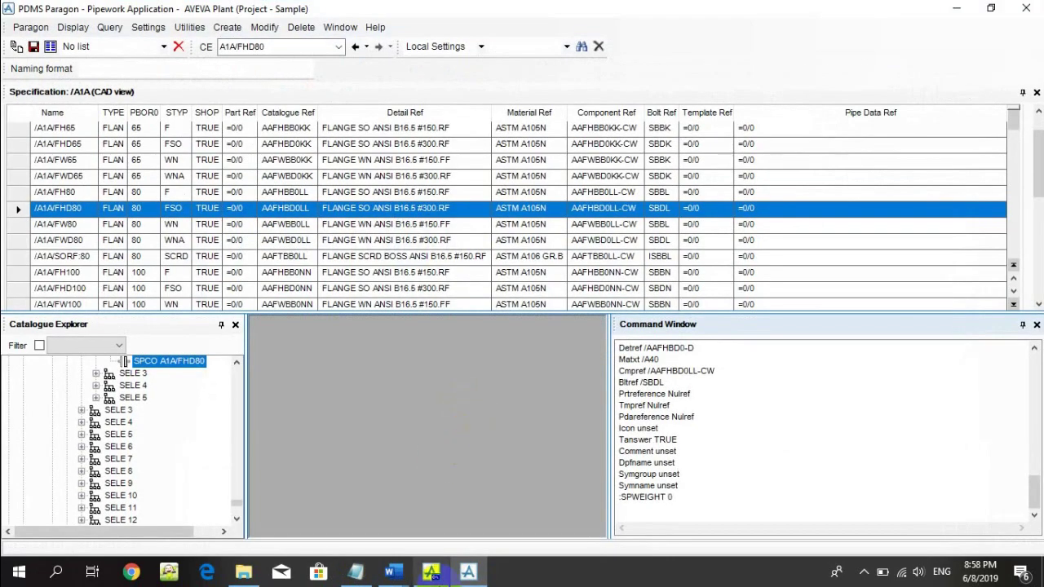
mouse_move(412, 581)
click(443, 520)
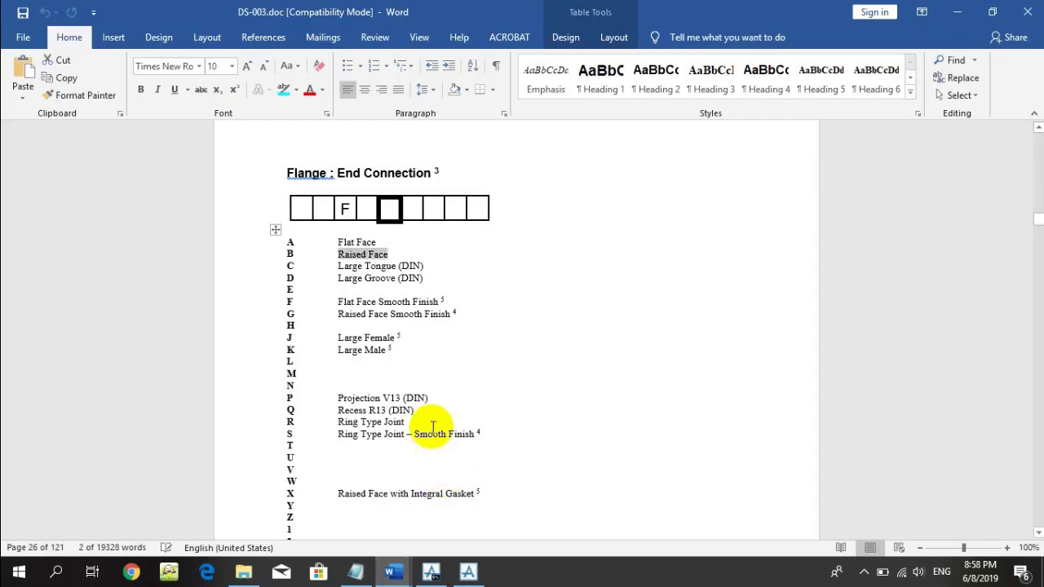
scroll(432, 427, down, 3)
scroll(432, 427, down, 10)
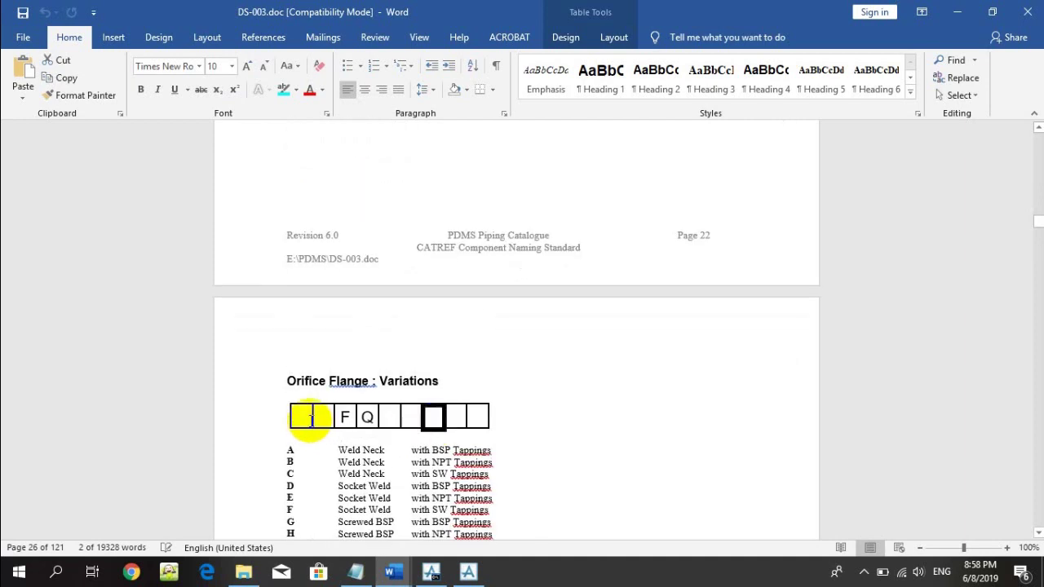
click(412, 420)
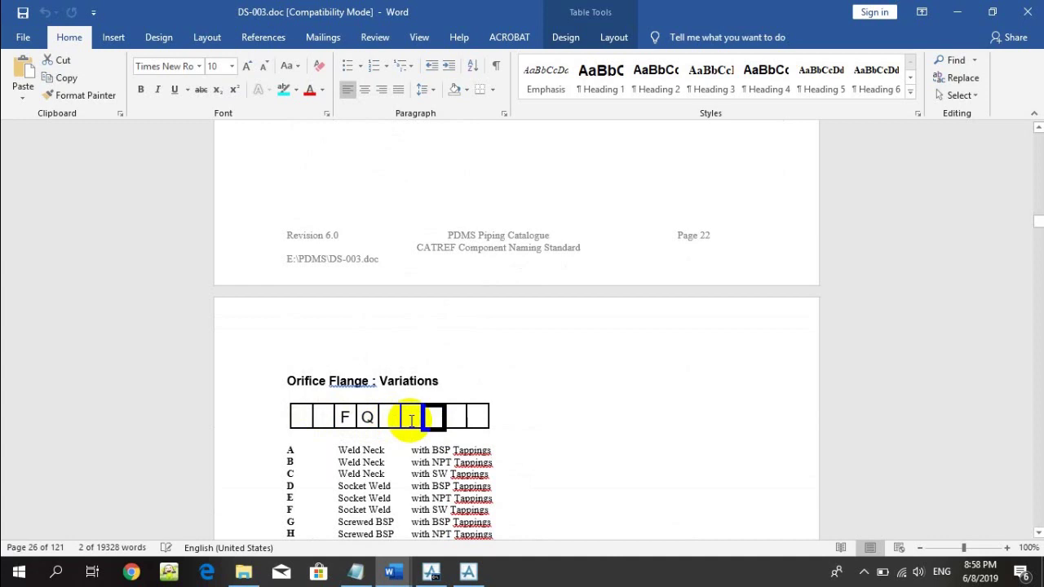
Scroll back and forth through DS-003's Flange : End Connection code table
scroll(409, 419, down, 15)
scroll(408, 427, up, 5)
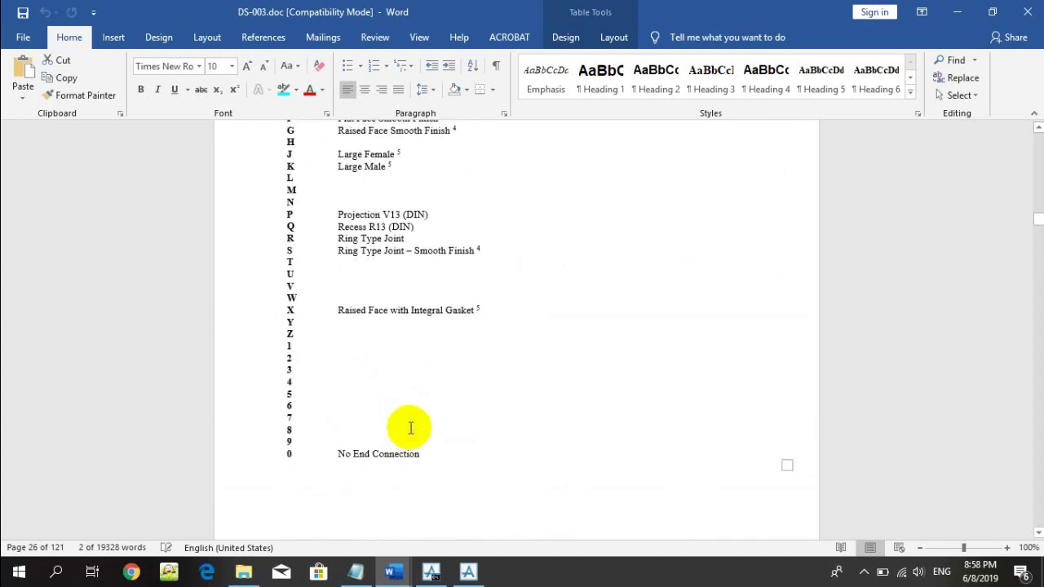
scroll(411, 429, up, 5)
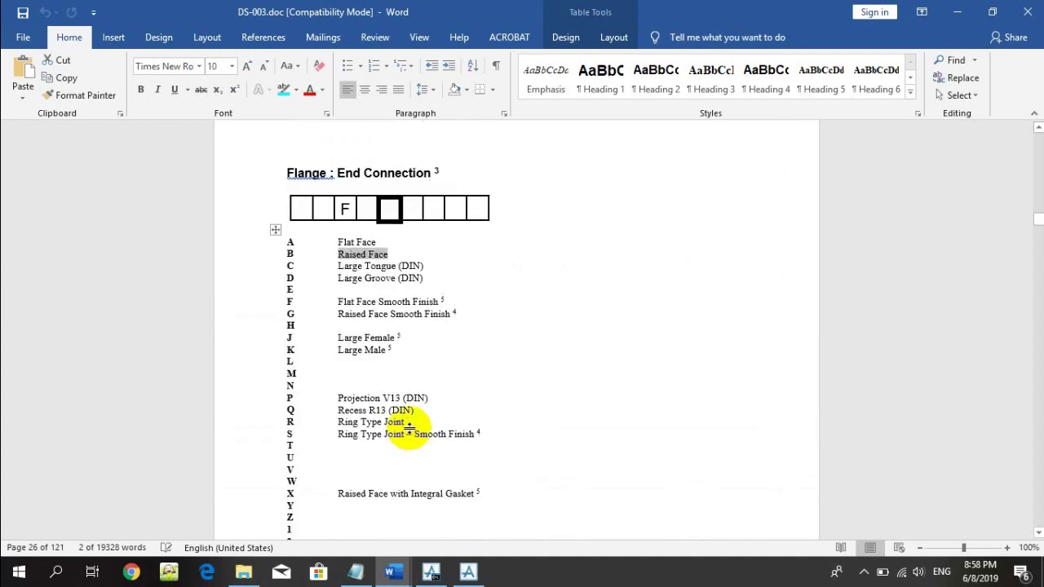
scroll(410, 426, up, 3)
scroll(411, 427, down, 15)
scroll(410, 429, up, 6)
scroll(410, 429, down, 20)
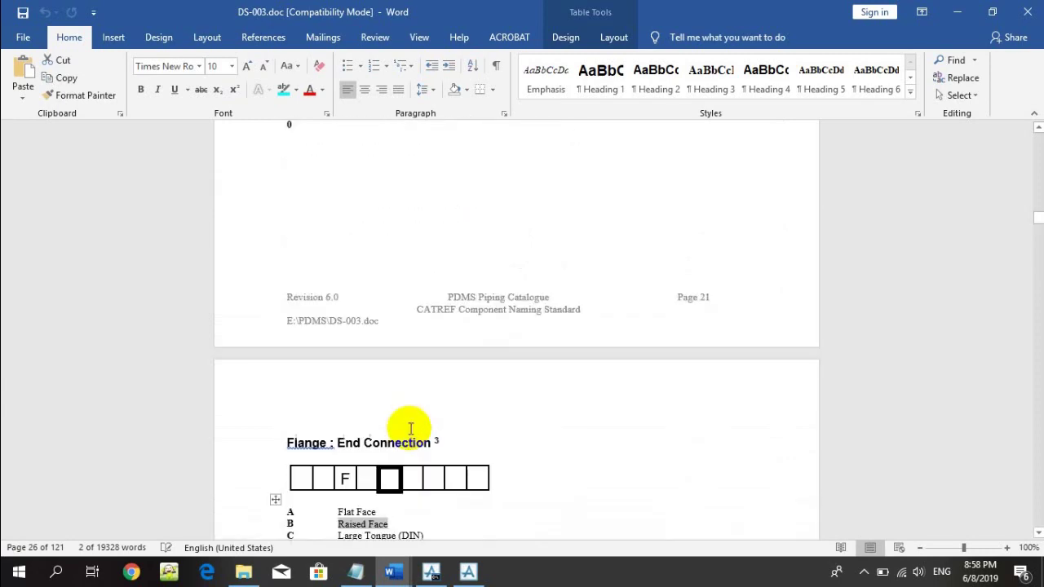
scroll(410, 428, down, 20)
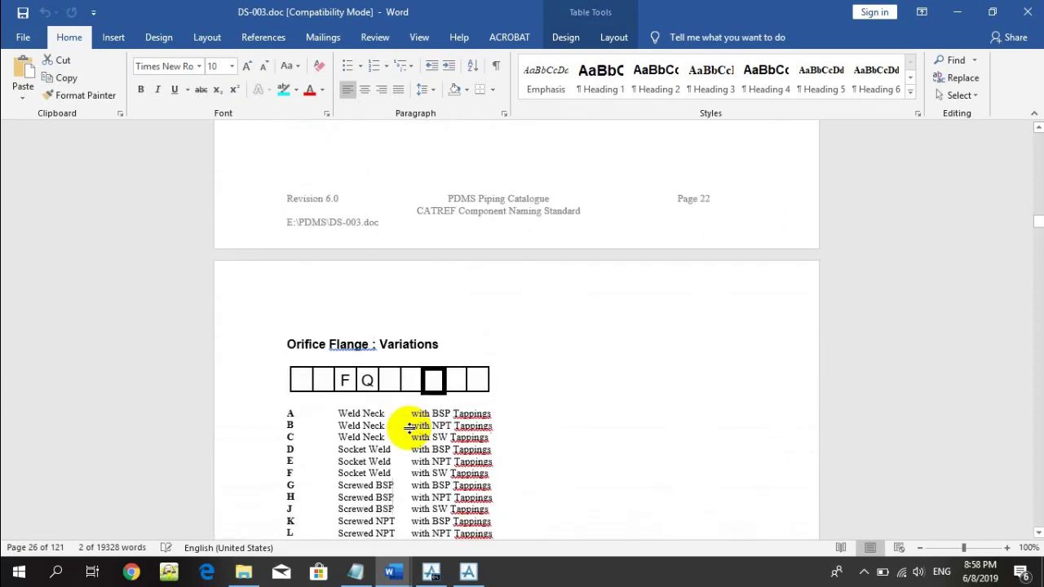
scroll(410, 428, down, 3)
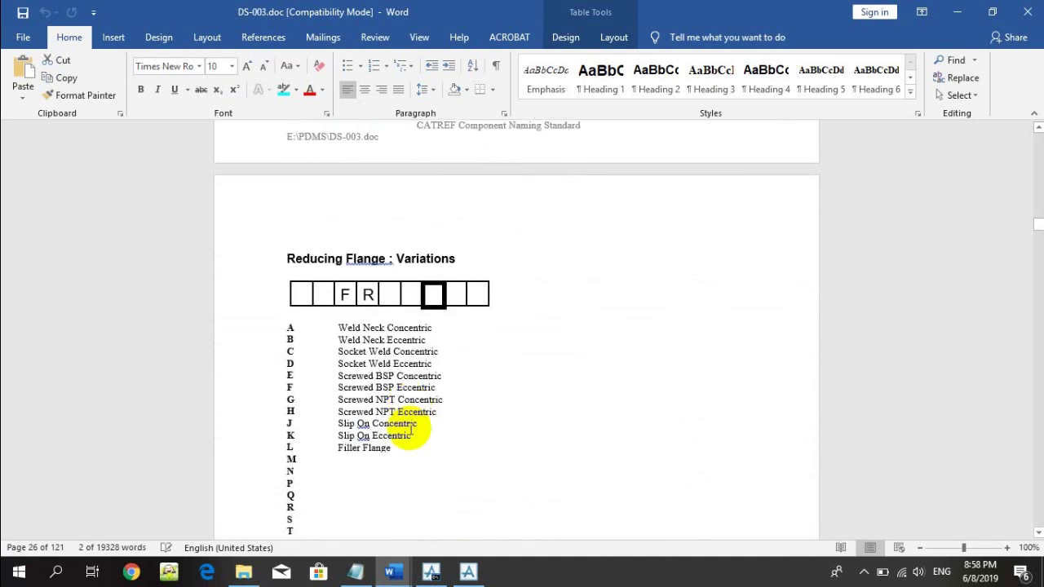
scroll(409, 428, down, 4)
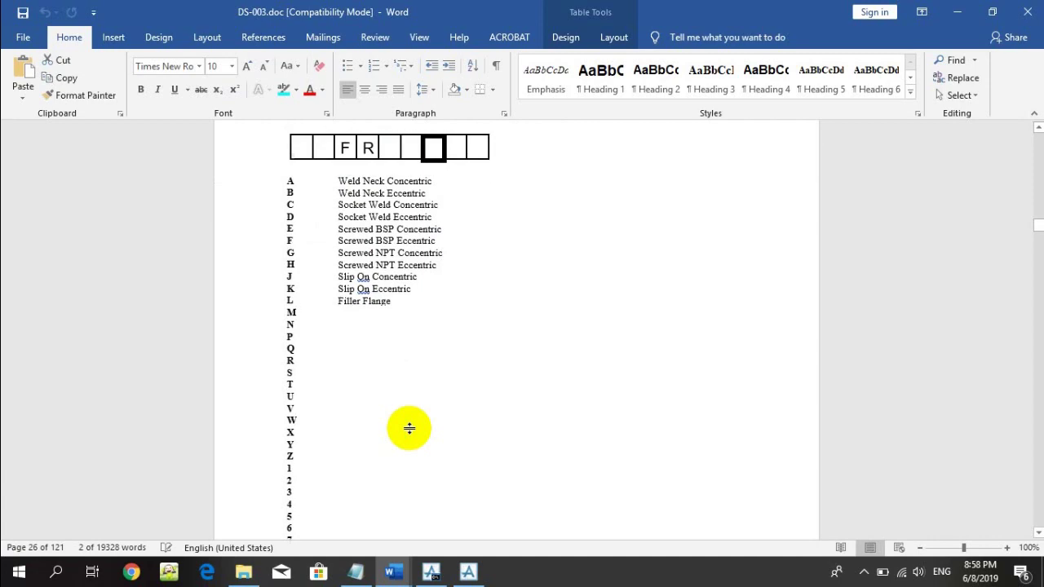
scroll(410, 428, down, 1)
scroll(411, 428, up, 20)
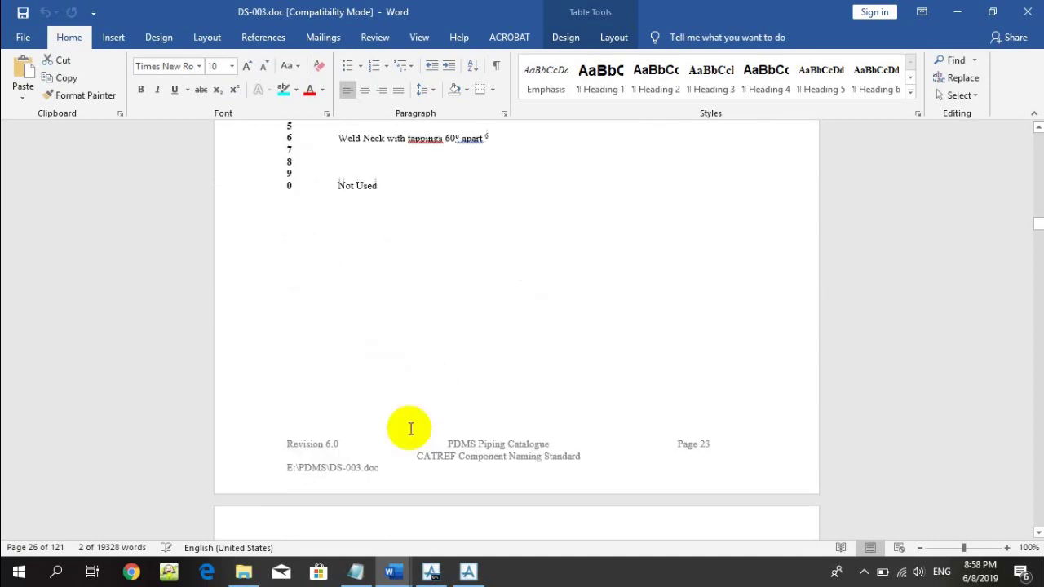
scroll(410, 428, down, 8)
scroll(409, 429, up, 2)
scroll(409, 428, down, 16)
scroll(410, 428, up, 6)
scroll(410, 429, up, 6)
scroll(396, 410, down, 9)
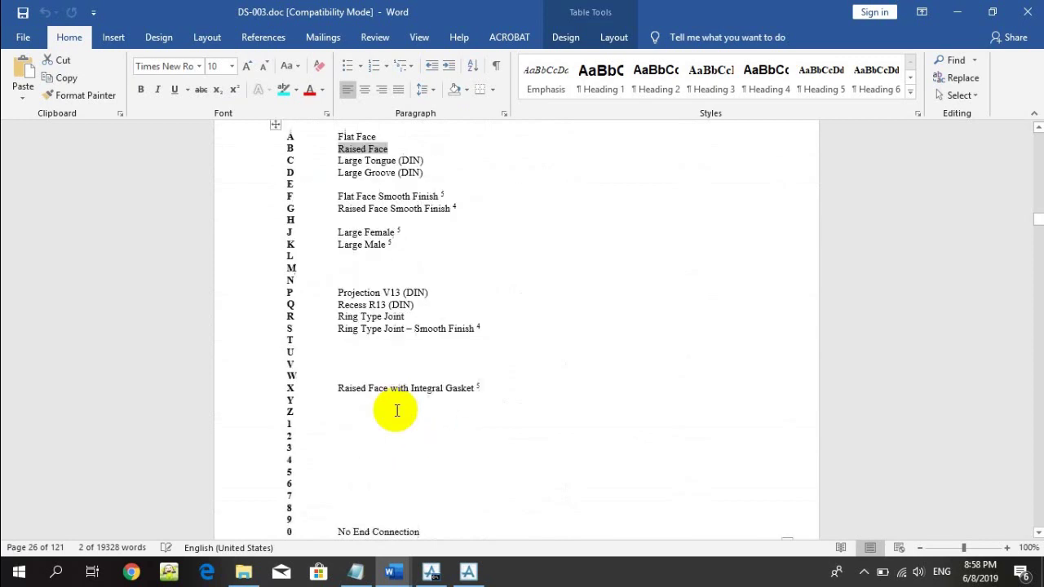
scroll(395, 416, up, 5)
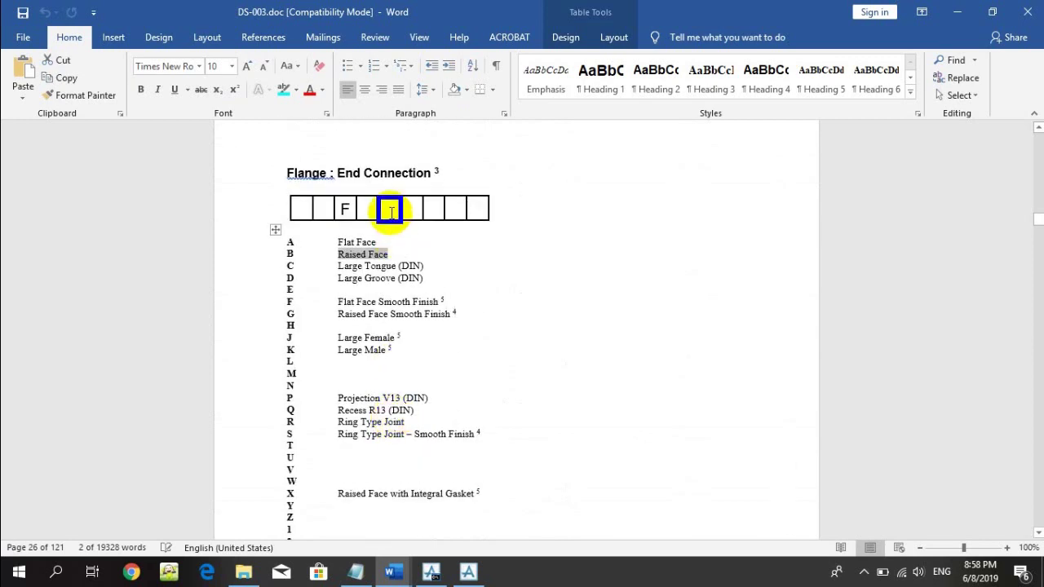
mouse_move(373, 569)
click(374, 459)
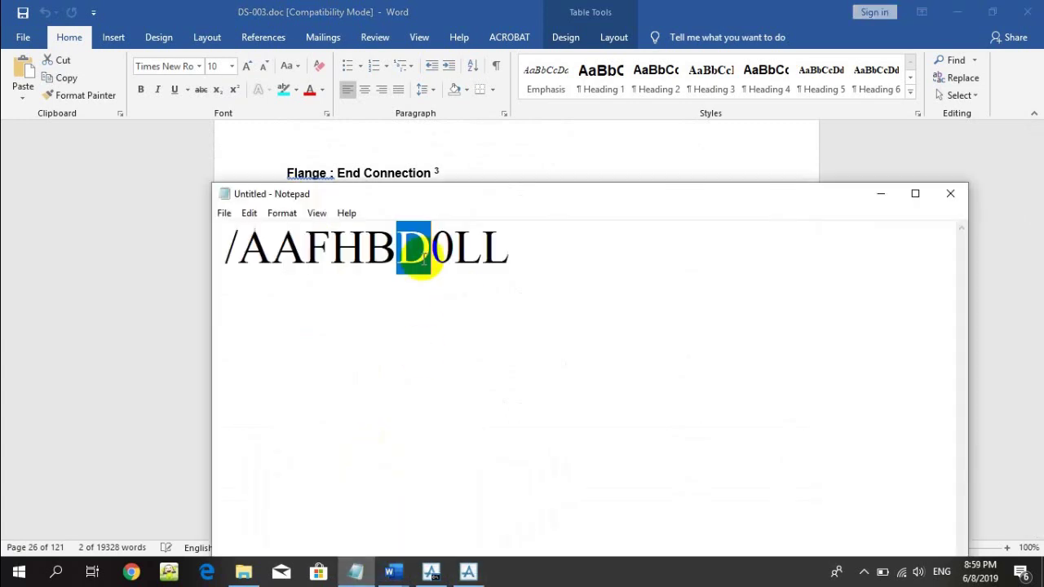
Highlight /AAFHBD0LL in Notepad and isolate the end-connection letter D
drag(222, 238, 506, 259)
drag(396, 245, 431, 245)
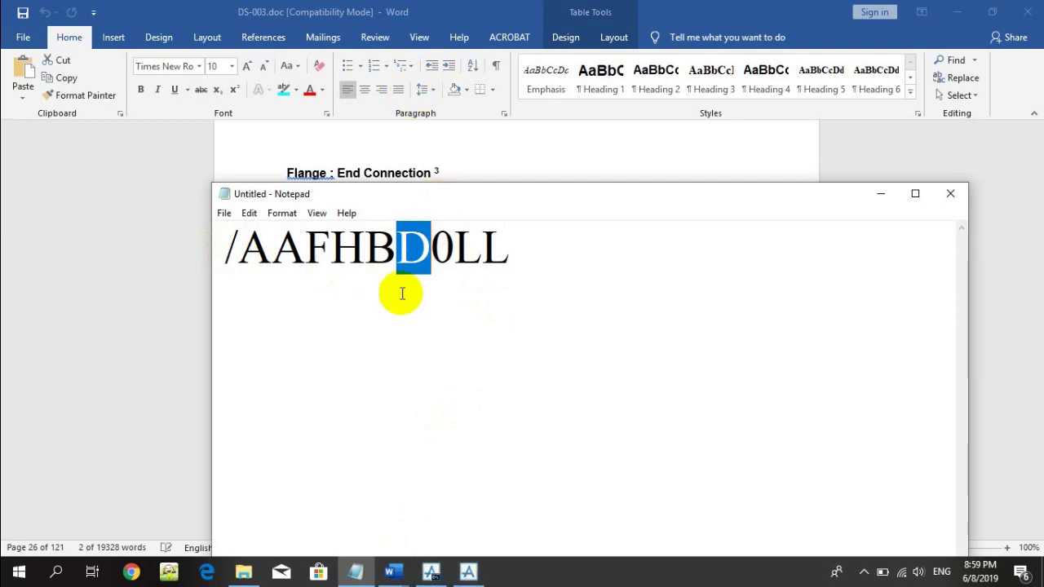
click(467, 571)
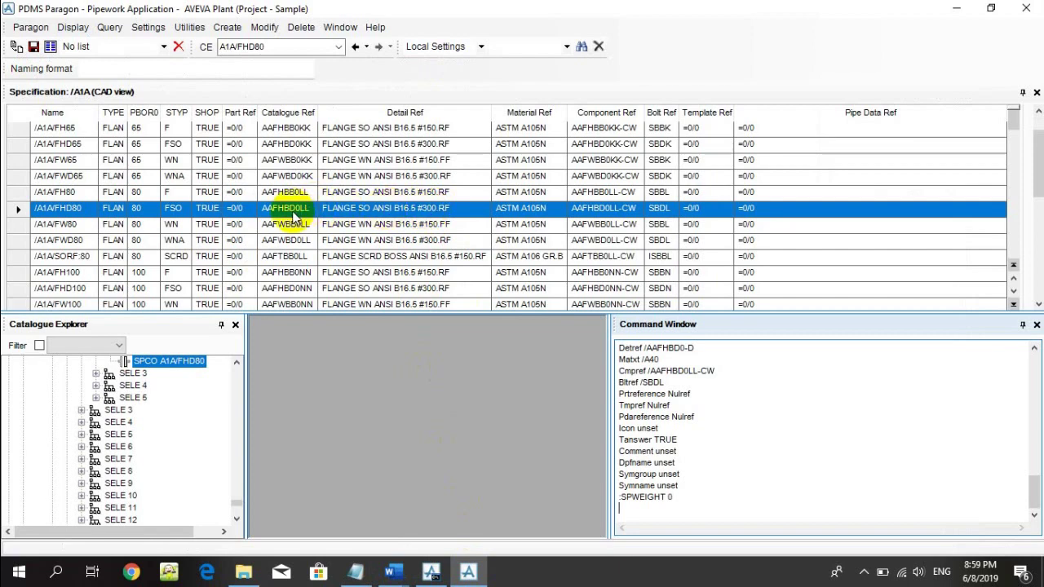
Select the /A1A/FH80 row and compare its AAFHBB0LL #150.RF catref with FHD80
click(397, 193)
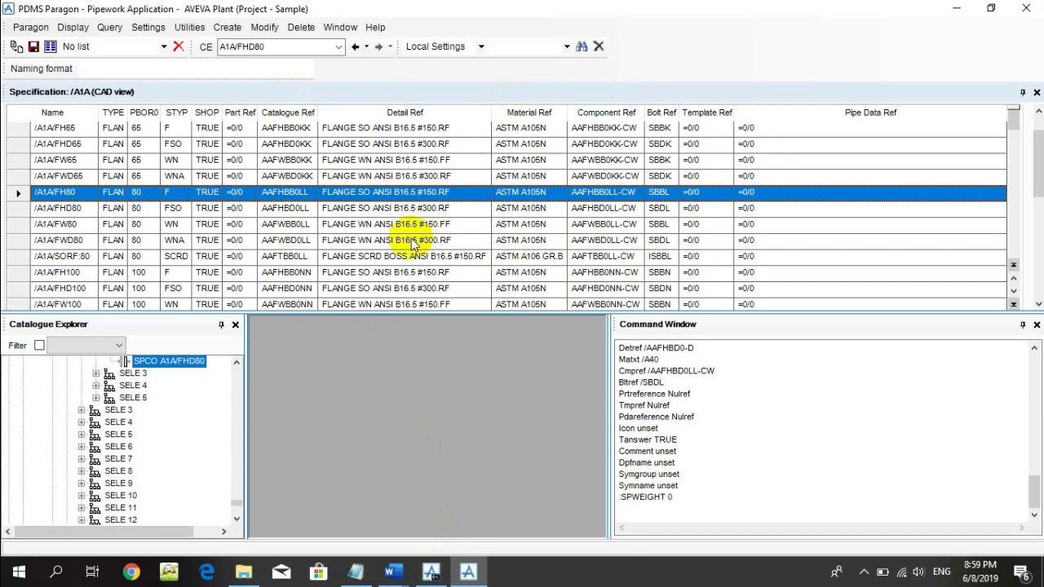
scroll(413, 240, down, 3)
scroll(466, 221, up, 3)
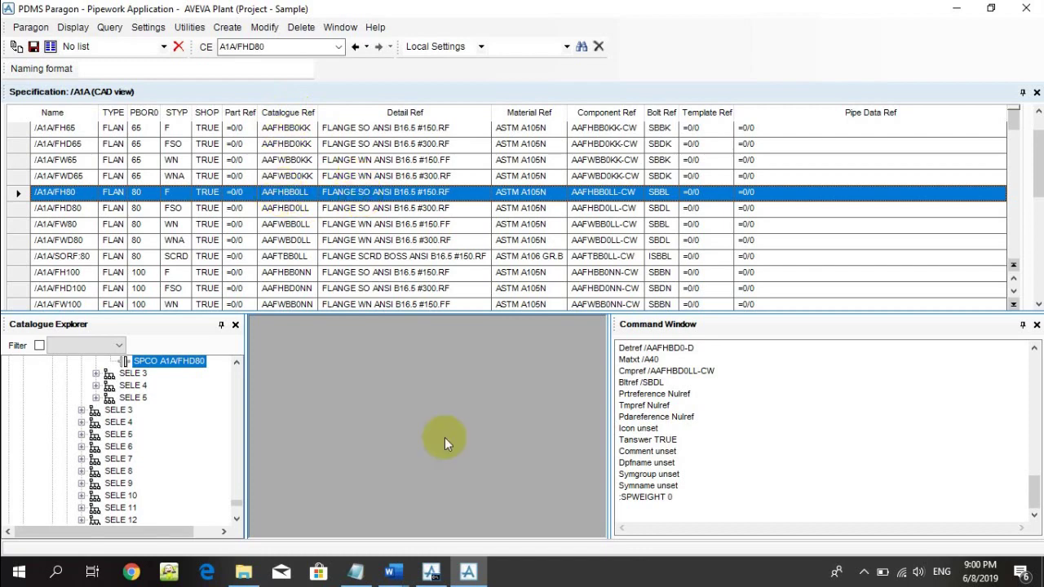
Minimize DS-003 in Word and select the /A1A/FHD80 row (AAFHBD0LL, #300.RF)
mouse_move(394, 573)
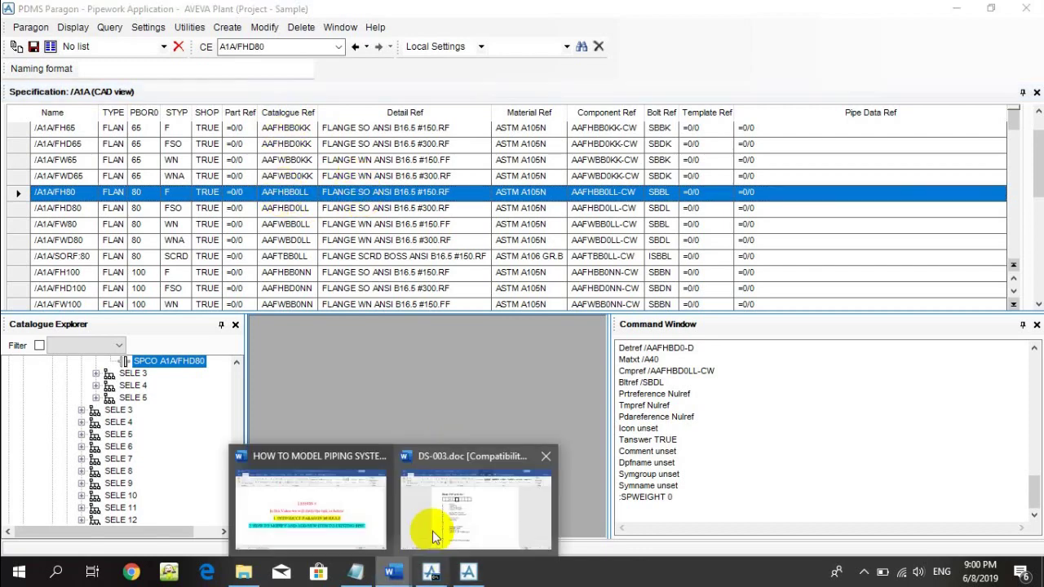
click(436, 530)
click(957, 12)
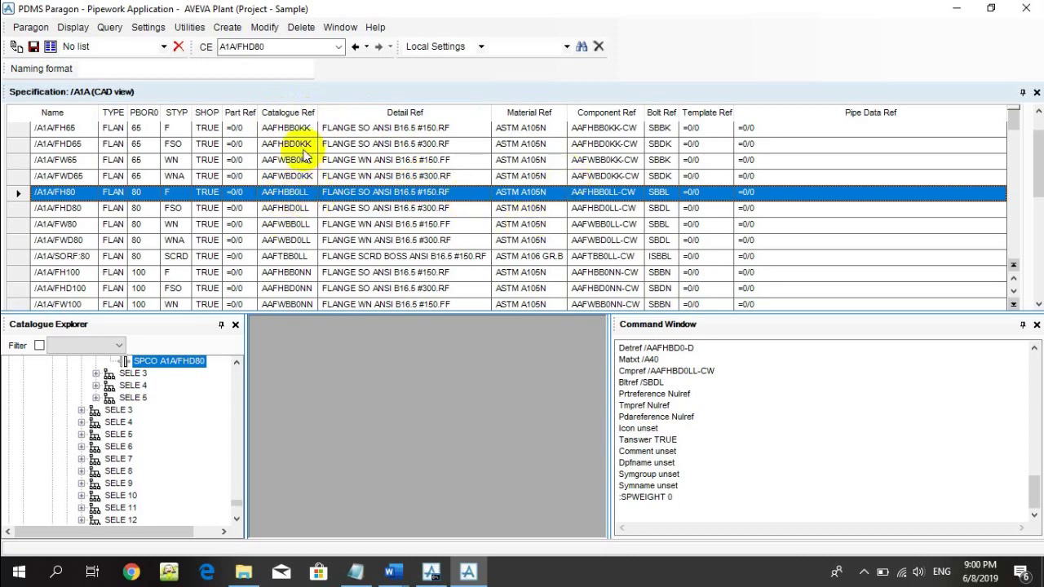
click(288, 210)
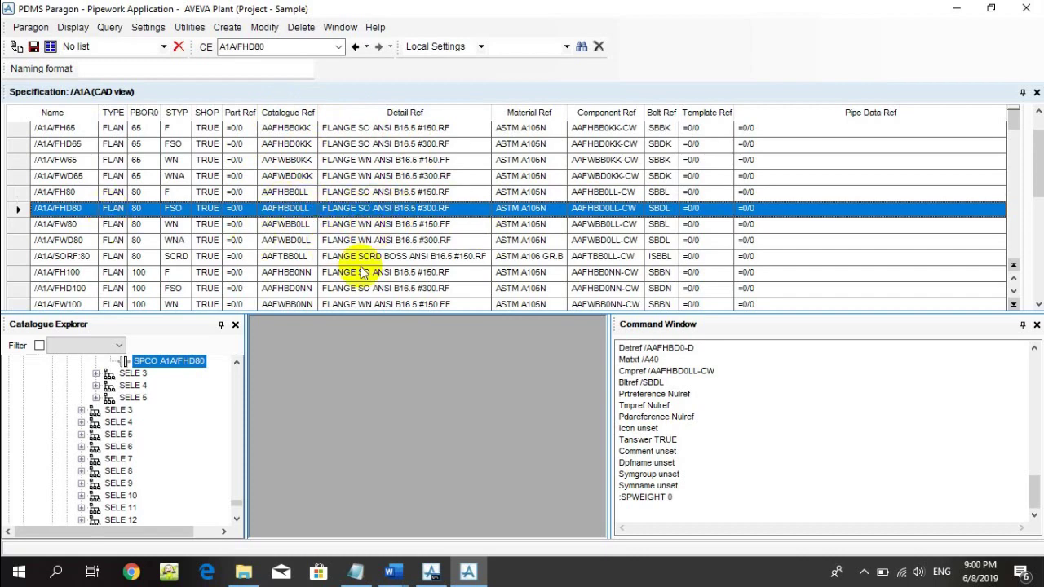
click(415, 231)
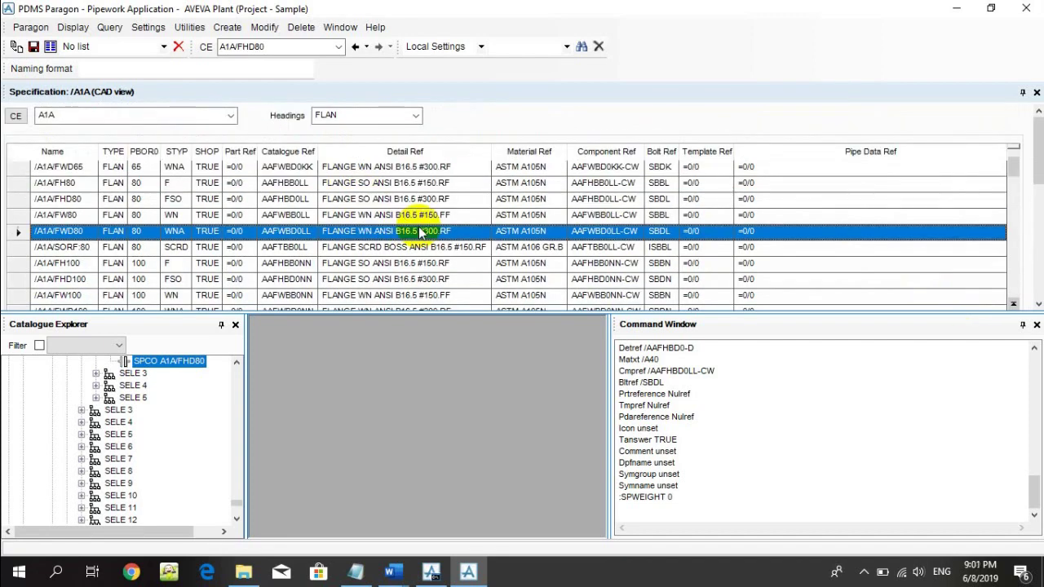
click(214, 265)
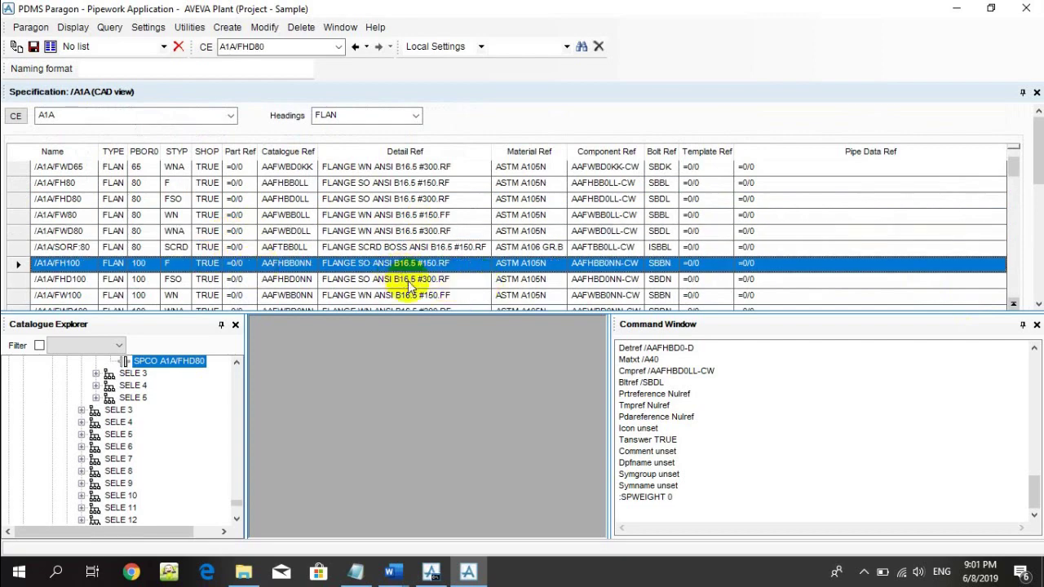
scroll(411, 281, down, 5)
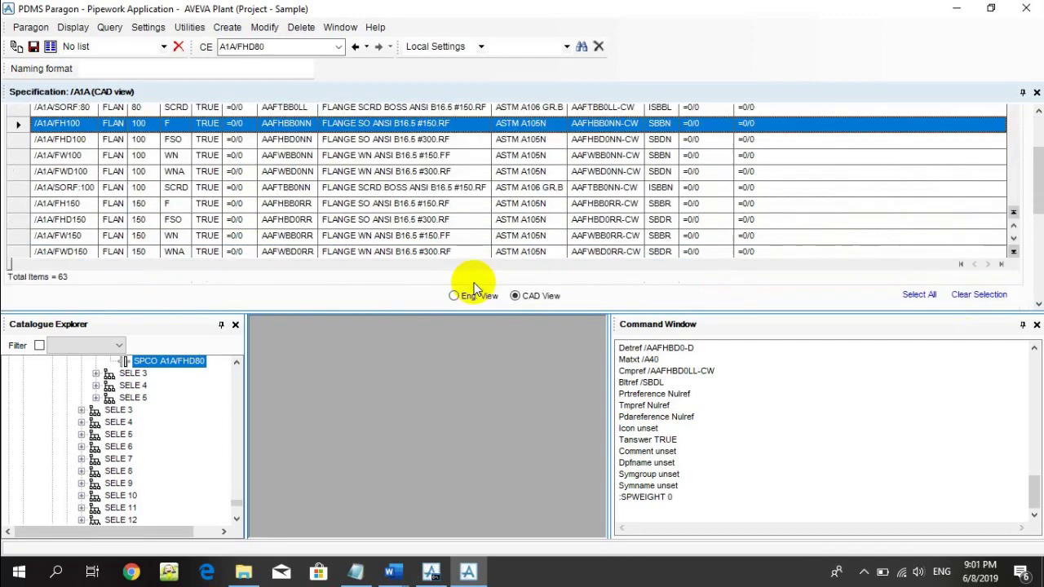
click(439, 145)
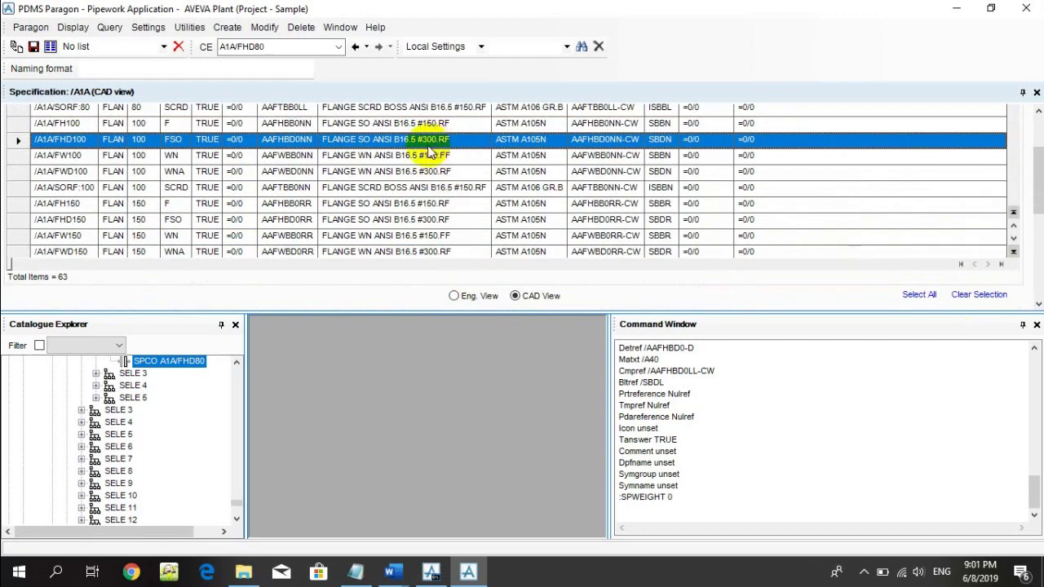
click(446, 157)
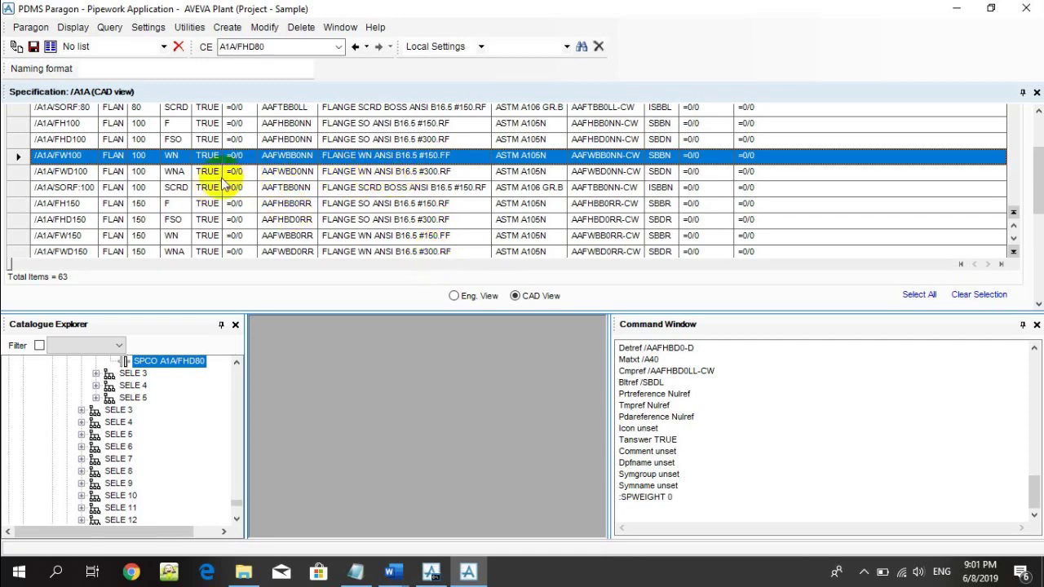
Navigate from FW100 to detail text AAFWBB0-D and change its Rtext to 'FLANGE WN ANSI B16.5 #150.RF'
right_click(465, 149)
mouse_move(508, 154)
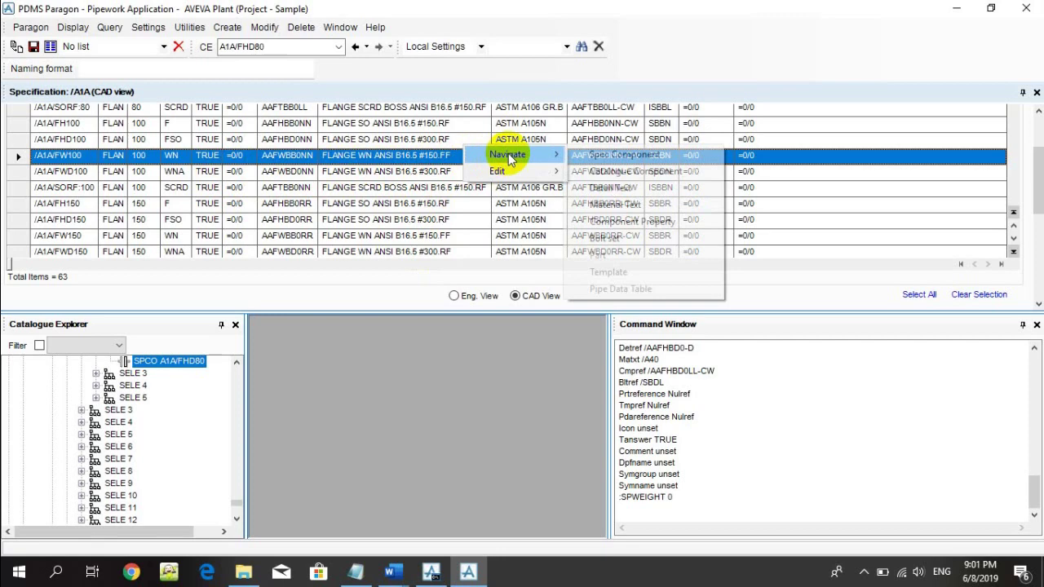
click(624, 188)
click(658, 517)
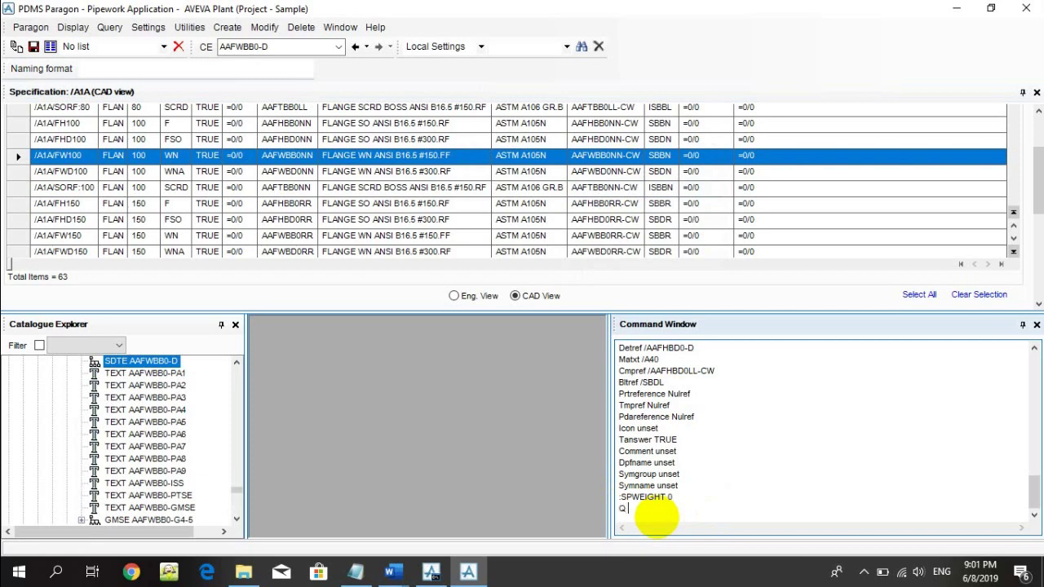
text(Q ATT)
key(Return)
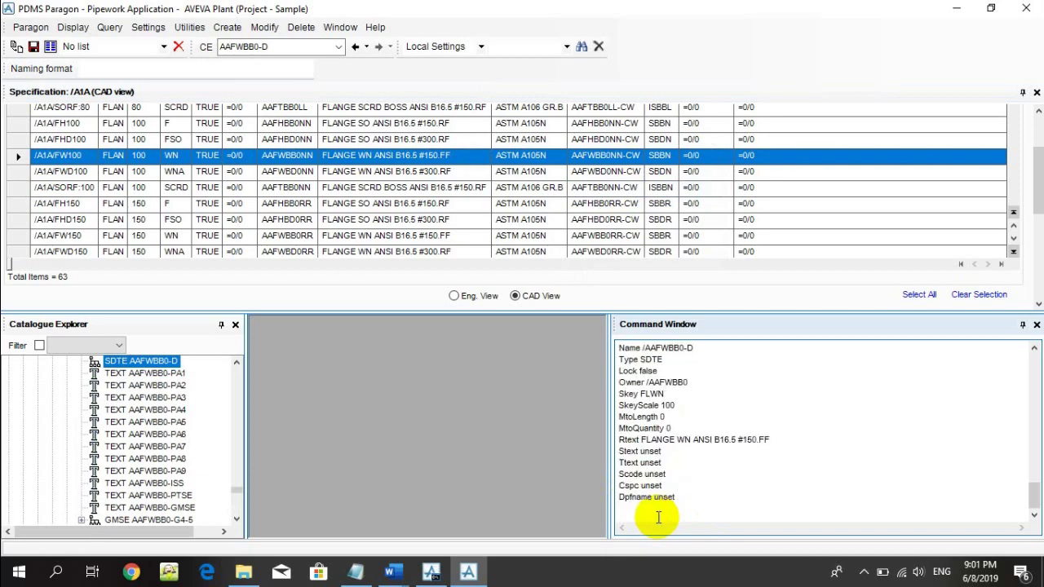
double_click(737, 441)
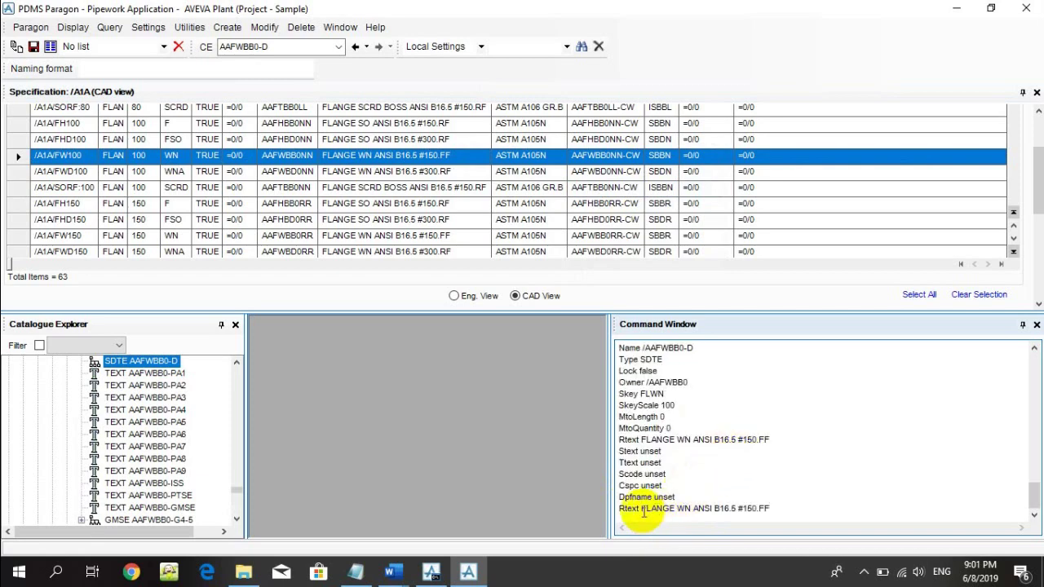
key(Home)
key(ctrl+Right)
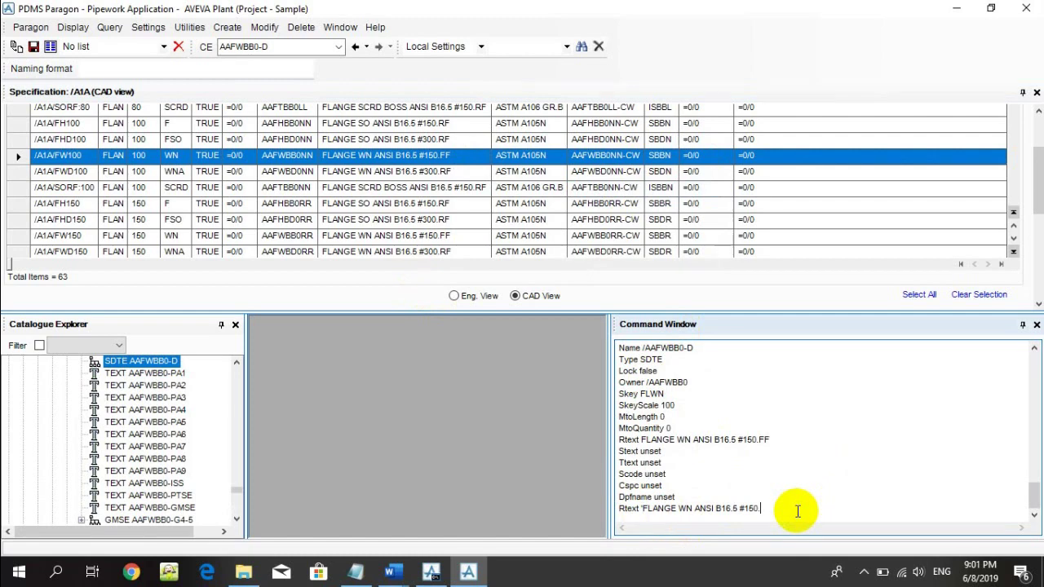
key(Return)
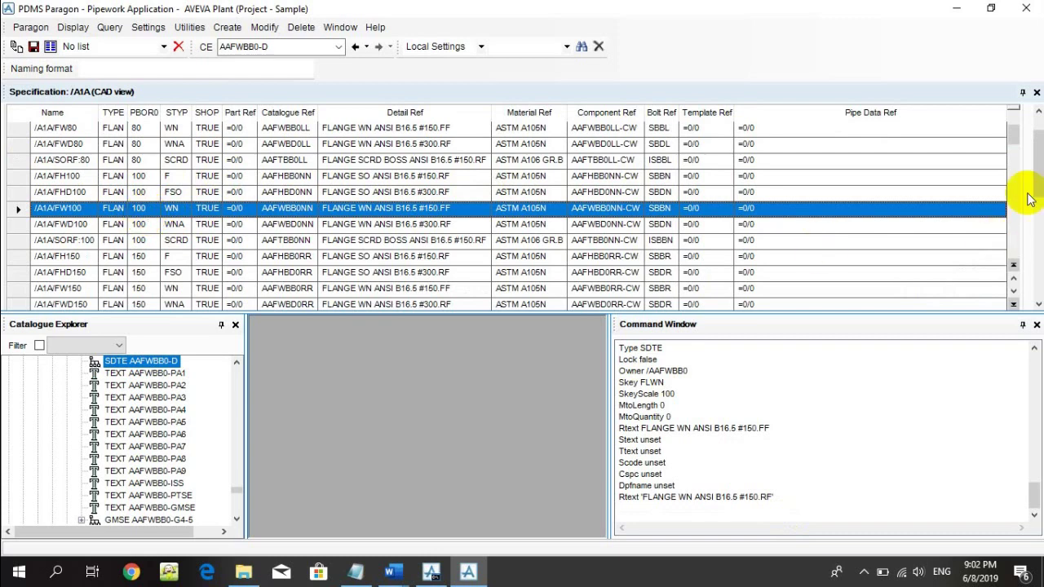
Open the Add New Items form and set the size range From/To to 100
click(1015, 140)
drag(1015, 140, 933, 215)
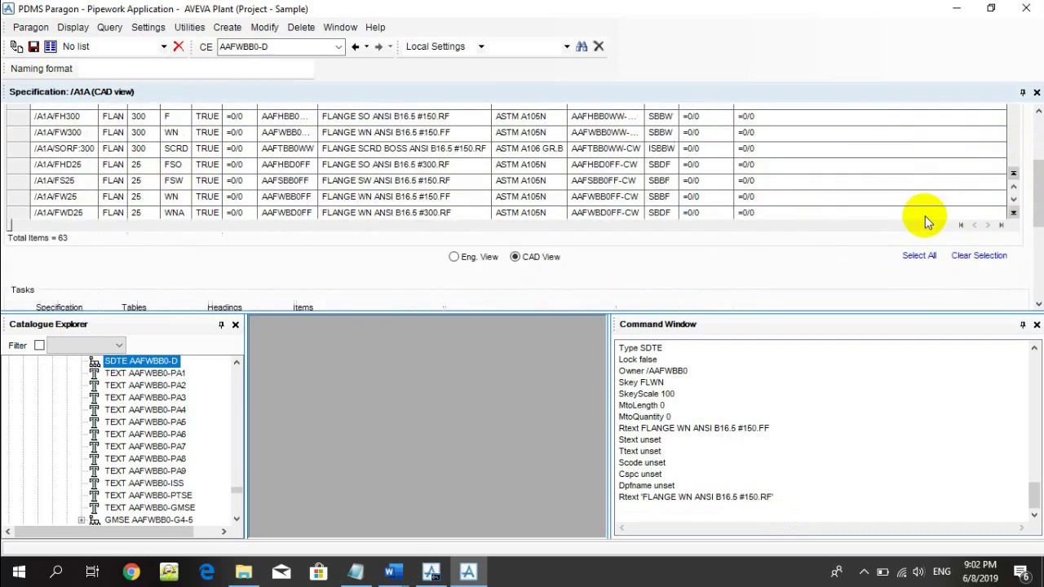
scroll(926, 219, down, 3)
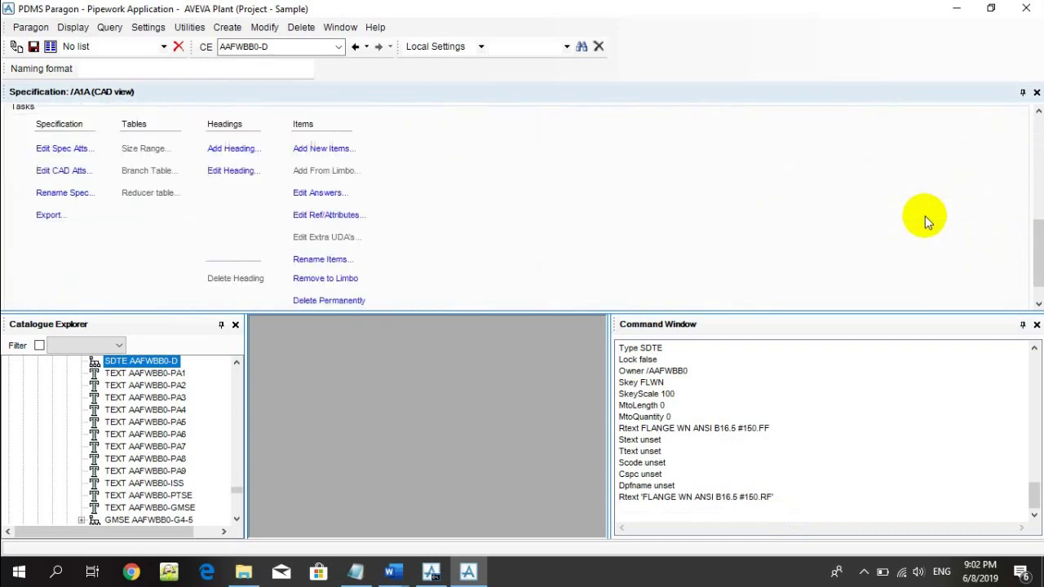
click(331, 150)
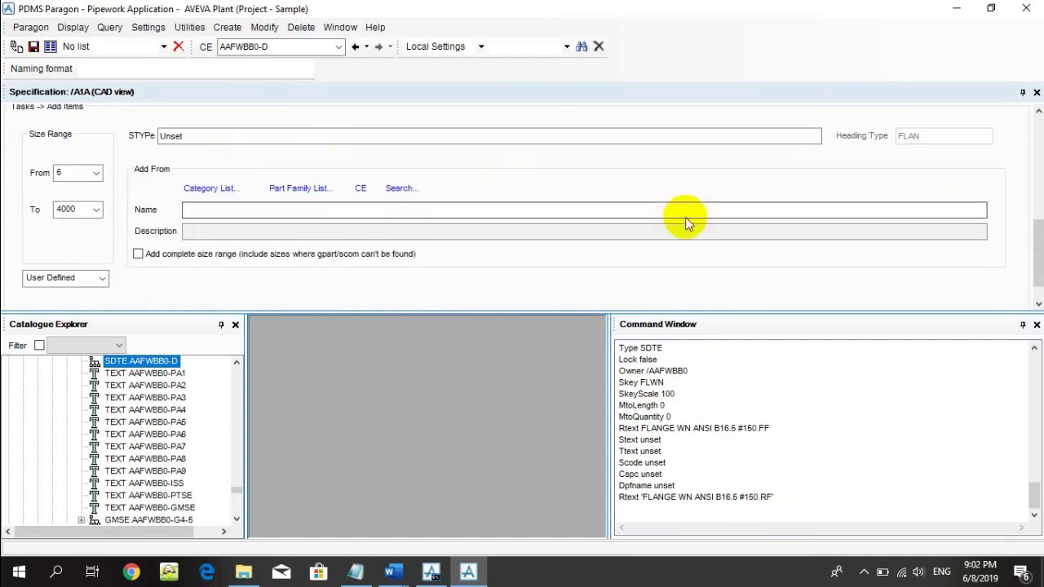
click(96, 174)
click(97, 280)
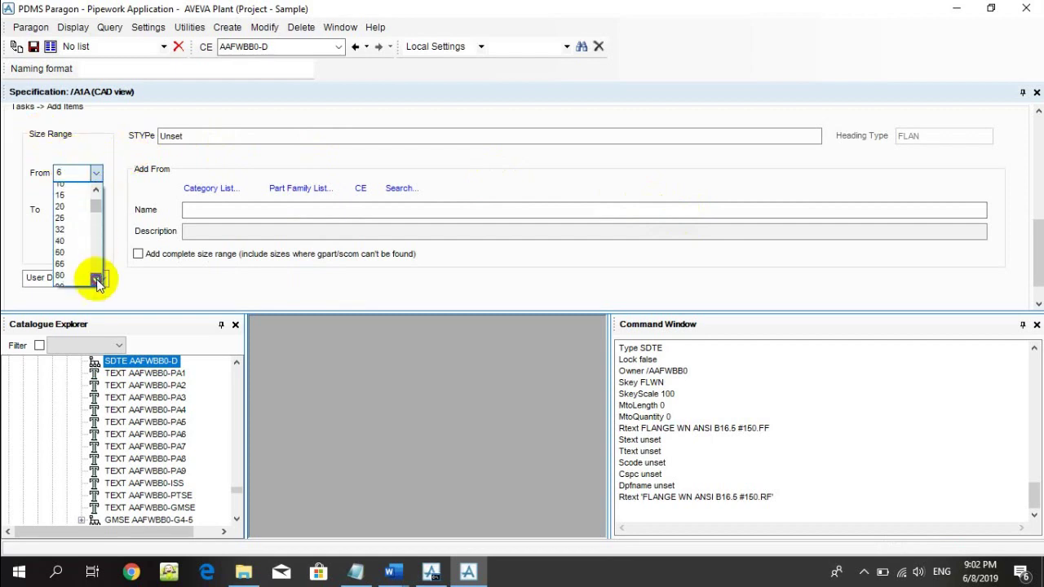
click(96, 280)
click(81, 243)
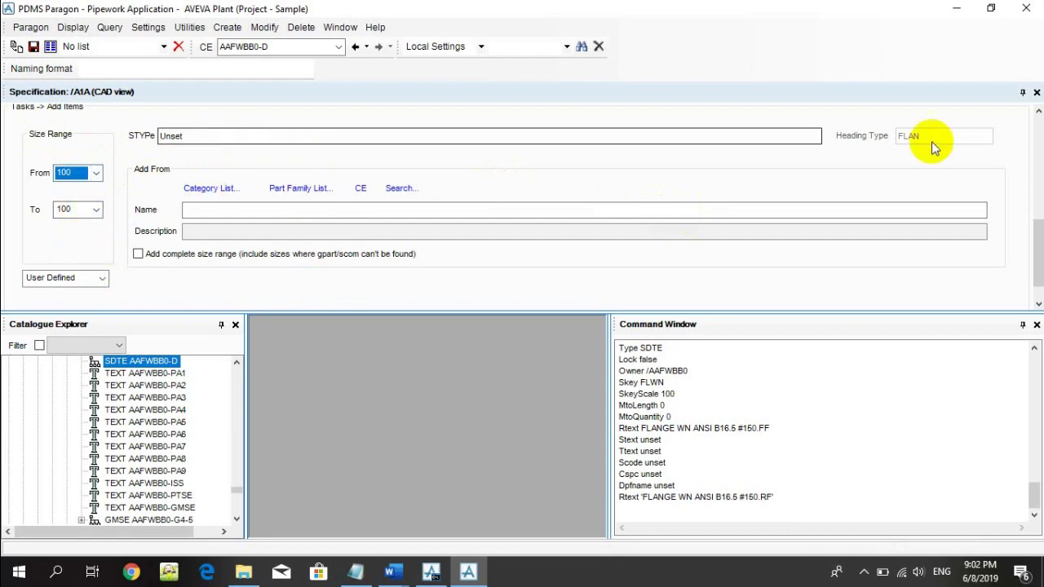
Enter WN as the new items' STYPe and open the catalogue search form
drag(1032, 238, 1033, 143)
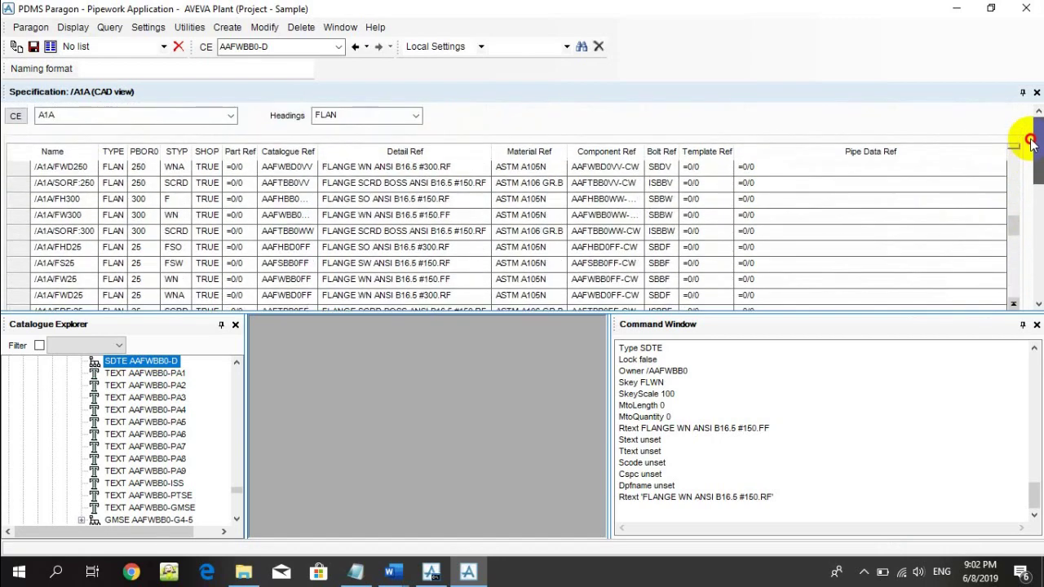
drag(1032, 143, 1017, 217)
click(282, 226)
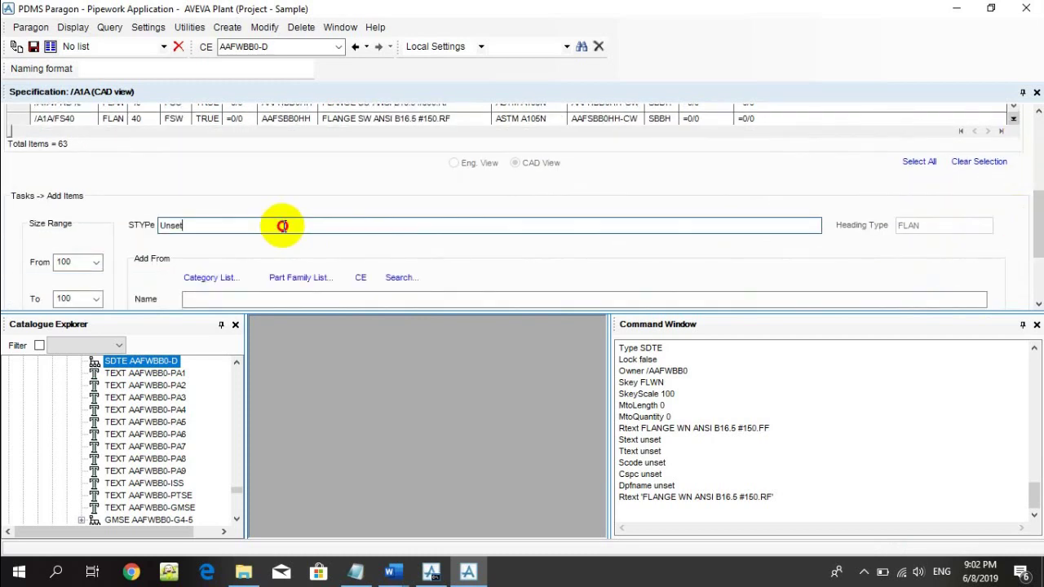
text(WN)
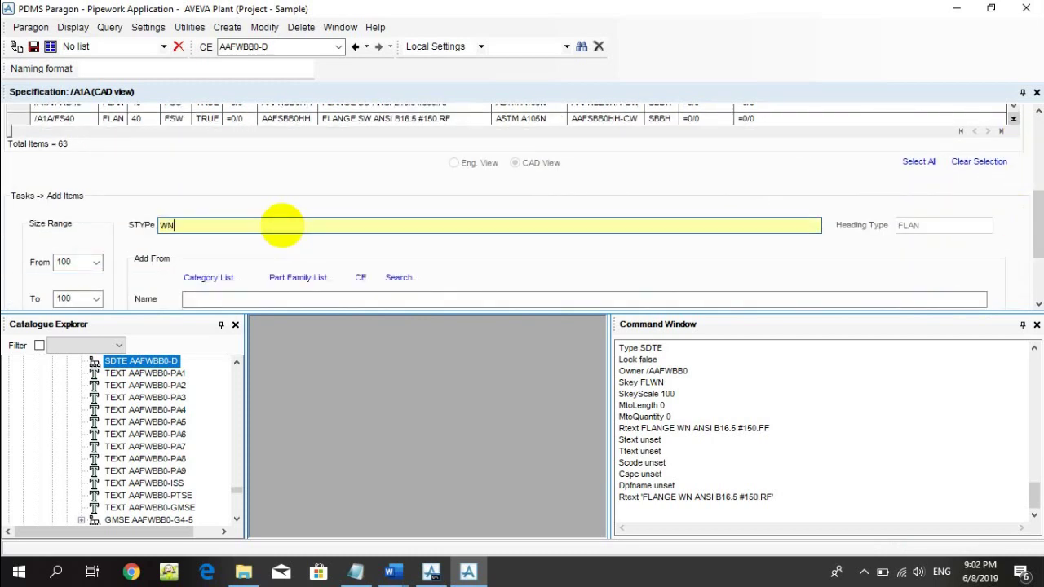
key(Return)
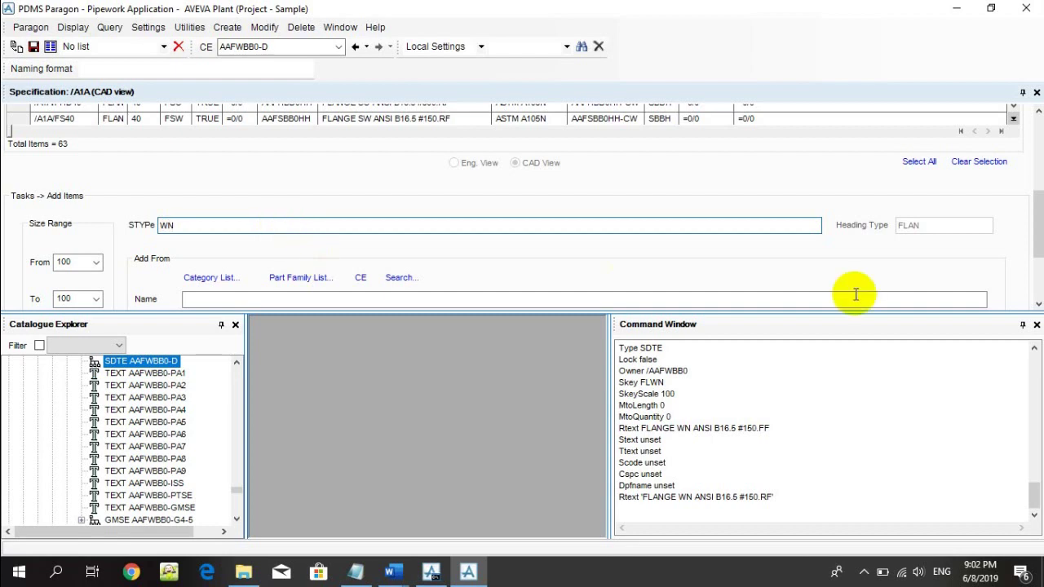
drag(1035, 222, 1040, 256)
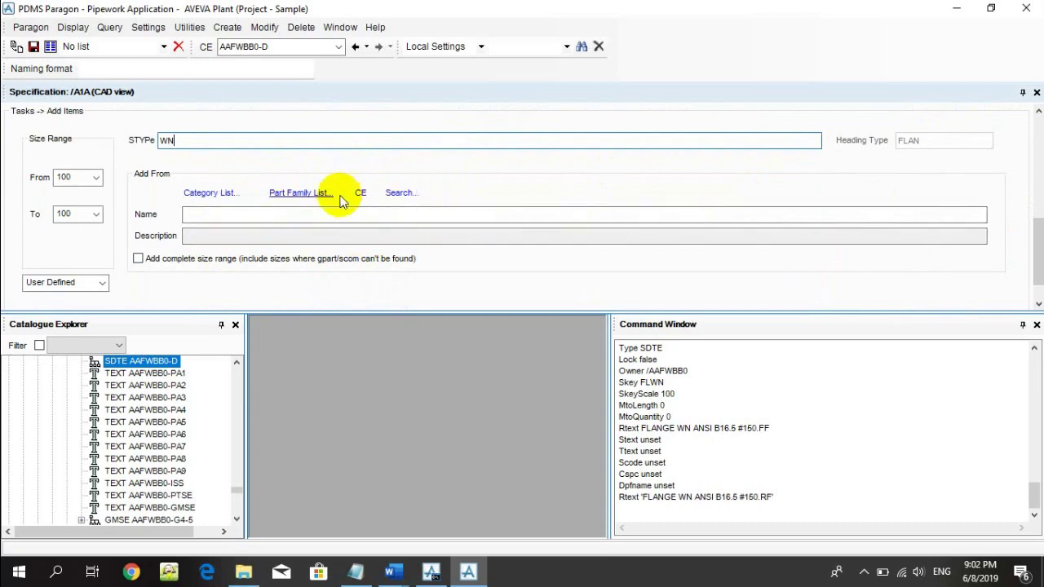
click(400, 196)
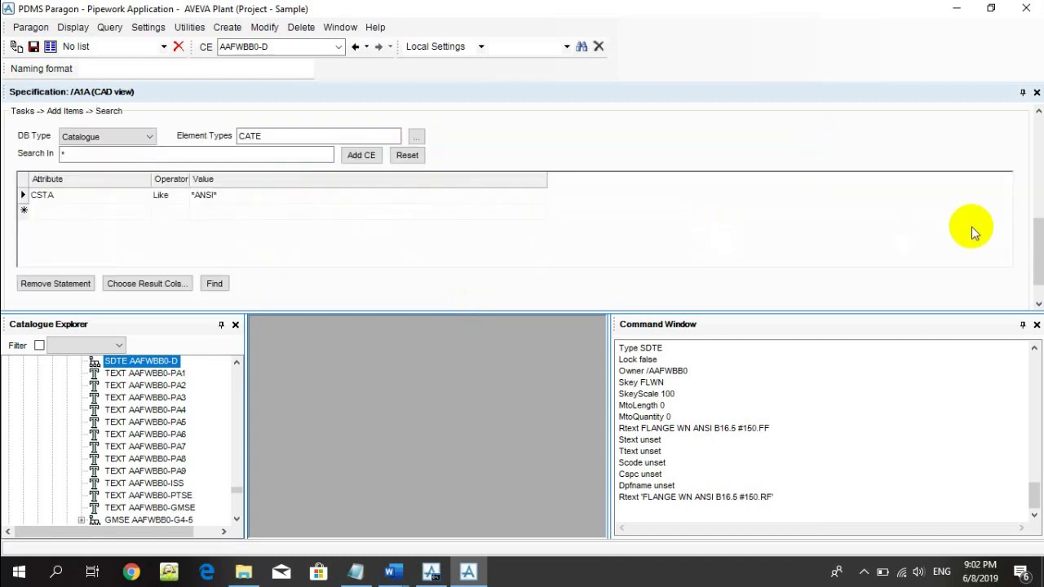
Run the catalogue search and filter Description to entries containing 'FLA'
click(212, 284)
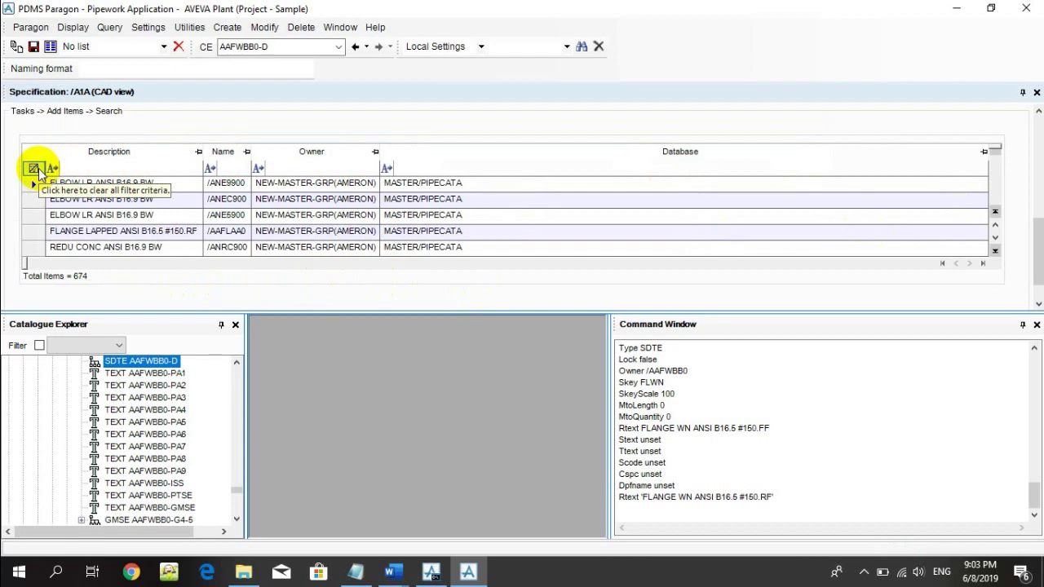
click(53, 168)
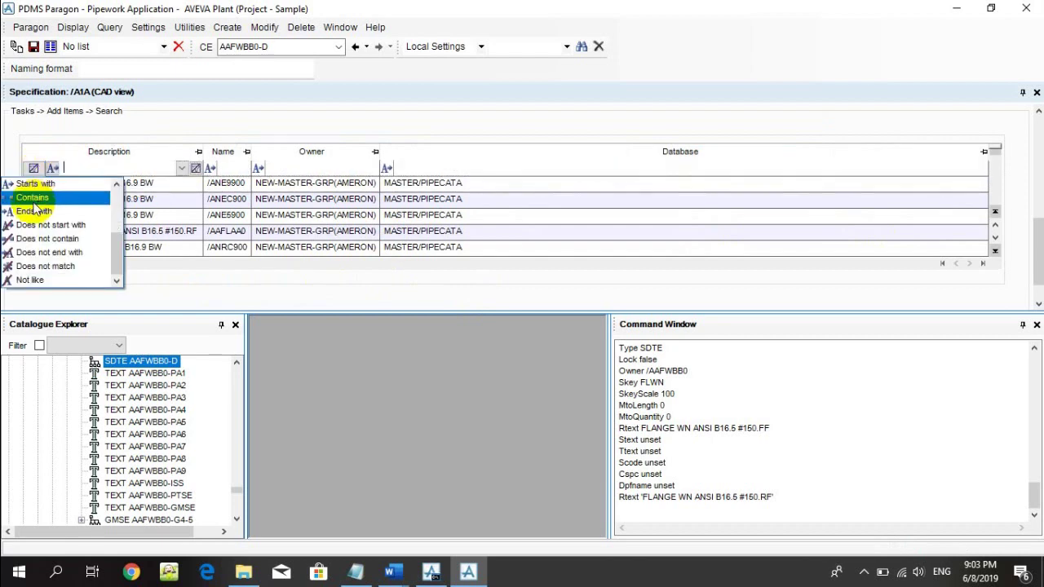
click(30, 199)
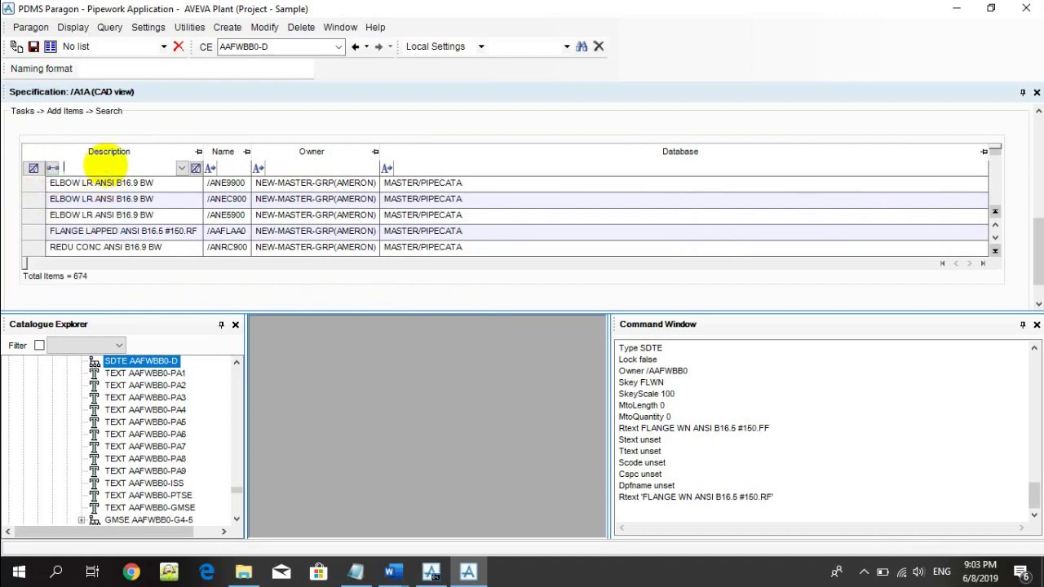
text(FLANGE)
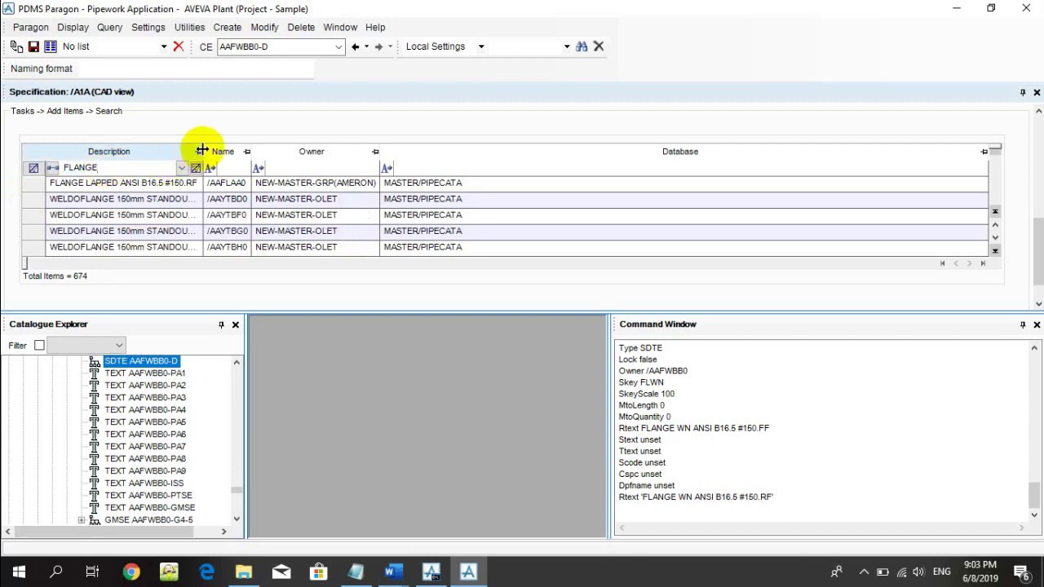
Widen the Description column and select the FLANGE WN ANSI B16.5 #600.RF item
drag(203, 149, 337, 147)
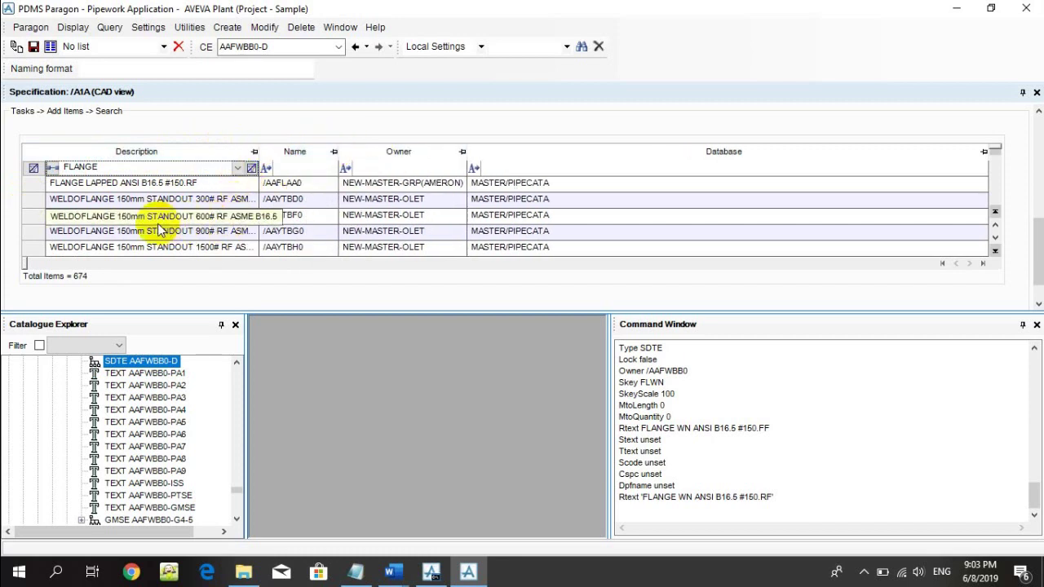
scroll(181, 232, down, 2)
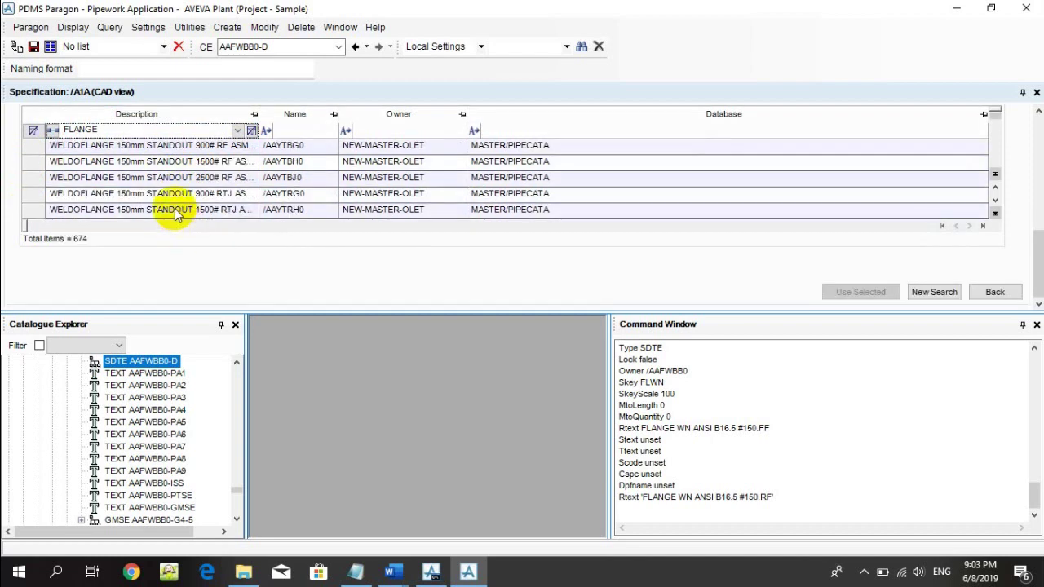
scroll(175, 214, down, 1)
scroll(169, 217, down, 1)
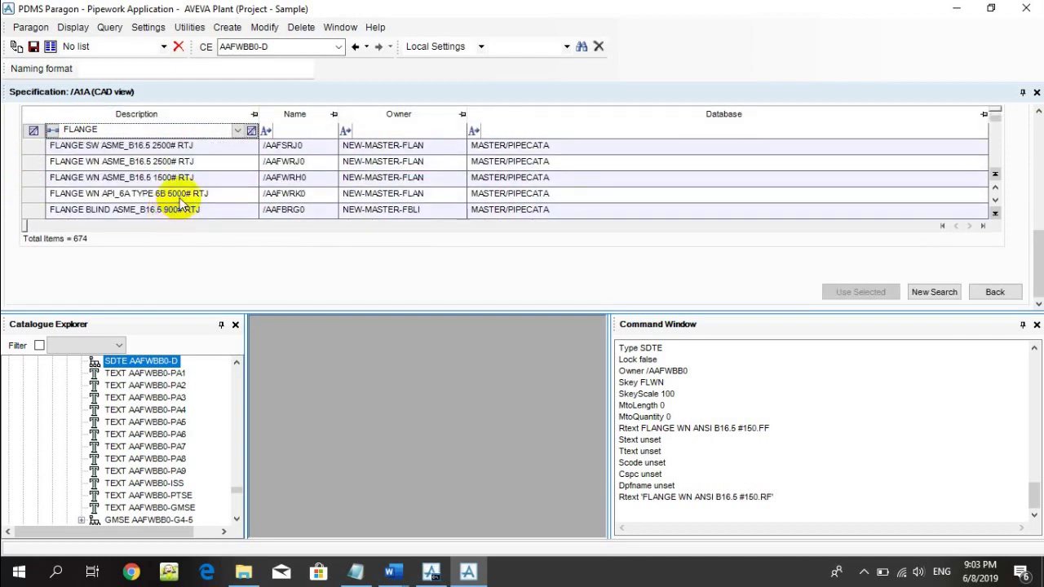
scroll(186, 205, down, 1)
scroll(198, 203, down, 2)
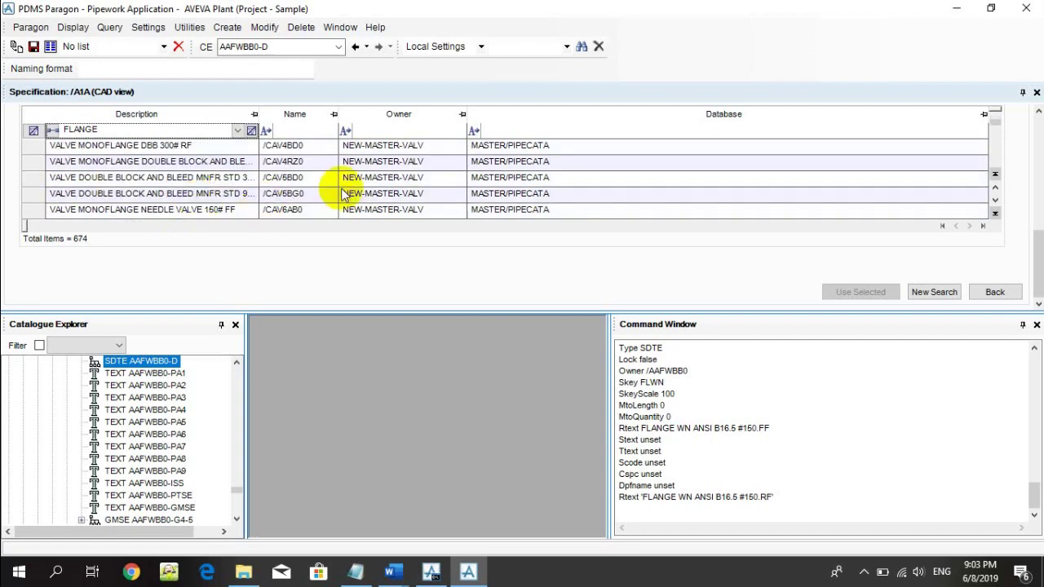
scroll(233, 175, down, 1)
scroll(218, 182, up, 2)
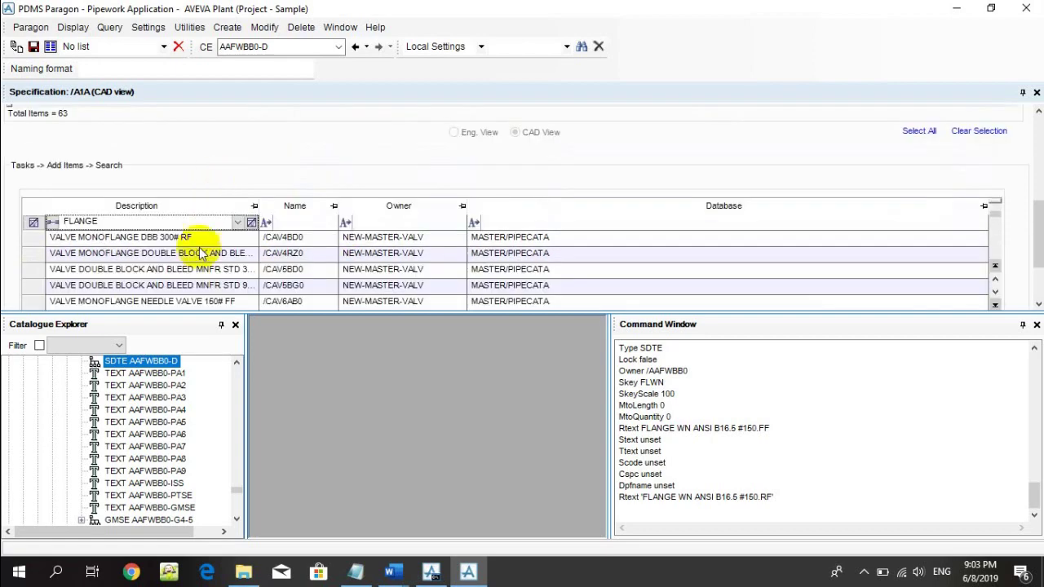
scroll(235, 266, up, 2)
scroll(244, 239, down, 2)
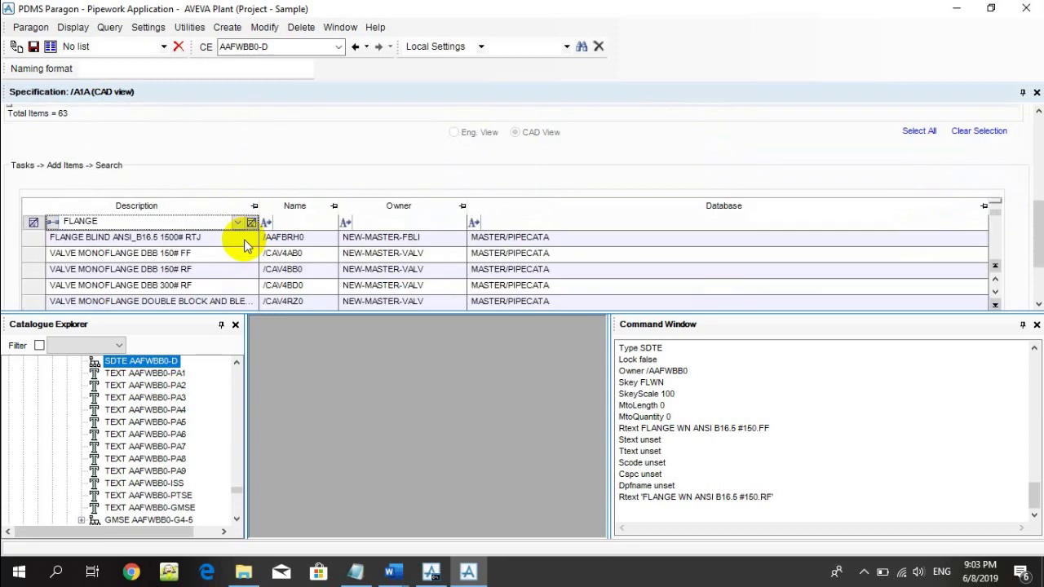
scroll(246, 239, down, 3)
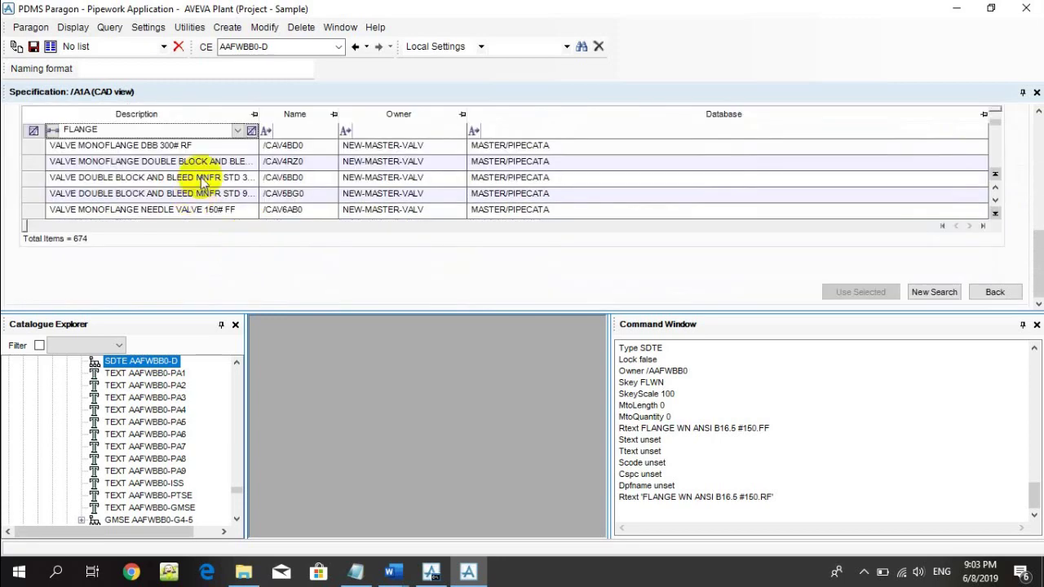
click(996, 133)
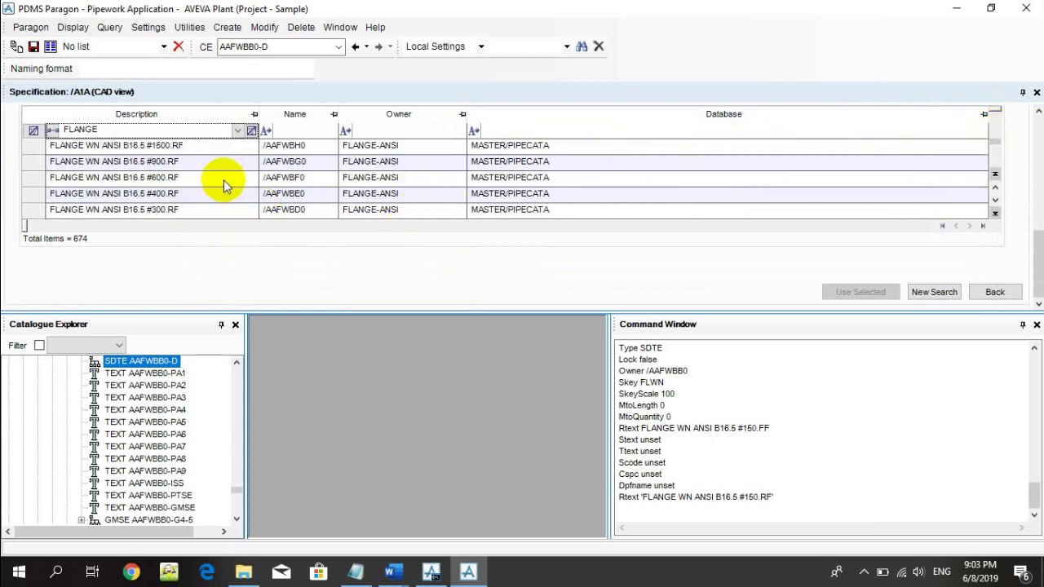
click(168, 178)
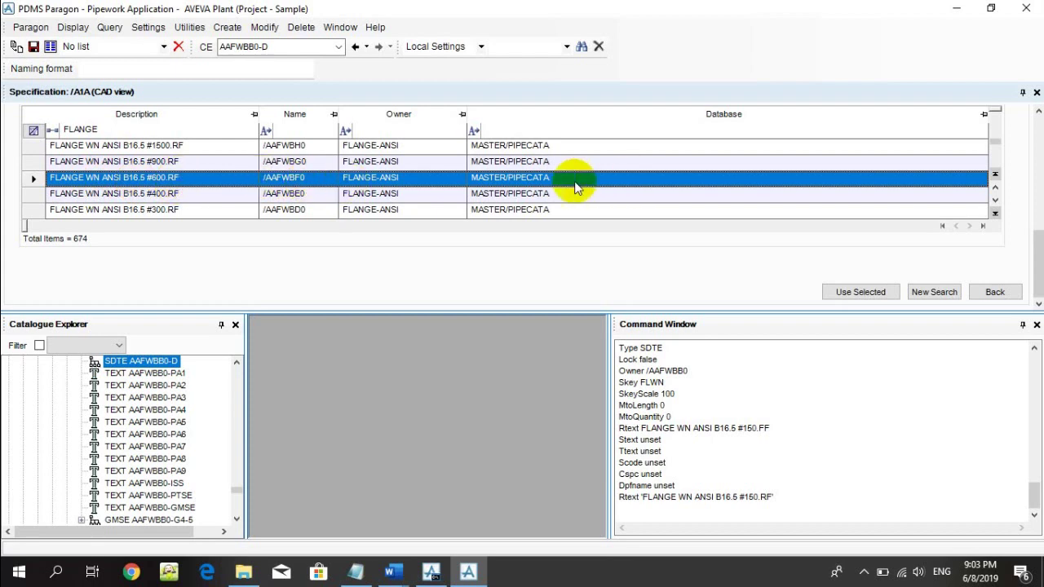
Add the selected AAFWBF0 flange to spec A1A and check the new /A1A/FLAN-64 row
click(858, 296)
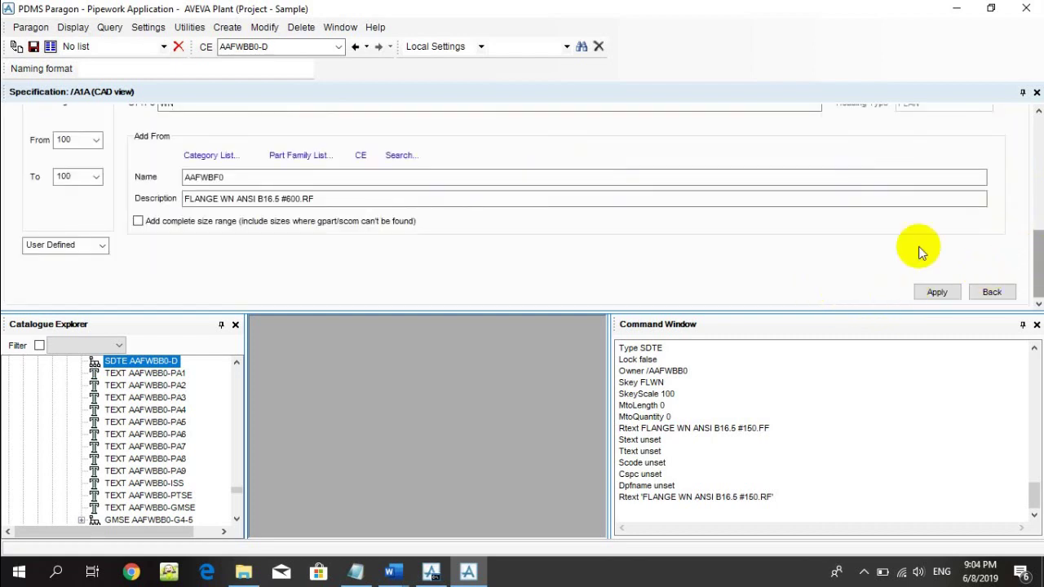
click(924, 289)
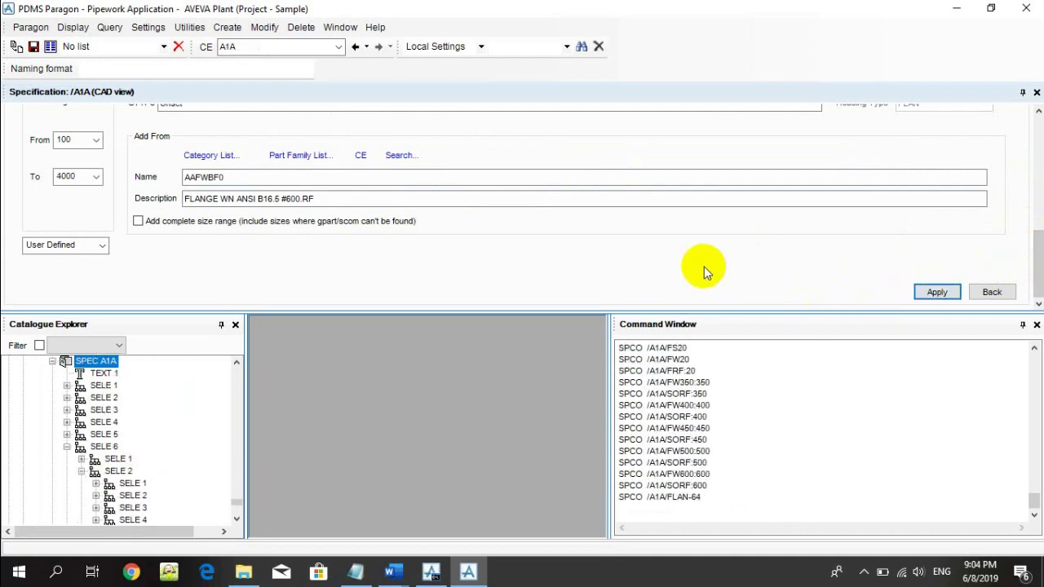
scroll(704, 266, up, 8)
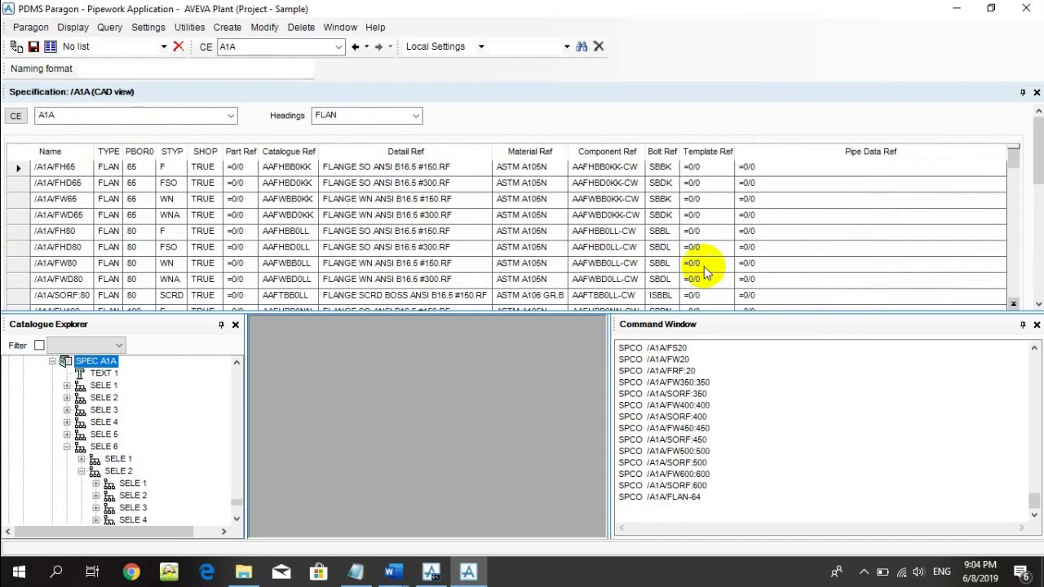
scroll(706, 274, down, 3)
shift+click(309, 224)
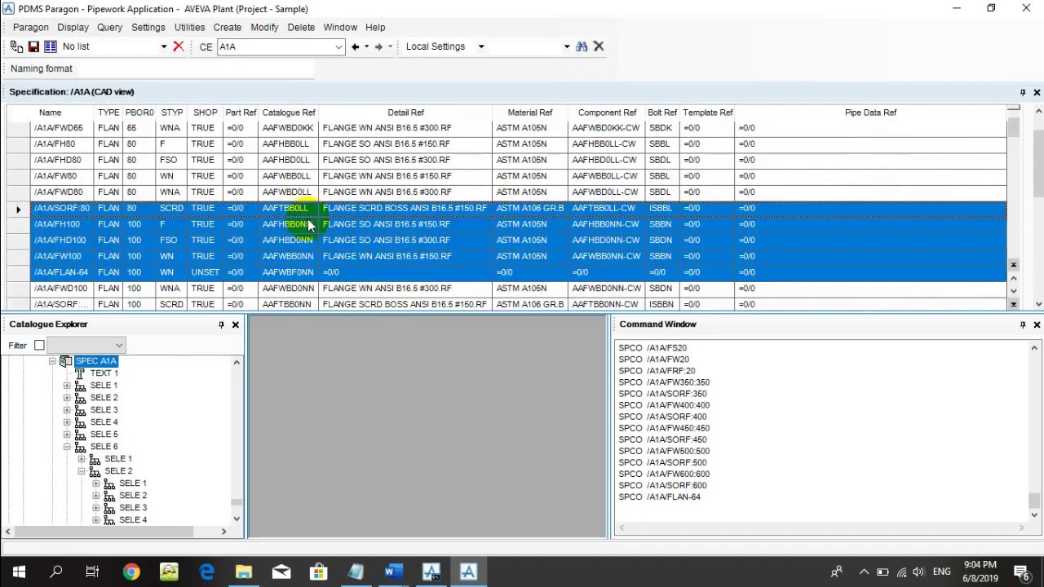
click(349, 277)
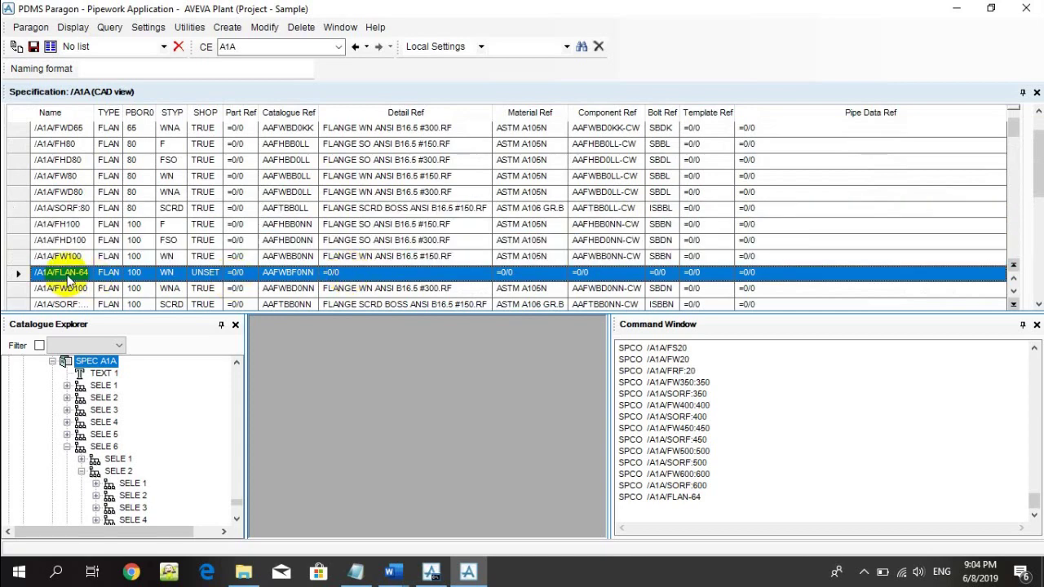
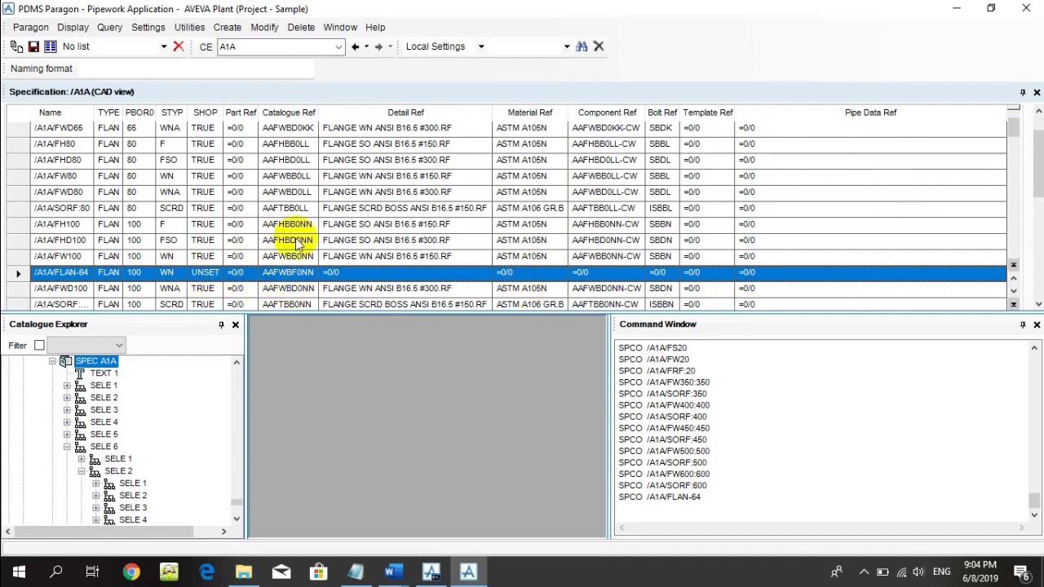
Make spec component /A1A/FLAN-64 the current element via Navigate > Spec Component
drag(1040, 193, 1028, 208)
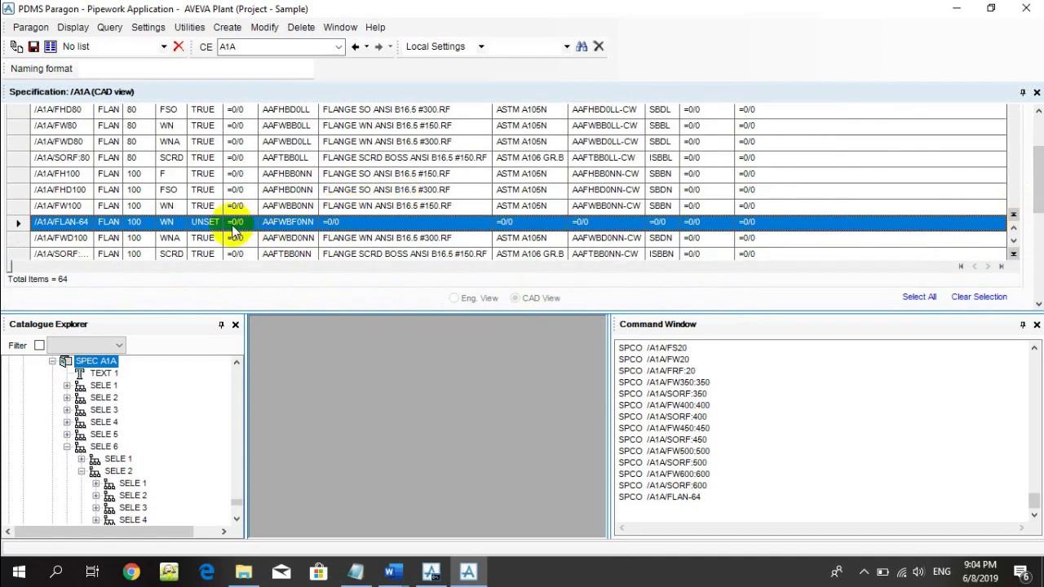
right_click(294, 221)
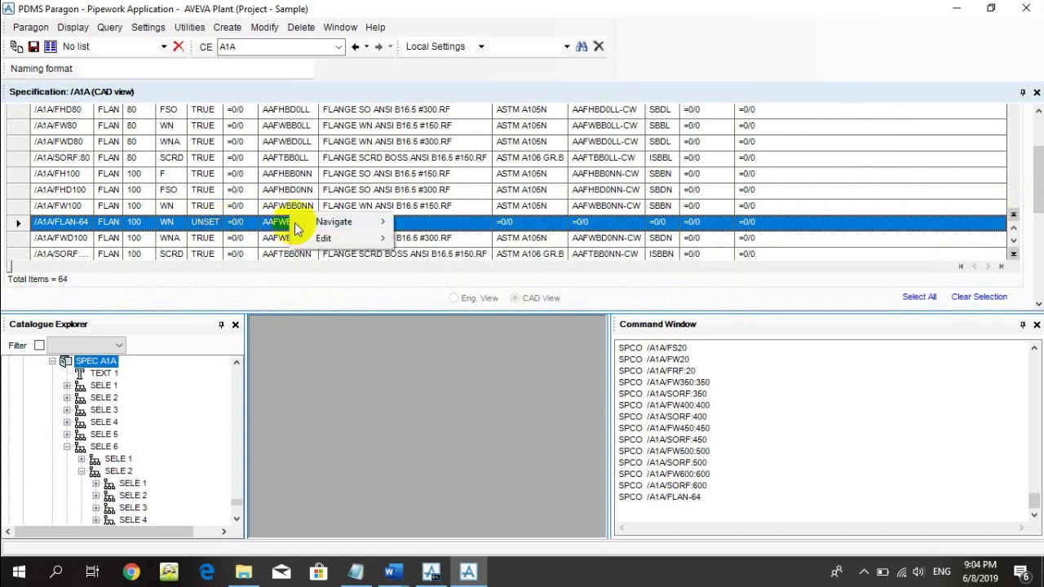
mouse_move(343, 222)
click(428, 224)
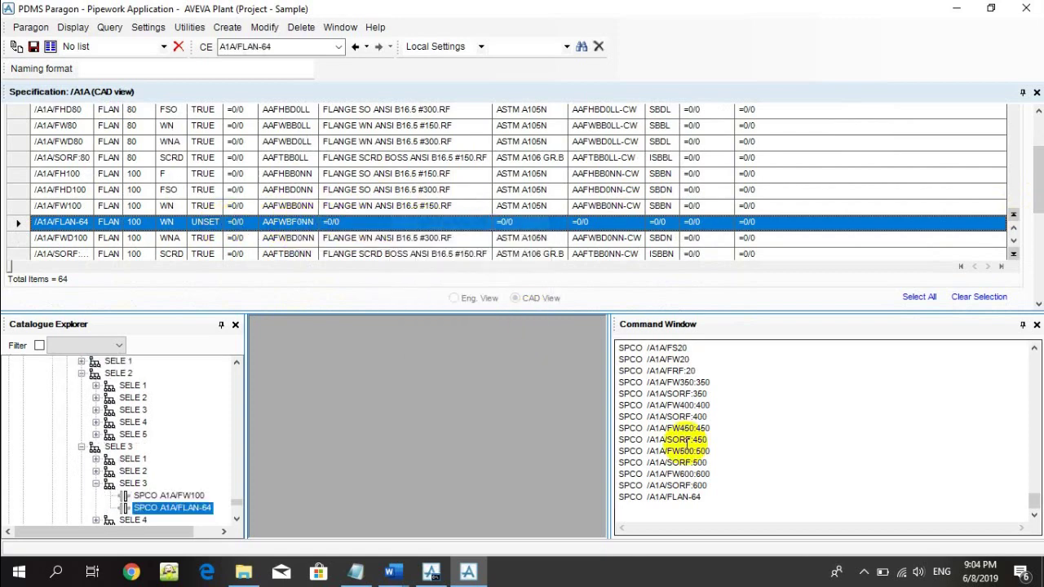
Clear the Command Window and list all attributes of /A1A/FLAN-64 with Q ATT
right_click(642, 507)
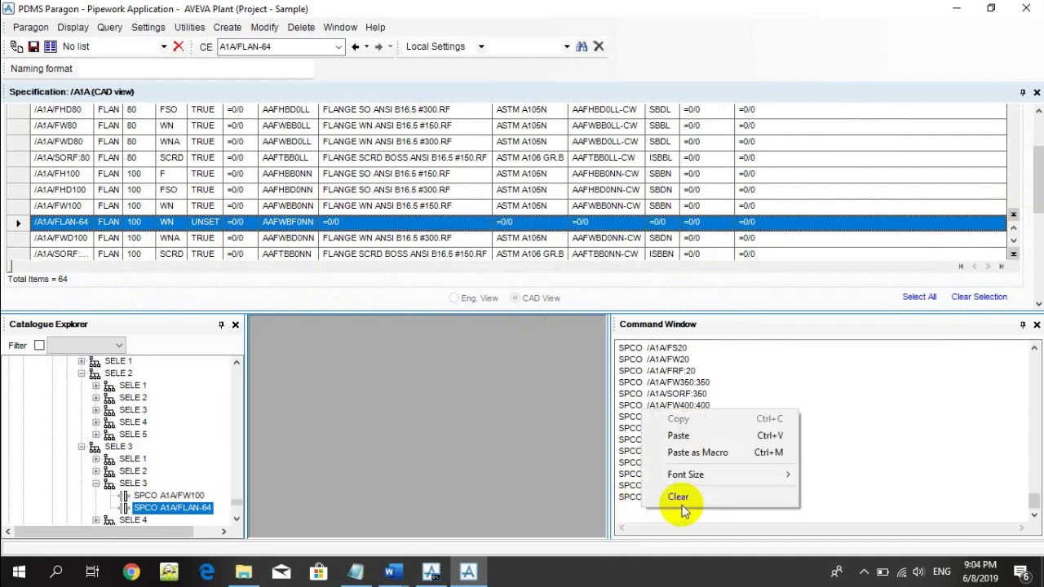
click(679, 499)
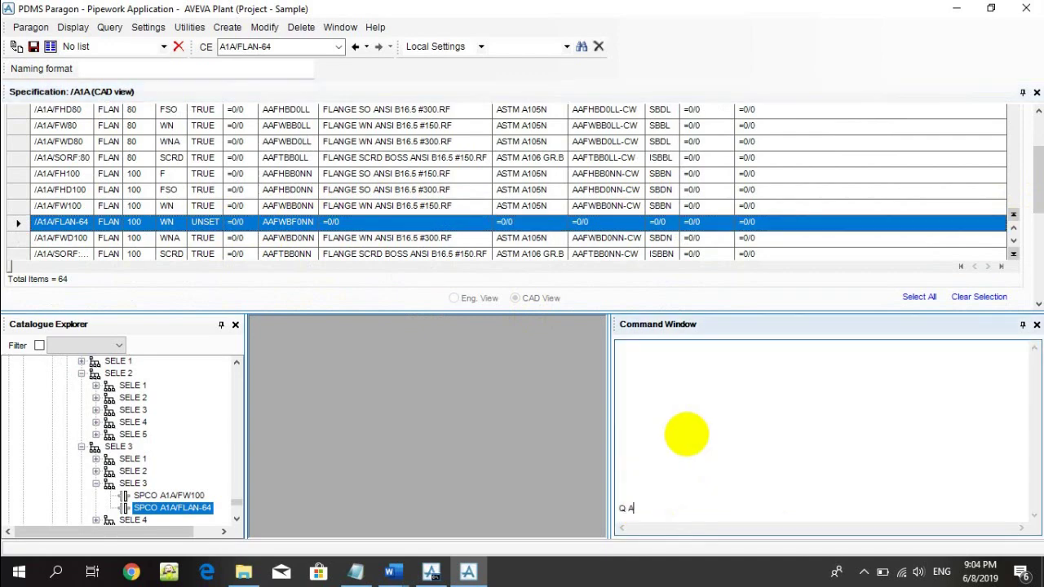
key(Return)
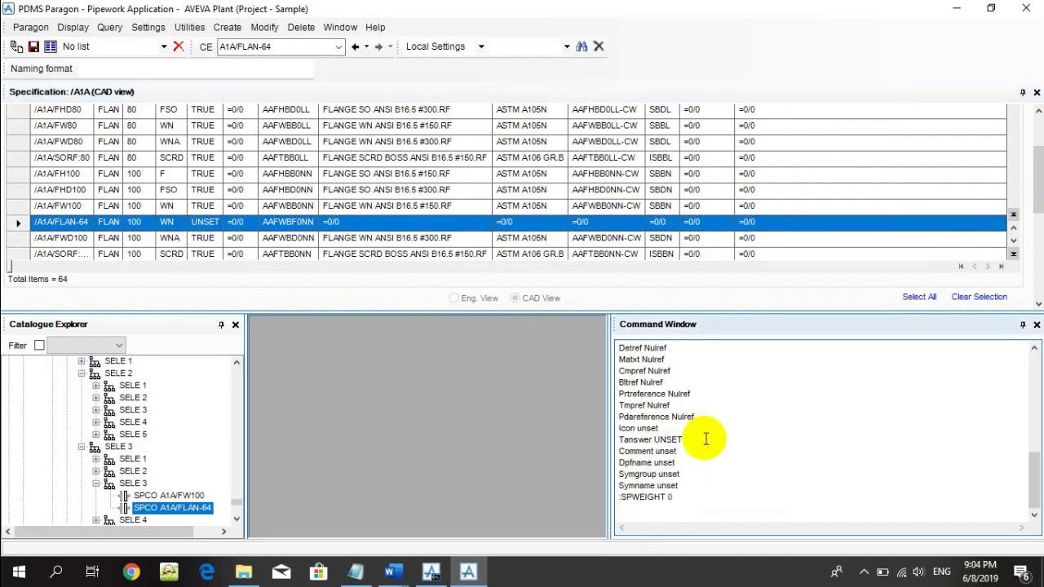
scroll(706, 437, up, 5)
scroll(707, 437, down, 2)
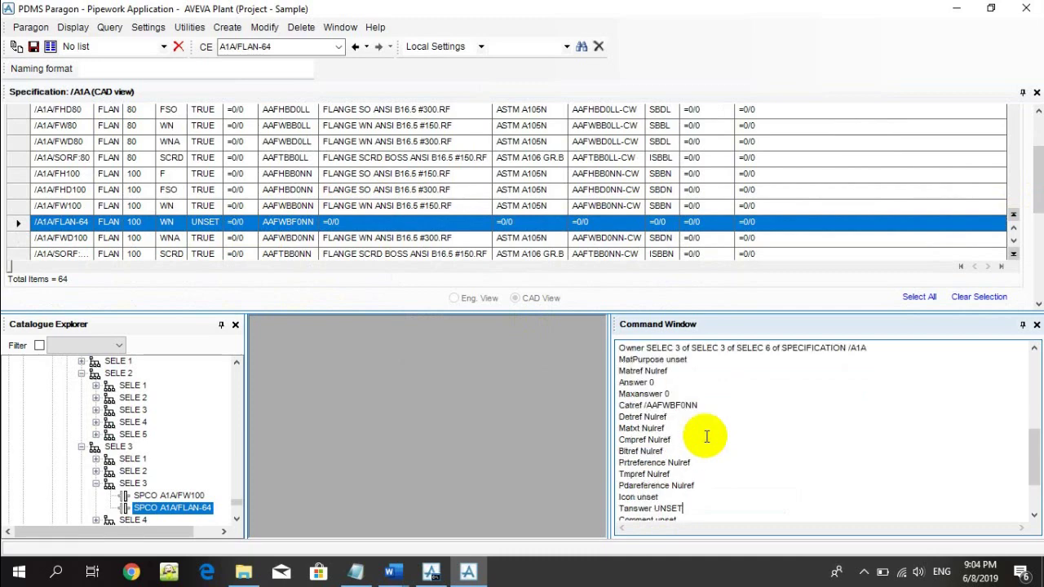
scroll(707, 437, down, 1)
Set Tanswer to TRUE, dismiss the syntax error, and retry with quoted 'TRUE'
click(682, 474)
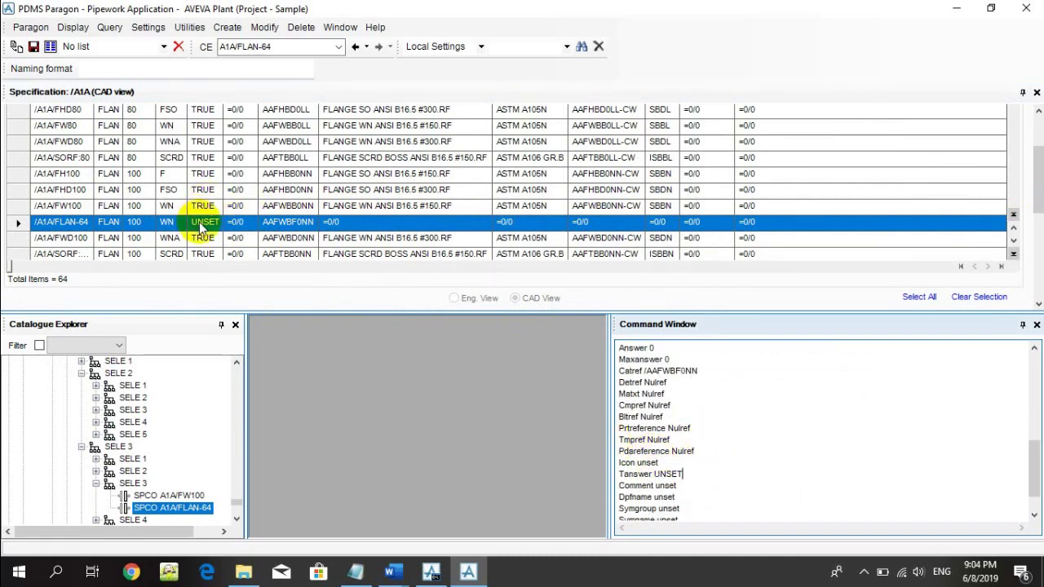
triple_click(682, 474)
key(Return)
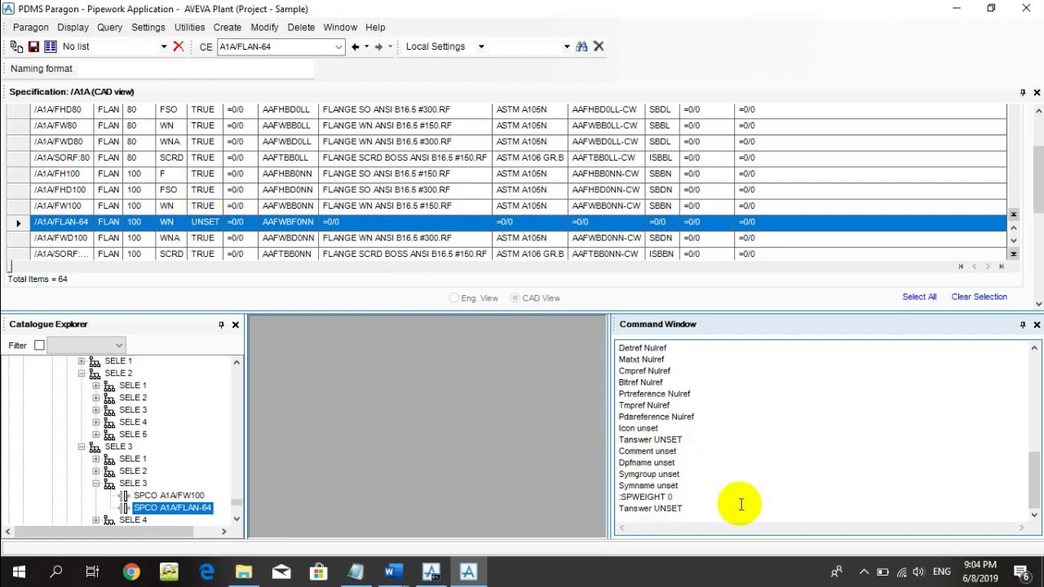
text(TRUE)
key(Return)
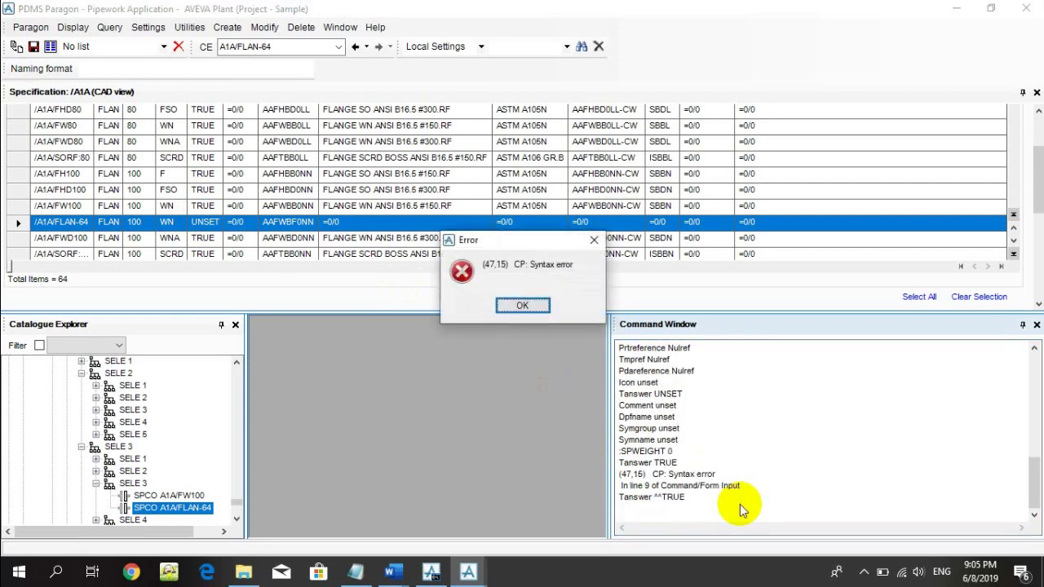
click(534, 306)
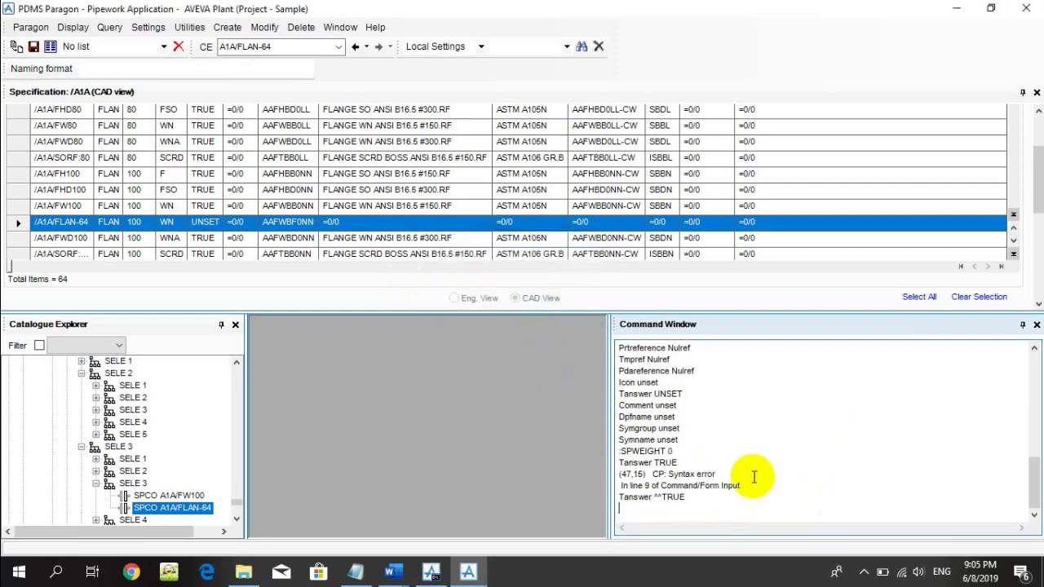
triple_click(691, 396)
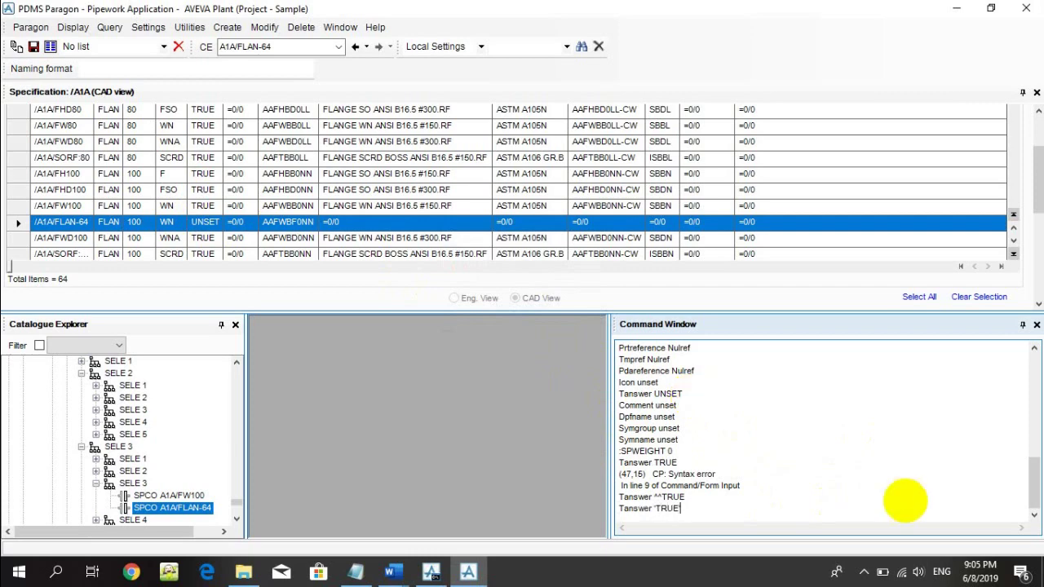
key(Return)
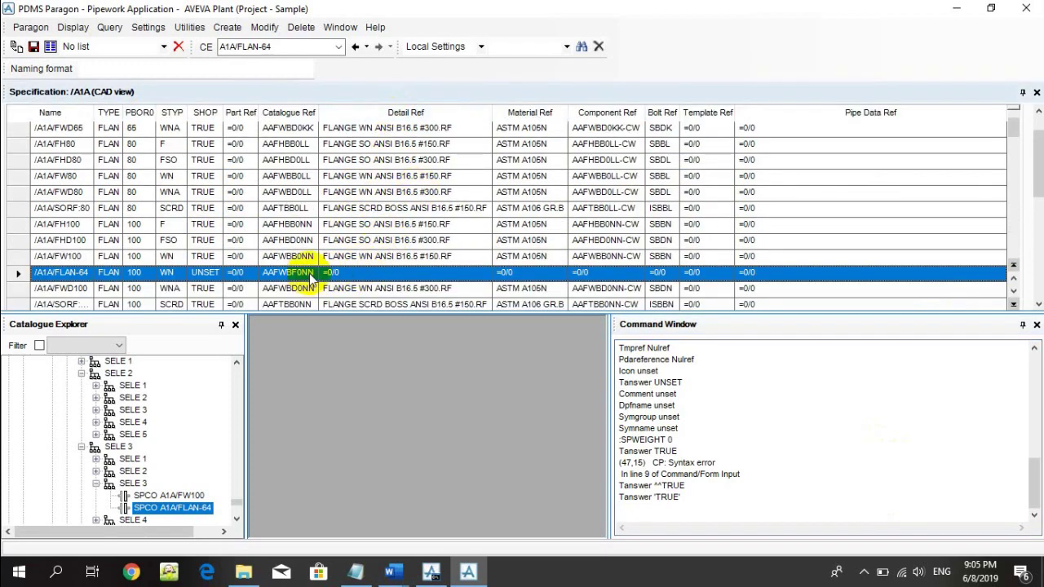
Run the Catref value /AAFWBF0NN to jump to that catalogue component
click(820, 435)
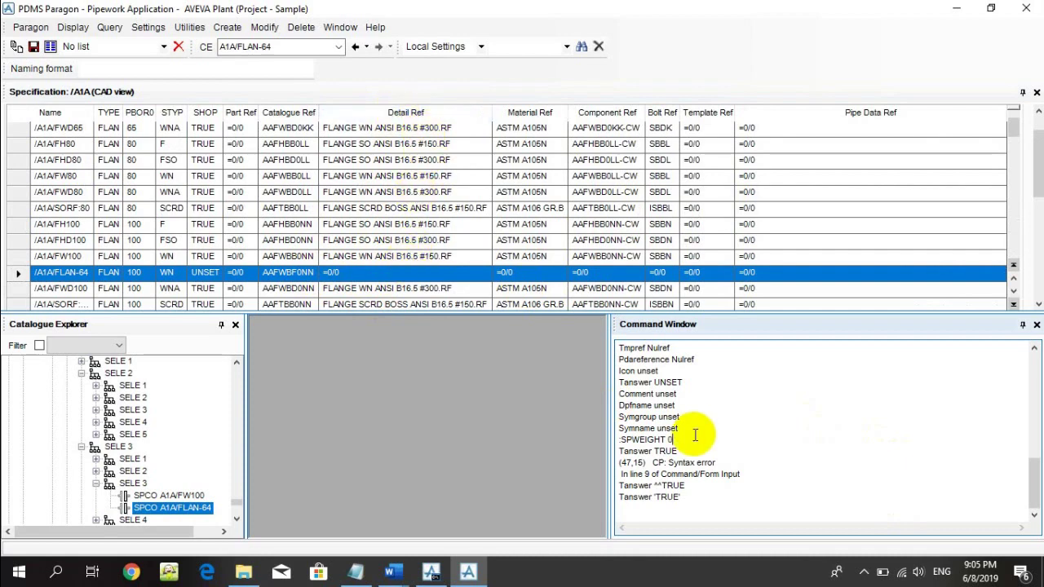
scroll(695, 437, up, 4)
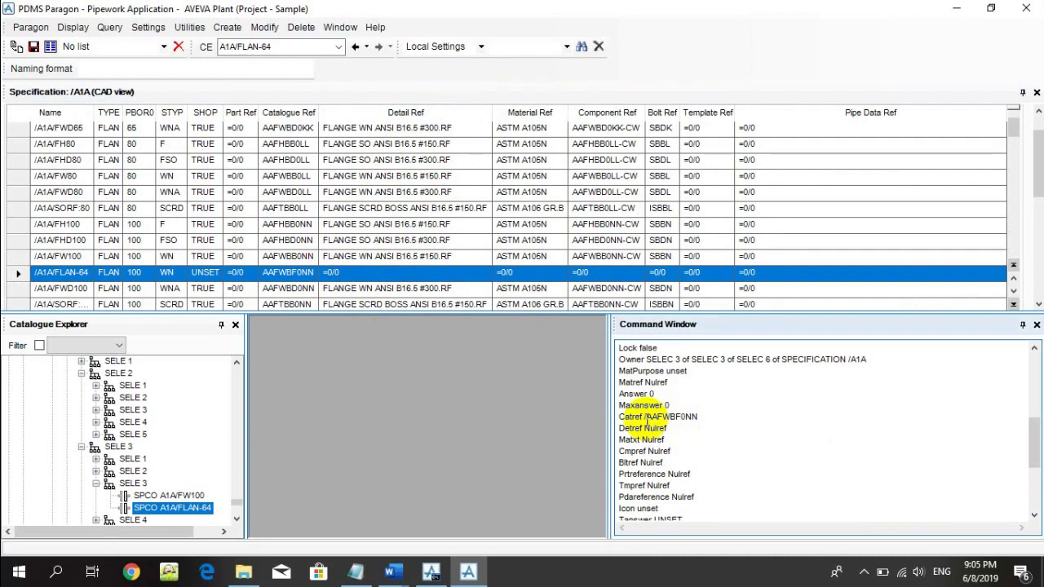
drag(644, 418, 702, 415)
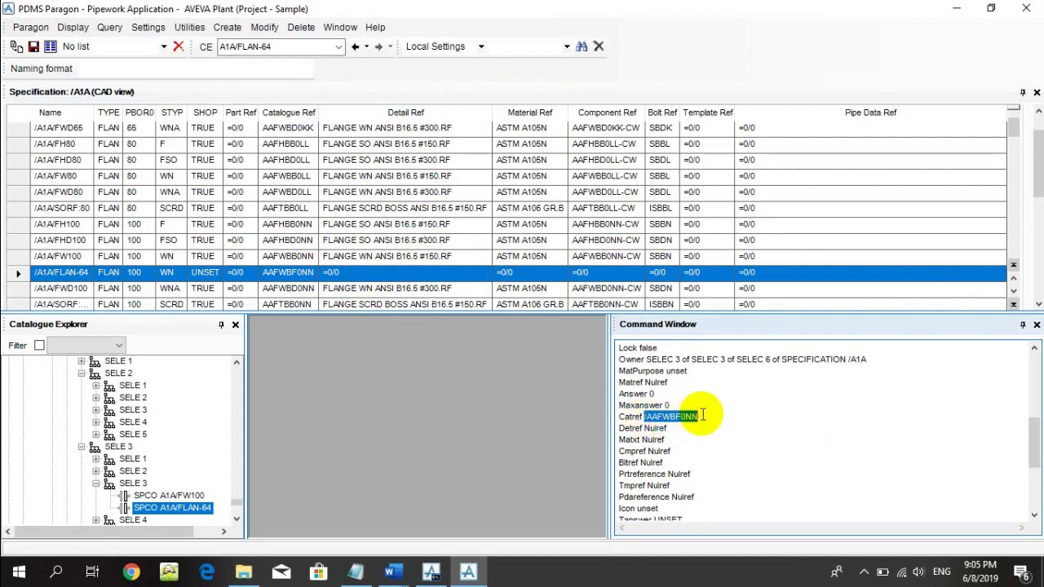
scroll(685, 497, down, 4)
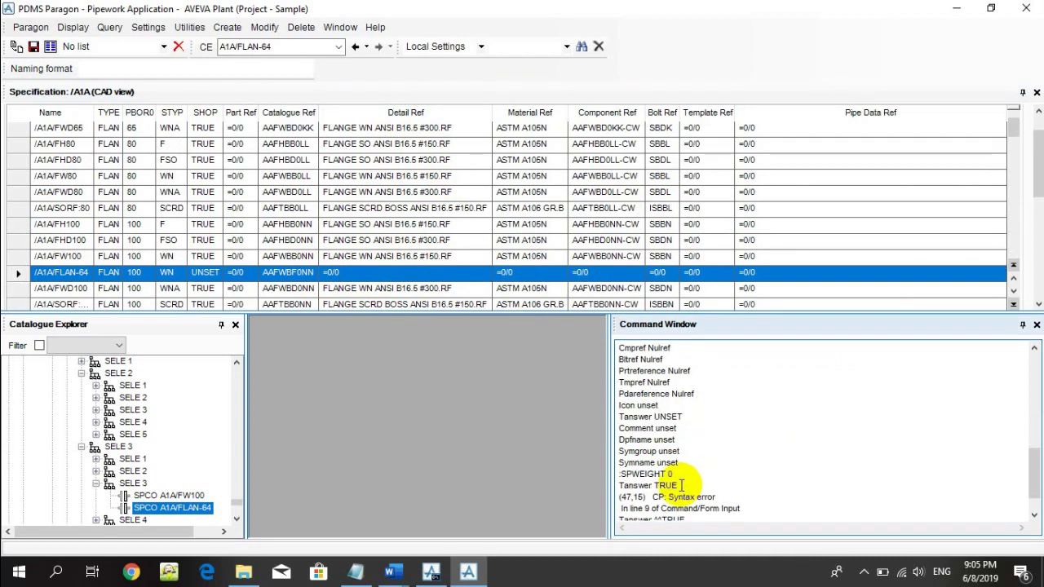
click(644, 511)
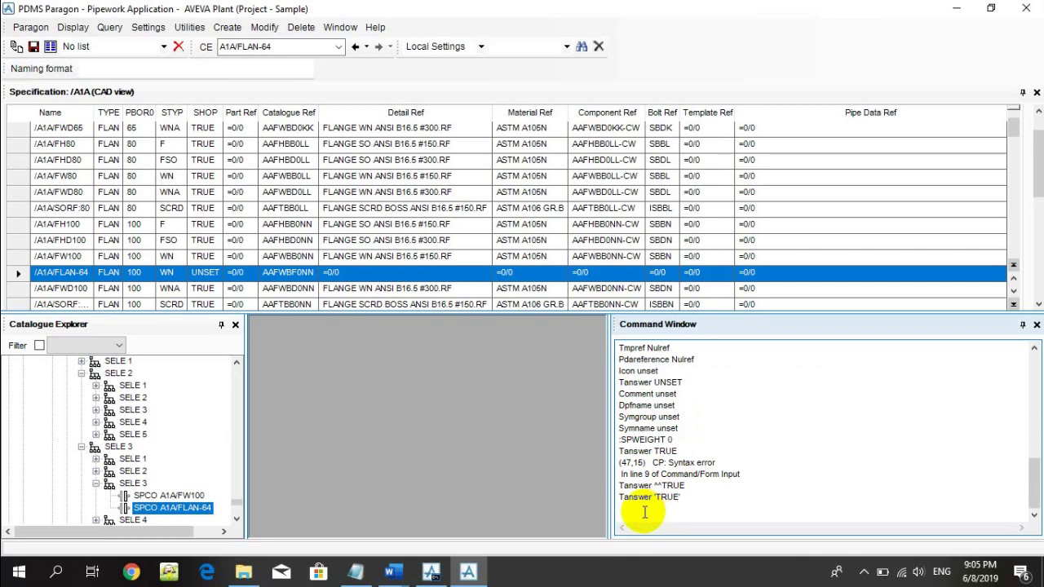
key(Return)
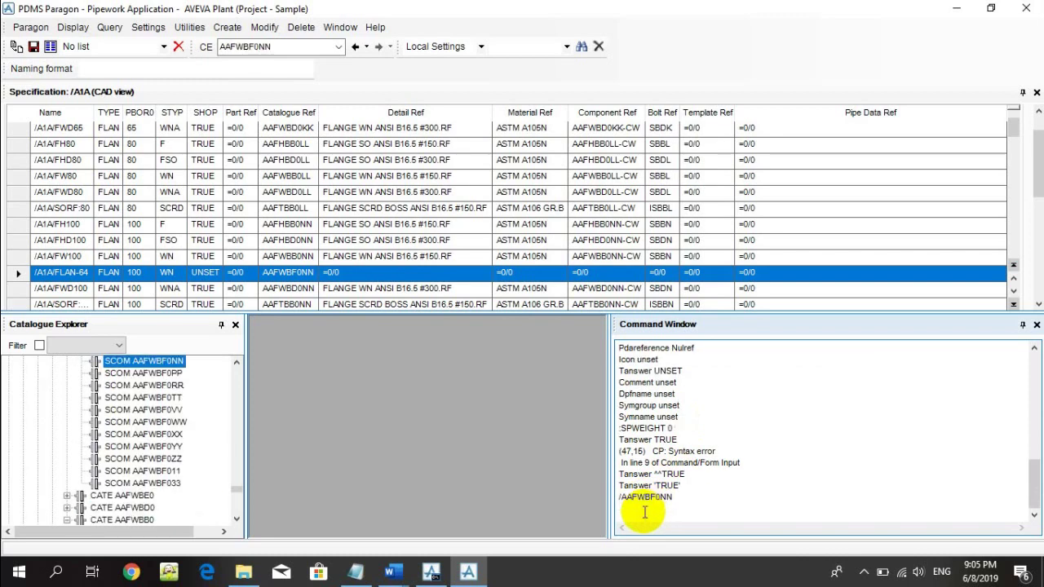
Make detail text AAFWBF0-D current and list its attributes, showing Rtext FLANGE WN ANSI B16.5 #600.RF
click(235, 364)
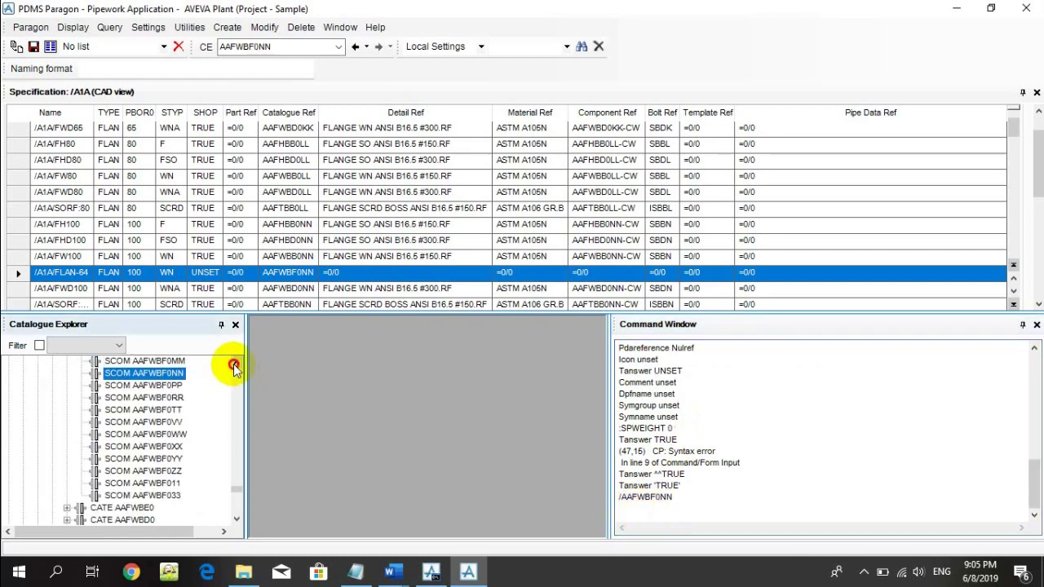
drag(236, 365, 234, 368)
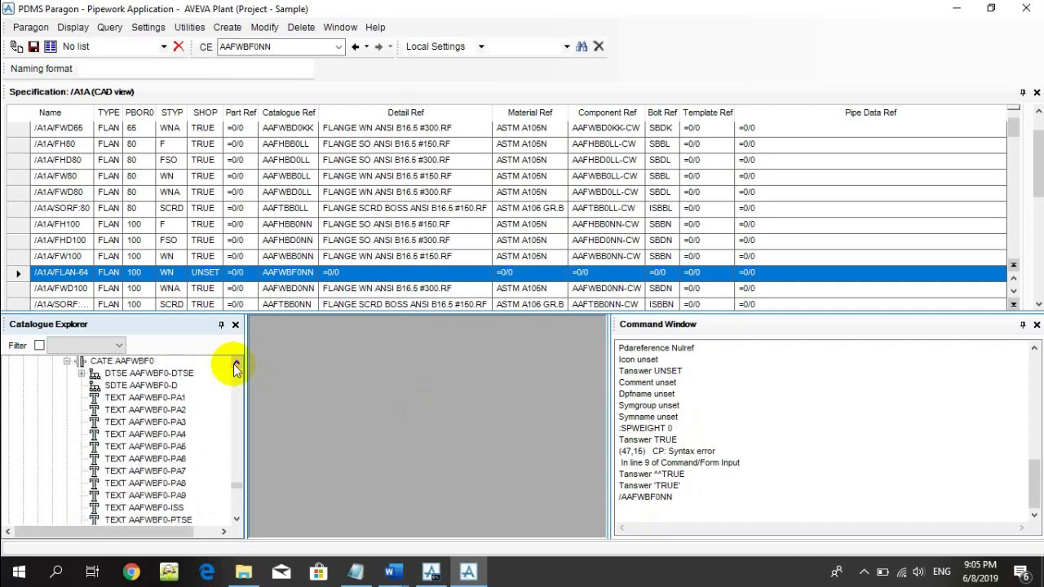
click(130, 385)
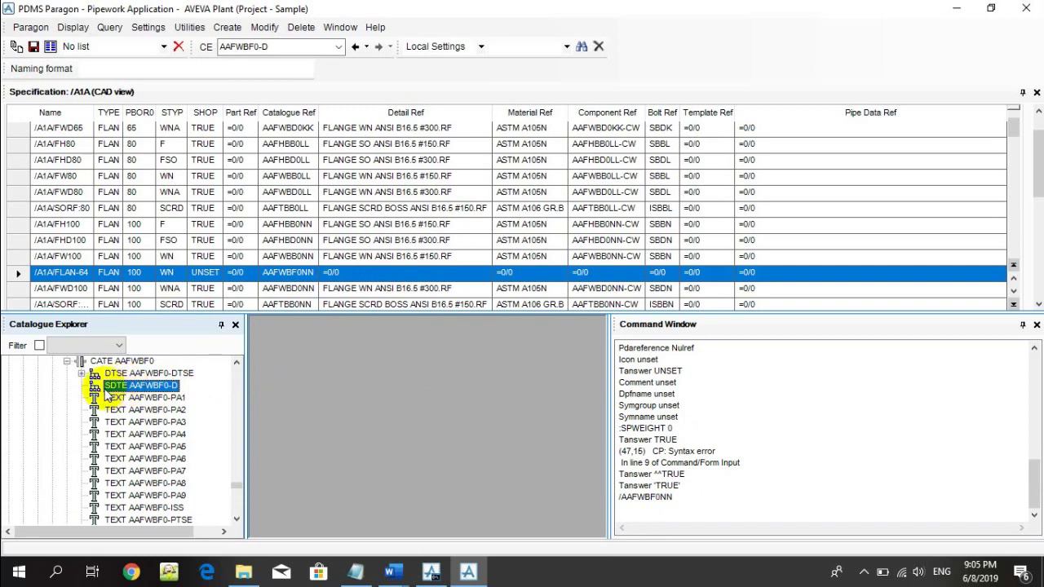
click(639, 511)
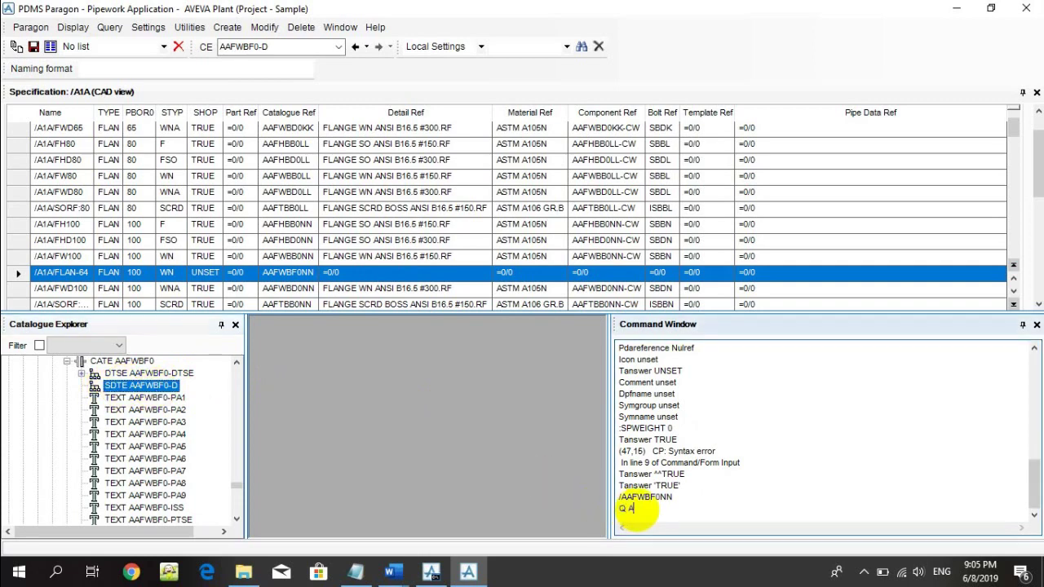
text(Q ATT)
key(Return)
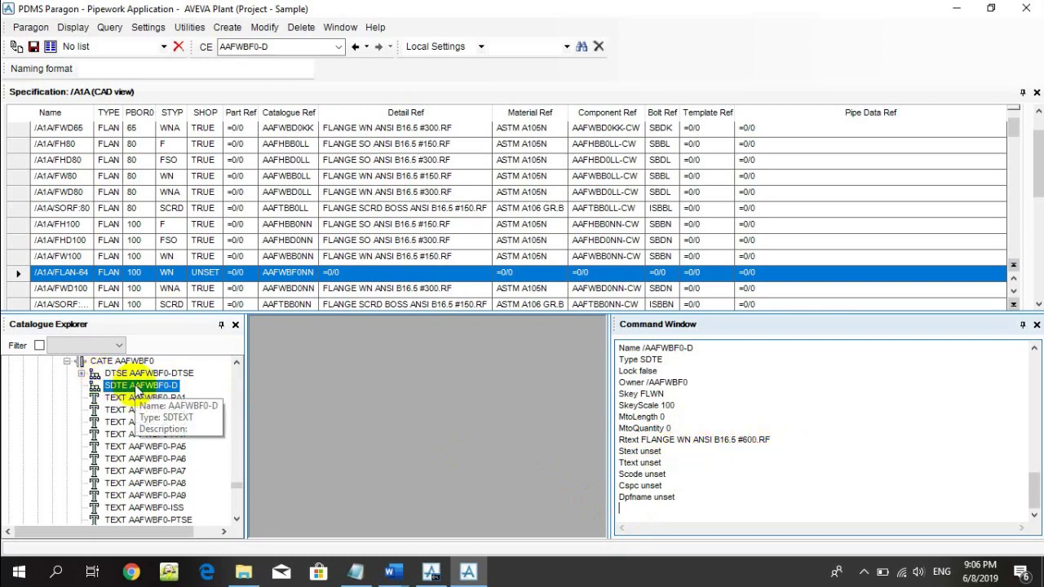
Copy the element name AAFWBF0-D and start navigating back to /A1A/FLAN-64
double_click(257, 47)
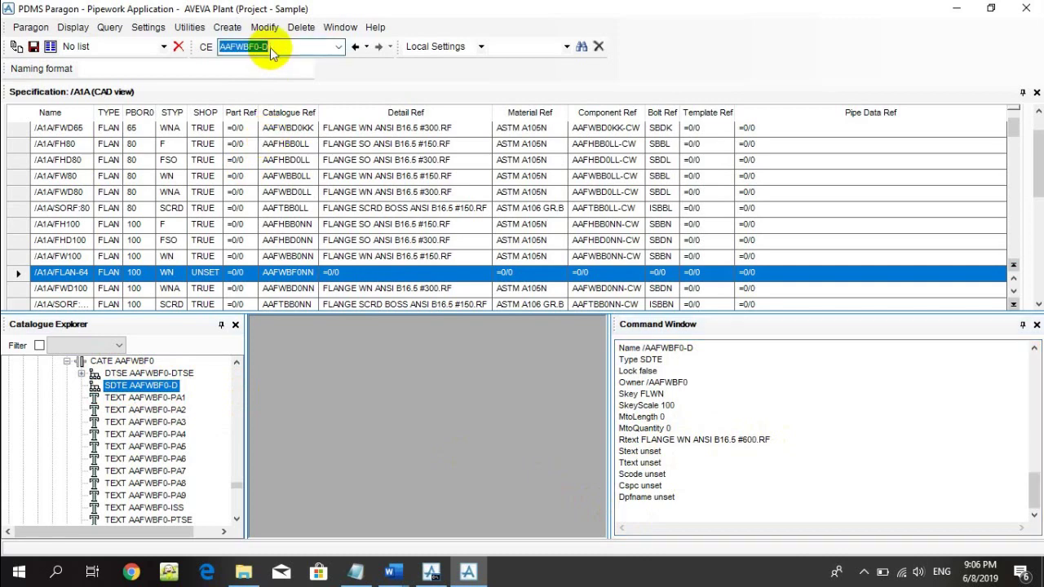
right_click(272, 49)
click(309, 96)
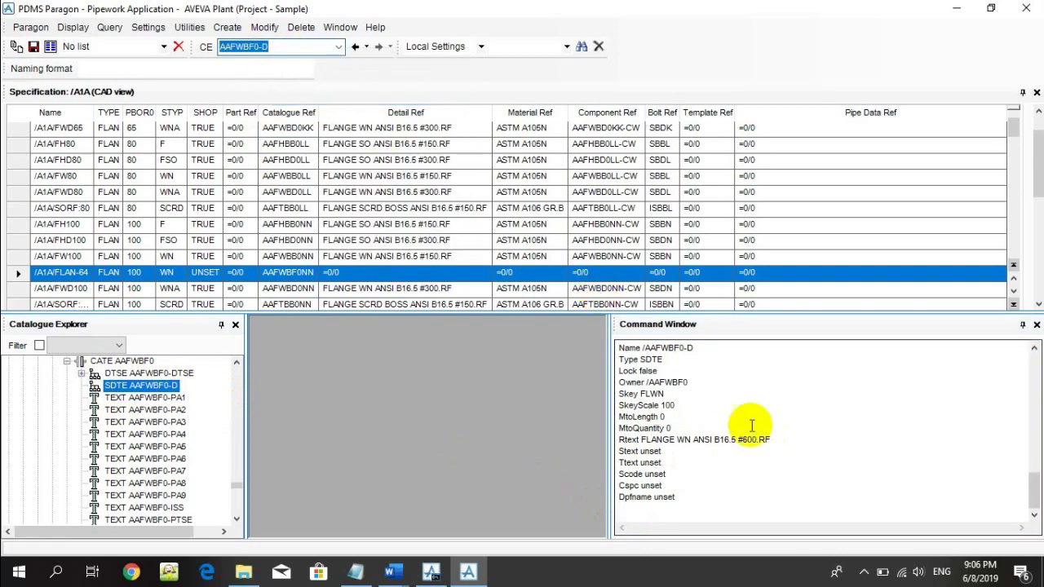
click(806, 475)
right_click(378, 266)
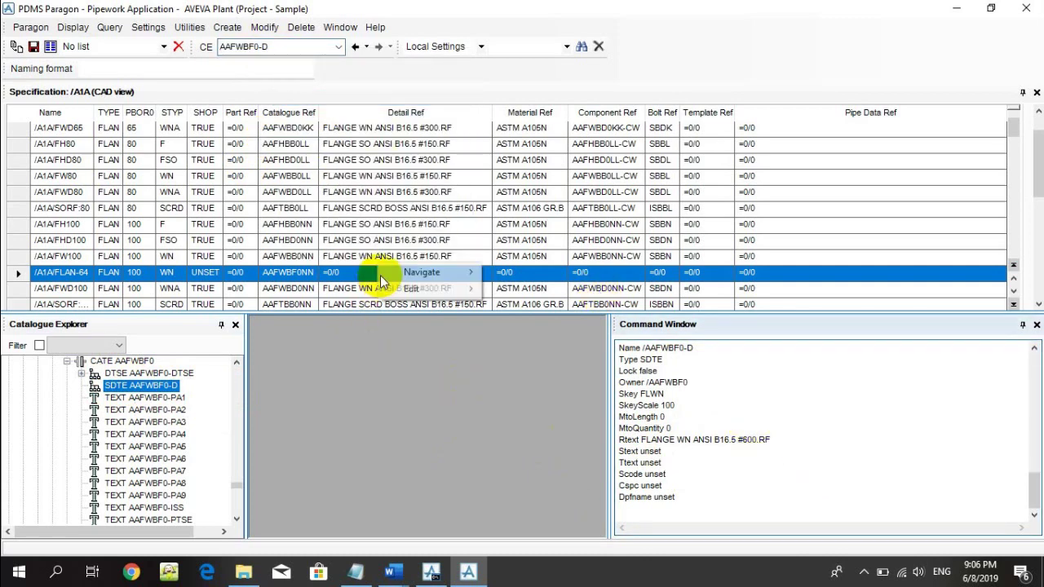
Return to spec component /A1A/FLAN-64 via Navigate > Spec Component
mouse_move(429, 278)
click(516, 275)
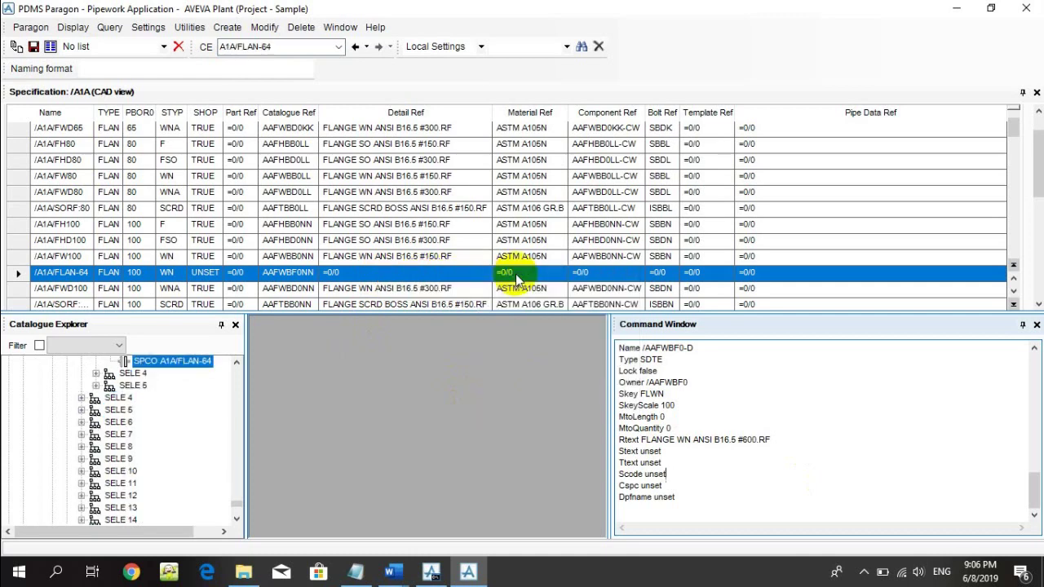
scroll(757, 502, up, 10)
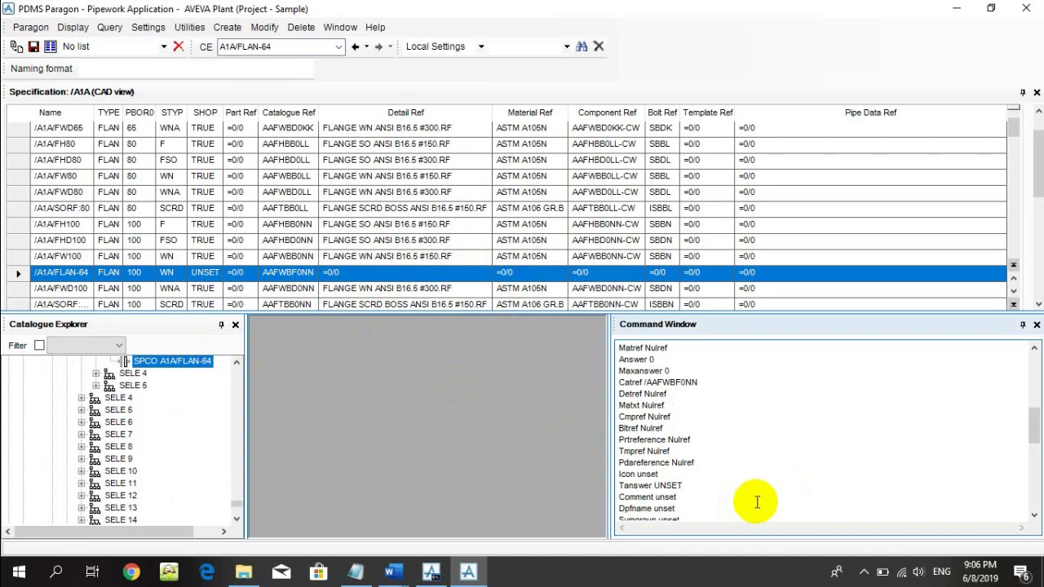
scroll(756, 502, up, 3)
scroll(757, 502, down, 6)
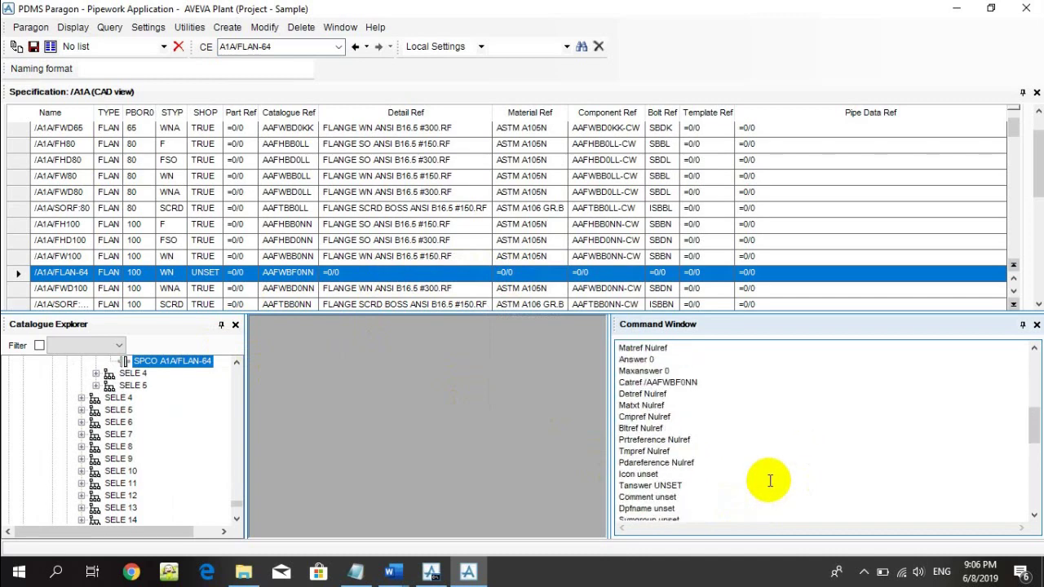
Clear the output, re-list attributes with Q ATT, and set Detref to /AAFWBF0-D
right_click(774, 459)
click(816, 449)
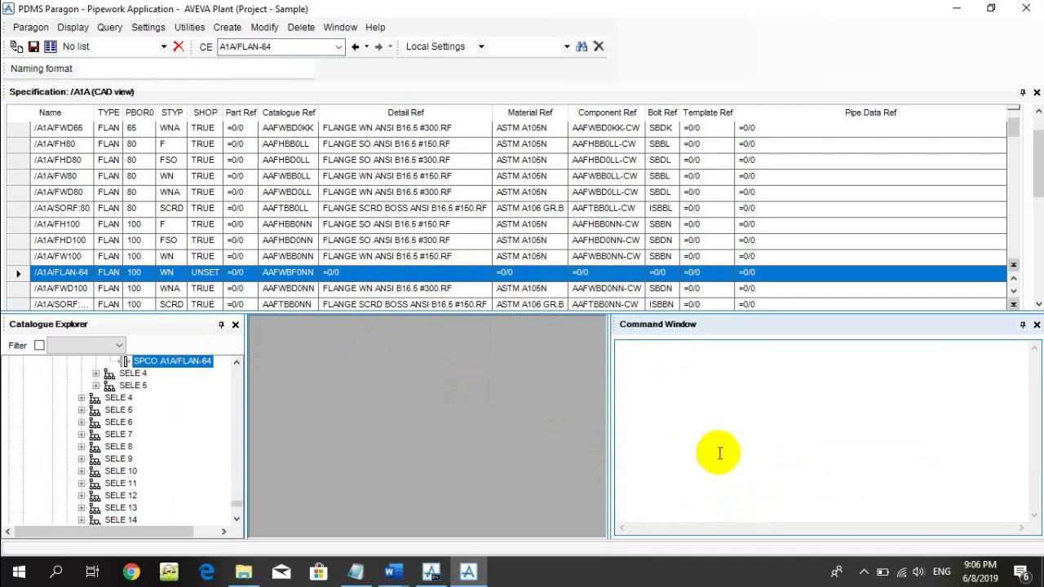
text(Q ATT)
key(Return)
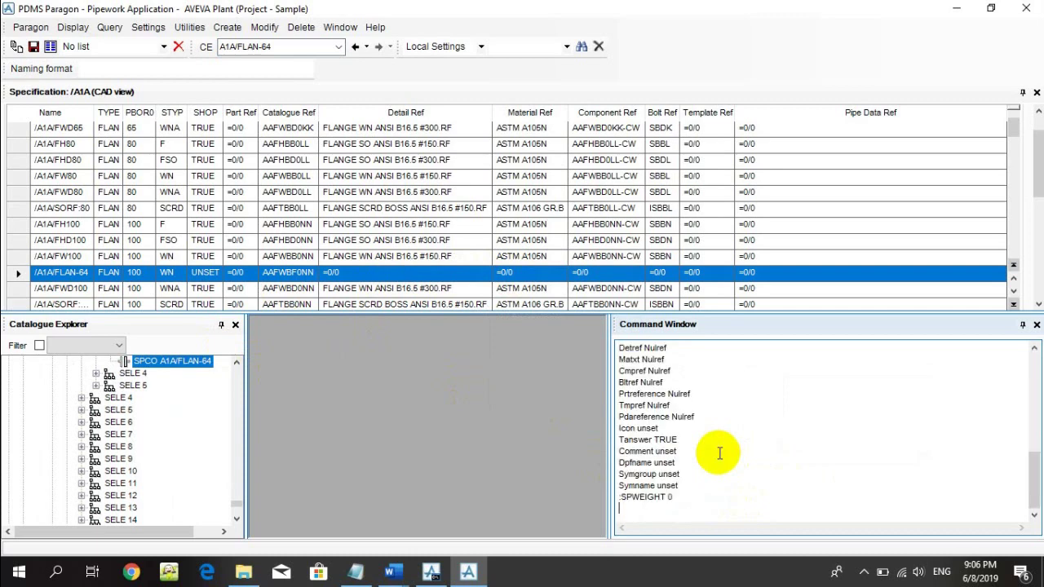
scroll(720, 454, up, 2)
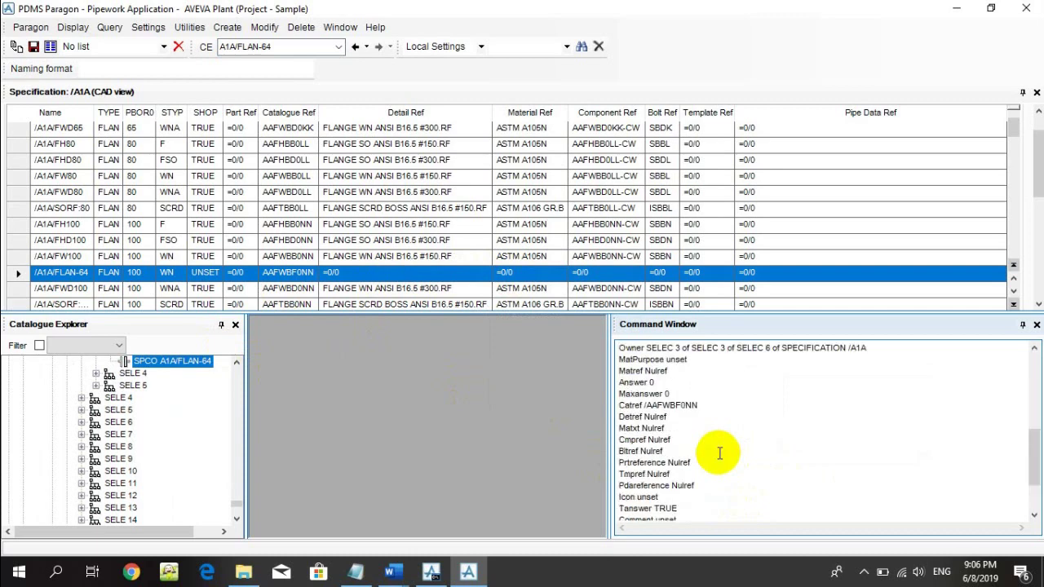
double_click(671, 417)
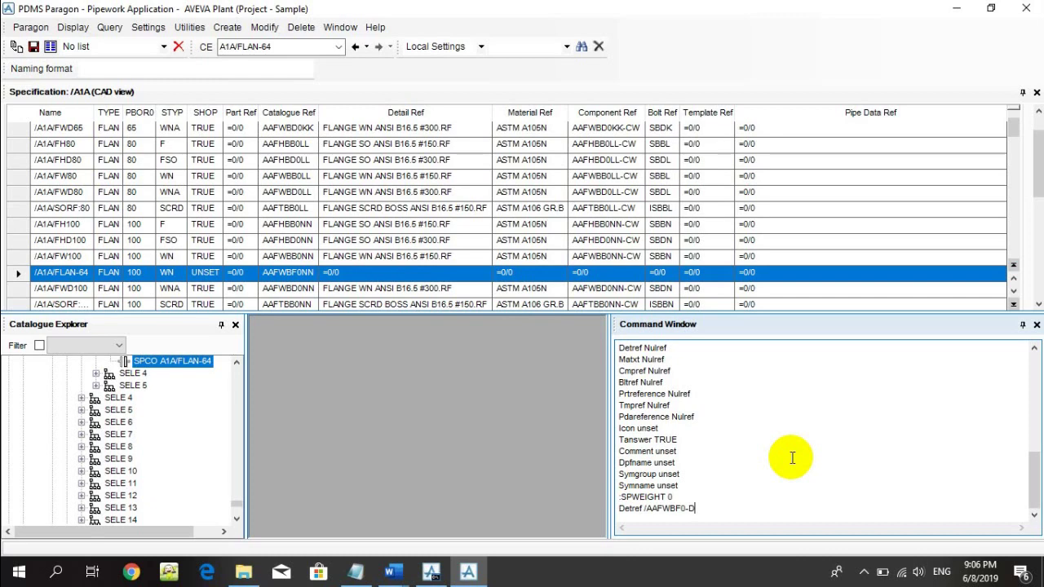
key(Return)
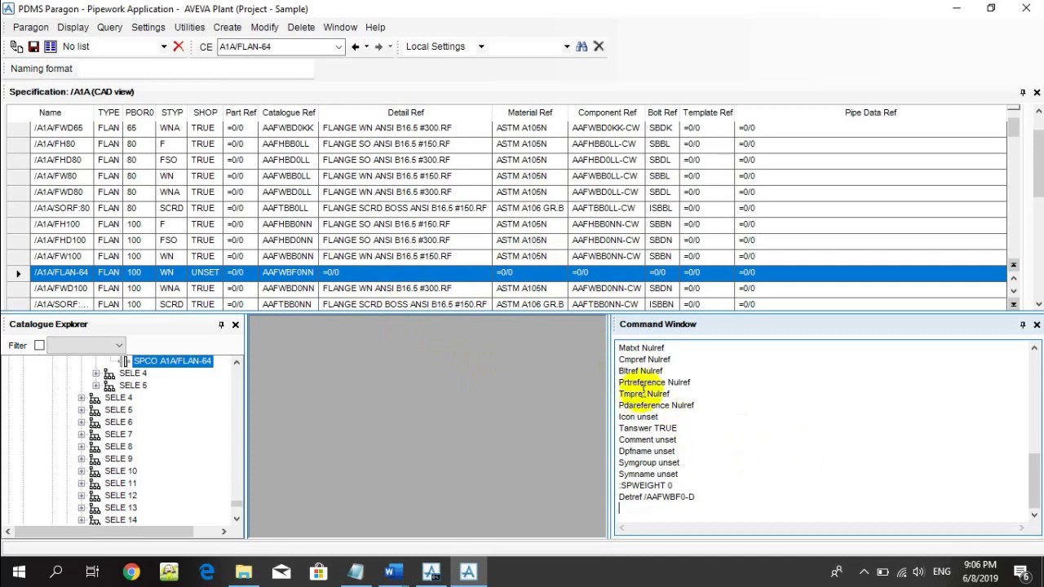
Set Matxt to /A and dismiss the illegal reference type error
click(720, 420)
scroll(695, 397, up, 1)
click(668, 382)
double_click(668, 383)
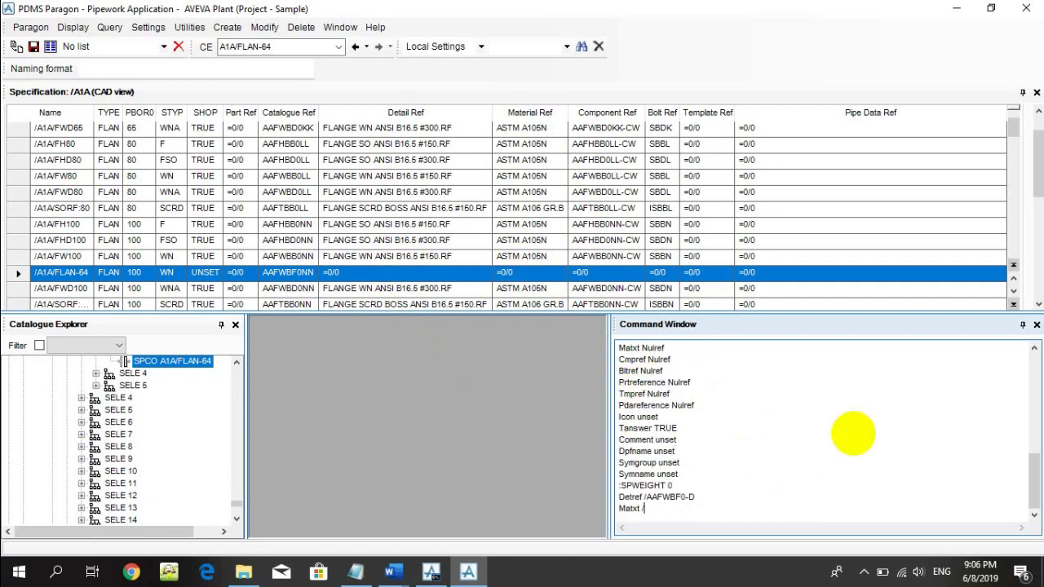
text(/A)
key(Return)
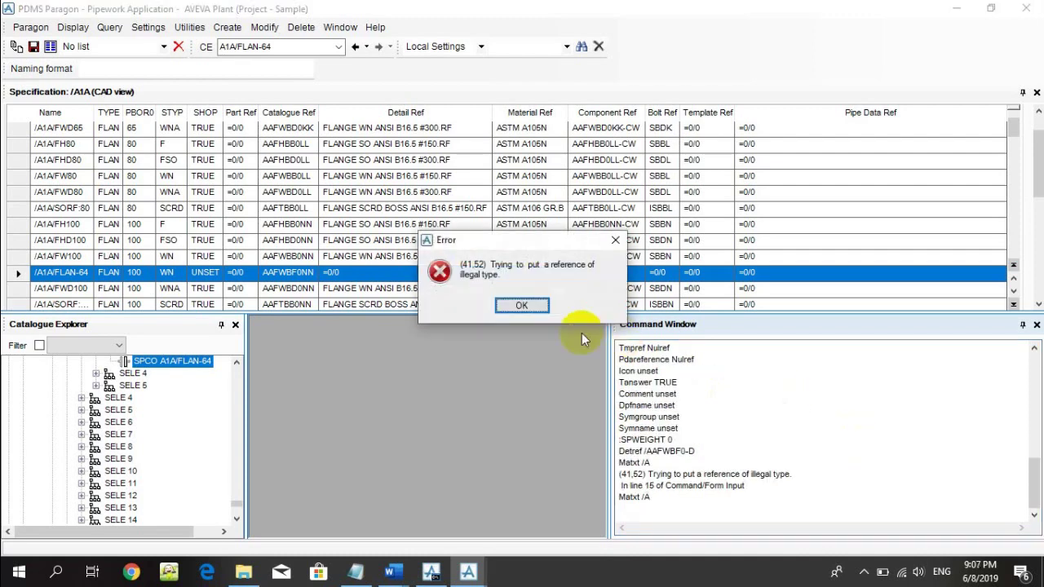
click(532, 308)
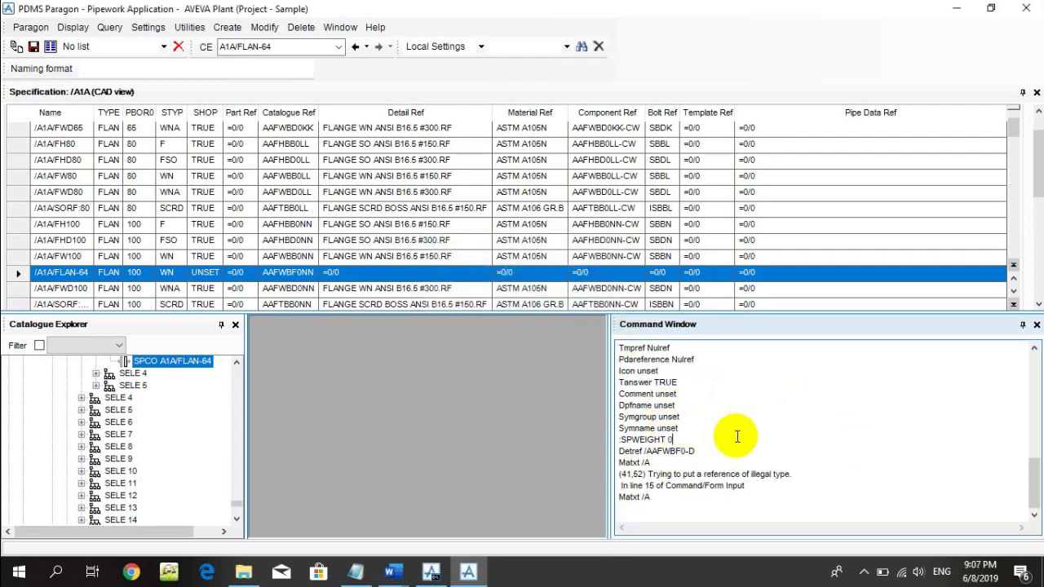
Review the attribute output and bring up navigation options for the /A1A/FW100 row
scroll(673, 422, up, 5)
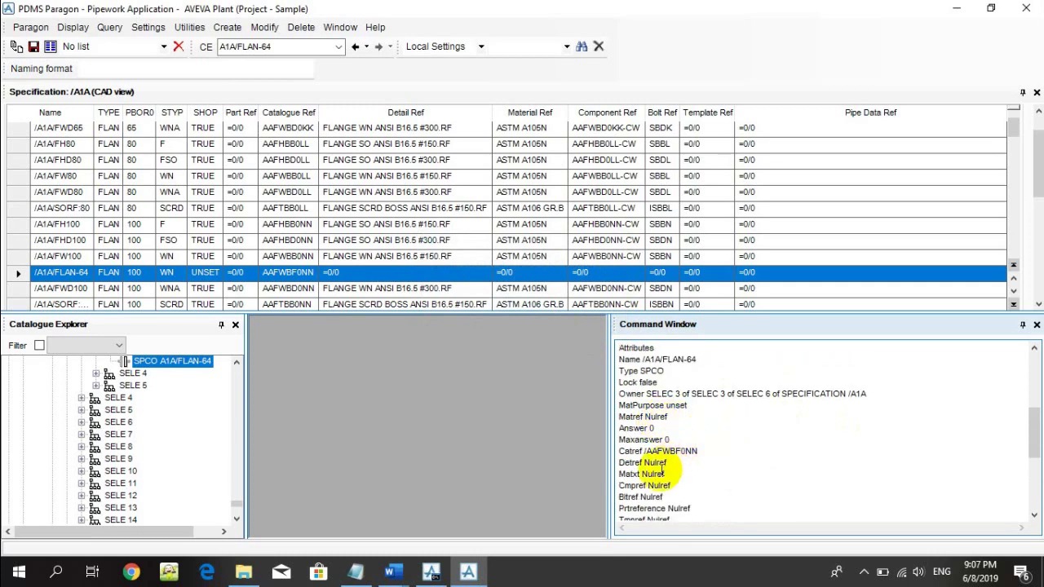
scroll(669, 473, down, 5)
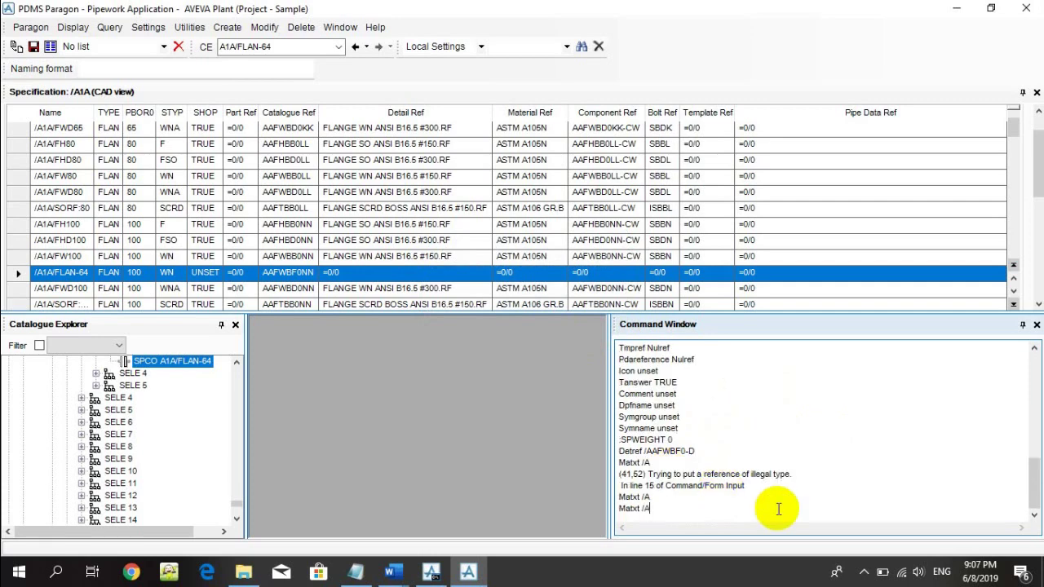
scroll(780, 511, down, 1)
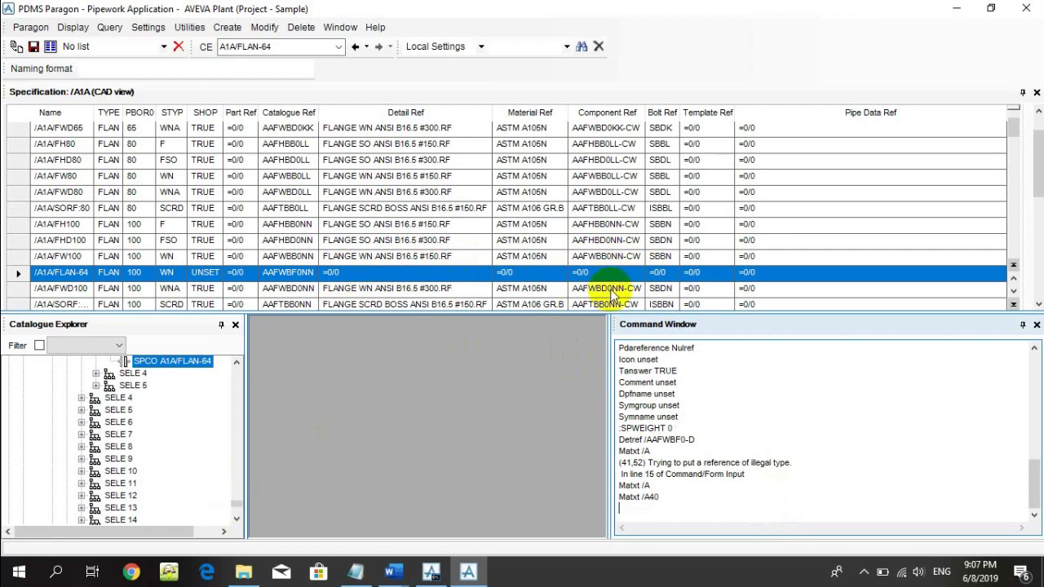
click(612, 260)
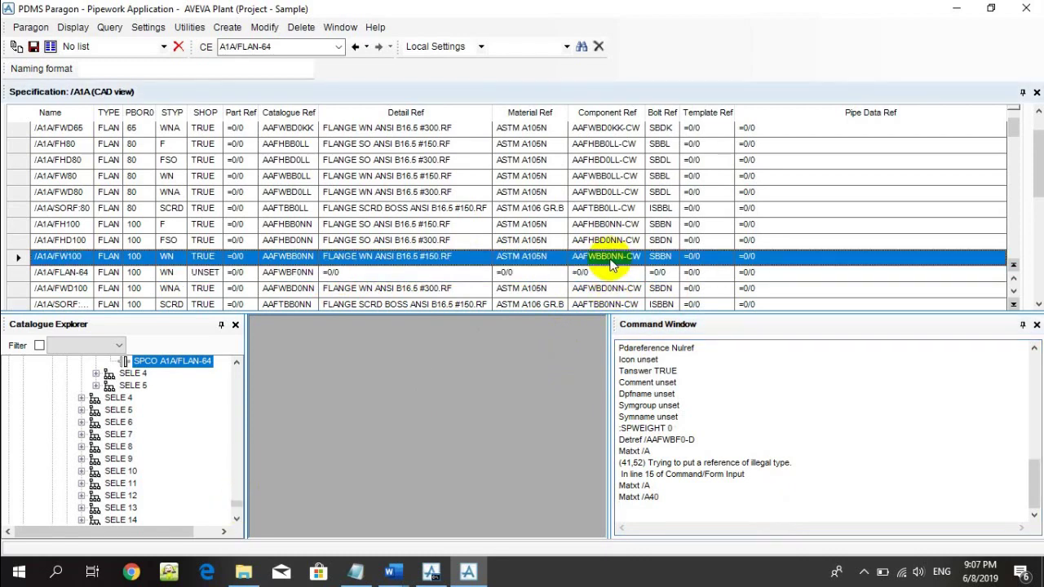
mouse_move(661, 255)
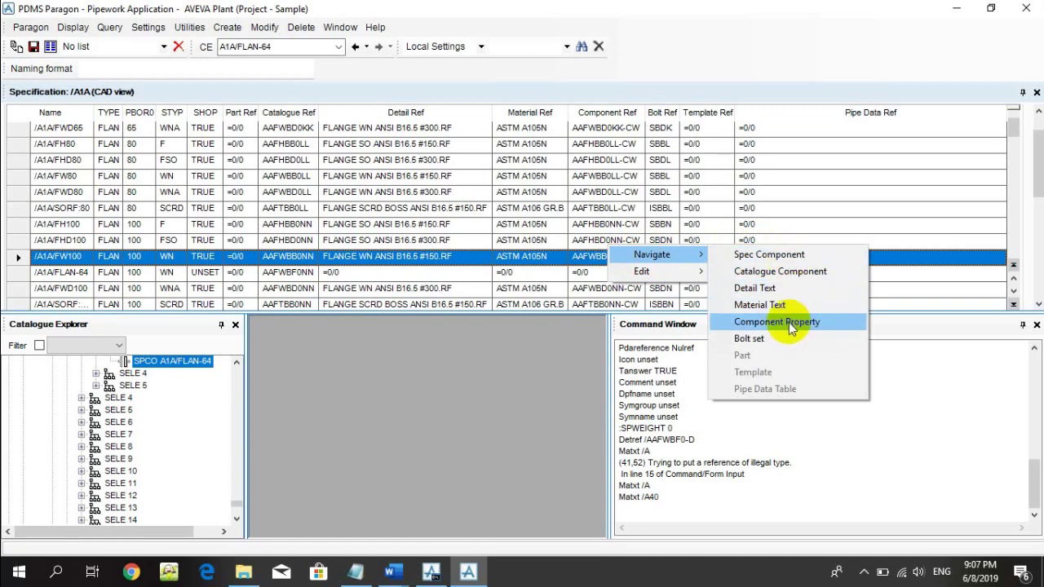
Make /A1A/FW100 current and list its attributes with Q ATT
click(767, 255)
click(663, 515)
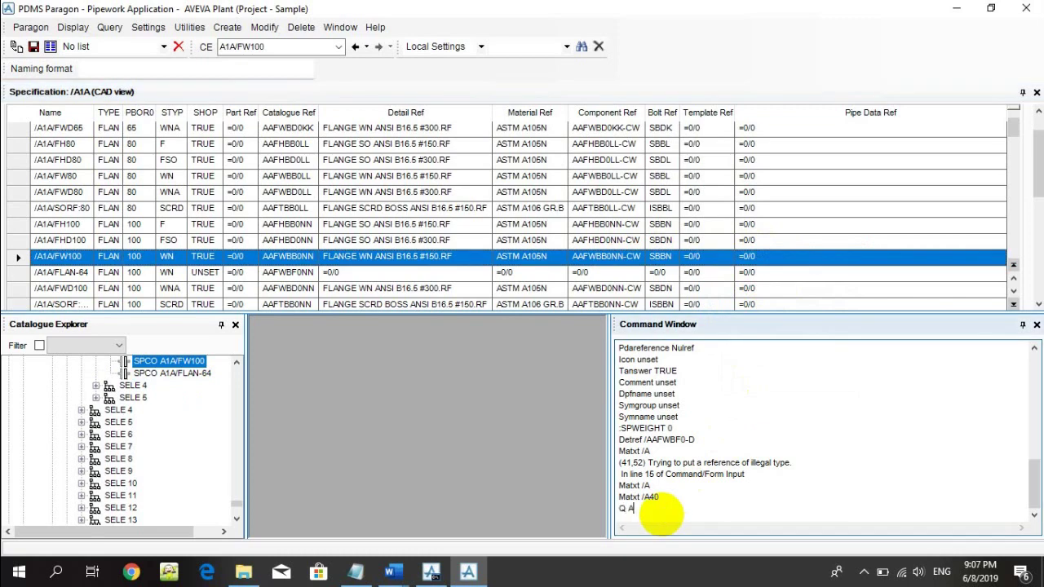
text(Q ATT)
key(Return)
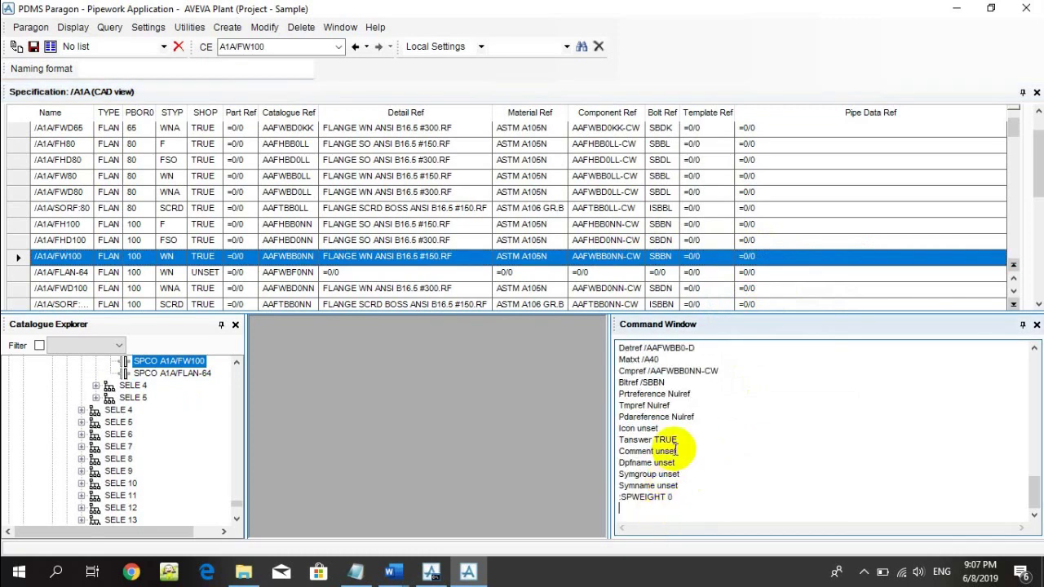
Copy Cmpref /AAFWBB0NN-CW into the command line to make that component property current
drag(650, 371, 708, 371)
right_click(709, 371)
click(743, 379)
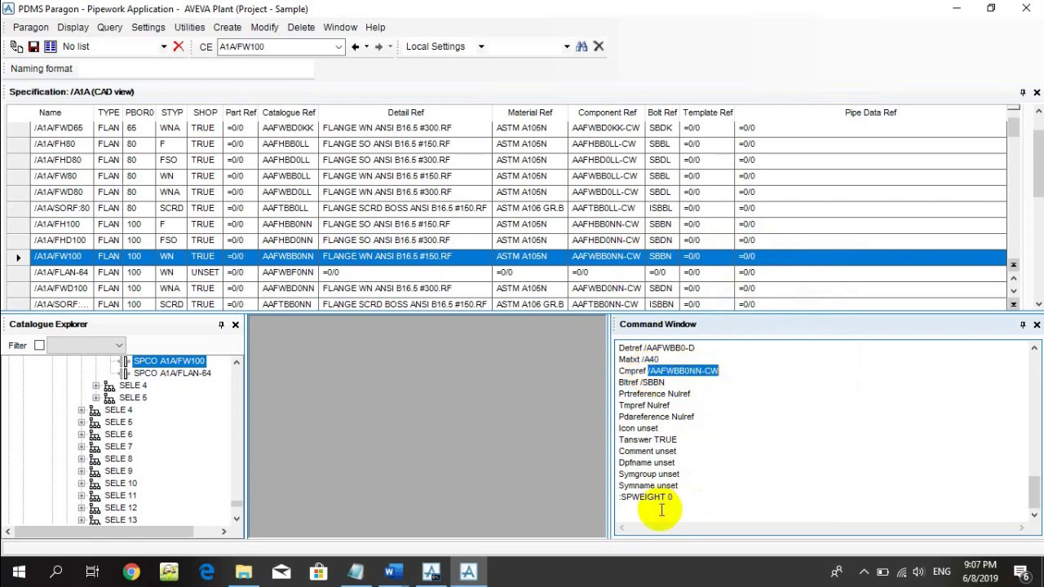
click(663, 512)
right_click(663, 512)
click(700, 438)
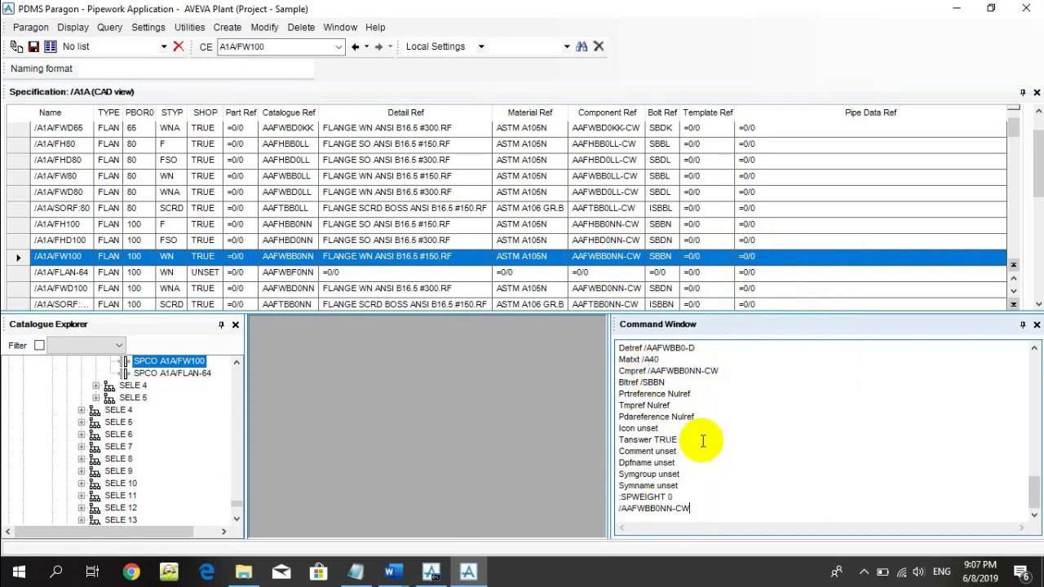
key(Return)
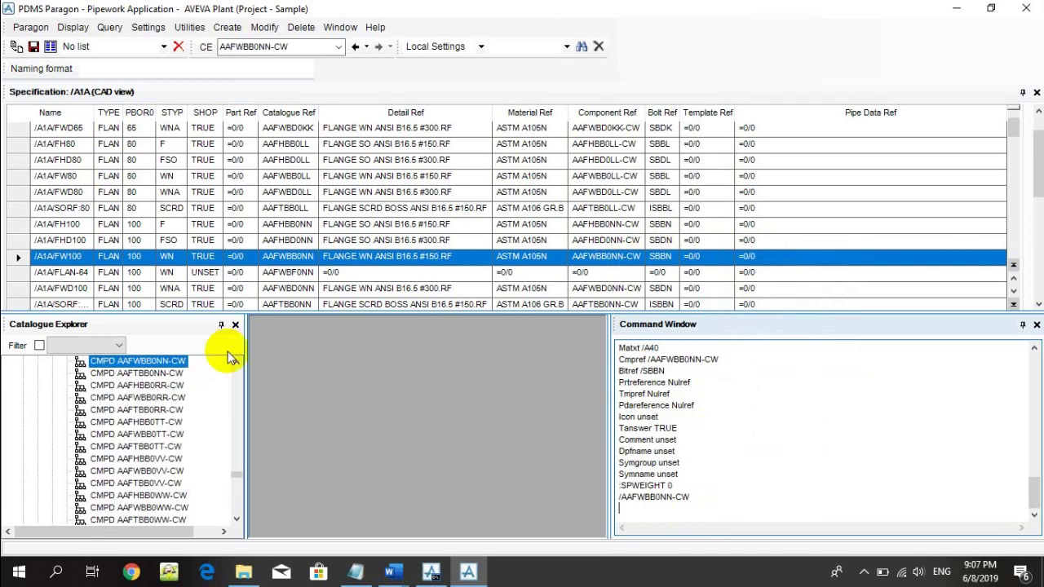
drag(236, 361, 235, 363)
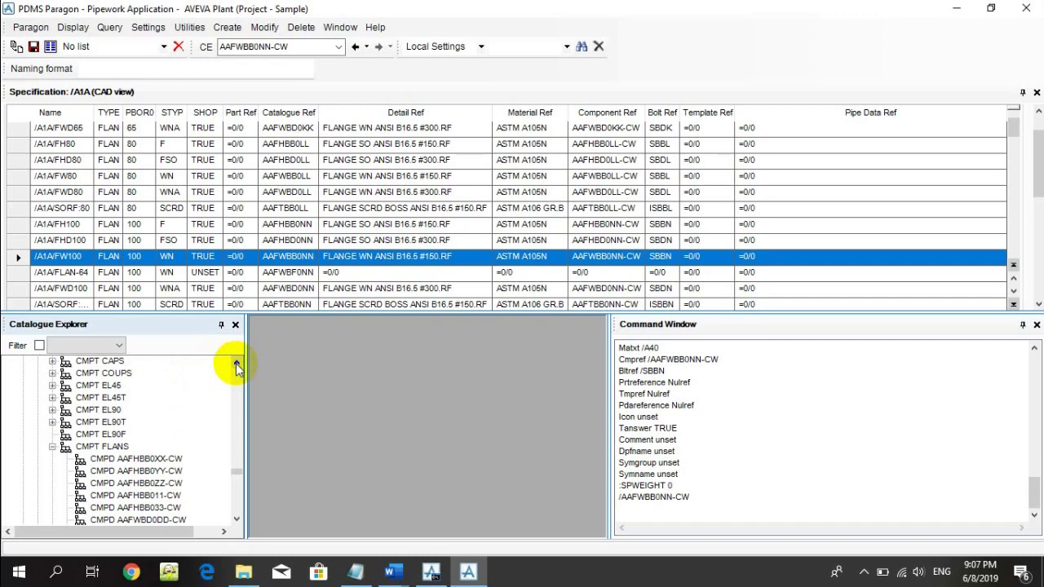
drag(236, 519, 237, 520)
click(237, 519)
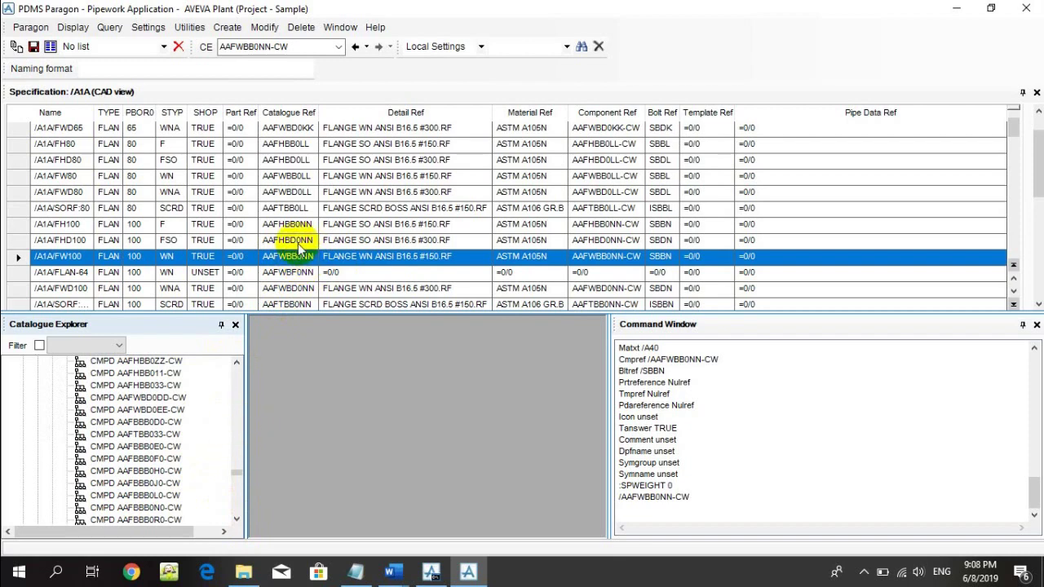
click(237, 520)
click(237, 519)
click(237, 519)
click(237, 520)
click(237, 520)
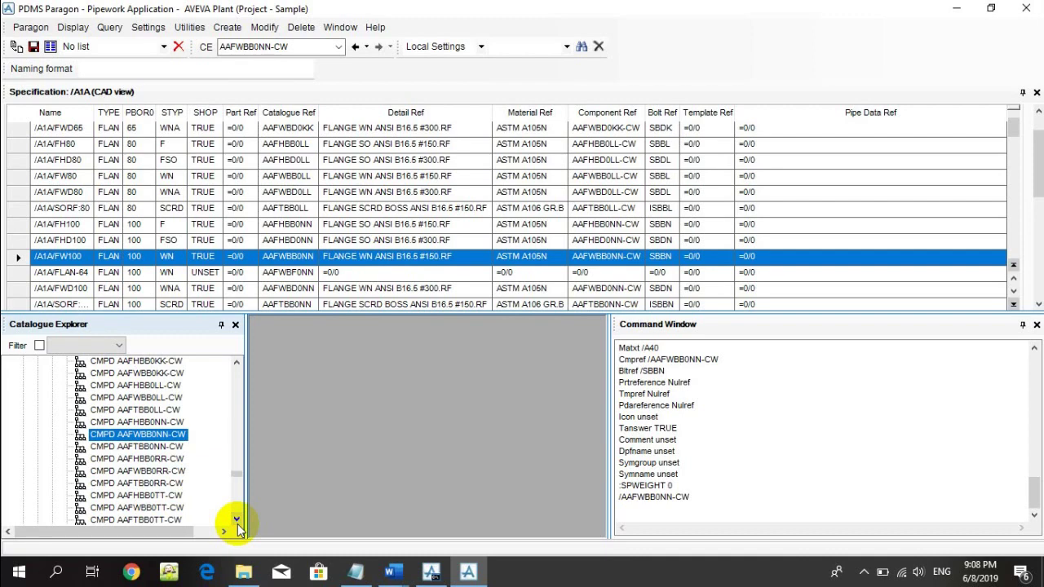
click(237, 519)
click(237, 520)
click(236, 519)
click(237, 520)
click(237, 520)
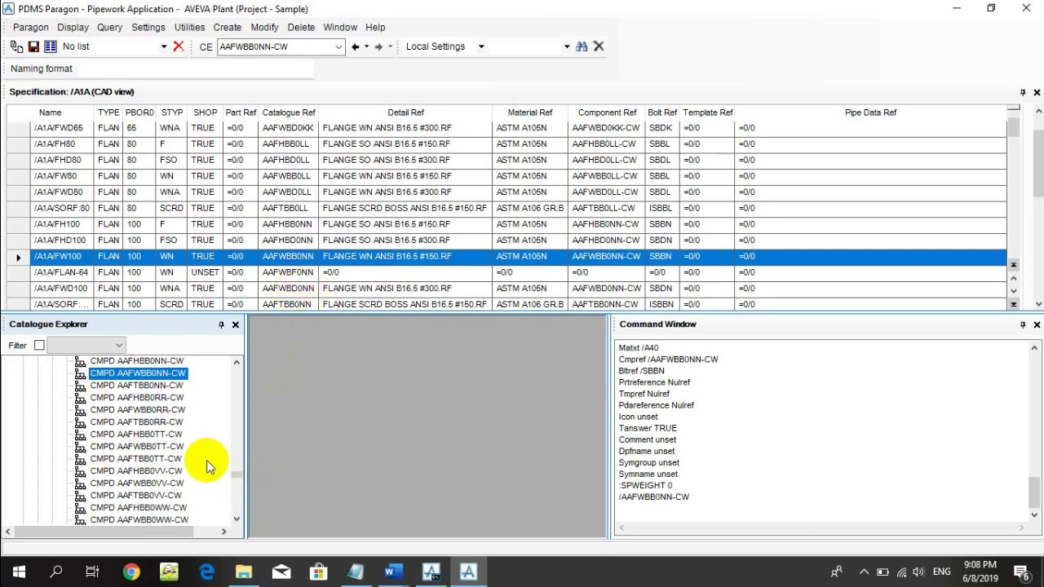
click(236, 519)
click(237, 520)
click(236, 520)
click(236, 520)
click(236, 520)
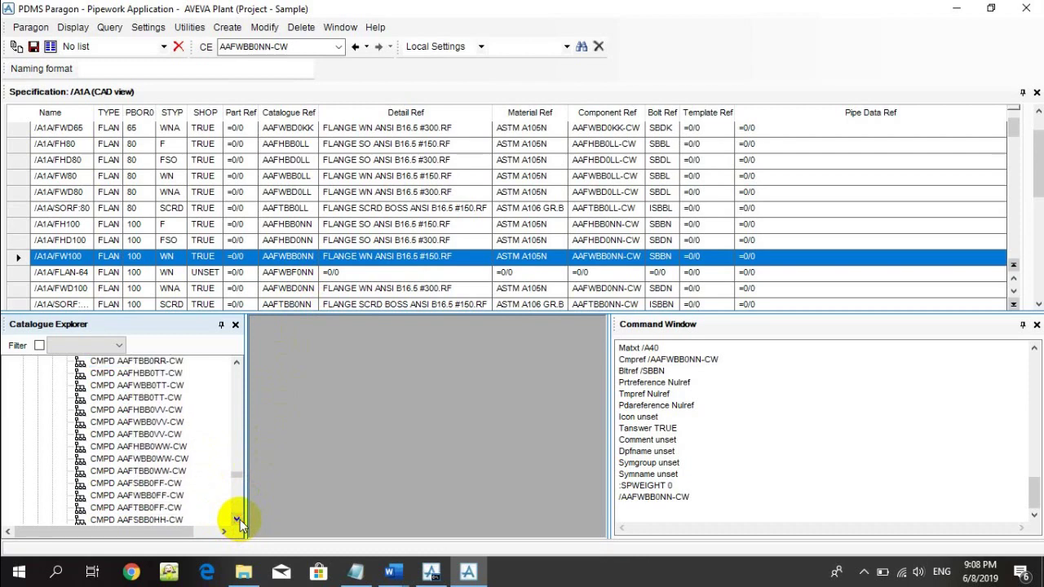
click(236, 520)
click(237, 519)
click(236, 520)
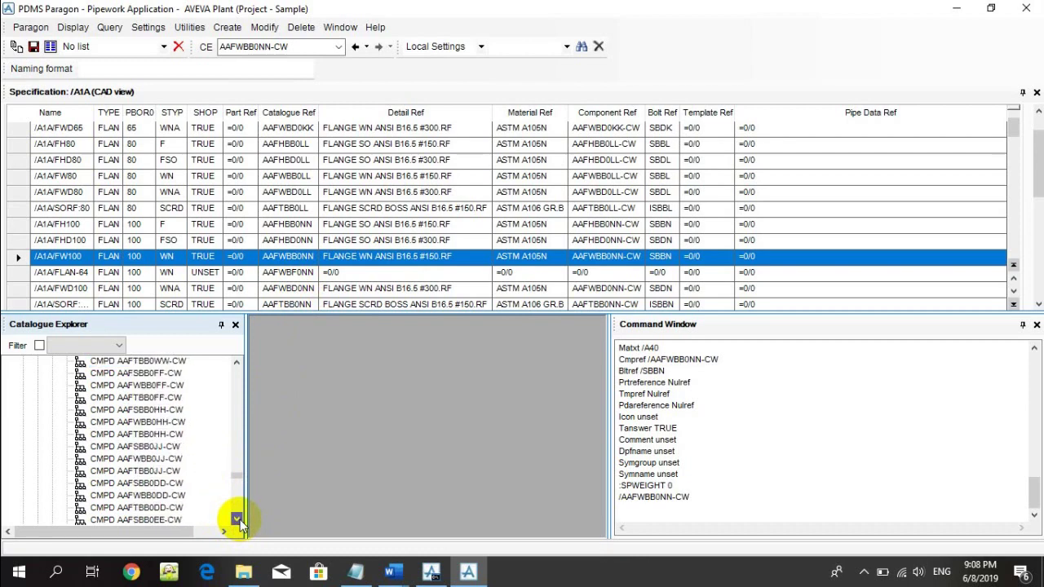
click(237, 520)
click(236, 520)
click(237, 520)
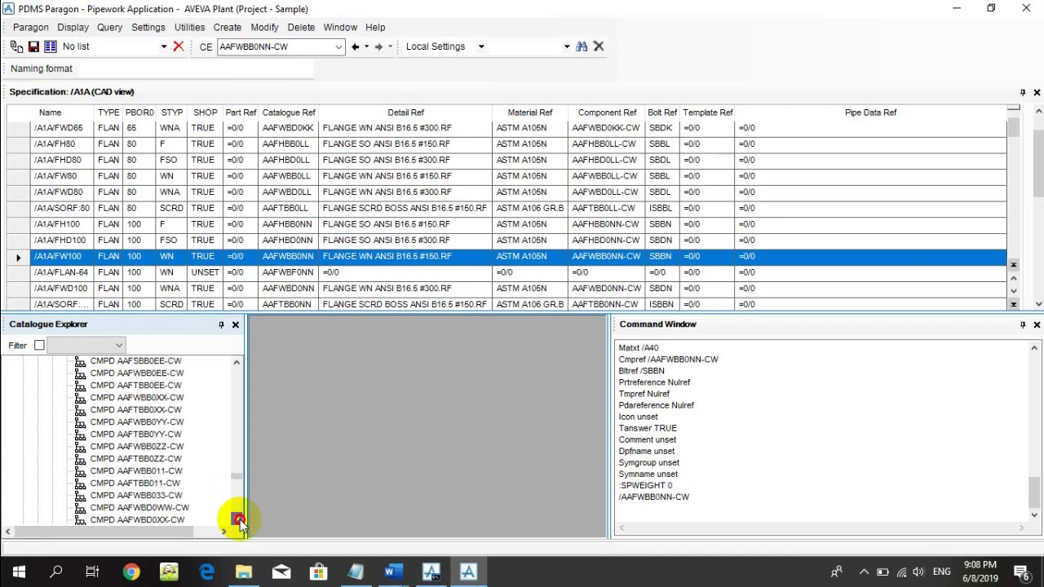
click(237, 520)
click(237, 519)
click(236, 519)
click(237, 520)
click(236, 520)
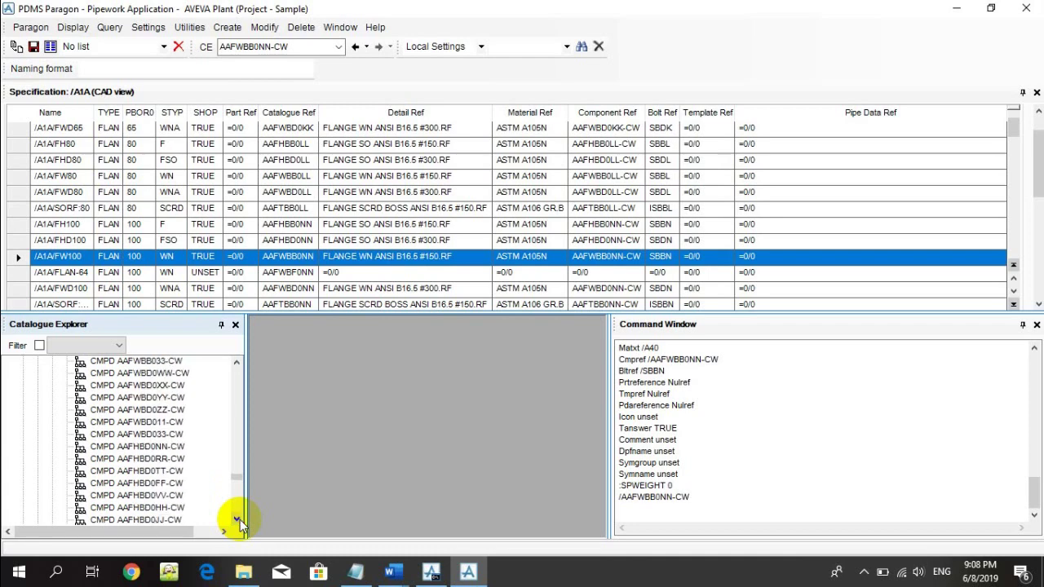
click(236, 520)
click(236, 519)
click(237, 520)
click(237, 520)
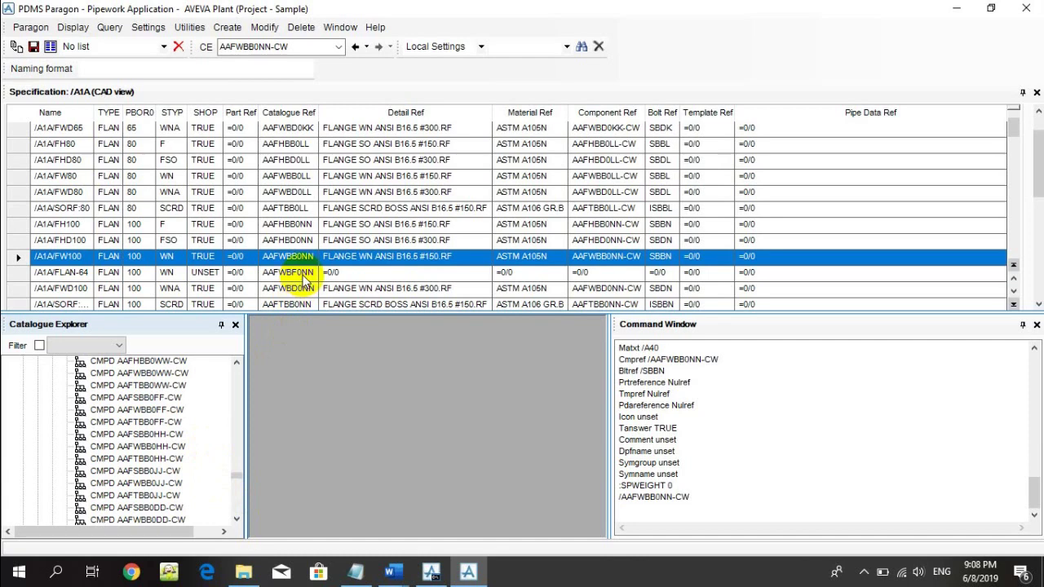
Select CMPD AAFWBB0NN-CW and browse down through the flange catalogue components
click(144, 373)
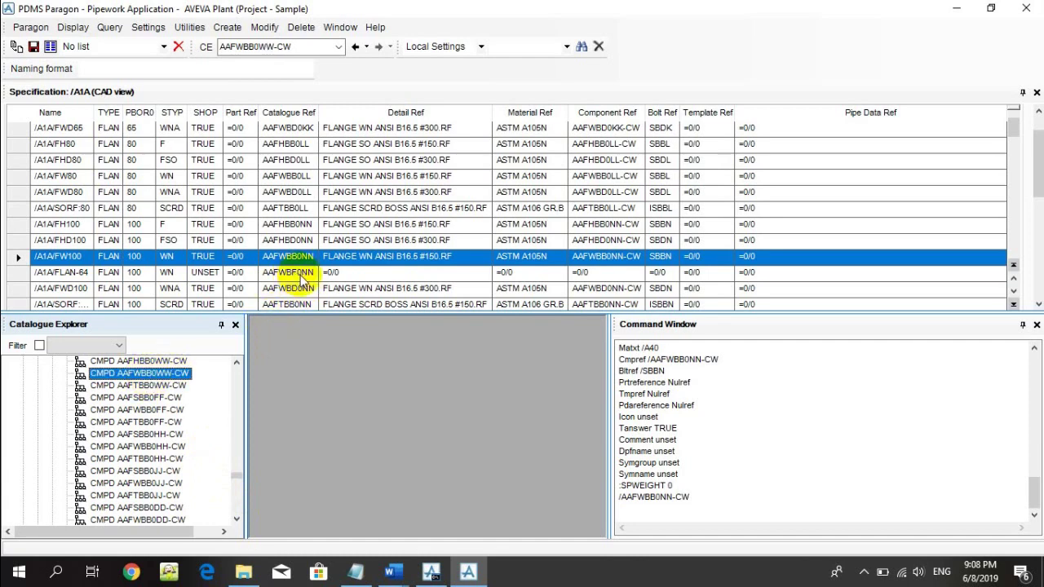
drag(240, 361, 242, 360)
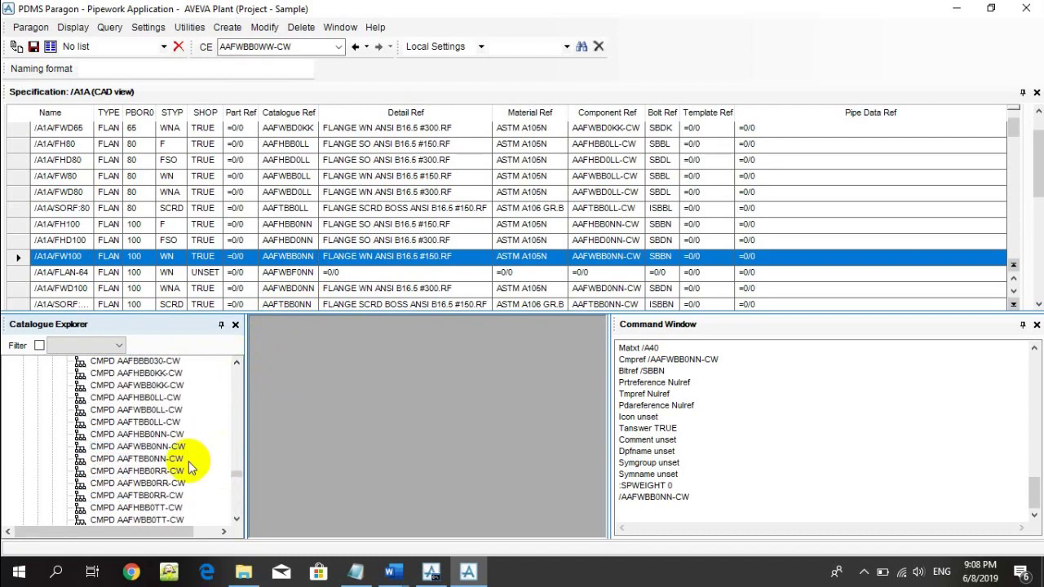
click(167, 446)
scroll(173, 471, down, 1)
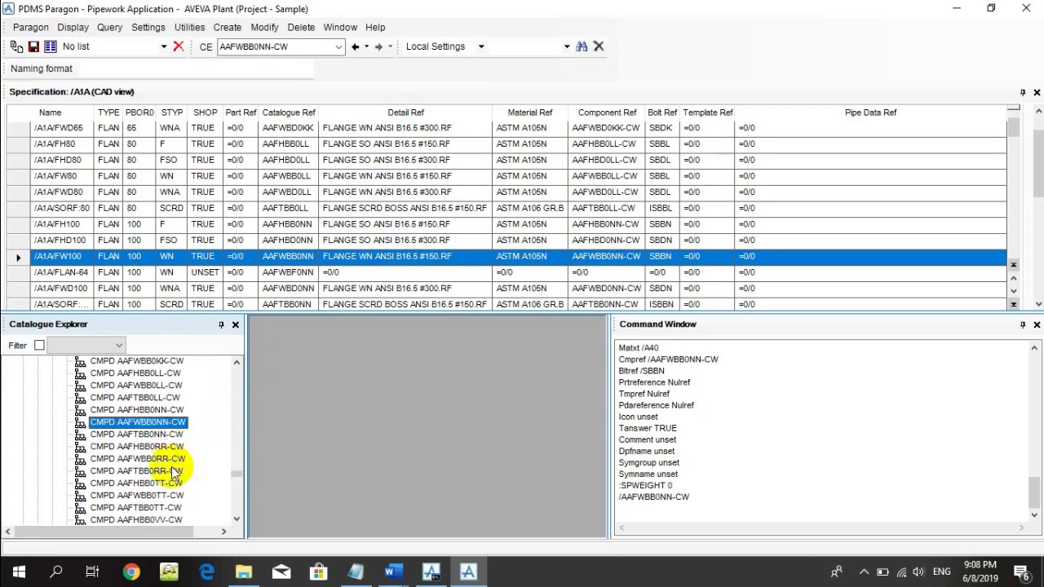
scroll(174, 471, down, 4)
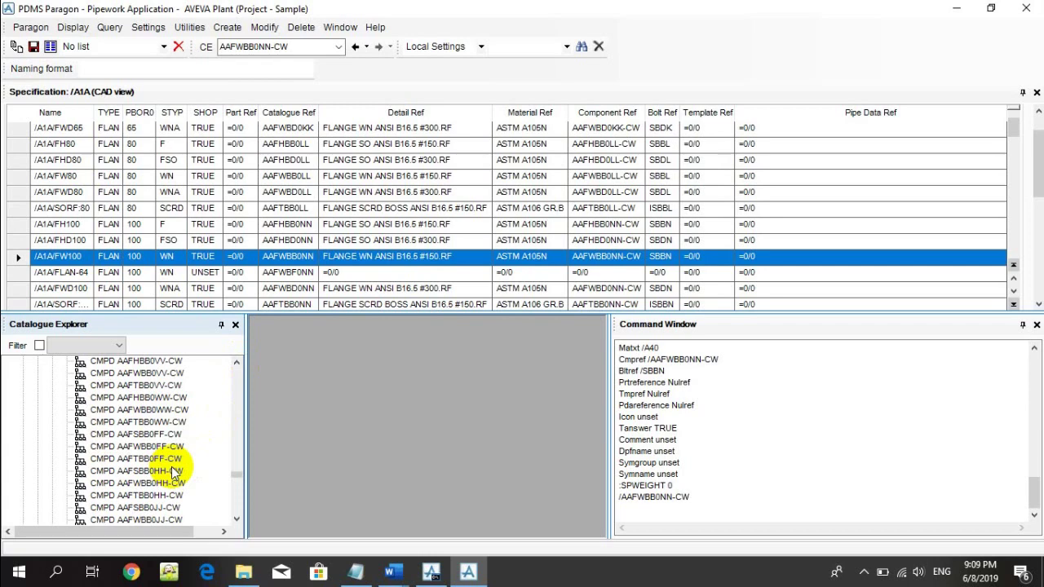
scroll(174, 471, down, 1)
scroll(174, 471, down, 1)
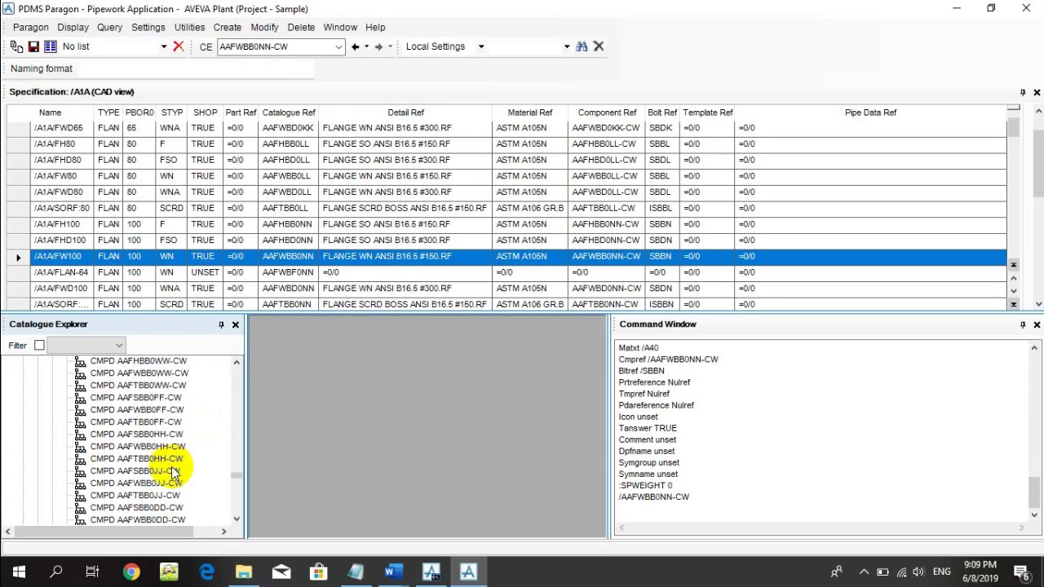
scroll(174, 471, down, 3)
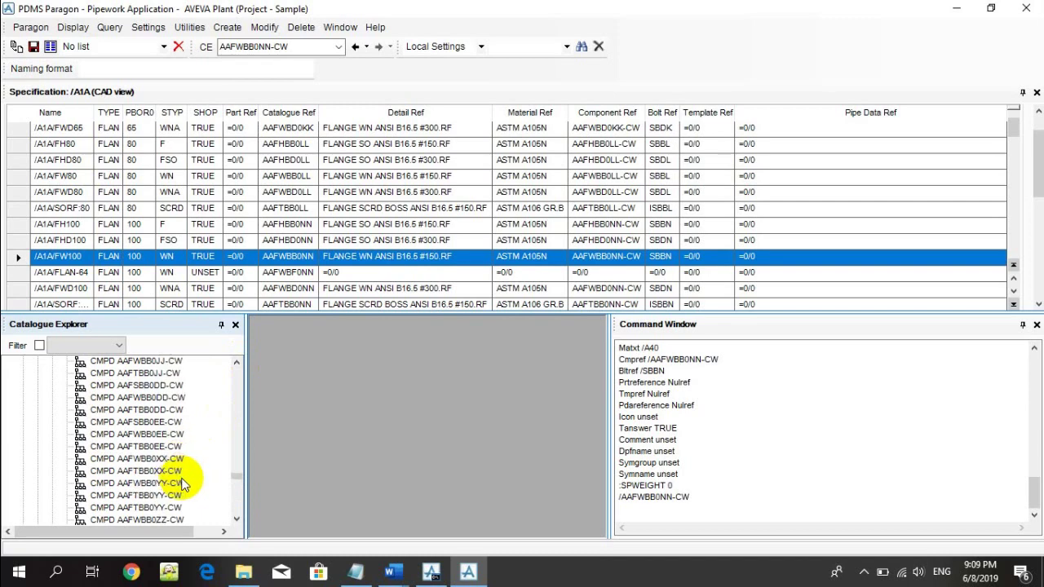
scroll(183, 484, down, 2)
scroll(183, 484, down, 3)
scroll(183, 484, down, 1)
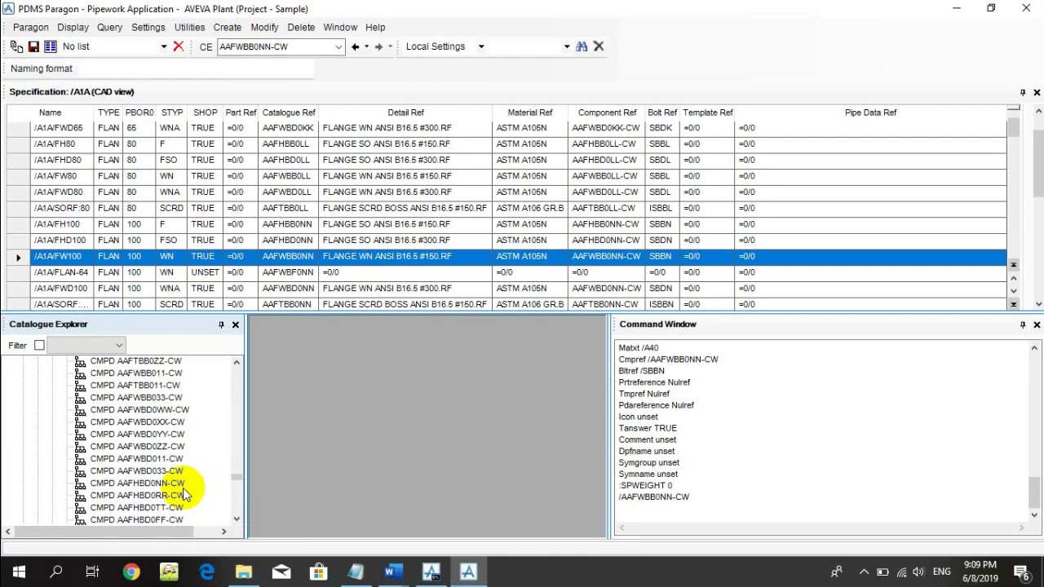
scroll(183, 505, down, 3)
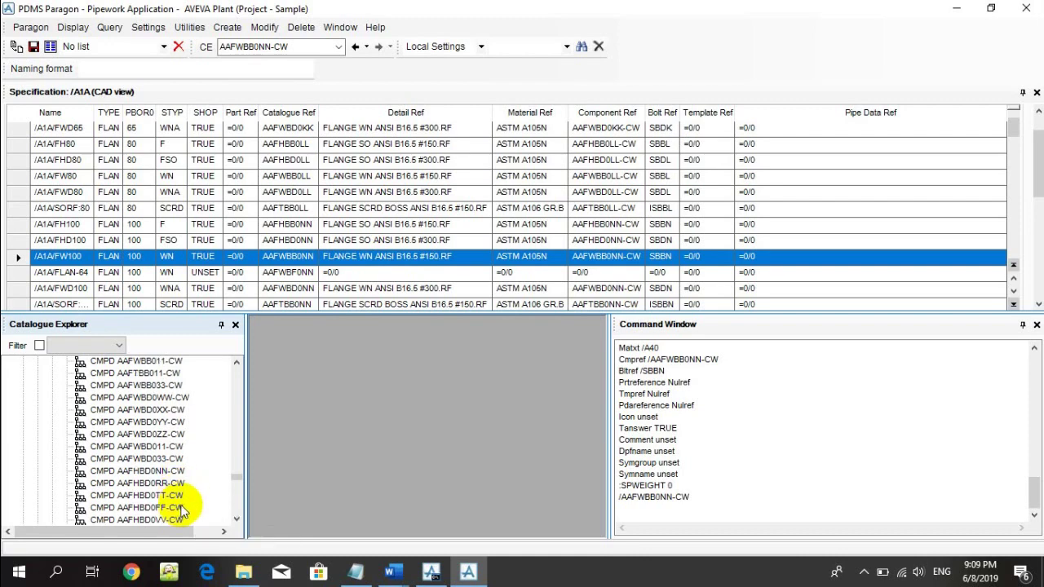
scroll(184, 508, down, 3)
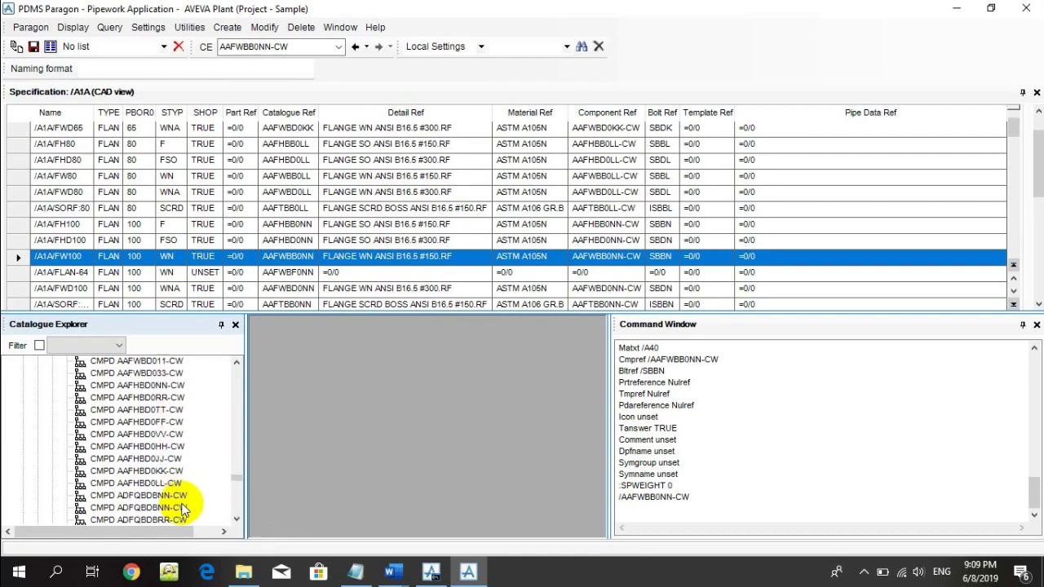
scroll(183, 507, down, 3)
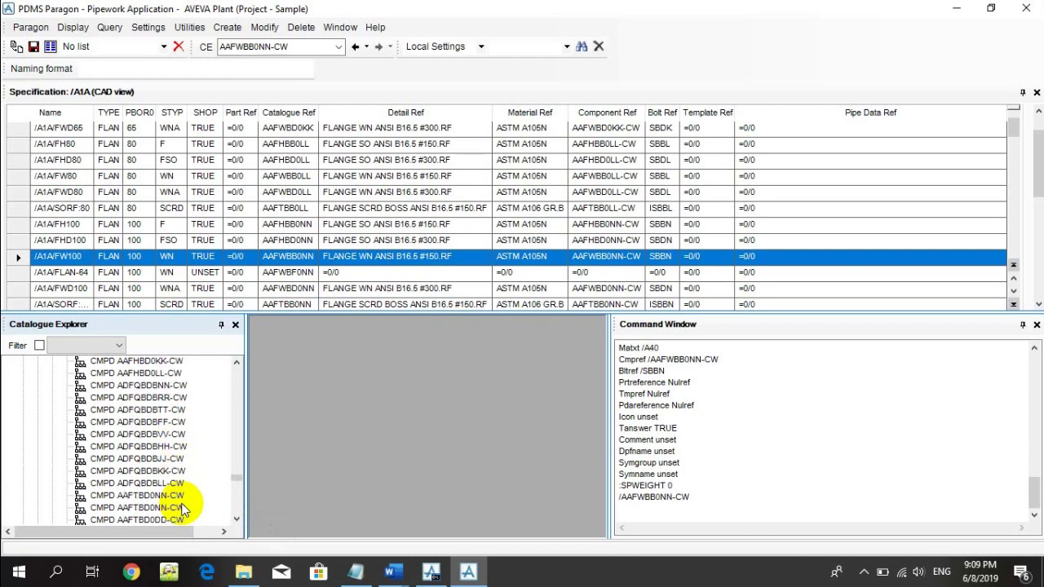
scroll(183, 508, down, 5)
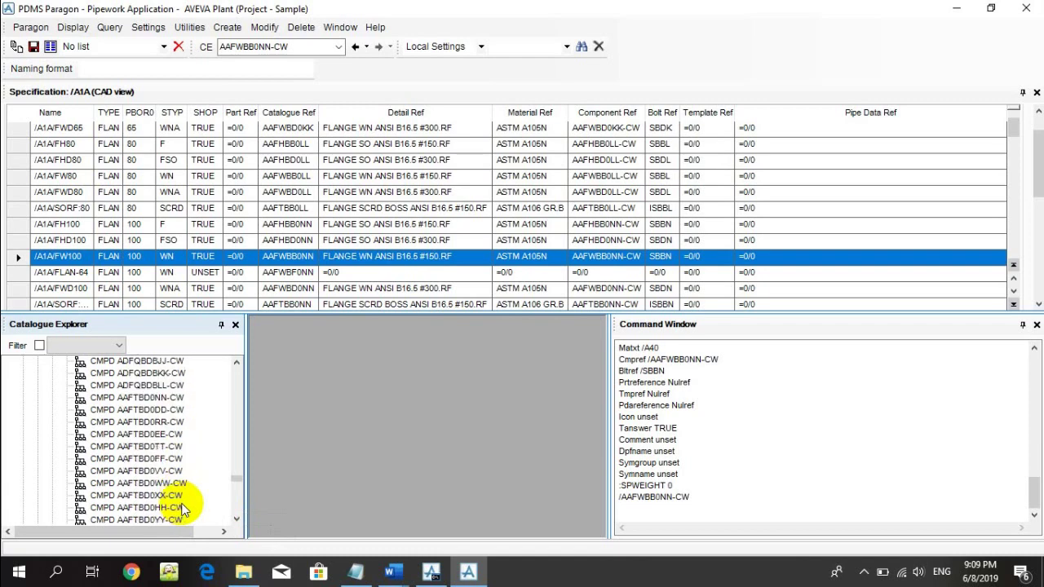
scroll(183, 509, down, 1)
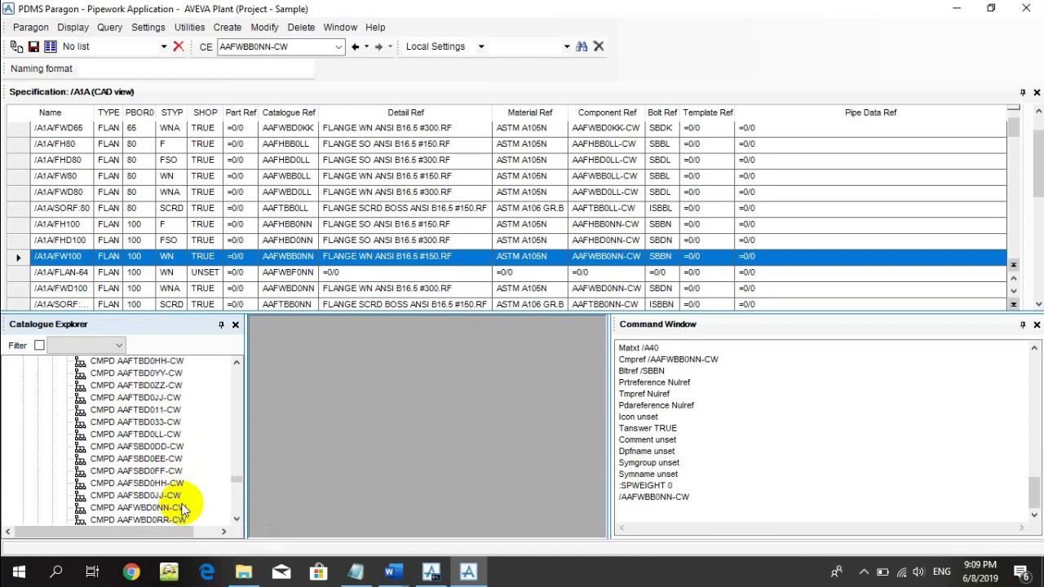
scroll(183, 509, down, 1)
scroll(183, 509, down, 2)
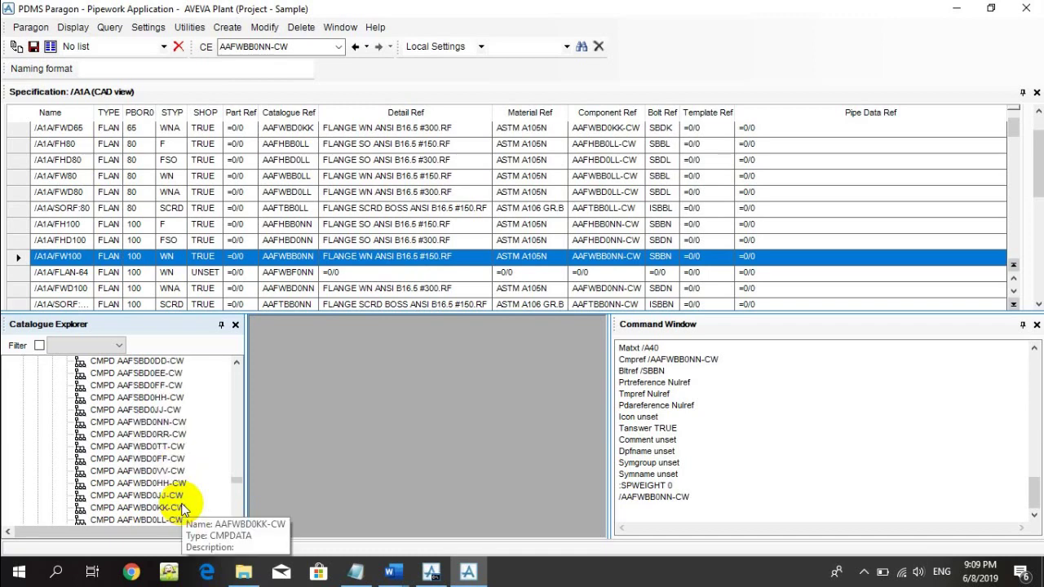
Make component property AAFWBD0VV-CW the current element
click(245, 47)
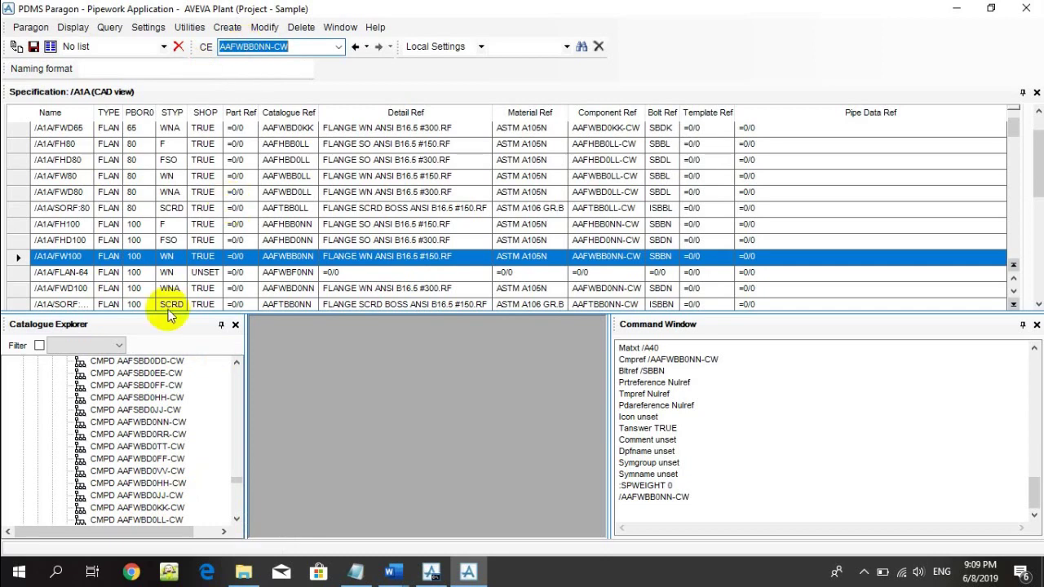
click(139, 471)
scroll(175, 482, down, 3)
scroll(180, 489, down, 5)
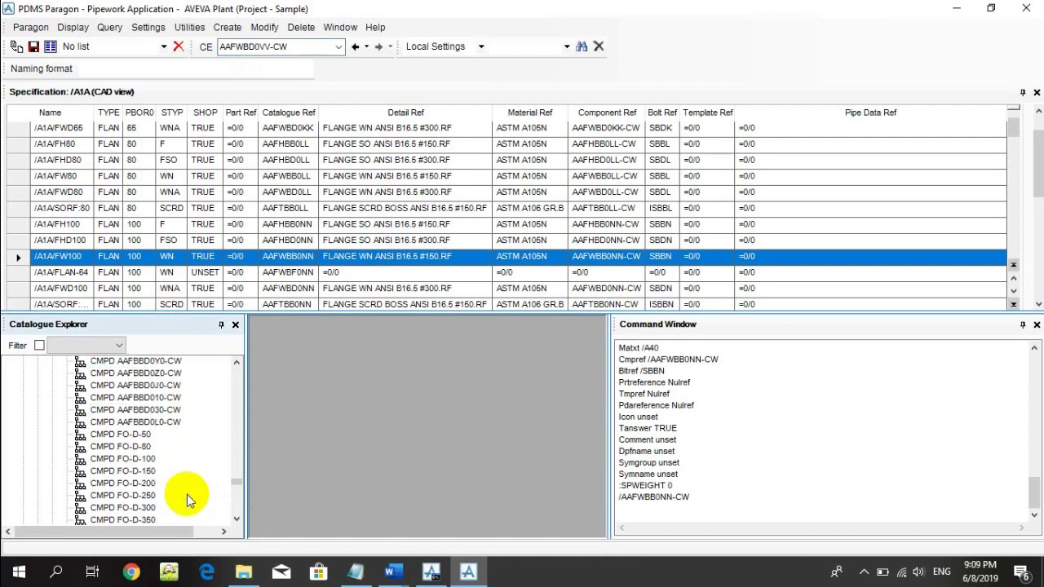
scroll(186, 498, down, 1)
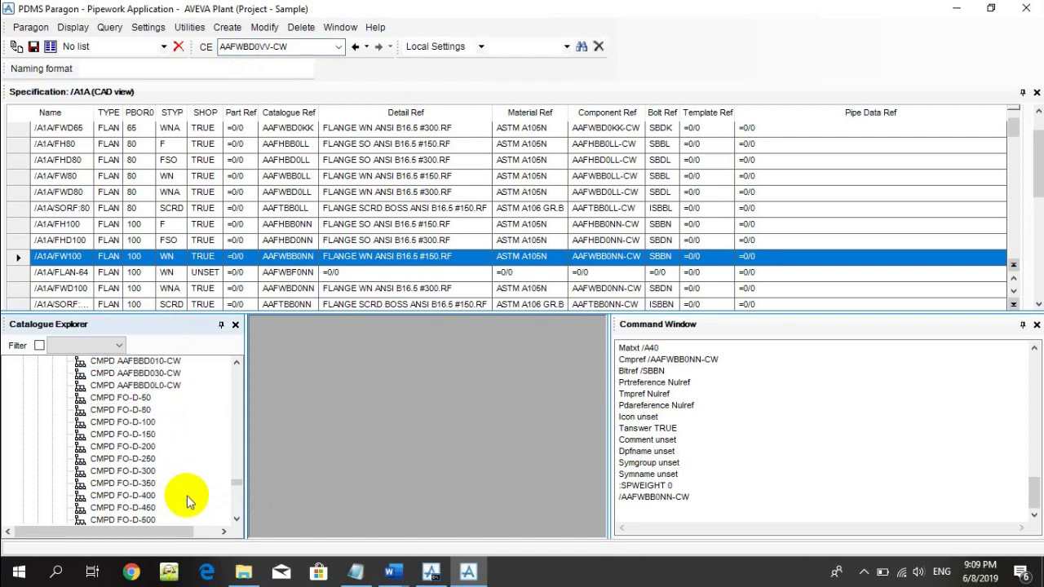
Make FO-D-100 current and review its listed attributes, including Cweight 22
click(131, 422)
click(640, 517)
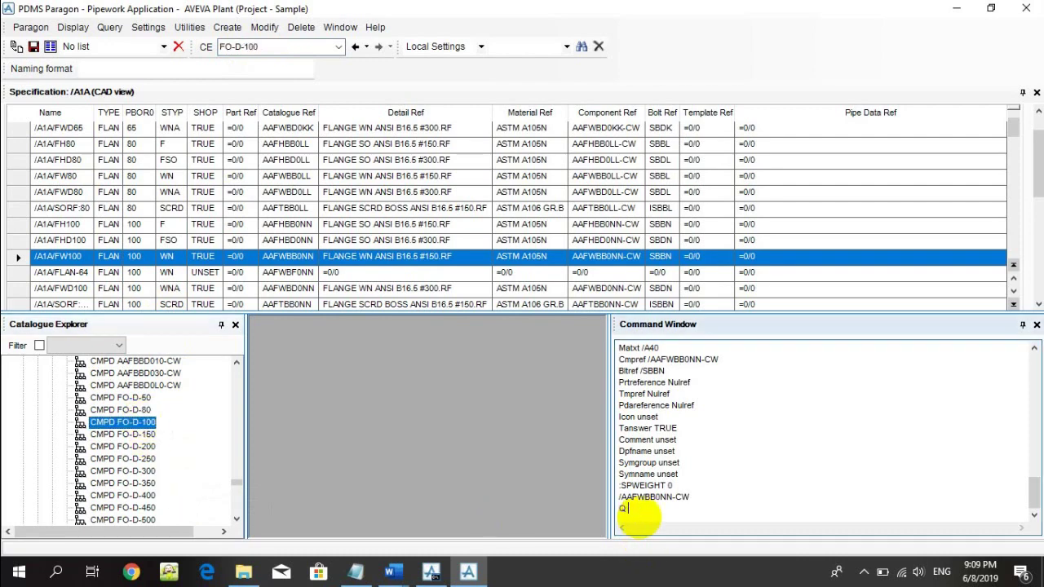
key(Return)
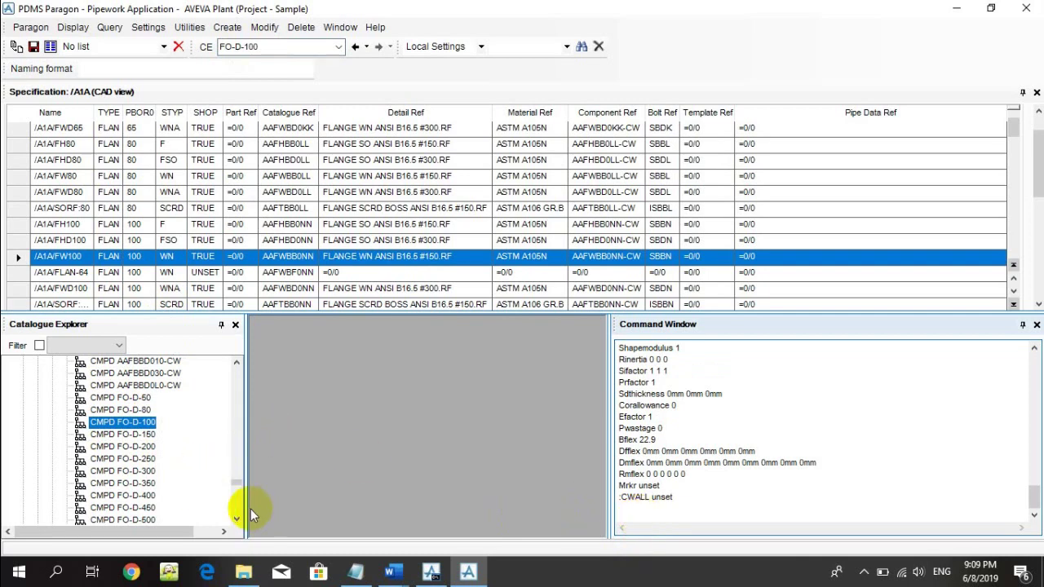
scroll(149, 472, down, 1)
scroll(151, 473, down, 8)
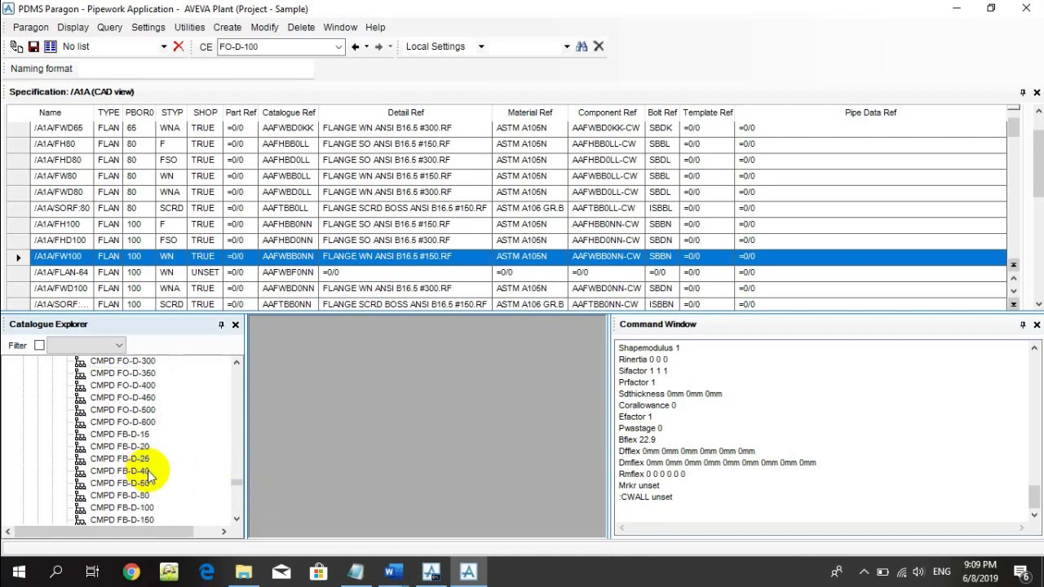
scroll(162, 481, down, 10)
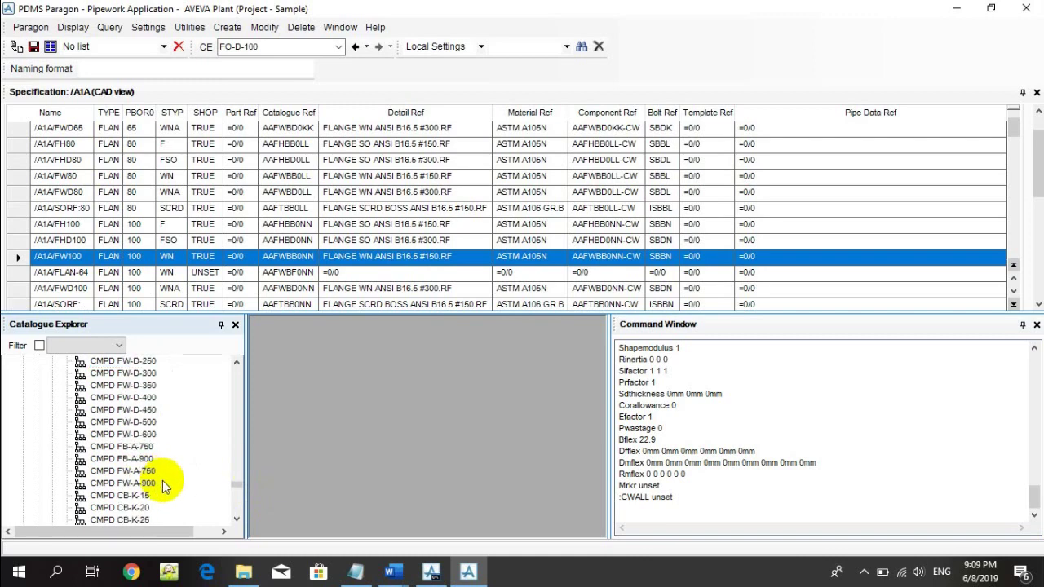
scroll(172, 491, down, 4)
scroll(175, 492, up, 10)
scroll(175, 491, up, 10)
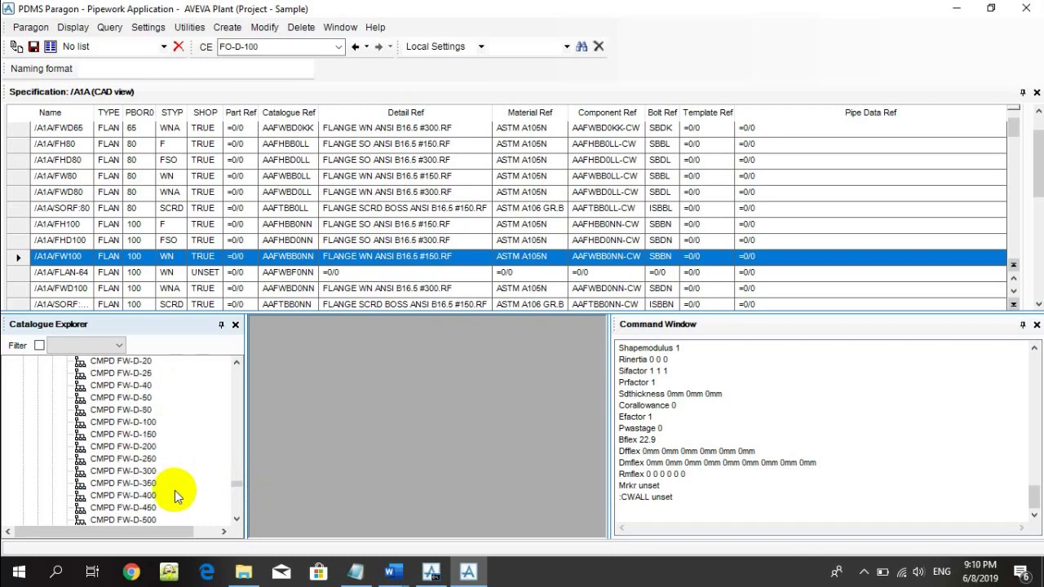
scroll(175, 490, up, 2)
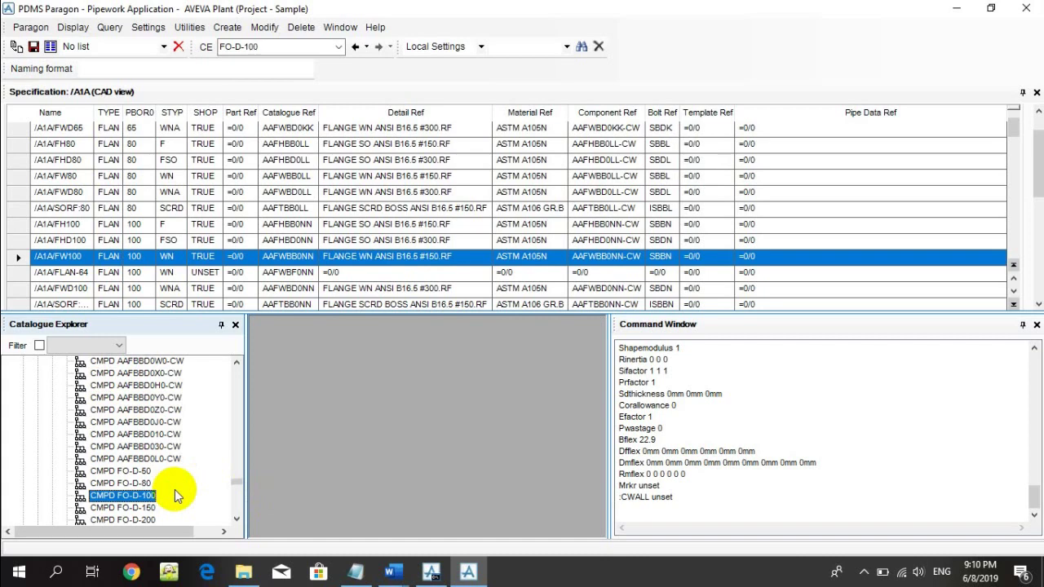
scroll(178, 496, up, 2)
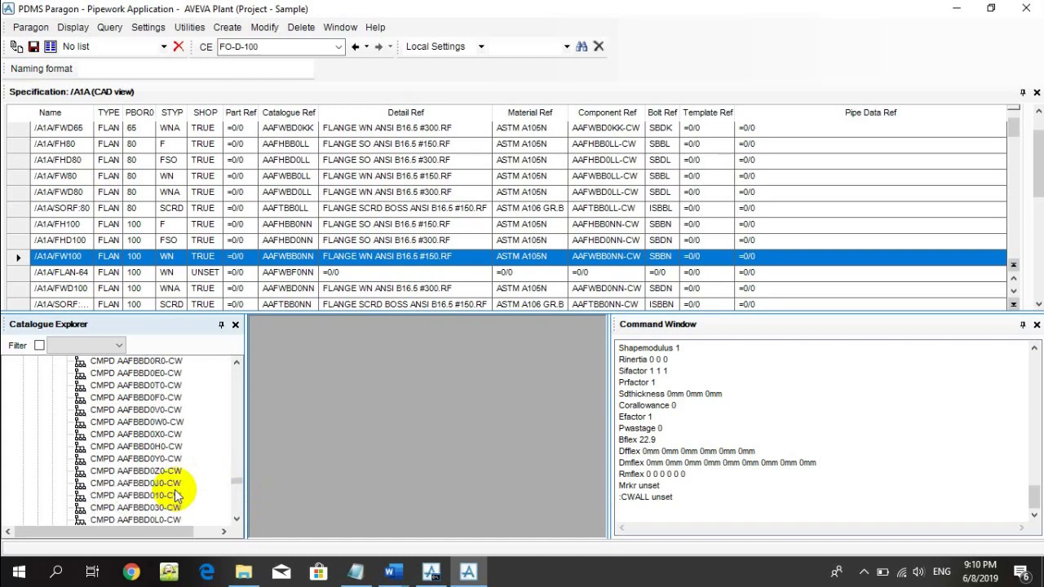
scroll(177, 495, up, 4)
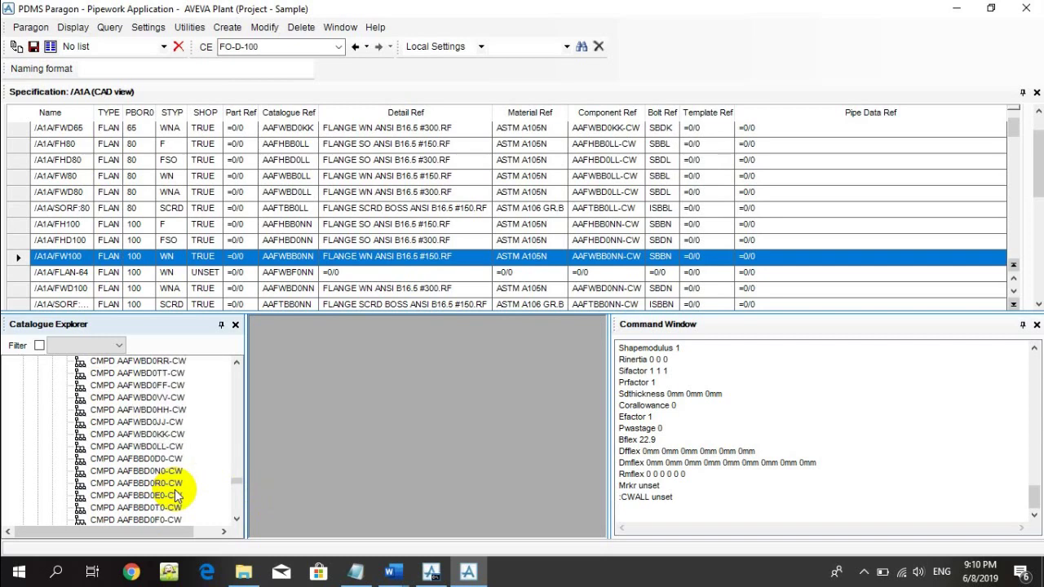
click(708, 466)
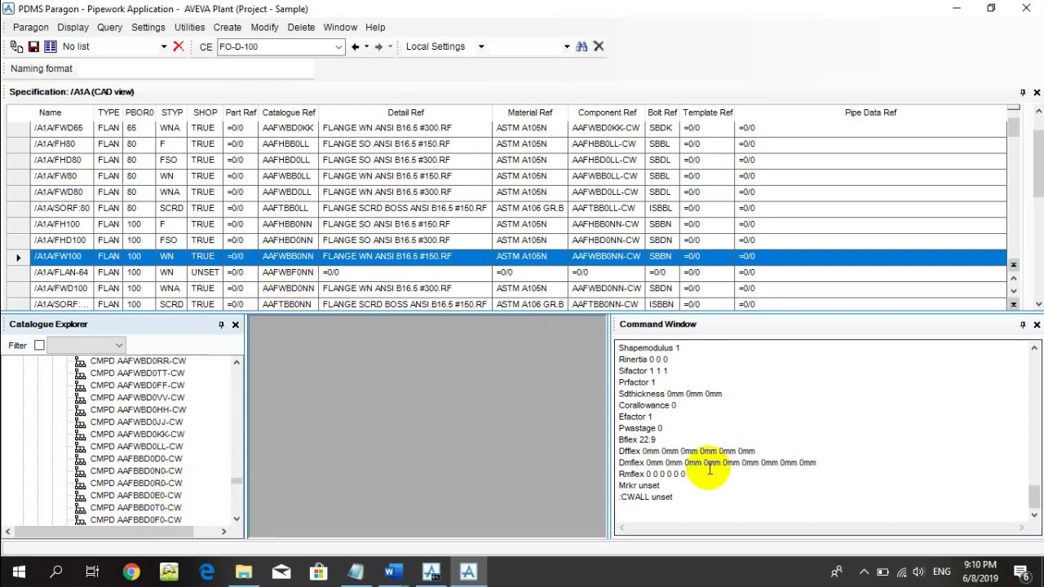
scroll(702, 442, up, 4)
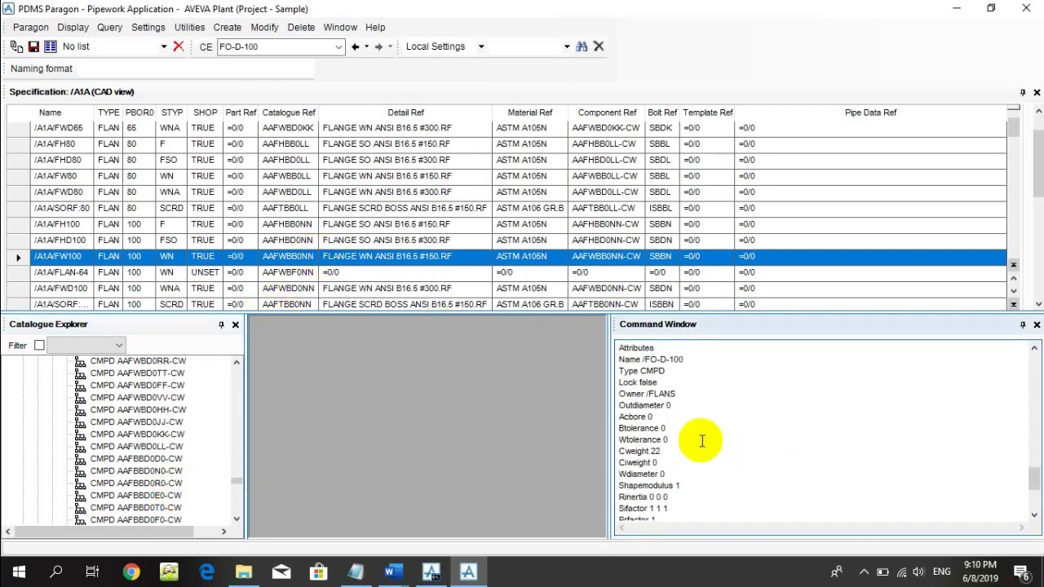
Navigate from the FW100 row to spec component /A1A/FW100
right_click(613, 255)
mouse_move(665, 254)
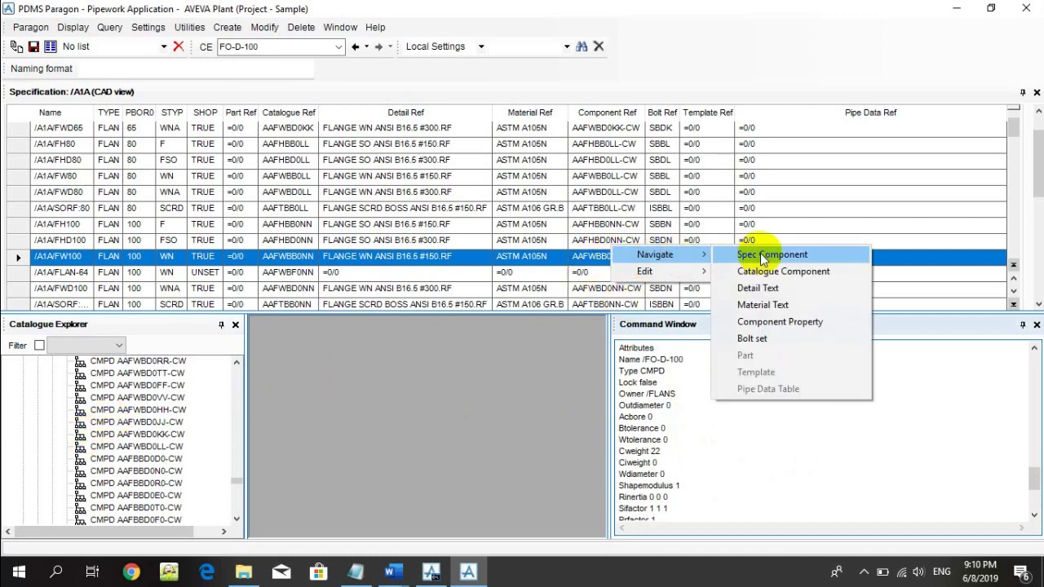
click(762, 256)
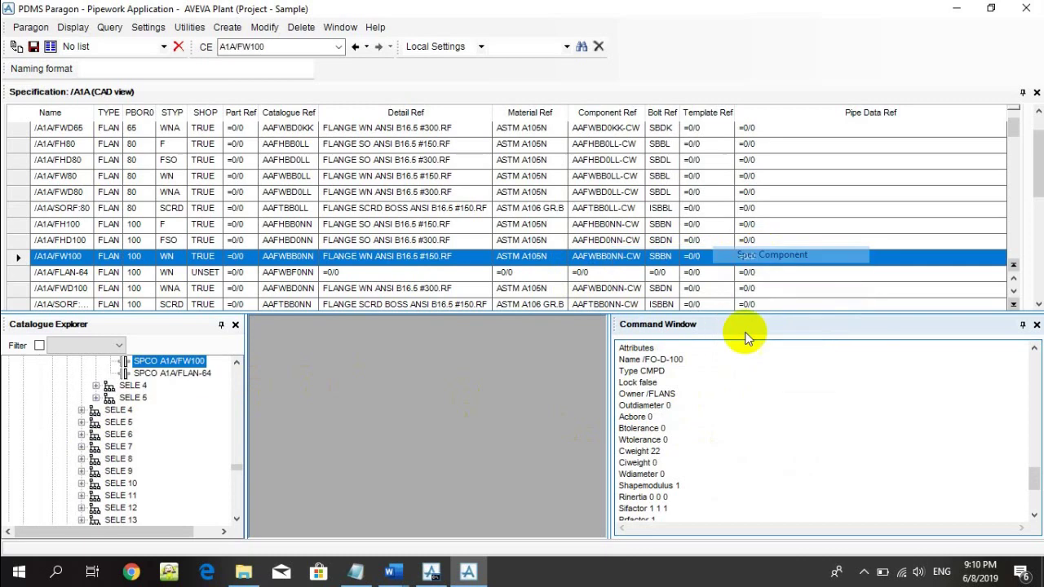
right_click(719, 451)
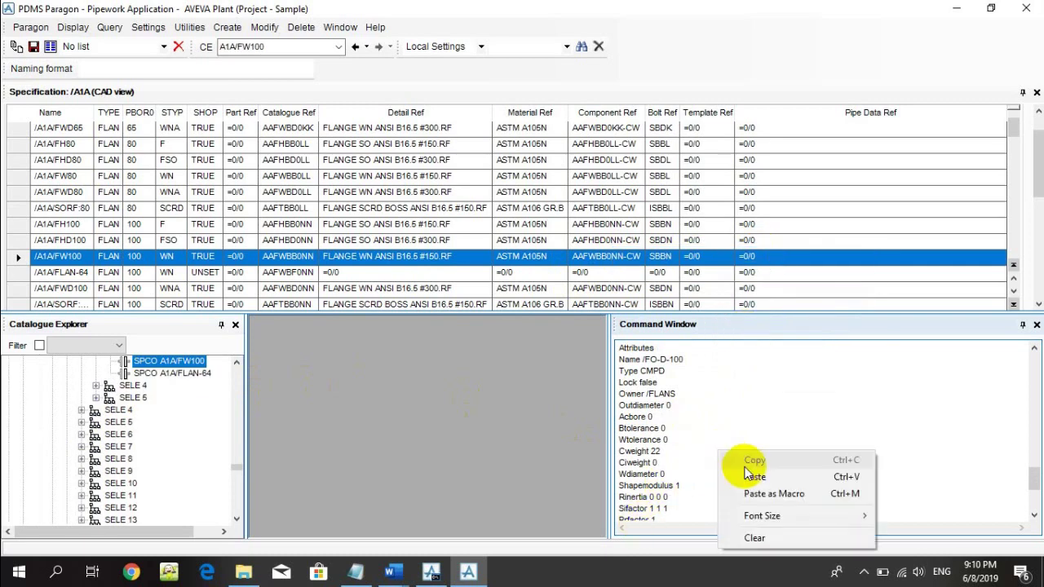
Clear the output, list /A1A/FW100's attributes (Bltref /SBBN), and select the /A1A/FLAN-64 row
click(754, 538)
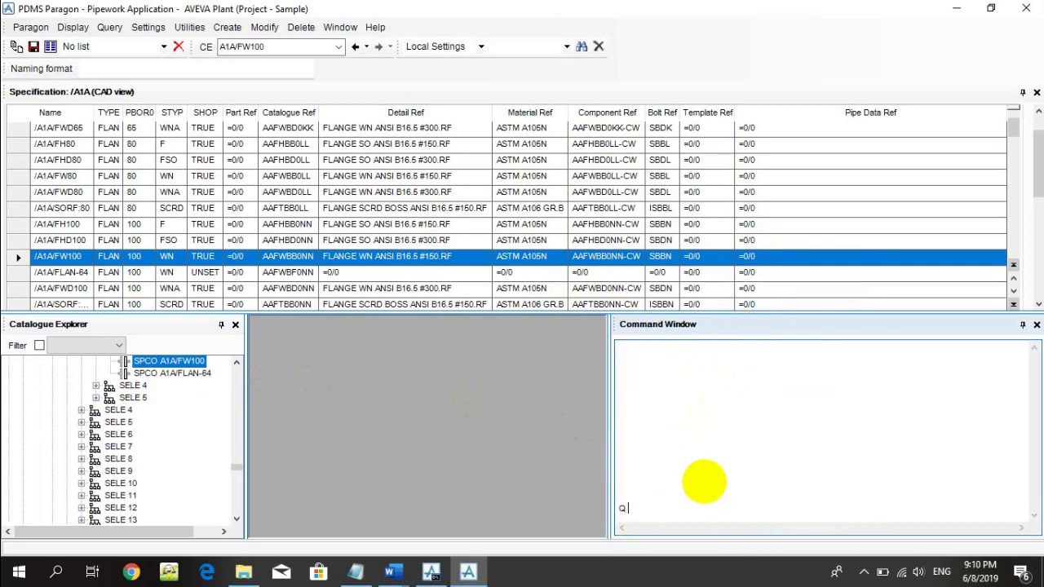
text(Q ATT)
key(Return)
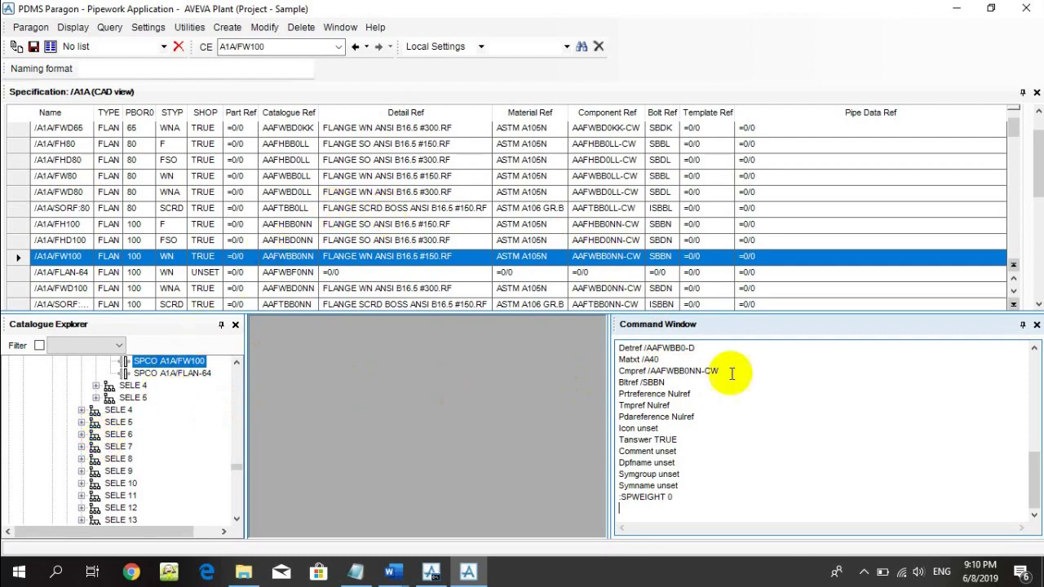
click(604, 276)
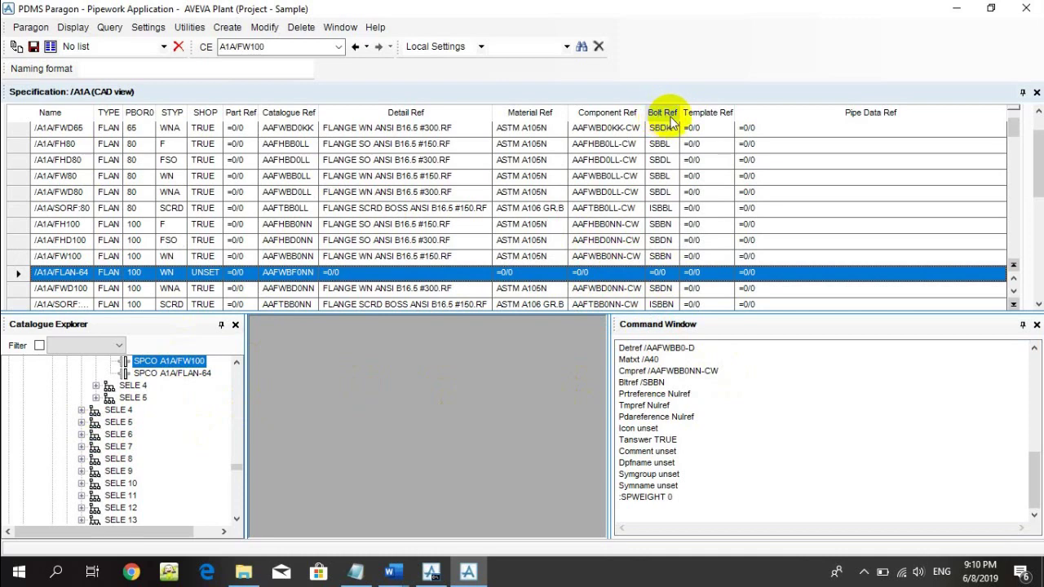
Jump to the bolt set used by /A1A/FW100 via Navigate > Bolt set
click(636, 259)
right_click(661, 251)
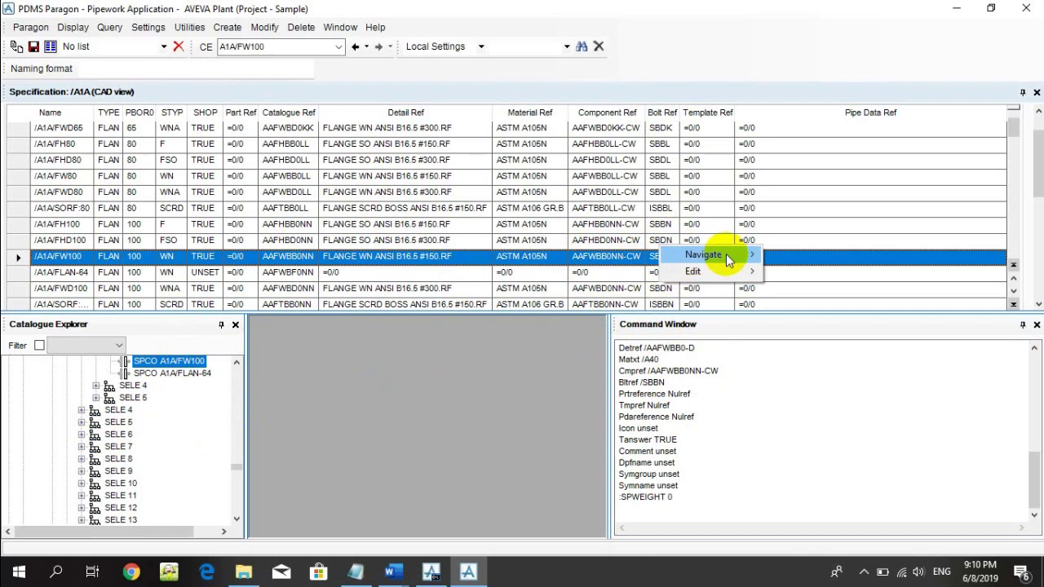
mouse_move(718, 255)
click(820, 339)
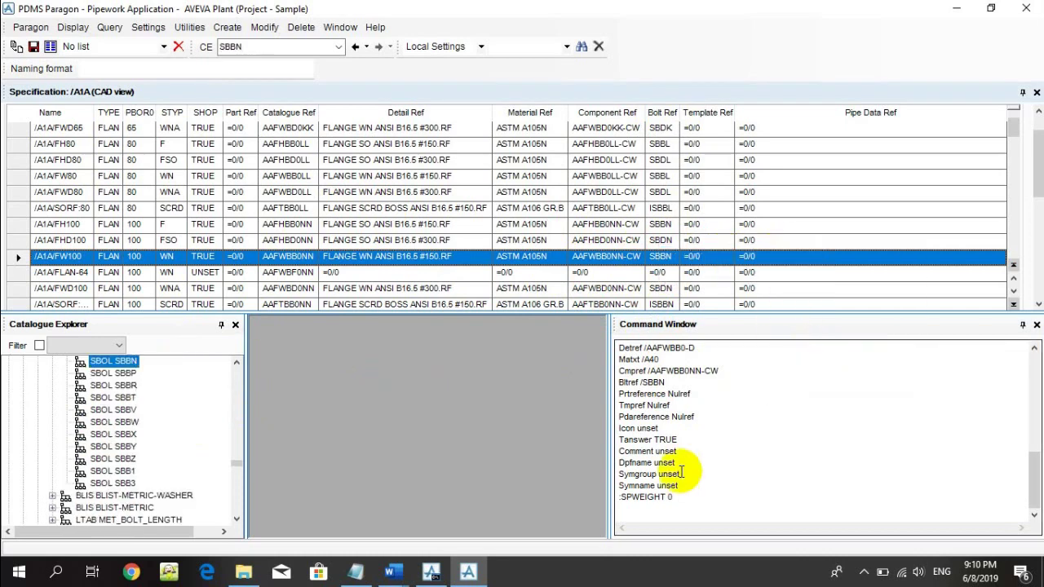
drag(237, 365, 237, 366)
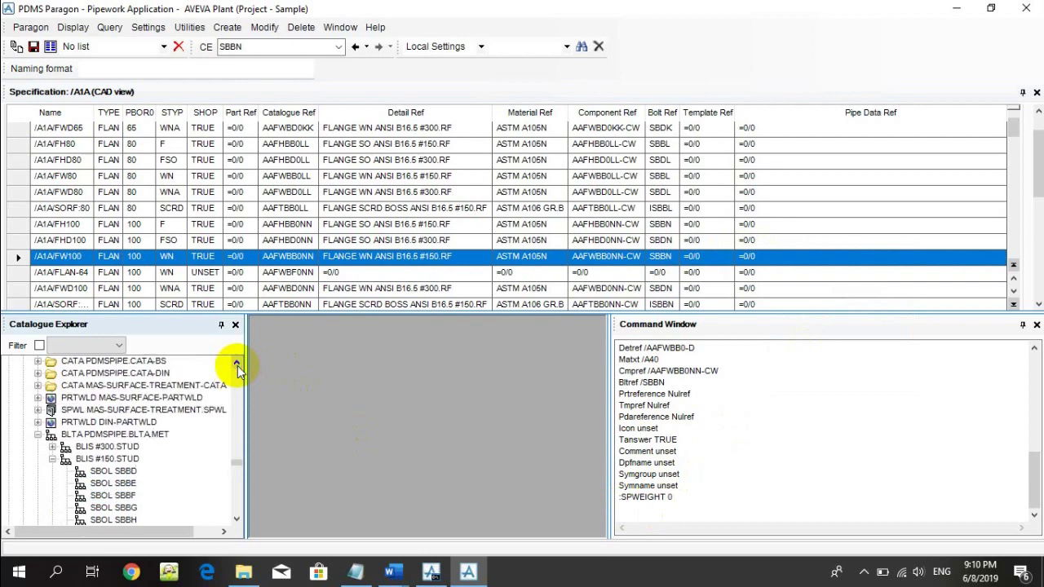
Select and collapse BLIS #150.STUD in the Catalogue Explorer
click(118, 460)
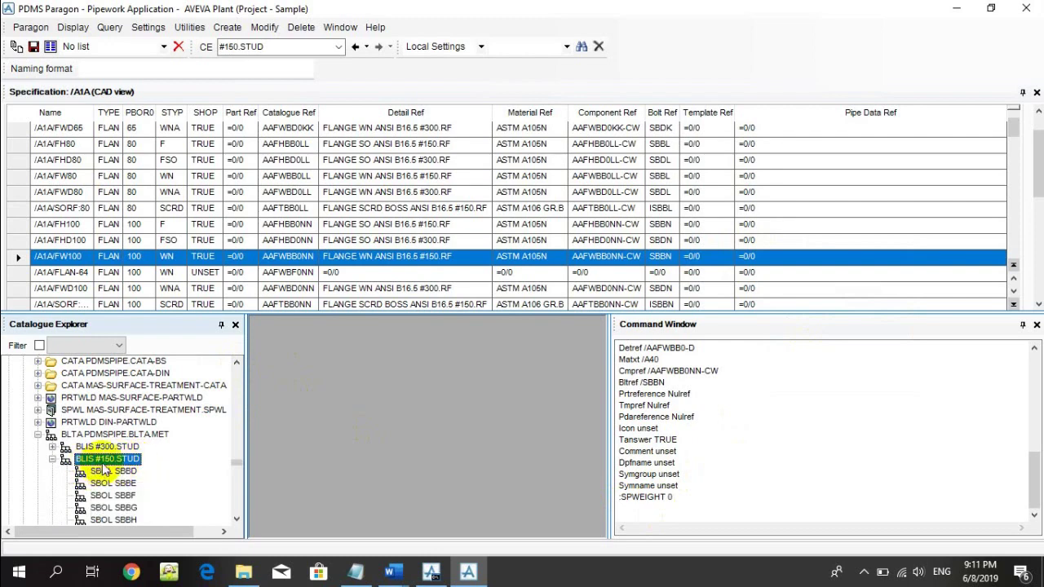
click(52, 460)
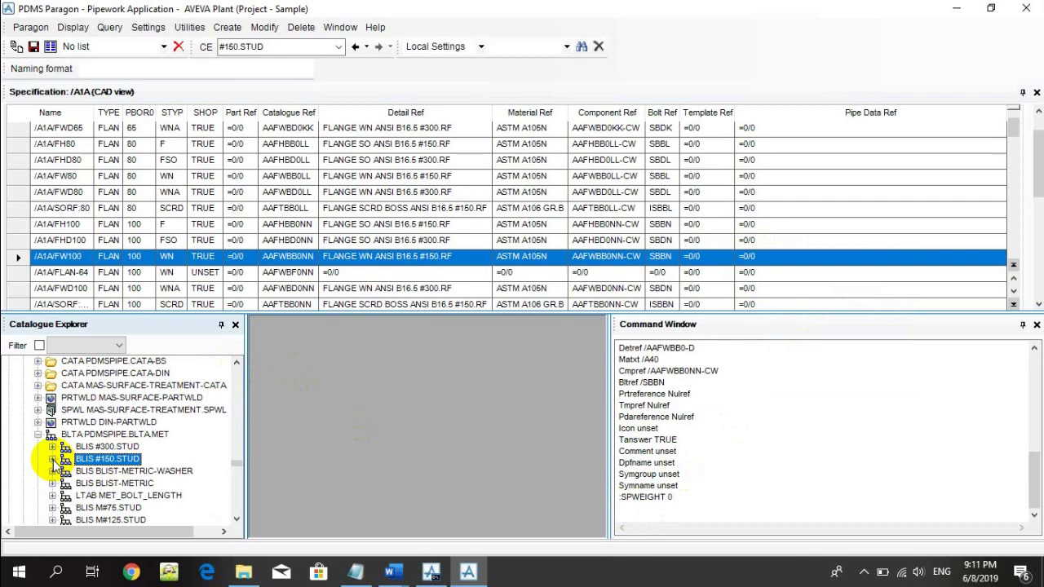
click(238, 518)
click(238, 518)
click(237, 518)
click(237, 518)
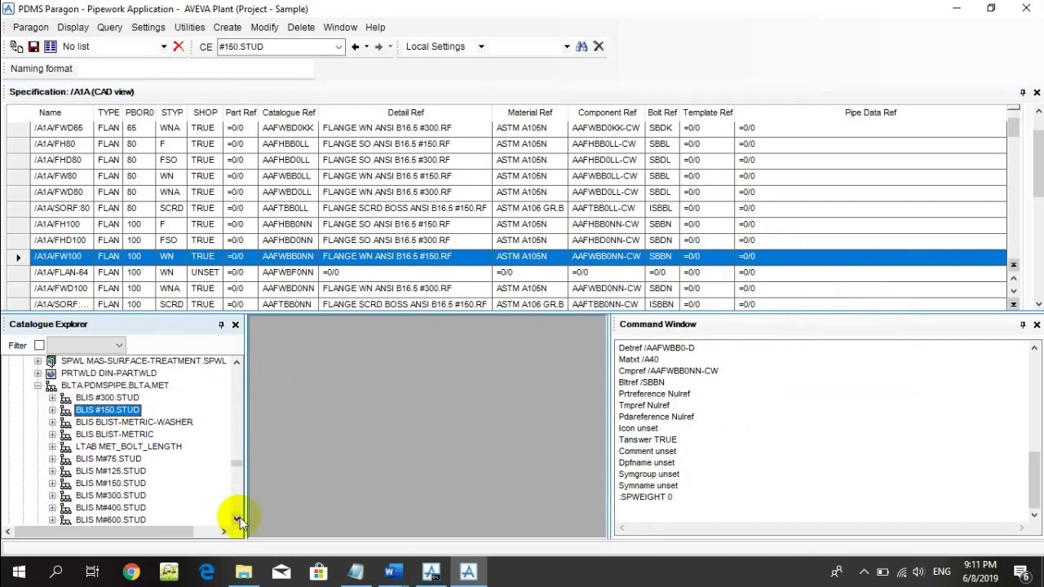
click(238, 518)
Expand BLIS M#600.STUD and make bolt set SBOL MSBFN current
click(118, 508)
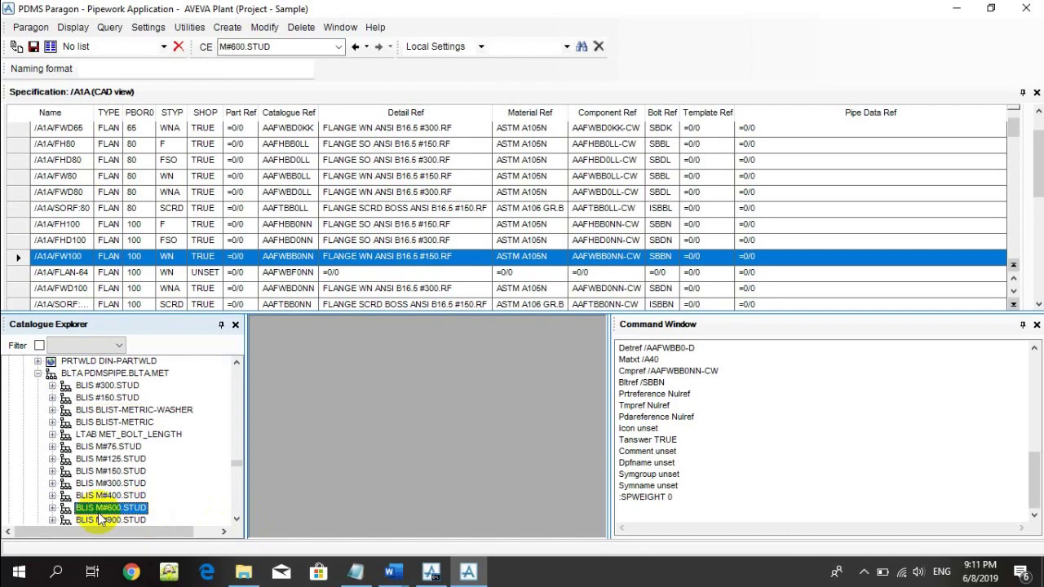
click(52, 508)
click(237, 518)
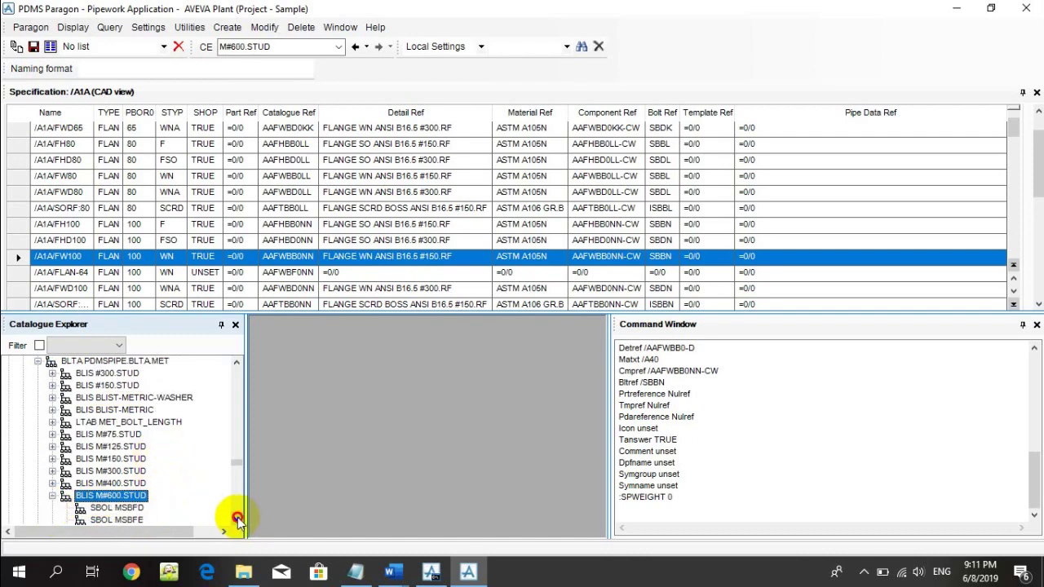
click(238, 518)
click(237, 518)
click(238, 518)
click(237, 518)
click(238, 519)
click(237, 518)
click(238, 518)
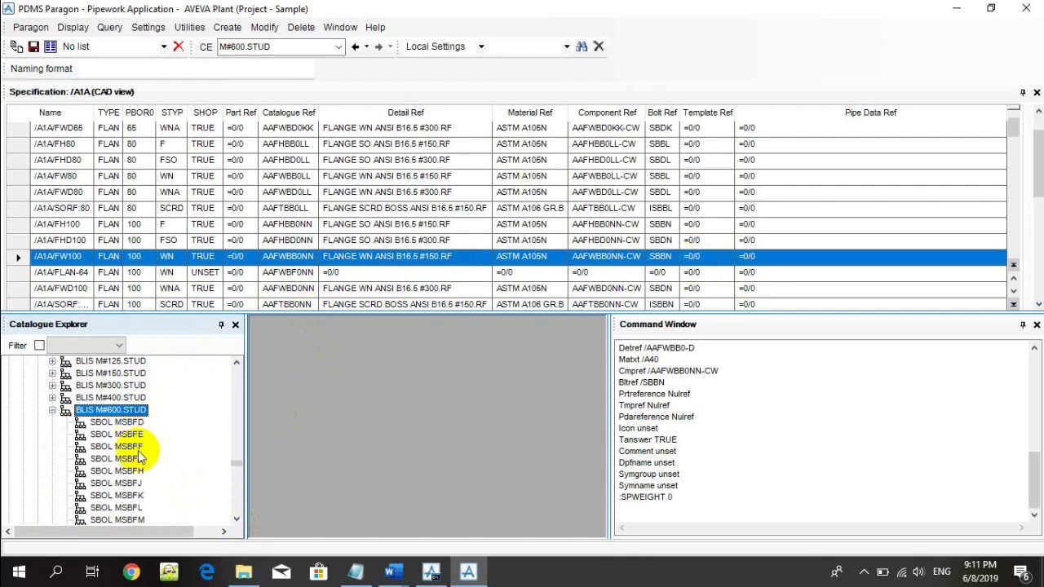
click(236, 521)
click(236, 521)
click(235, 521)
click(236, 520)
click(236, 521)
click(235, 520)
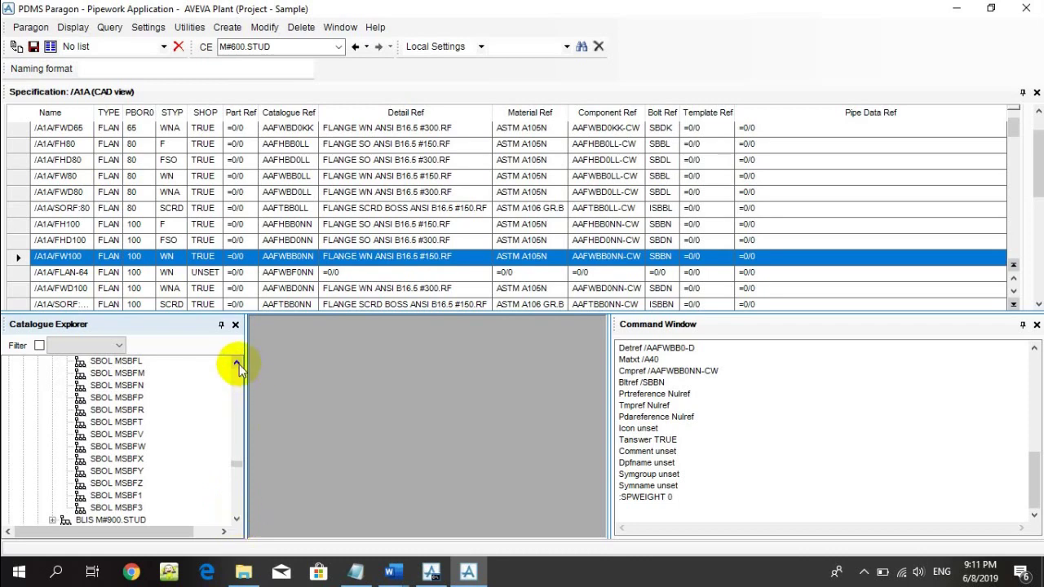
click(135, 385)
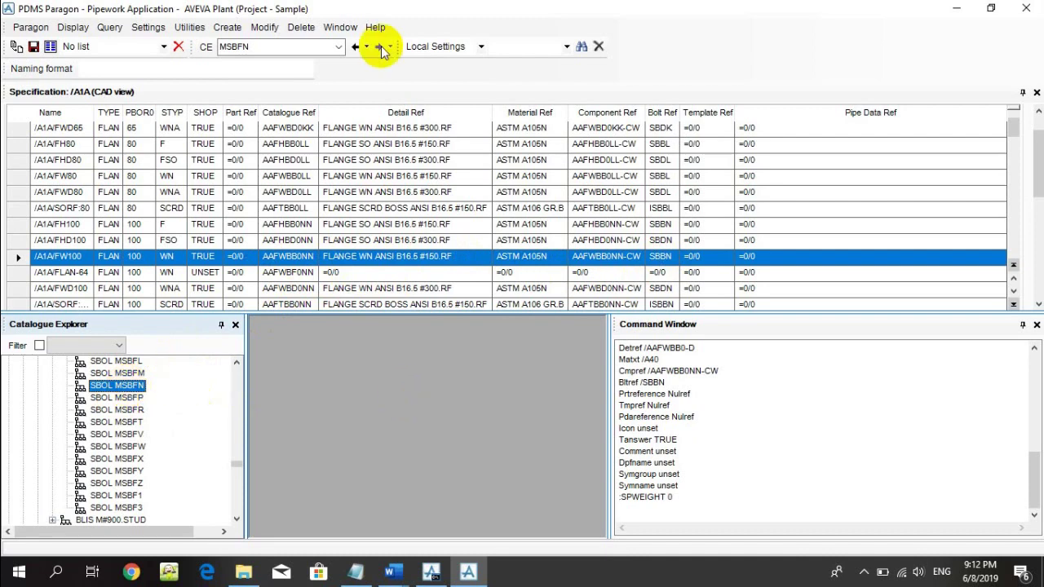
Copy the MSBFN name and navigate to the /A1A/FLAN-64 spec component
click(270, 45)
right_click(274, 47)
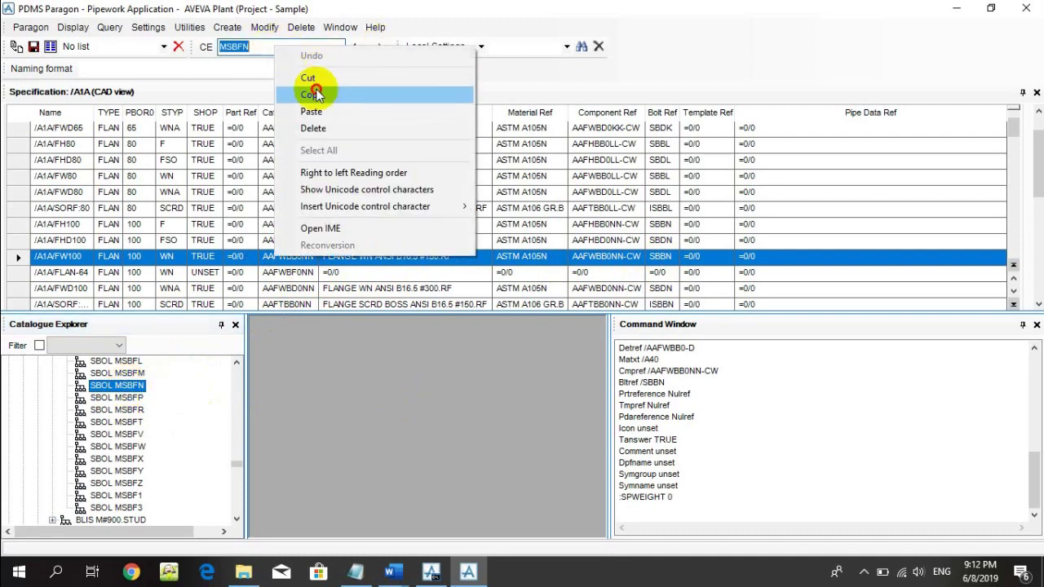
click(314, 94)
right_click(640, 277)
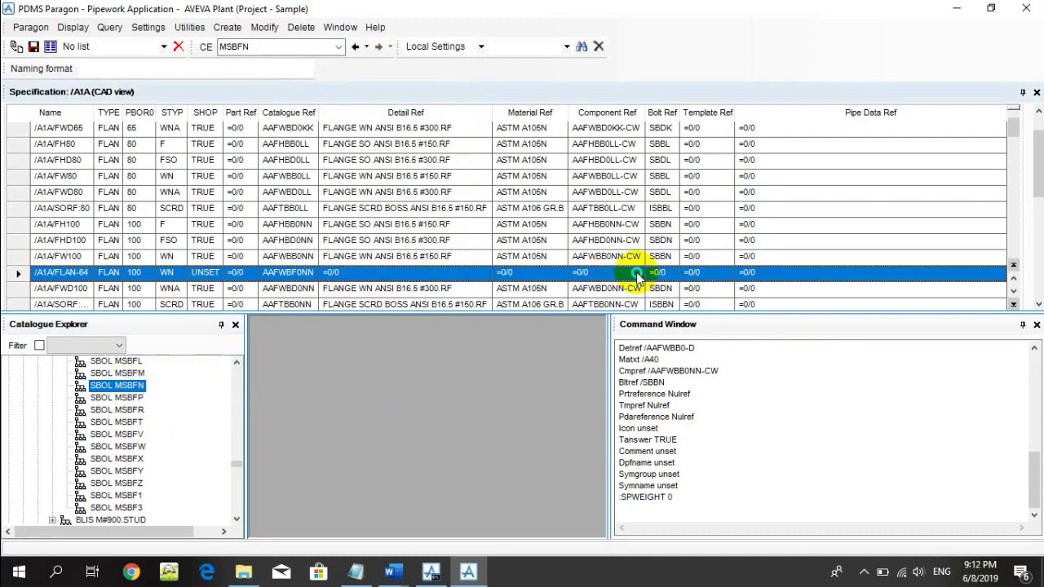
mouse_move(694, 269)
click(783, 269)
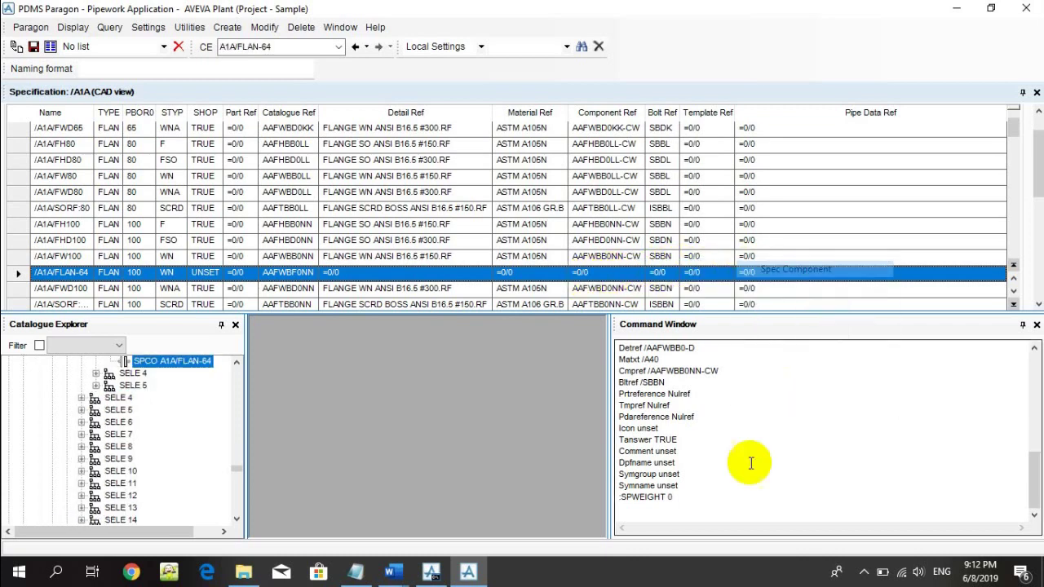
List FLAN-64's attributes with Q ATT and enter Bltref /MSBFN in the Command Window
click(654, 512)
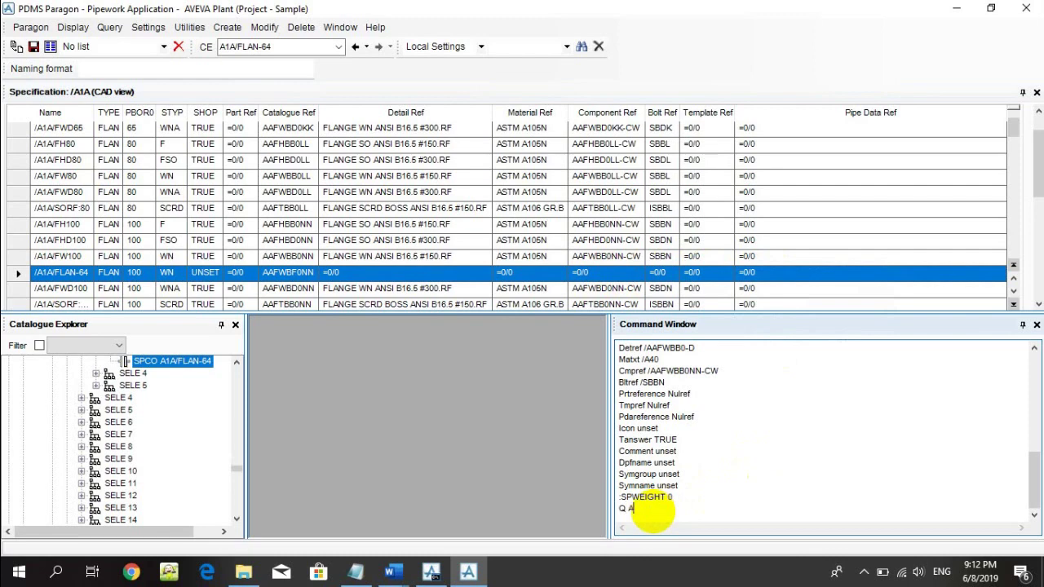
text(Q ATT)
key(Return)
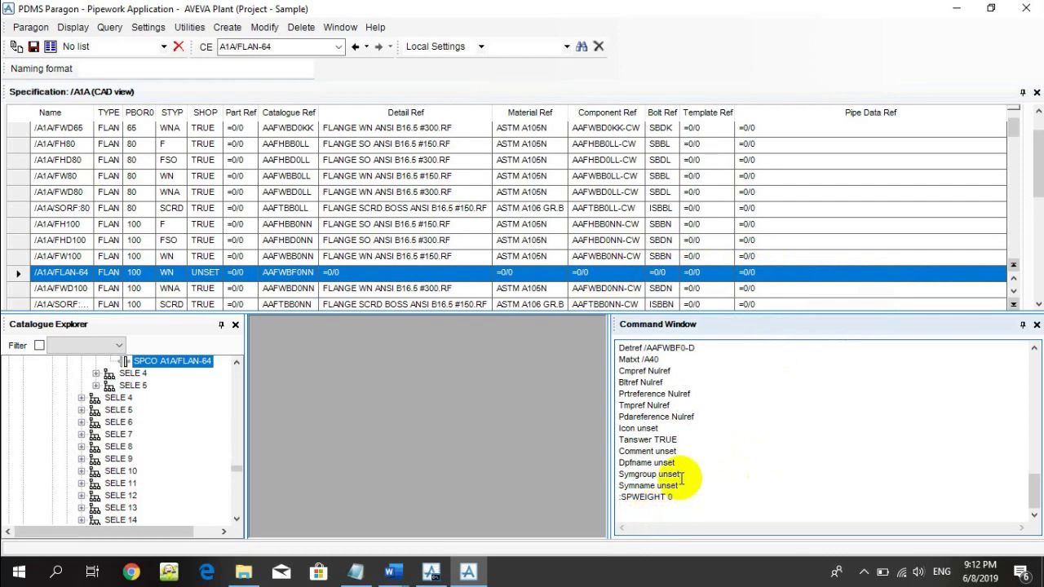
scroll(679, 433, up, 2)
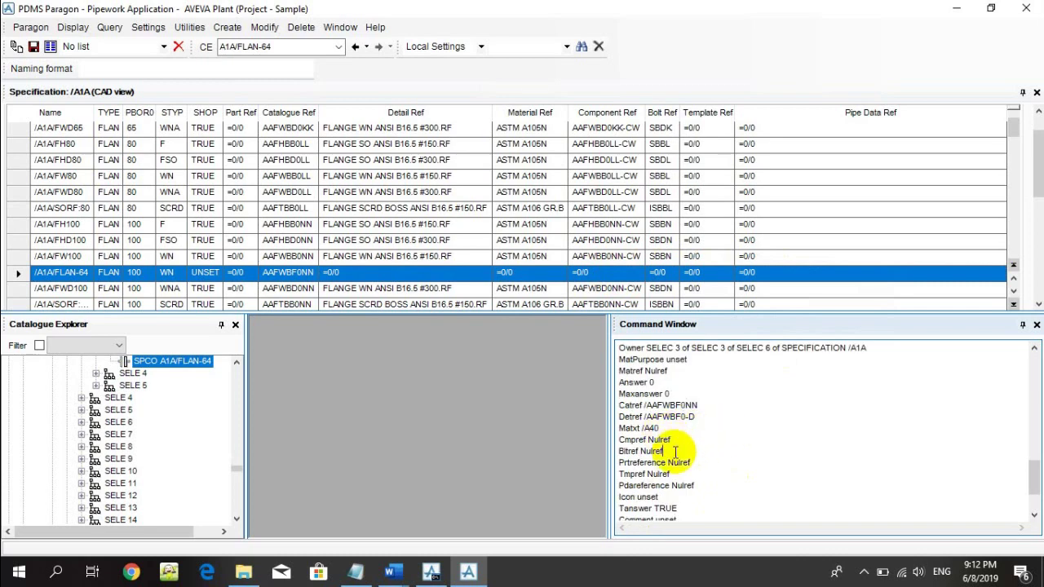
double_click(676, 451)
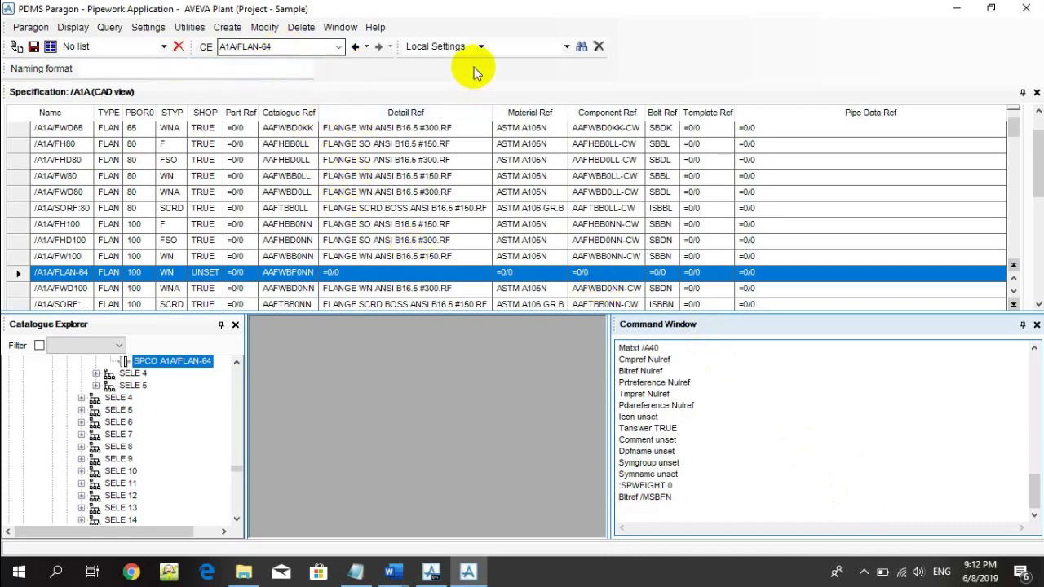
click(416, 208)
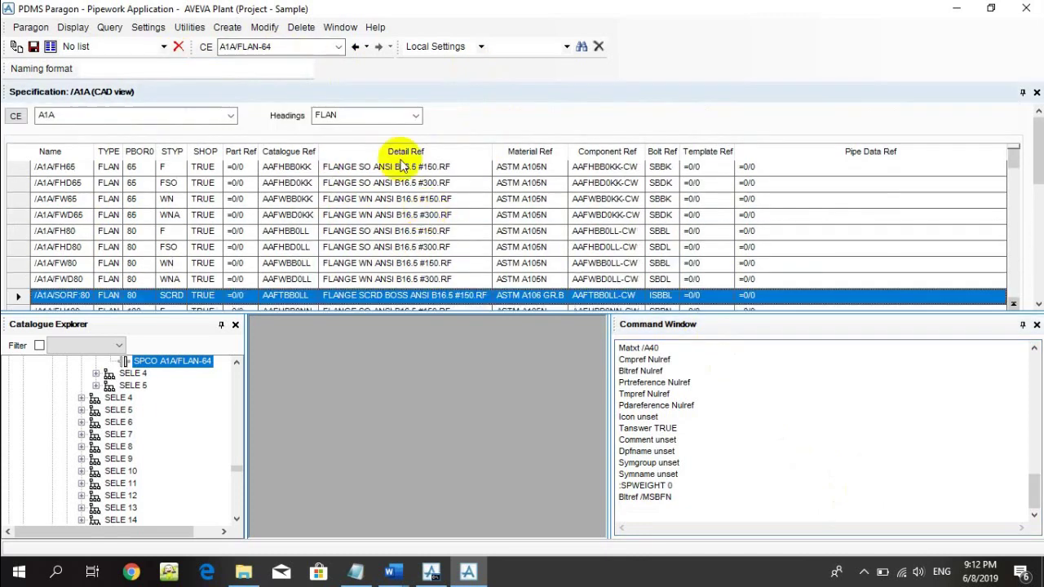
Switch the spec table headings to FTUB and back to FLAN, selecting the /A1A/FH100 row
click(357, 113)
click(346, 138)
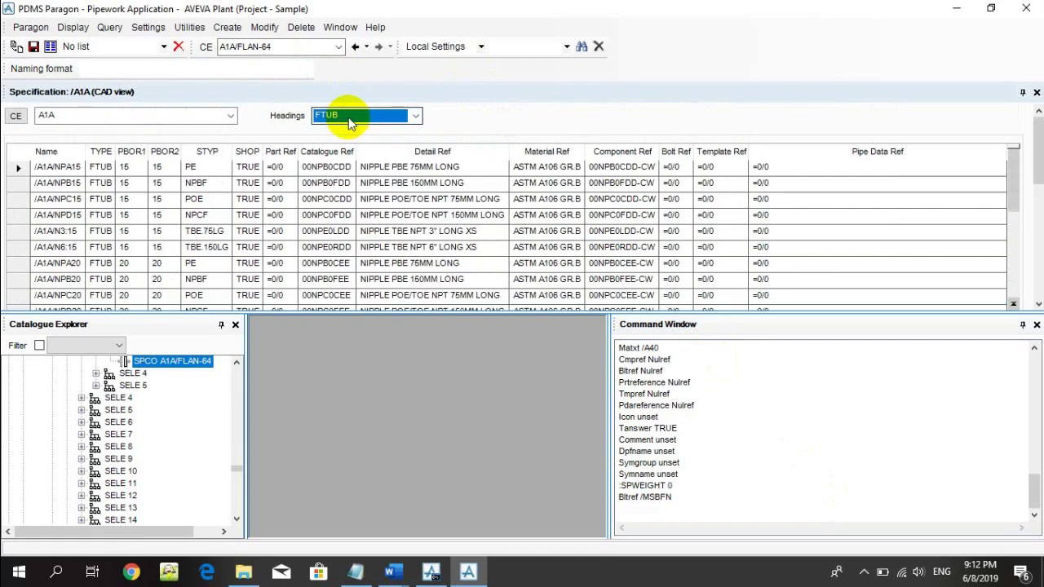
click(351, 119)
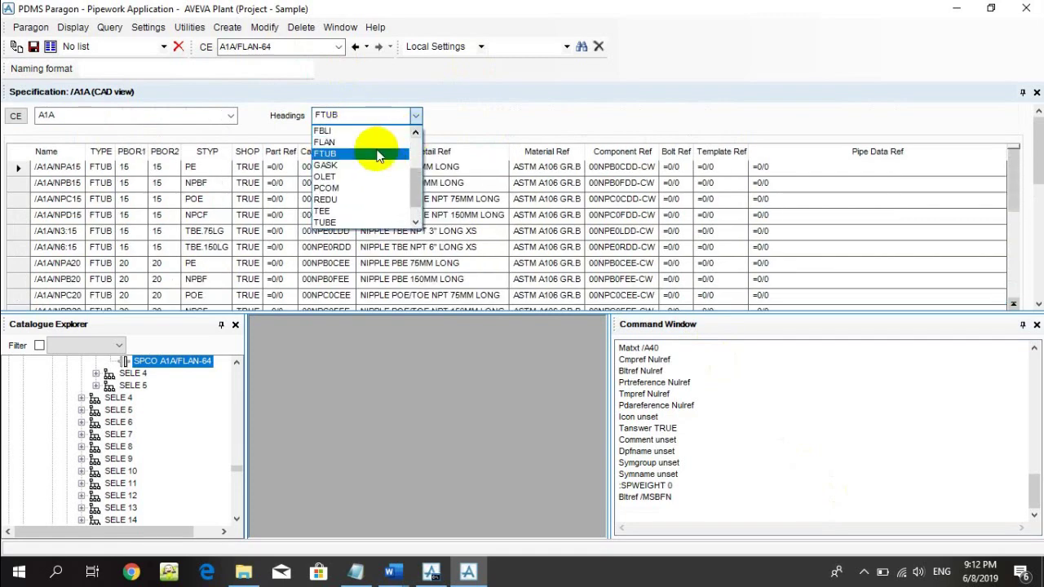
click(360, 142)
drag(210, 277, 214, 282)
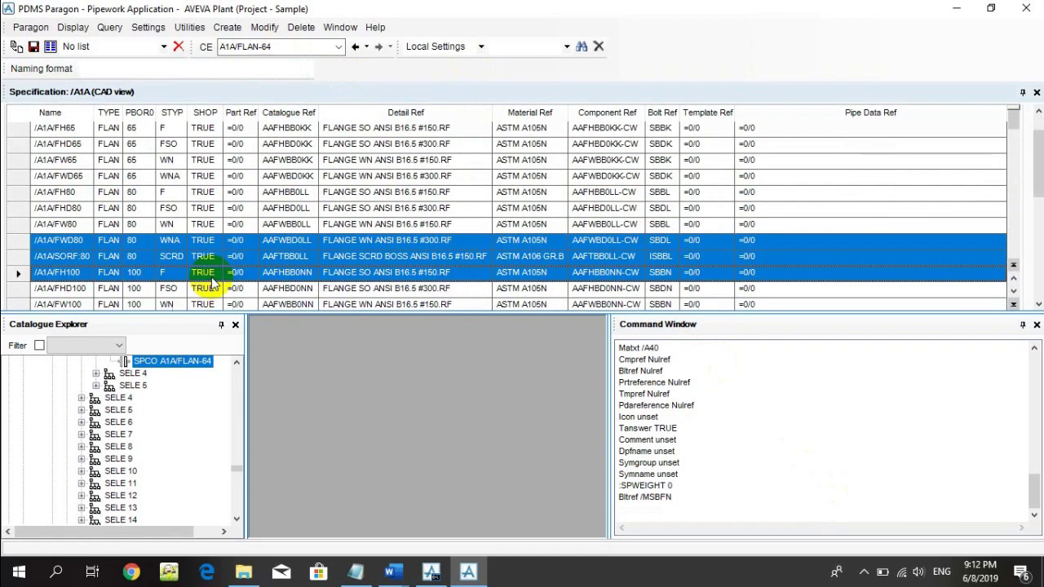
click(272, 277)
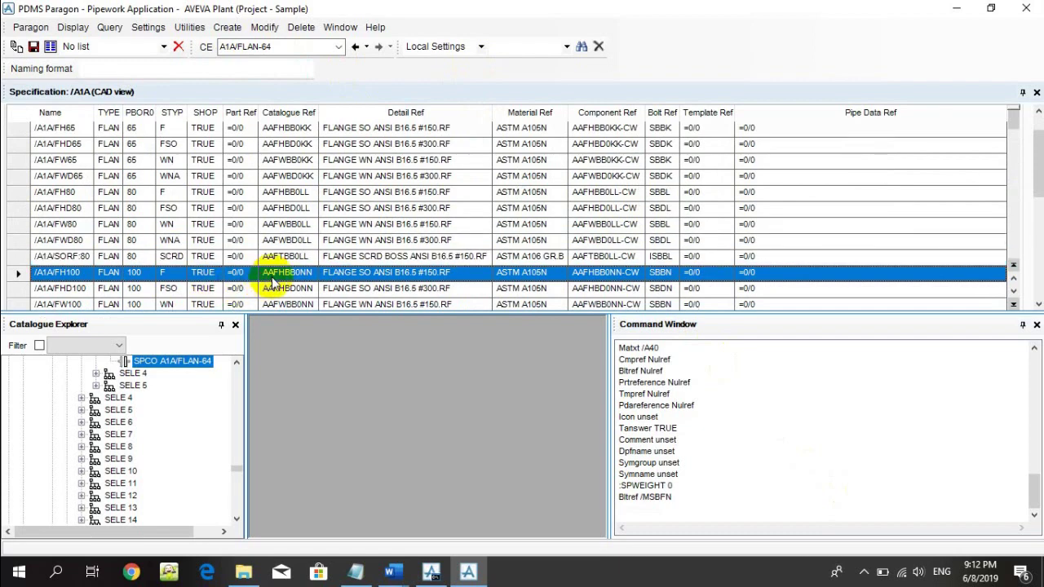
scroll(272, 282, down, 3)
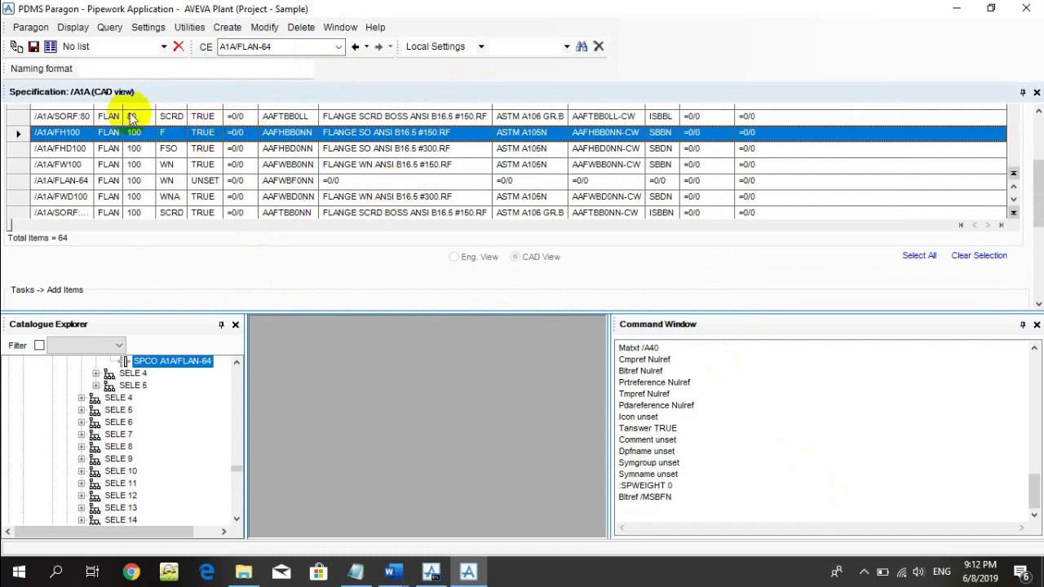
Save the work and review the new /A1A/FLAN-64 row in the spec table
click(33, 46)
click(492, 305)
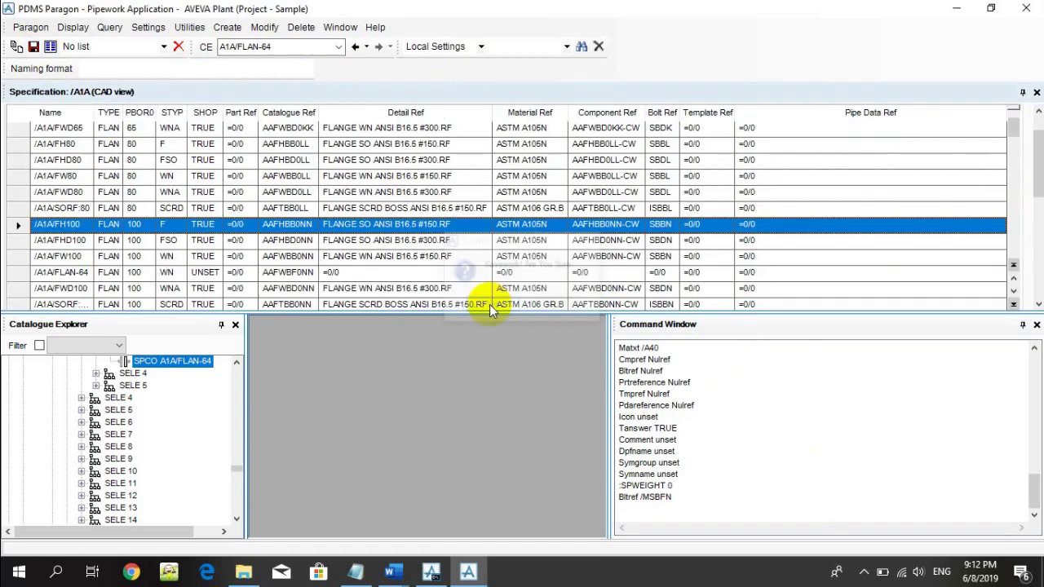
click(423, 273)
scroll(456, 292, down, 5)
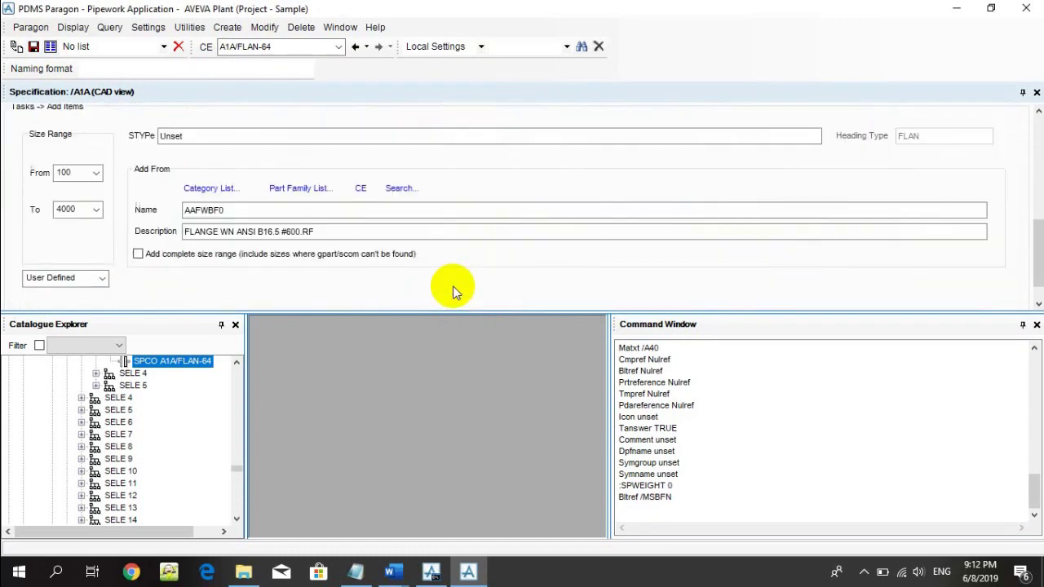
scroll(455, 292, down, 2)
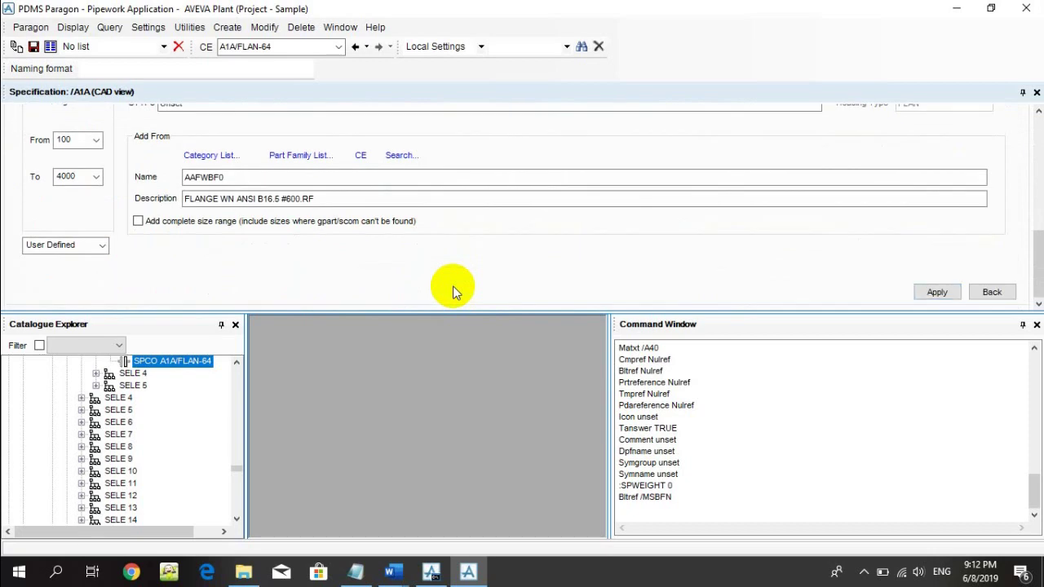
scroll(455, 292, up, 5)
scroll(454, 286, down, 3)
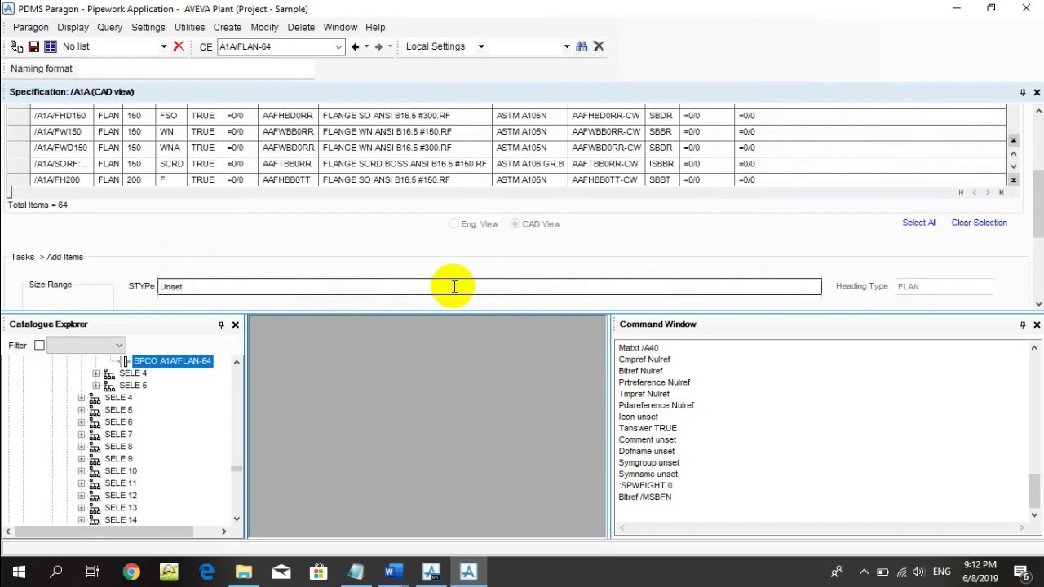
scroll(455, 292, up, 4)
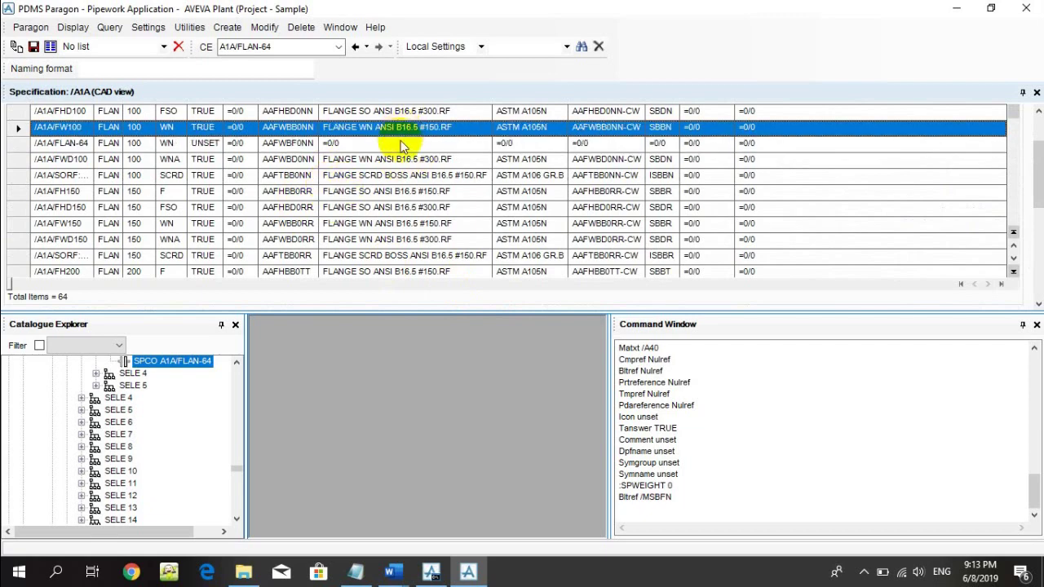
Save the specification work and reload the spec table with /A1A/FLAN-64 selected
click(34, 46)
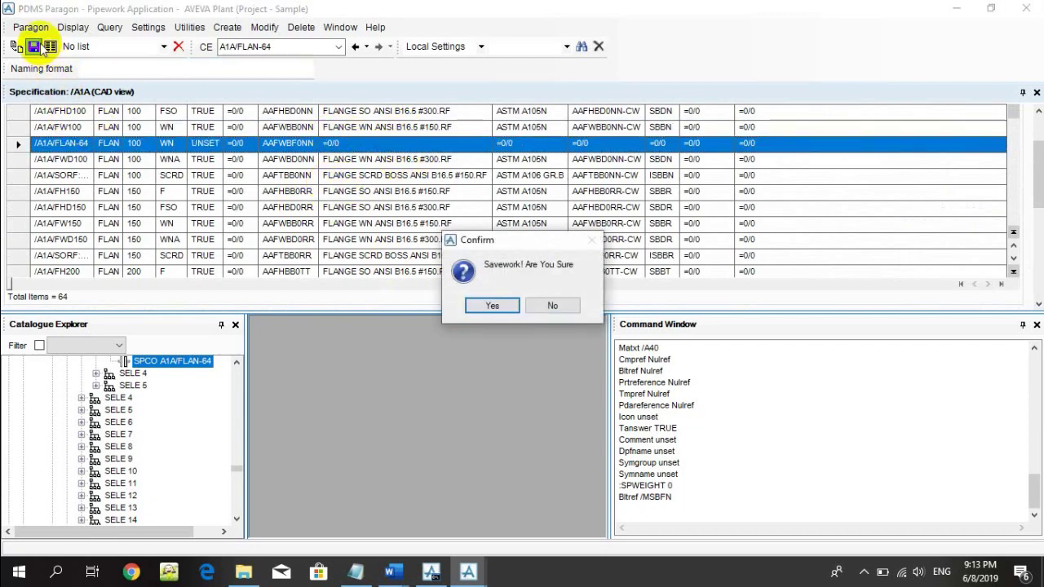
click(496, 308)
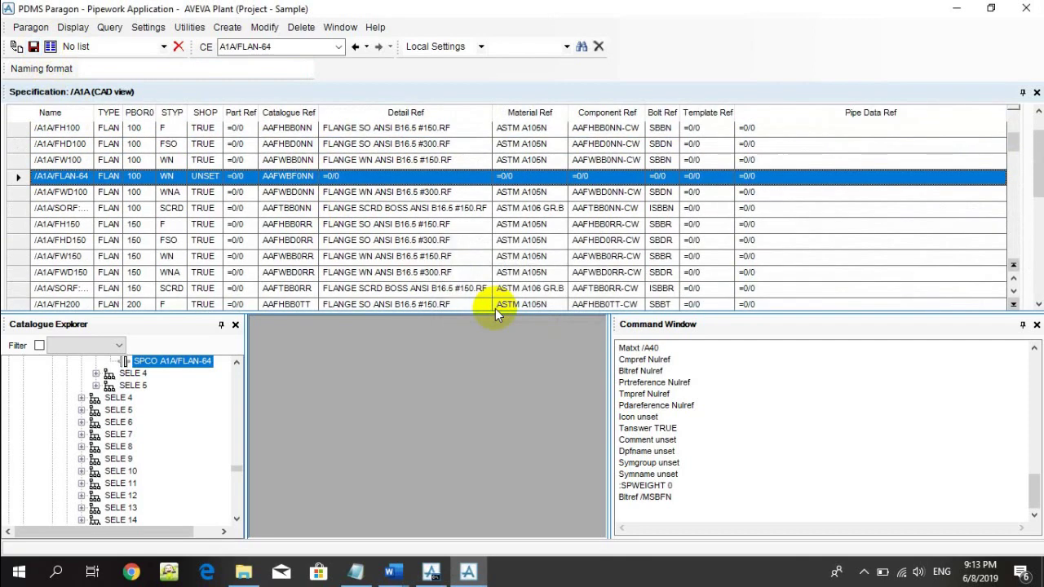
click(18, 48)
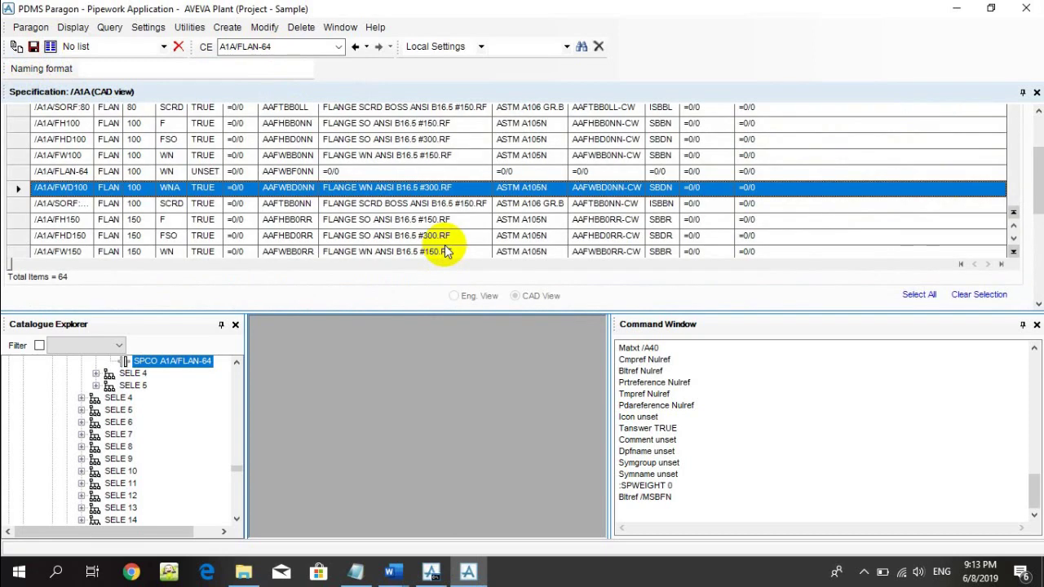
click(380, 171)
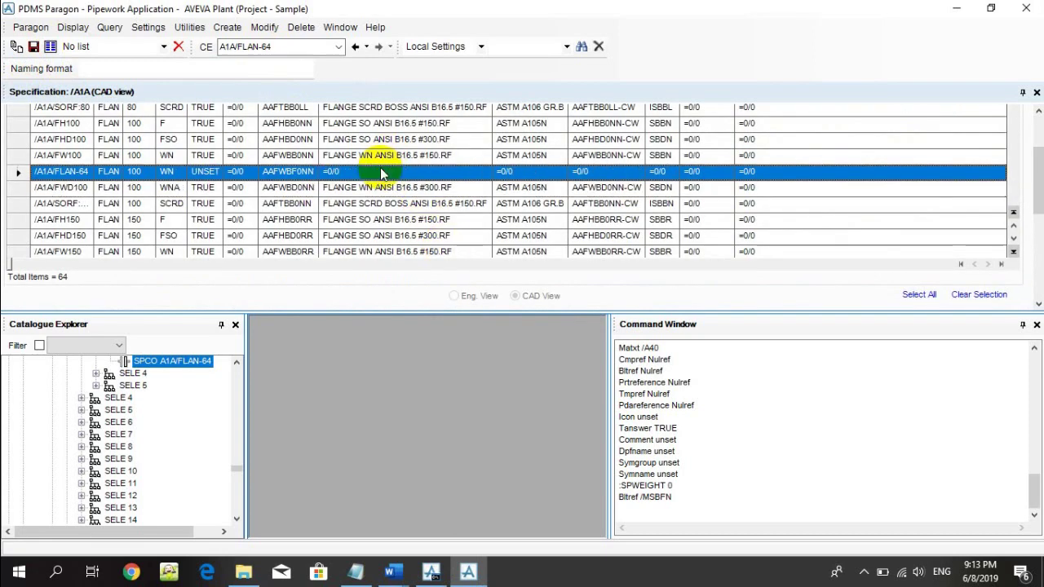
Select the FLAN-64 component and the SELE 3 group in the catalogue tree
click(237, 362)
click(239, 362)
click(200, 373)
click(204, 387)
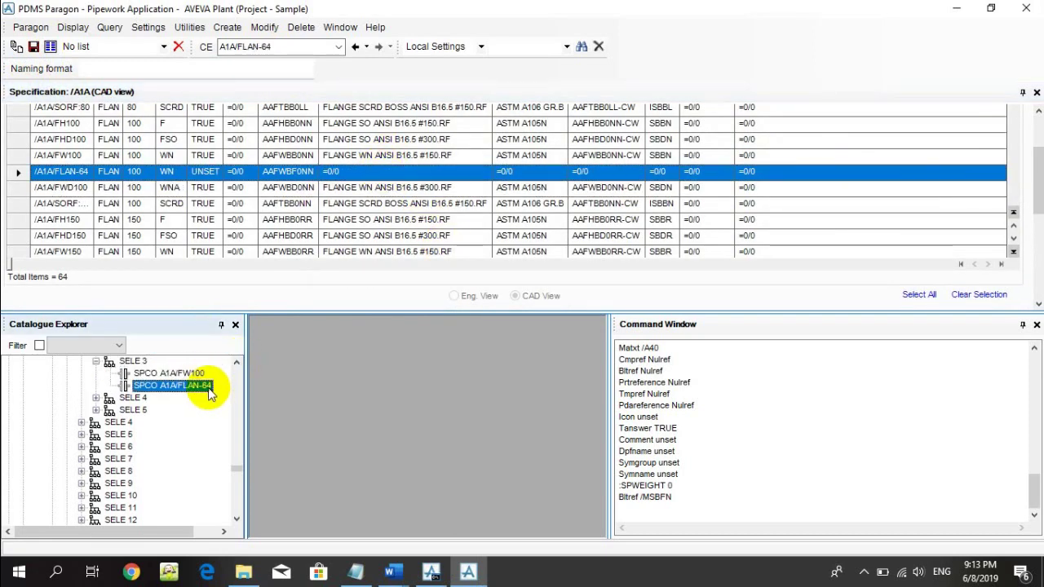
click(133, 361)
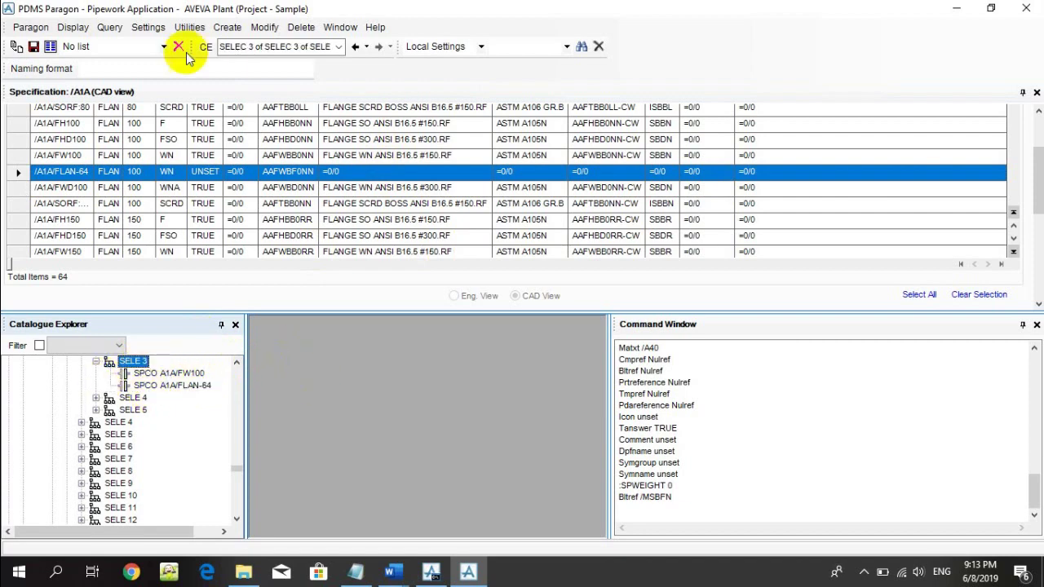
Close the Specification panel and reselect FLAN-64 in the catalogue tree
click(265, 27)
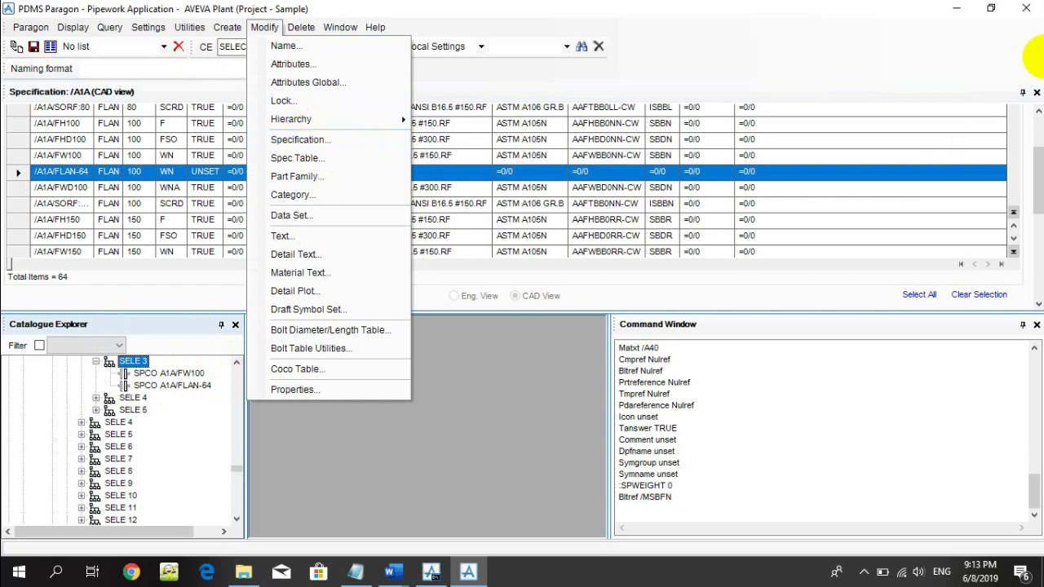
click(1035, 91)
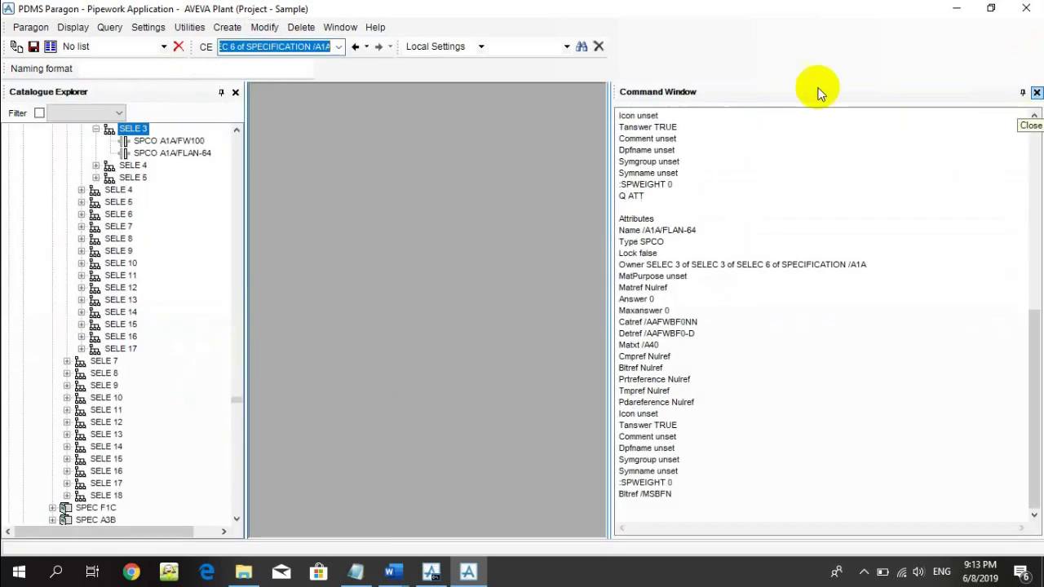
click(184, 154)
click(264, 27)
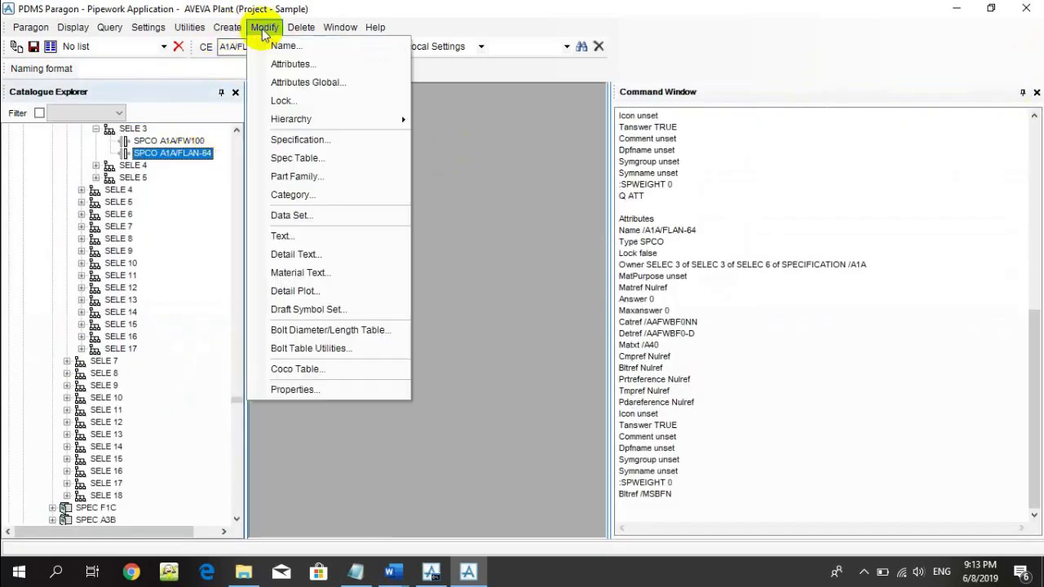
click(159, 154)
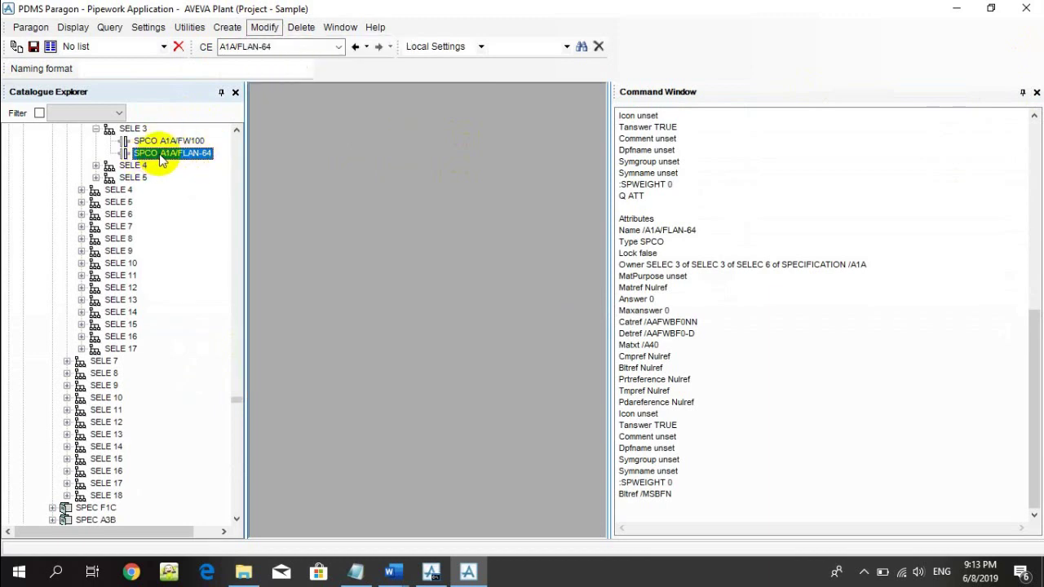
Inspect the flange in a rotated 3D Model View, then close it
click(260, 36)
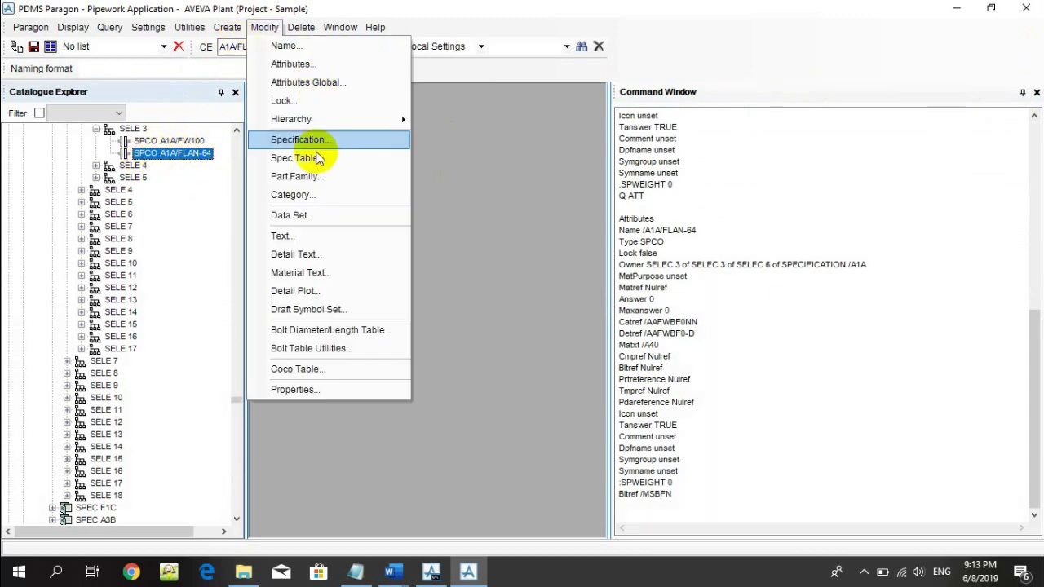
click(309, 194)
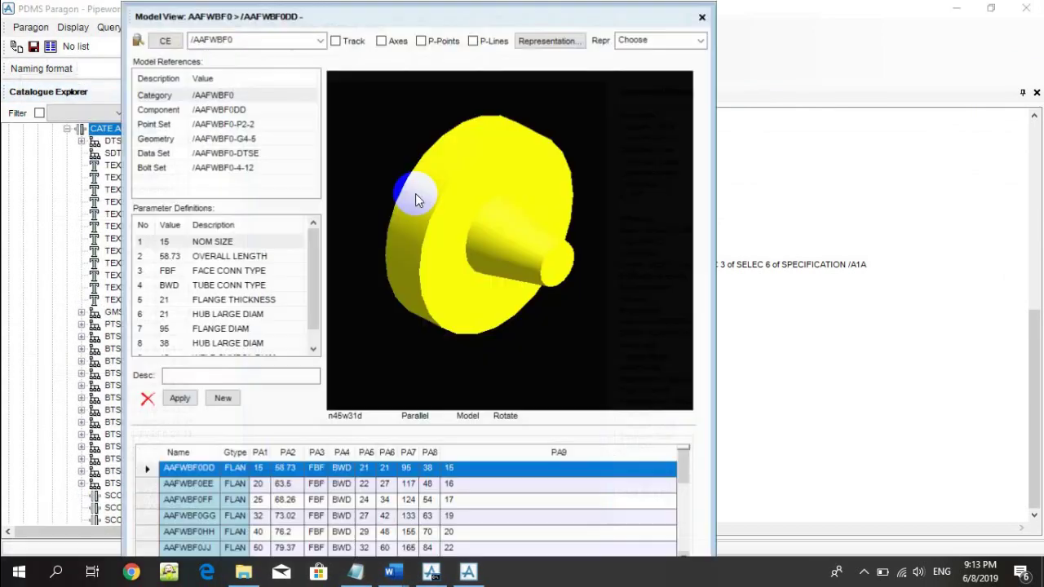
drag(415, 193, 530, 277)
click(703, 16)
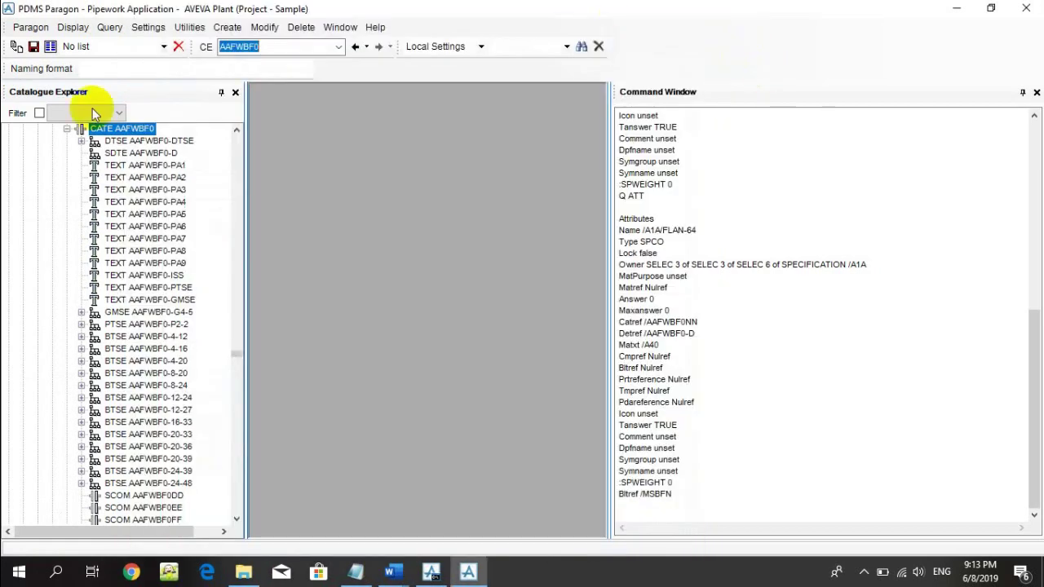
Save the work and make specification A1A current with the /A1A command
click(33, 47)
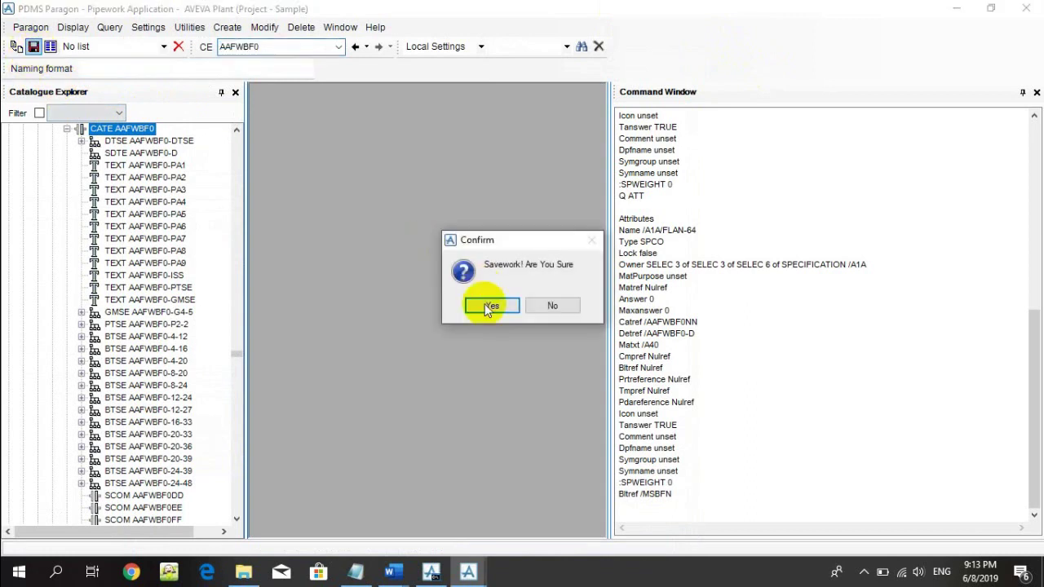
click(484, 303)
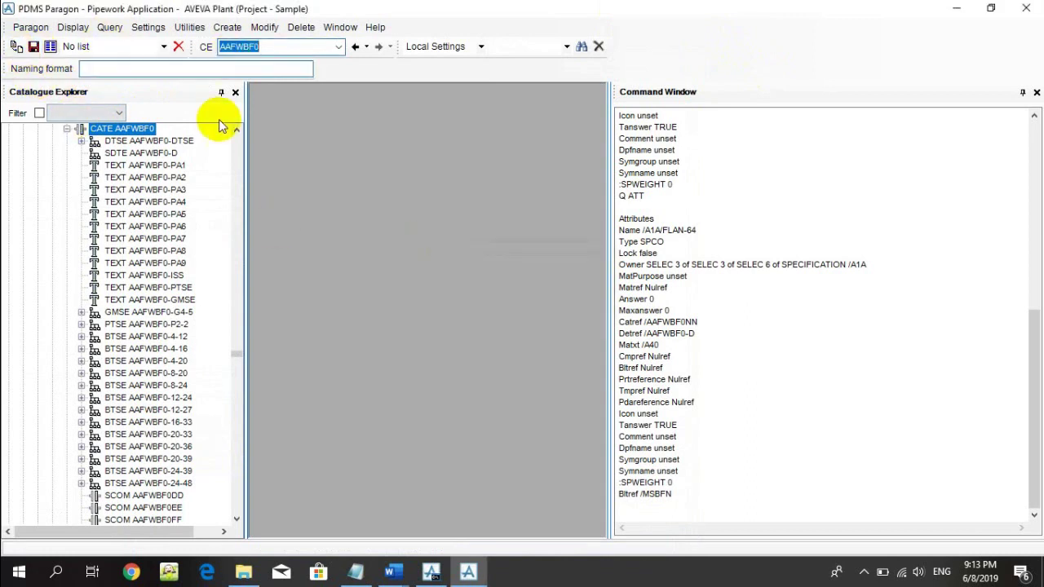
scroll(237, 128, up, 9)
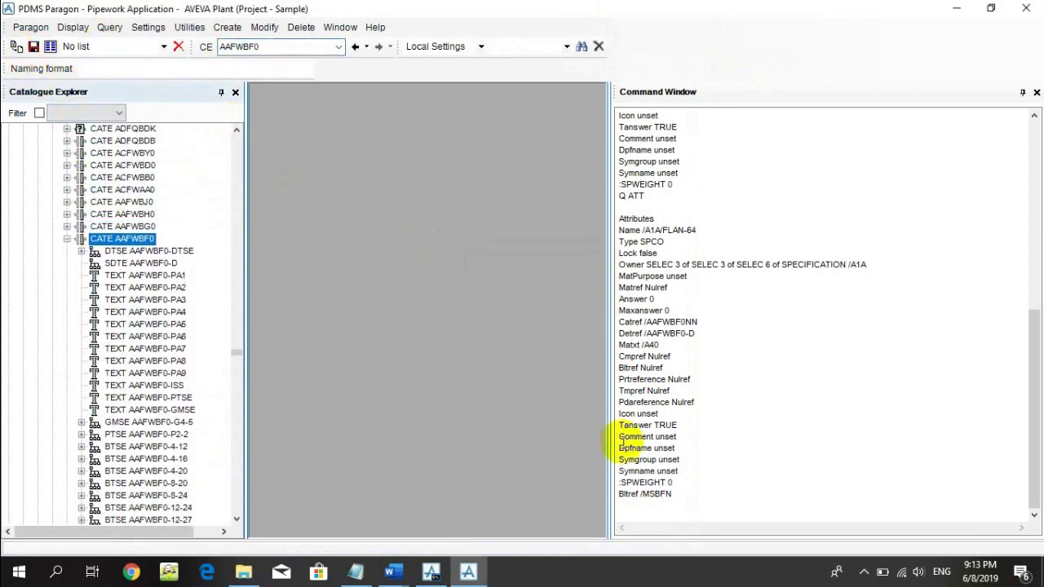
click(651, 504)
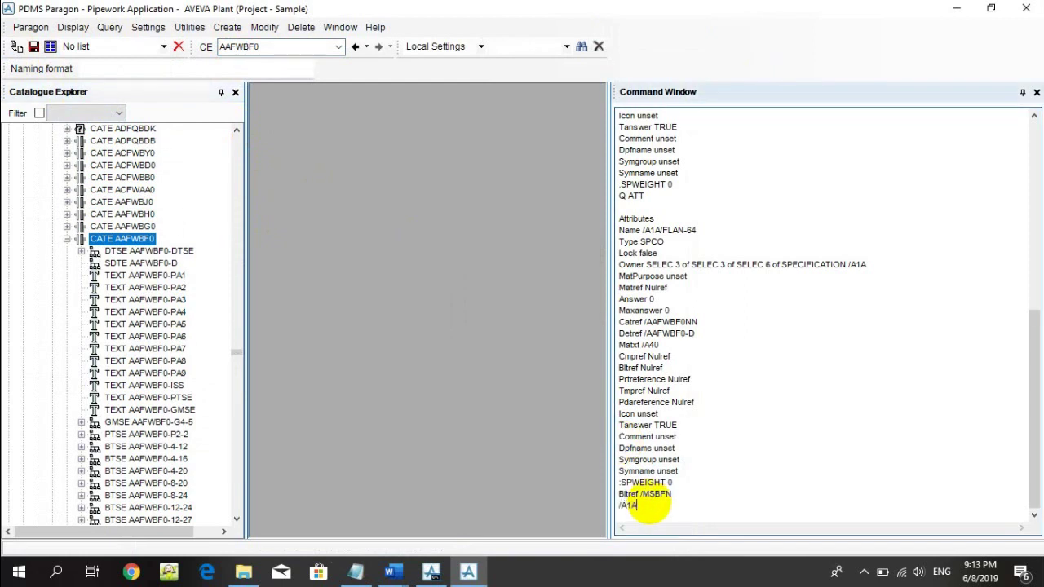
key(Return)
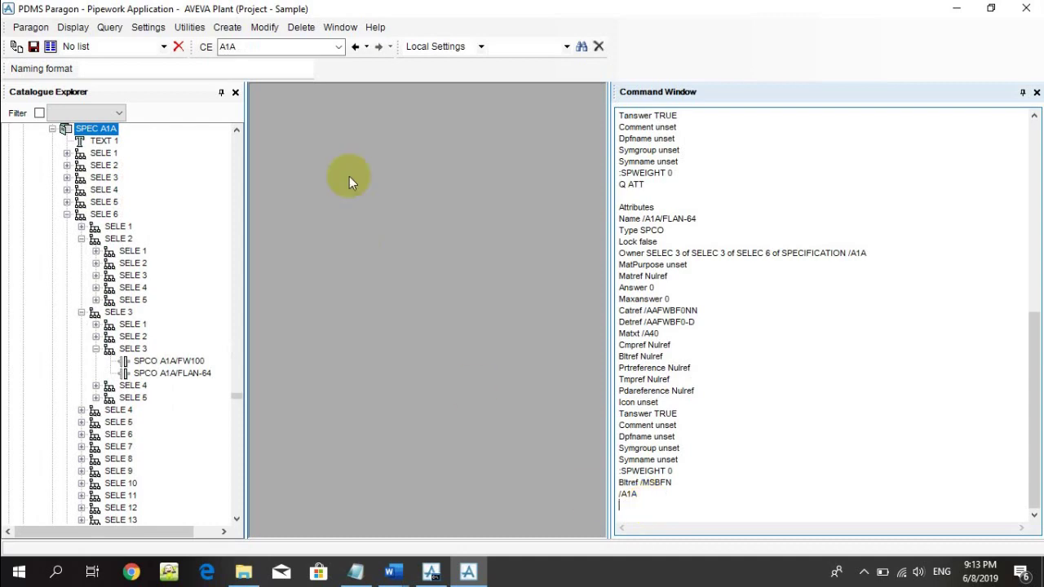
click(264, 27)
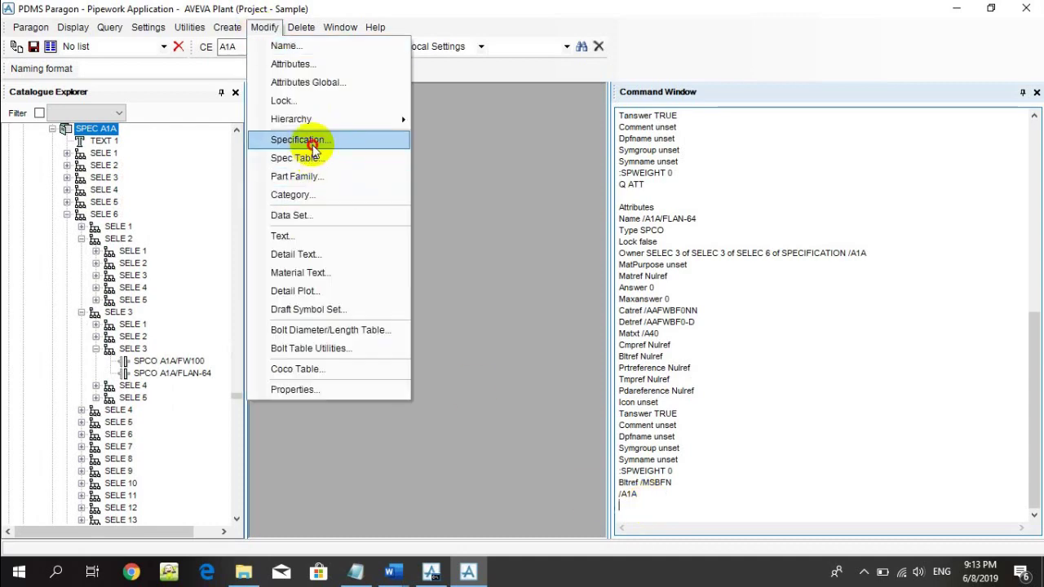
Show A1A's FLAN items in a widened spec table and select /A1A/FLAN-64 to verify bolt MSBFN
click(315, 139)
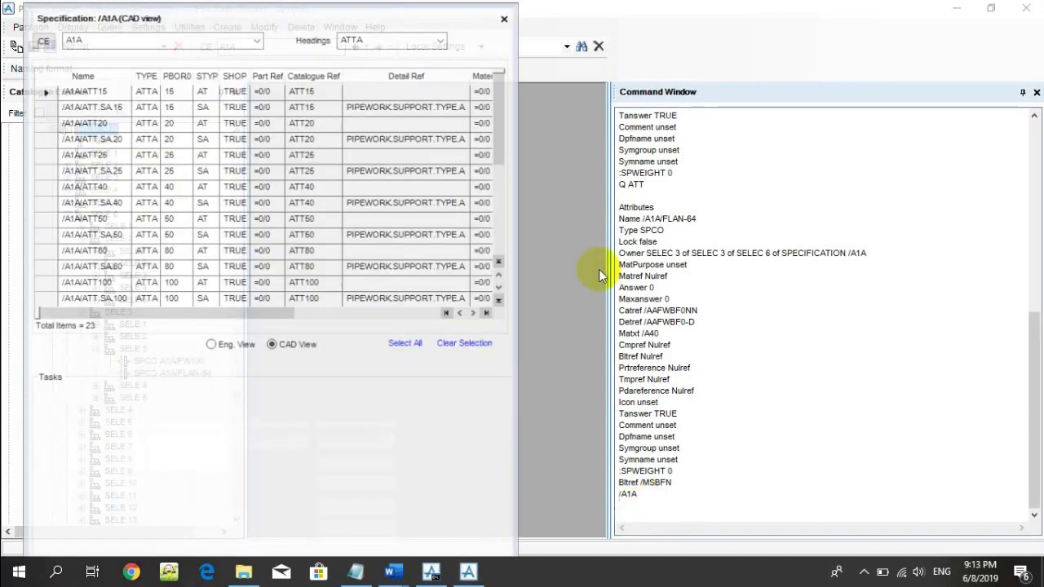
drag(514, 131, 1025, 167)
click(392, 39)
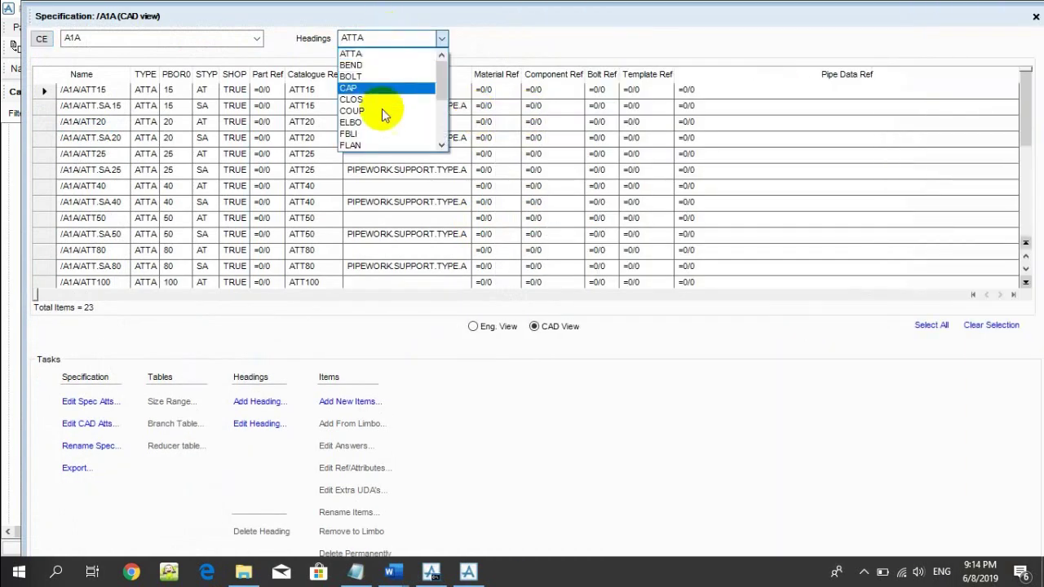
click(381, 145)
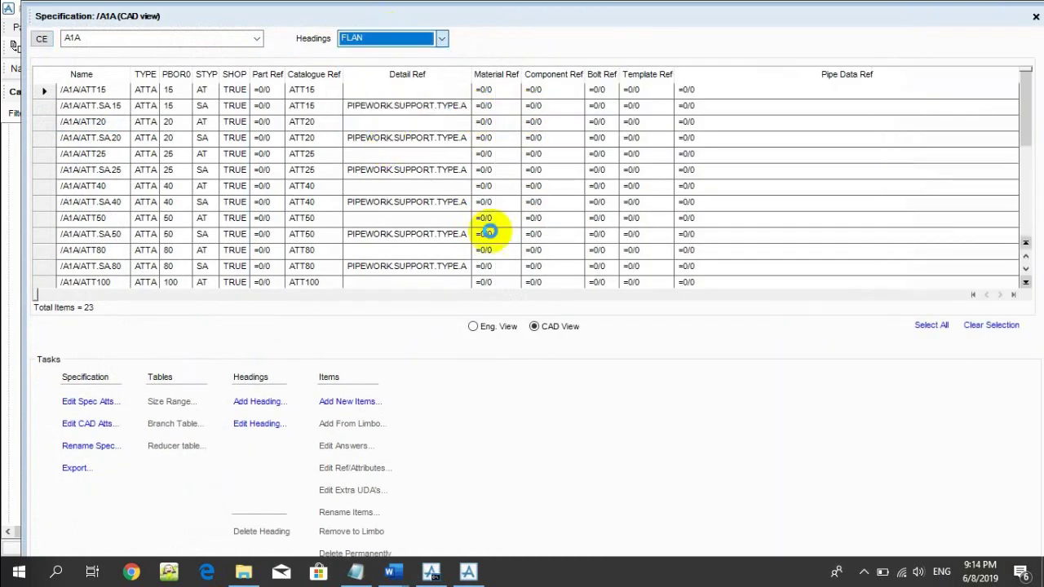
click(474, 256)
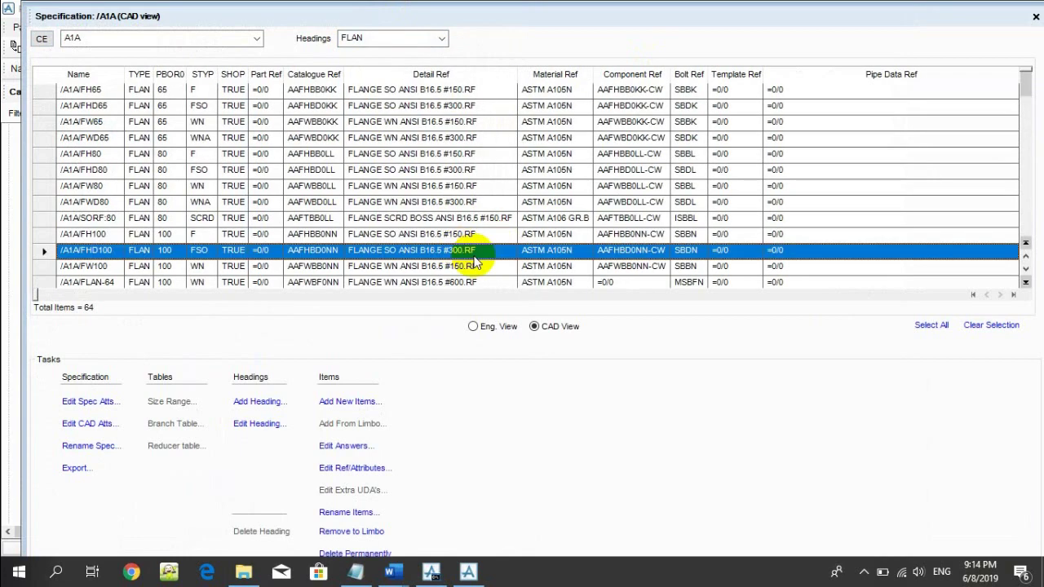
scroll(474, 261, down, 2)
scroll(474, 261, down, 1)
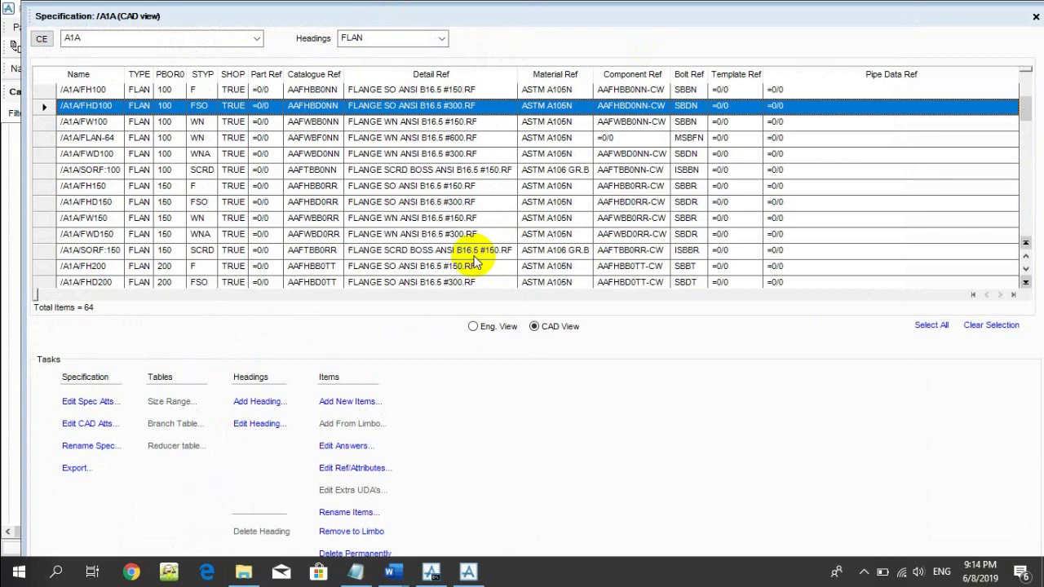
click(473, 138)
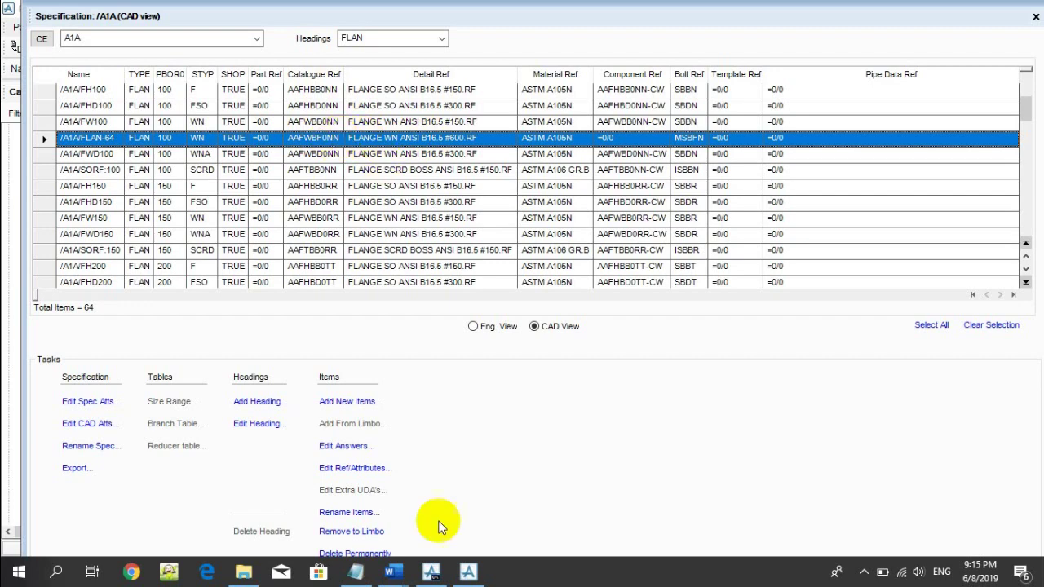
Review the DS-003.doc naming-standard document in Word
mouse_move(394, 573)
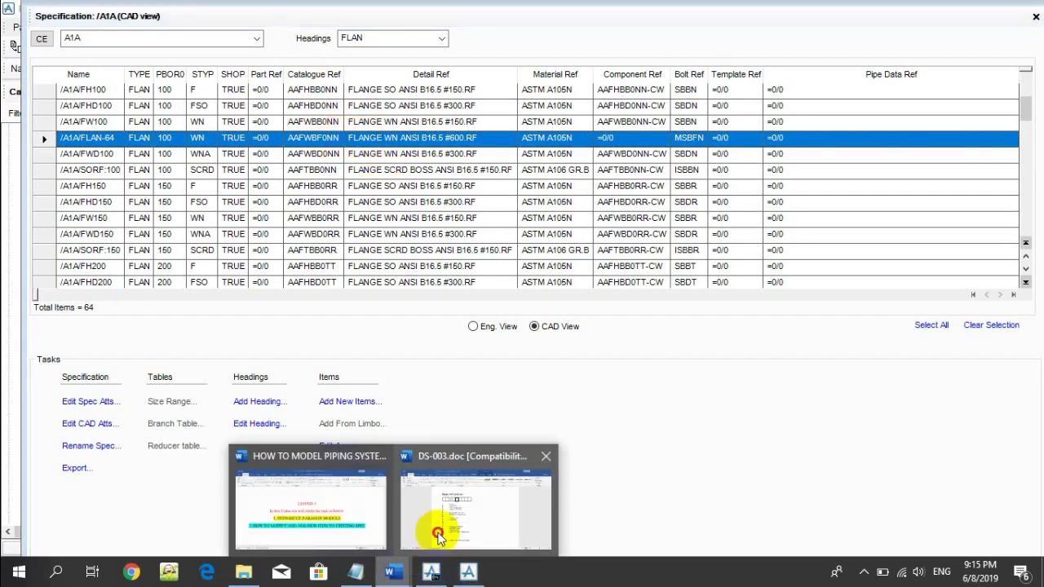
click(432, 522)
scroll(620, 392, up, 3)
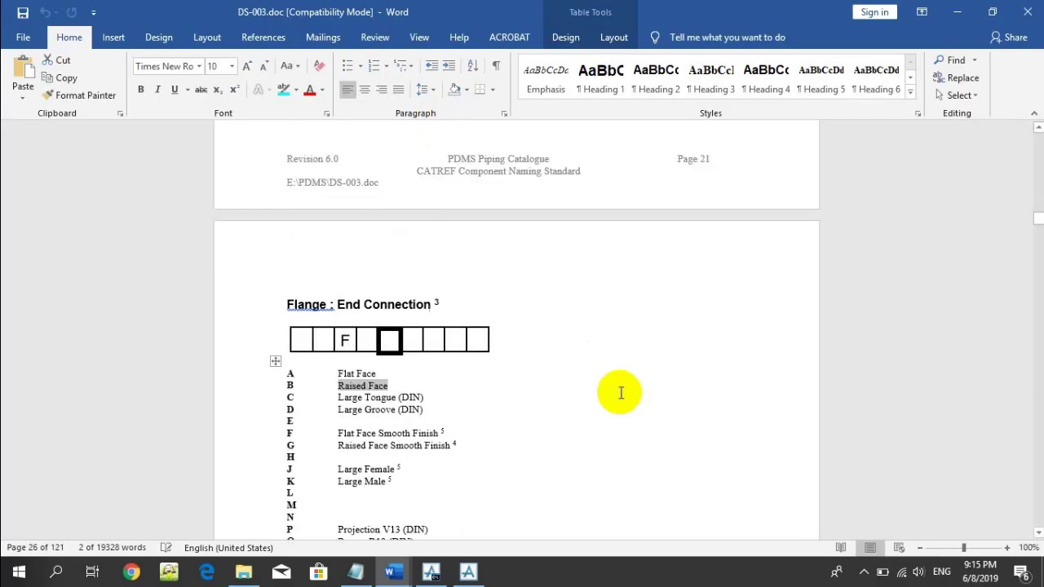
scroll(618, 392, down, 5)
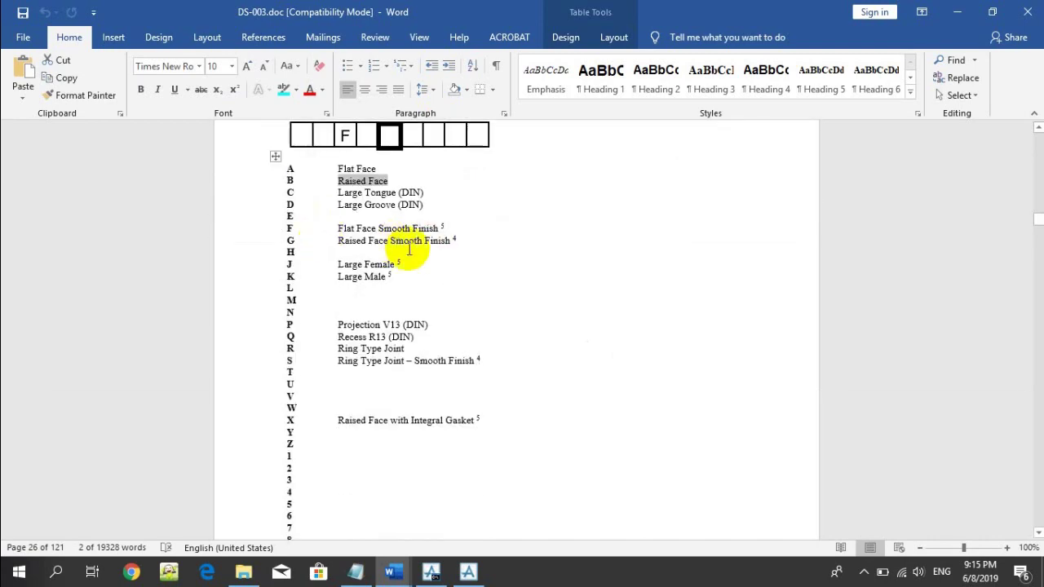
scroll(408, 250, down, 4)
scroll(590, 268, up, 4)
Minimize Word and check the /A1A/FWD100 and /A1A/SORF:100 rows in the spec table
click(958, 25)
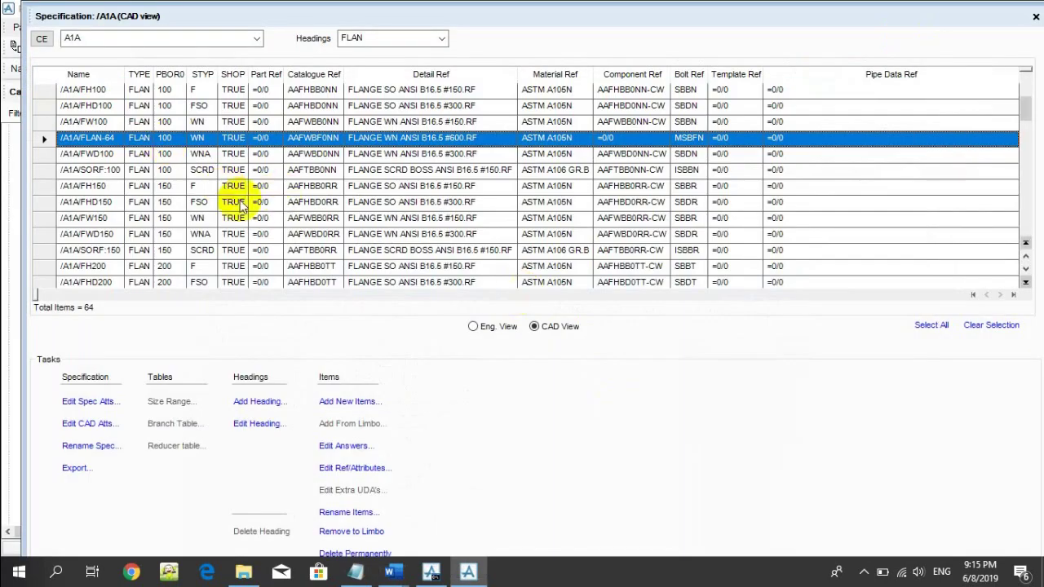
click(117, 154)
click(319, 170)
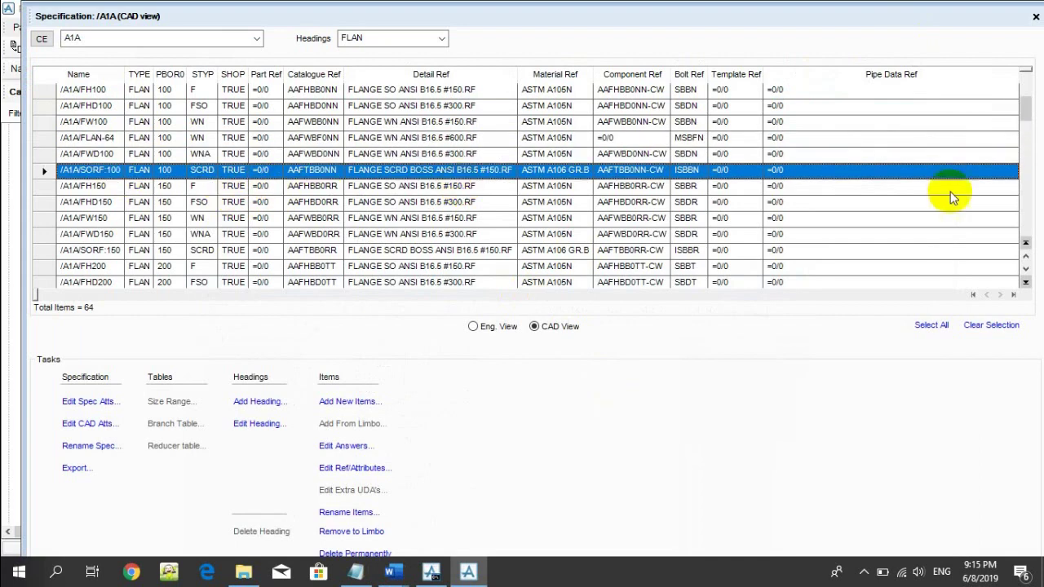
Close the spec table, collapse SPEC A1A and expand the FLANGE catalogue section
click(1037, 16)
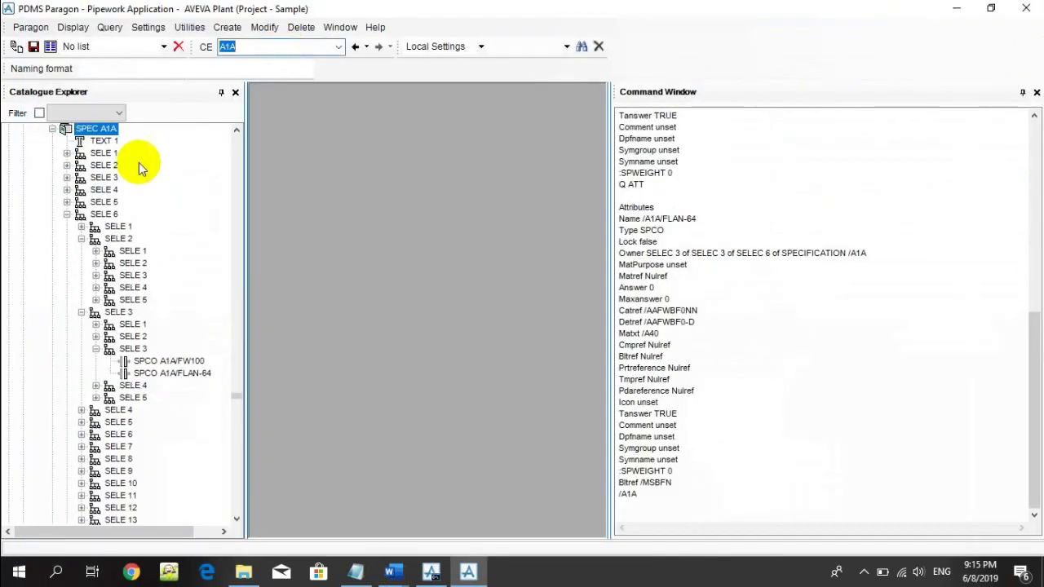
click(52, 129)
drag(236, 401, 214, 123)
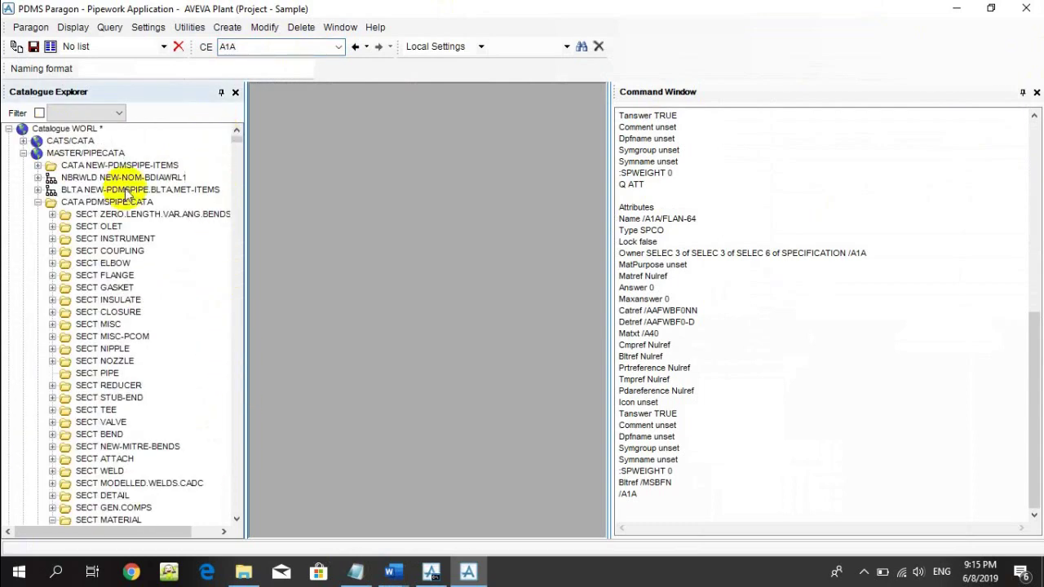
click(118, 276)
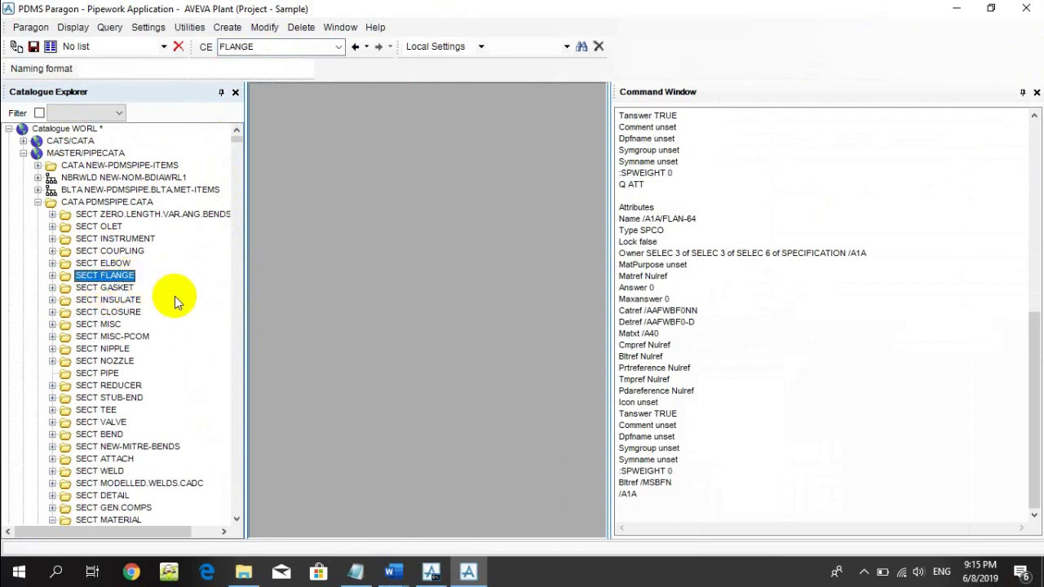
click(53, 277)
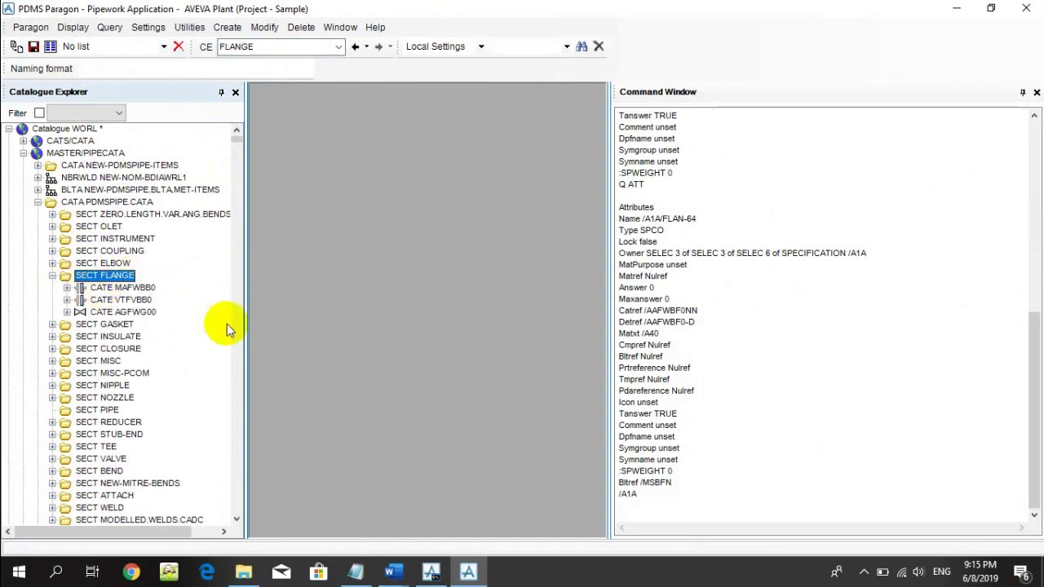
Expand the MAFWBB0 flange category and step through its components
click(79, 287)
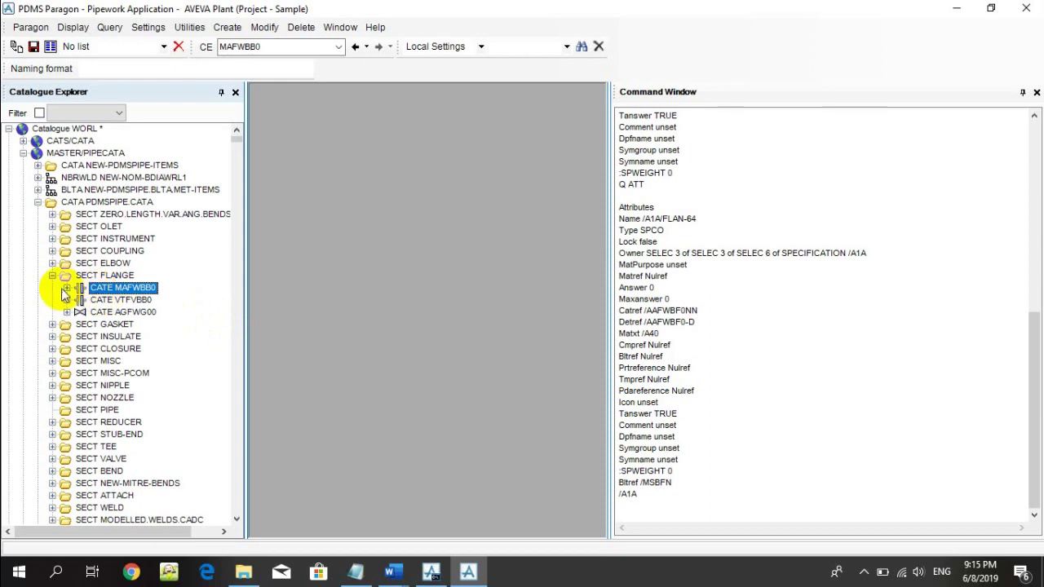
click(68, 288)
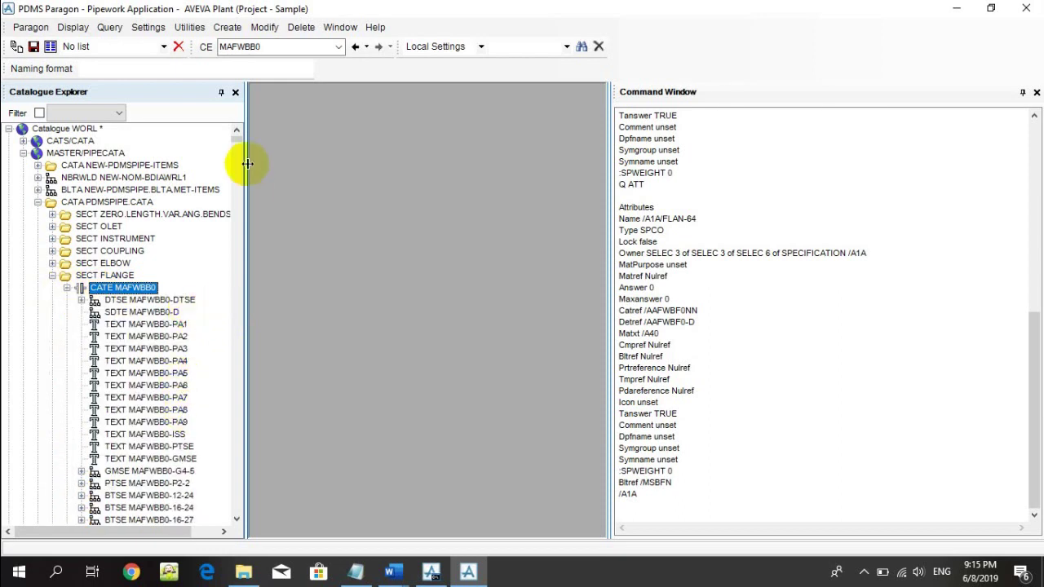
click(175, 375)
scroll(176, 384, down, 3)
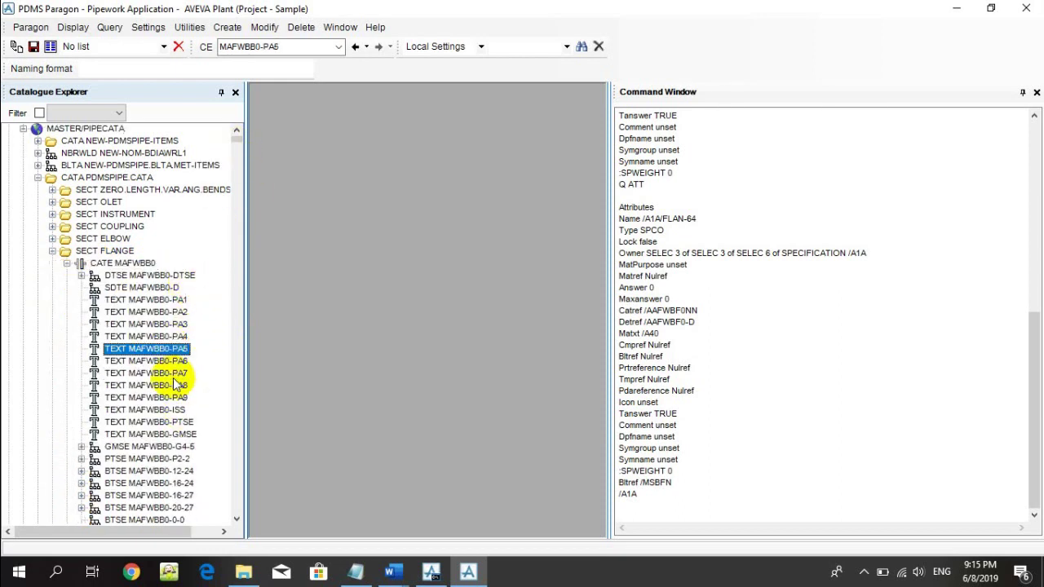
scroll(178, 389, down, 5)
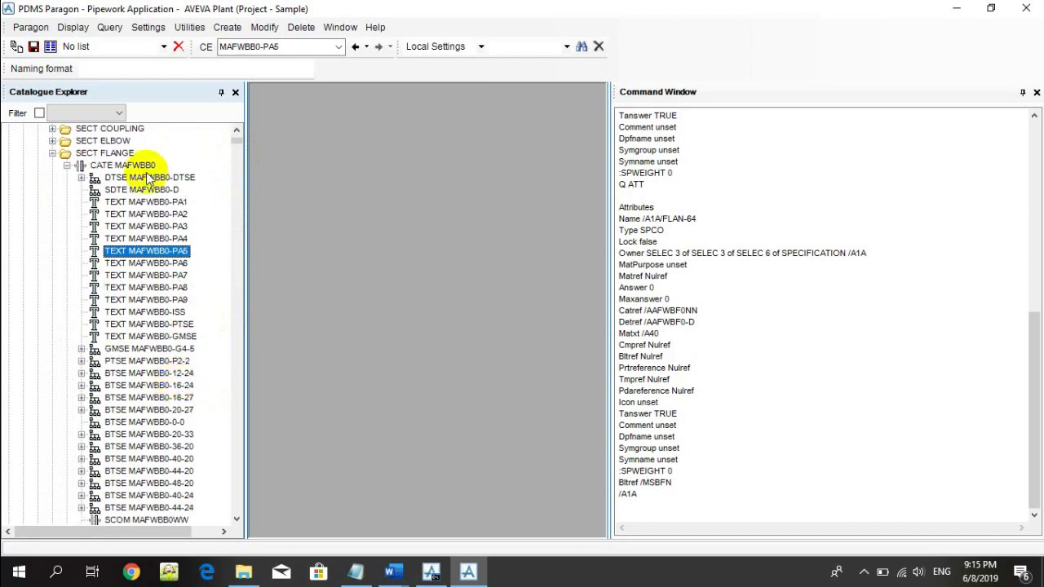
scroll(180, 439, down, 2)
click(167, 410)
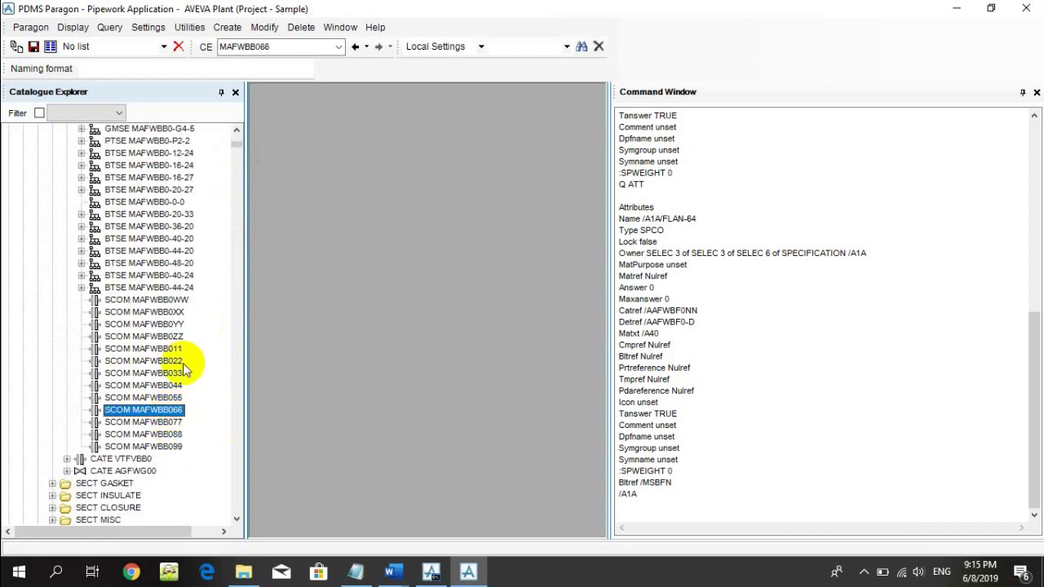
click(162, 348)
click(157, 312)
click(155, 363)
click(159, 397)
scroll(159, 396, down, 1)
scroll(163, 396, up, 6)
scroll(102, 278, up, 3)
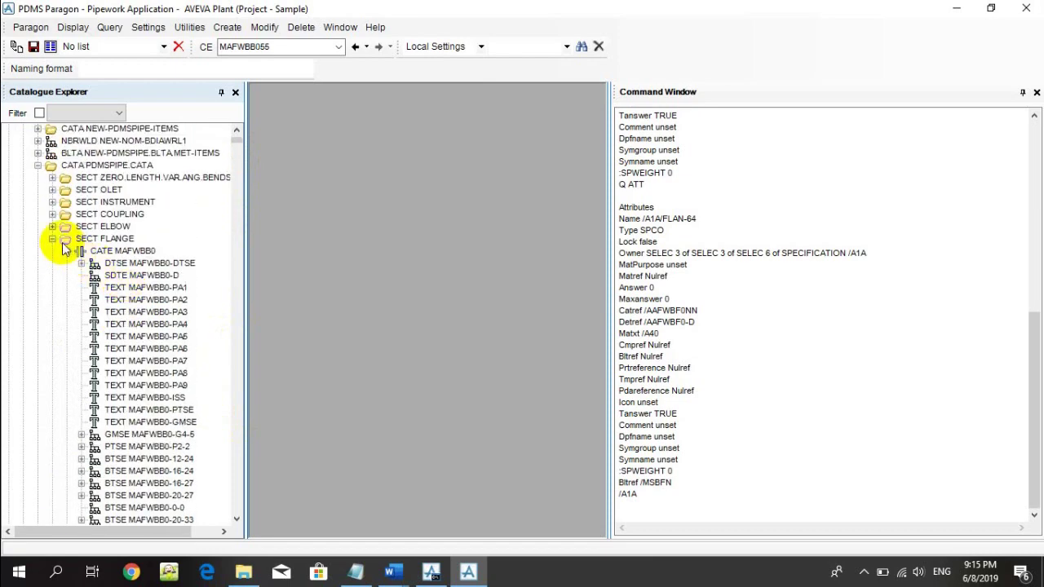
Collapse FLANGE, expand the TEE section and select the LDTB530 category
click(52, 238)
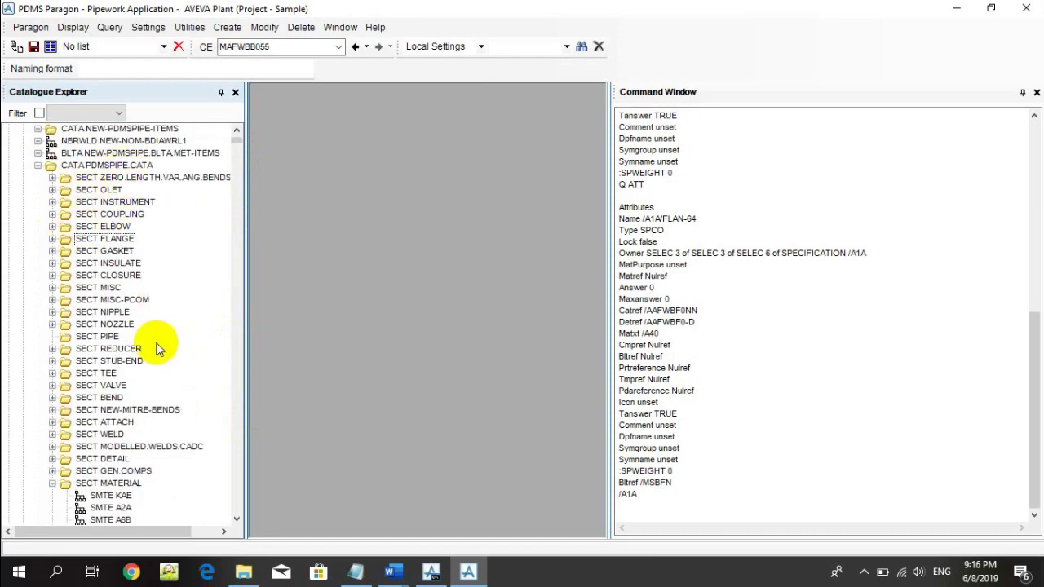
click(114, 337)
click(116, 362)
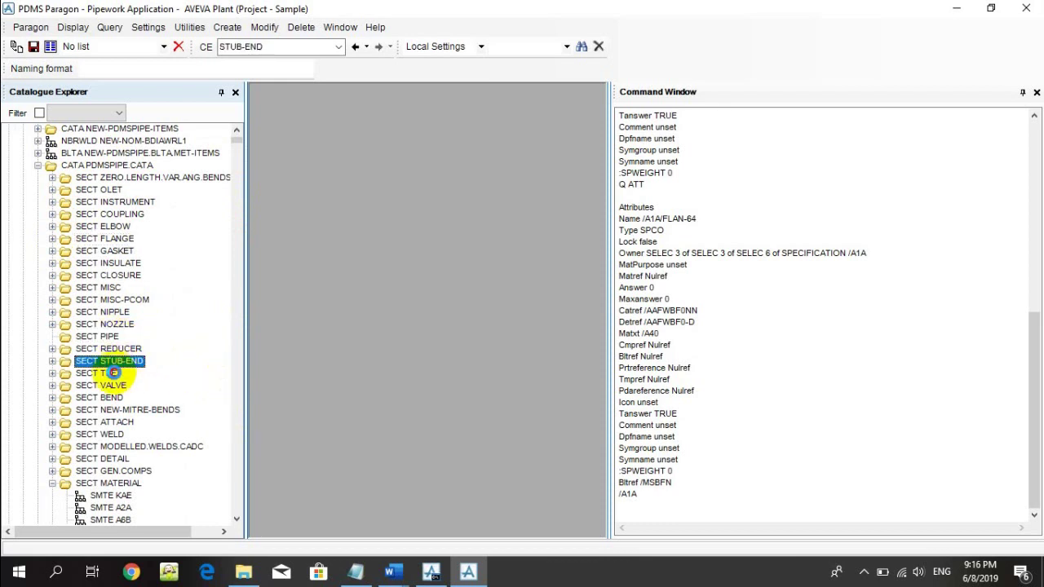
click(114, 373)
click(52, 373)
click(70, 397)
click(70, 422)
click(67, 432)
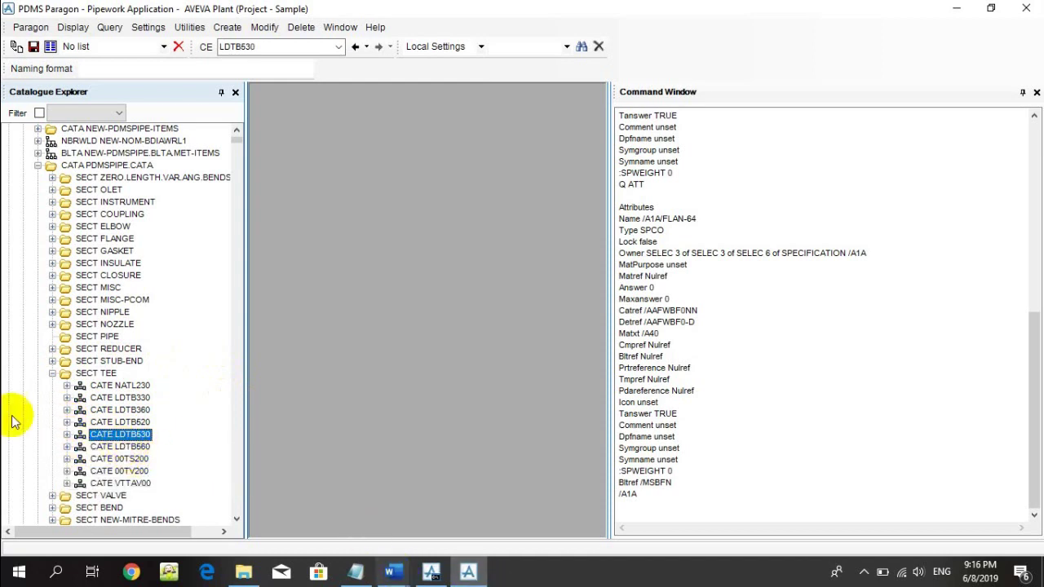
scroll(143, 449, down, 4)
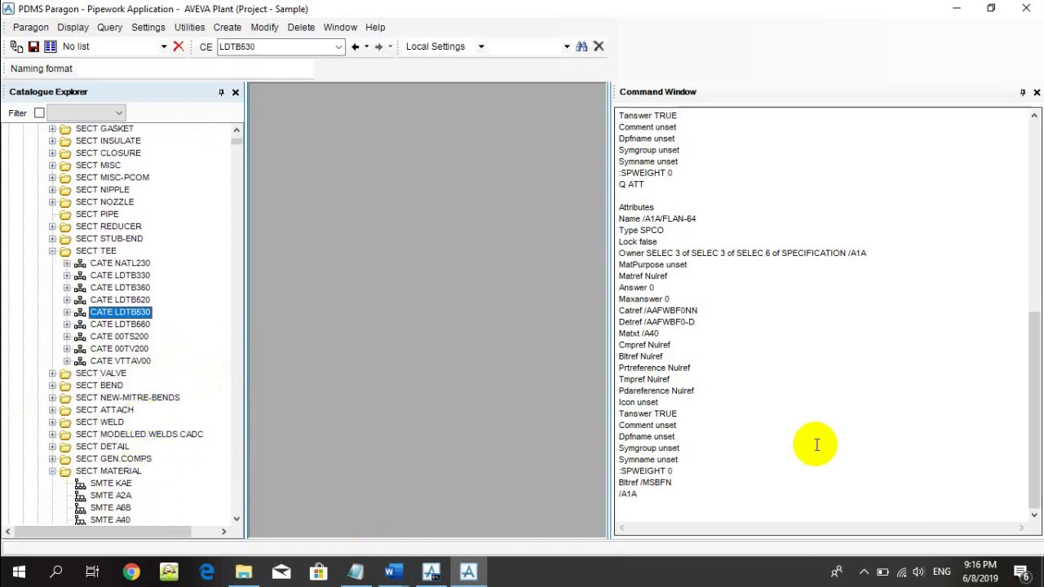
click(395, 575)
Scroll back through DS-003.doc's flange code pages in Word, then close Word
click(457, 498)
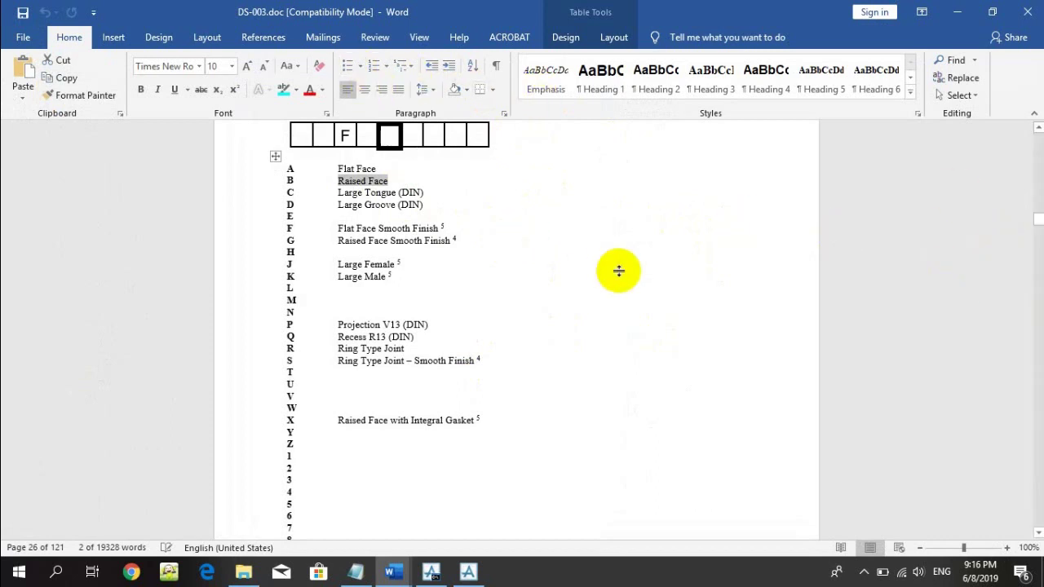
scroll(619, 271, up, 7)
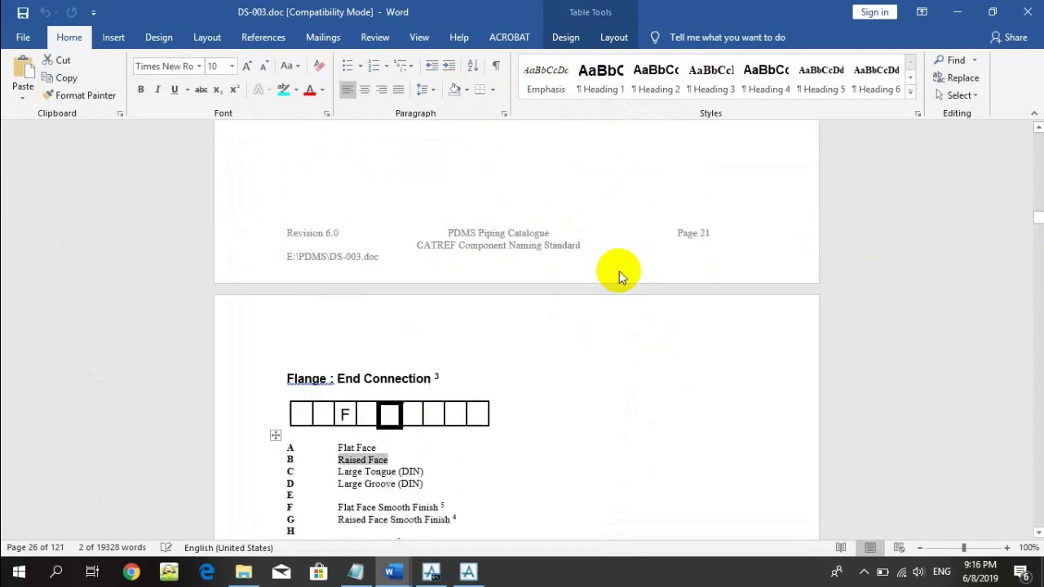
scroll(619, 271, up, 3)
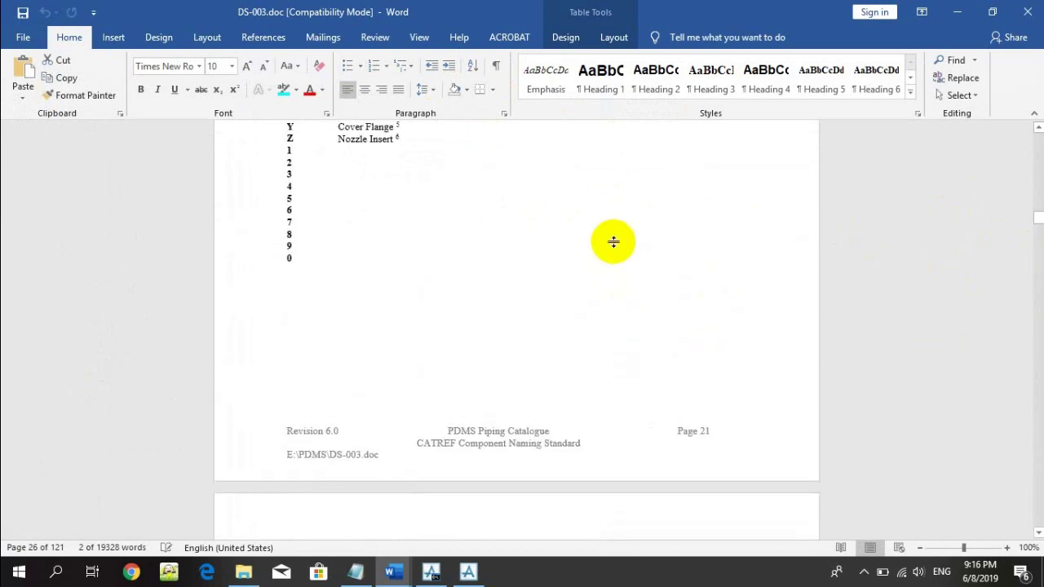
scroll(614, 241, up, 3)
scroll(615, 242, up, 14)
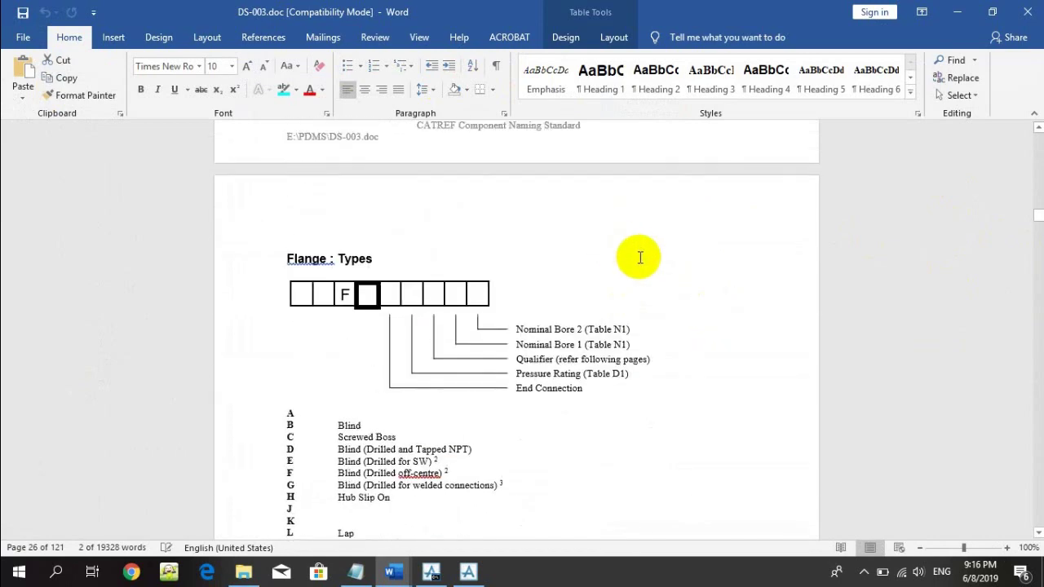
scroll(639, 261, up, 16)
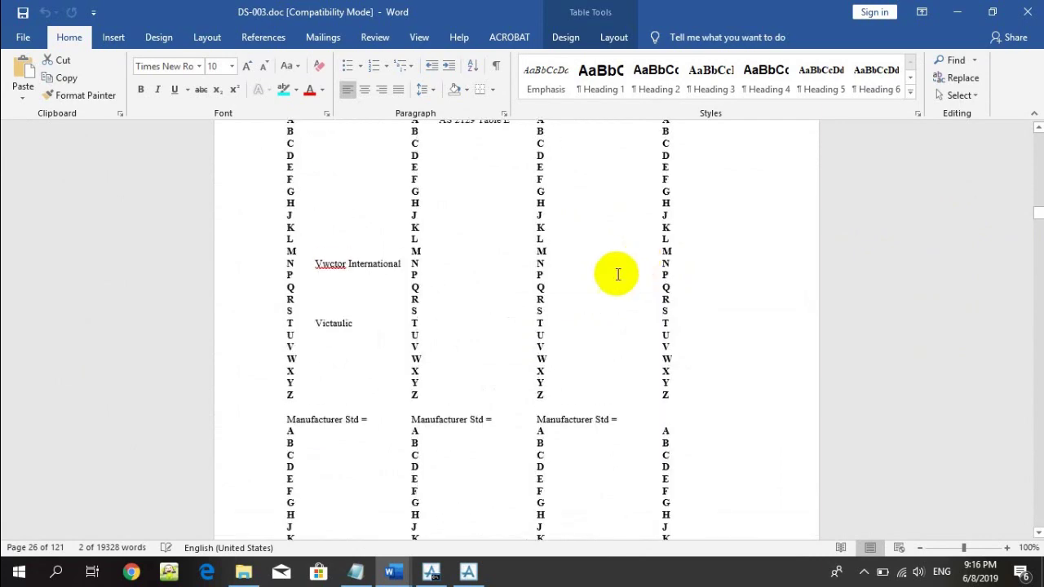
scroll(604, 290, up, 14)
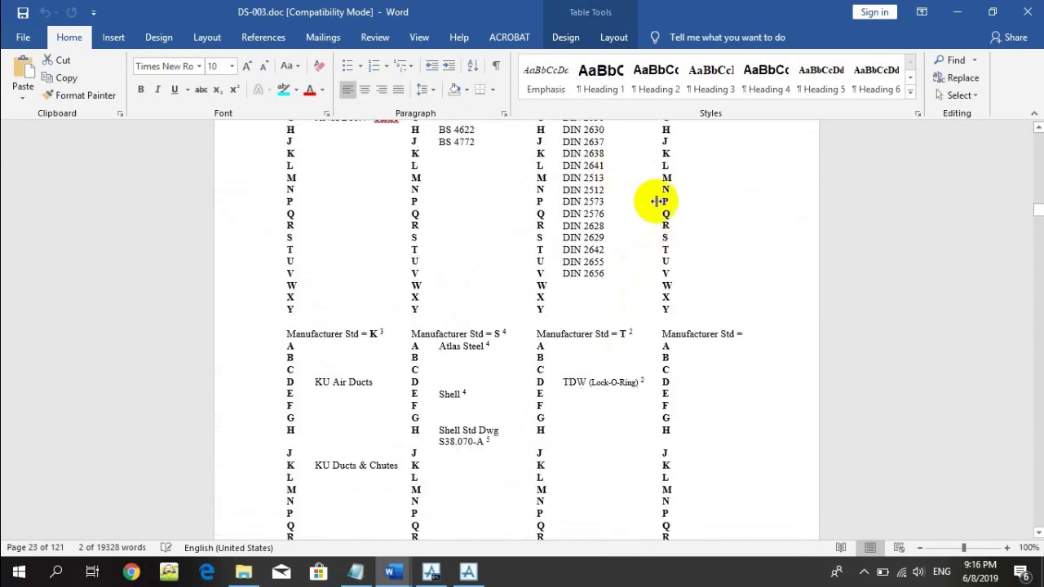
scroll(609, 204, up, 9)
scroll(609, 226, up, 10)
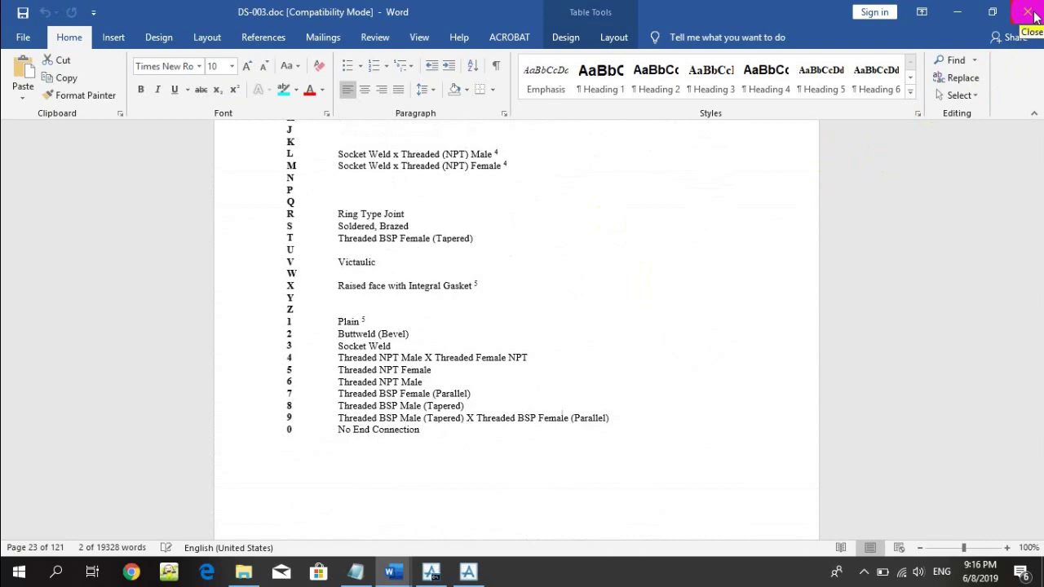
click(1030, 13)
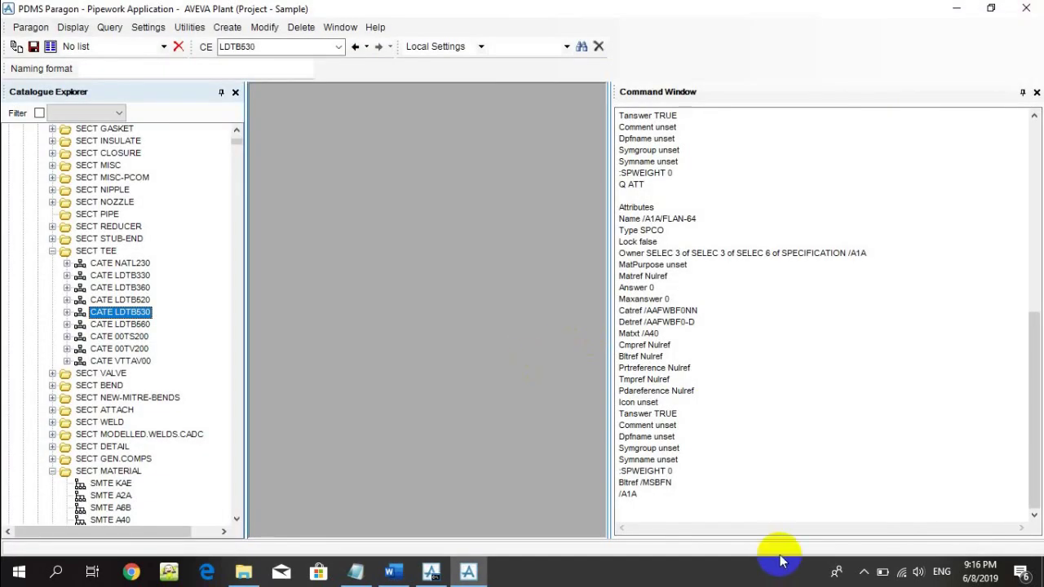